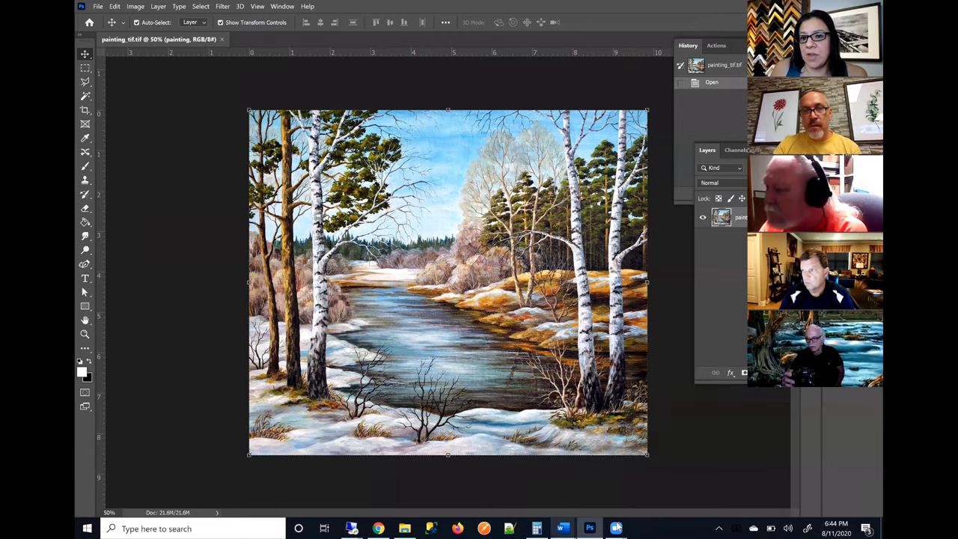
Step: Switch to Word and review the outline in Preparing Images for Print in Photoshop.docx
mouse_move(617, 529)
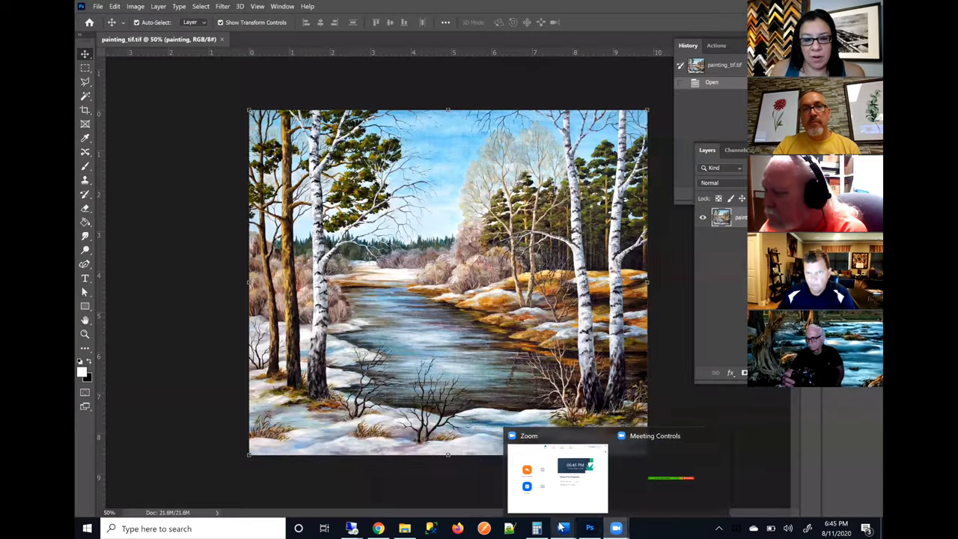
mouse_move(563, 529)
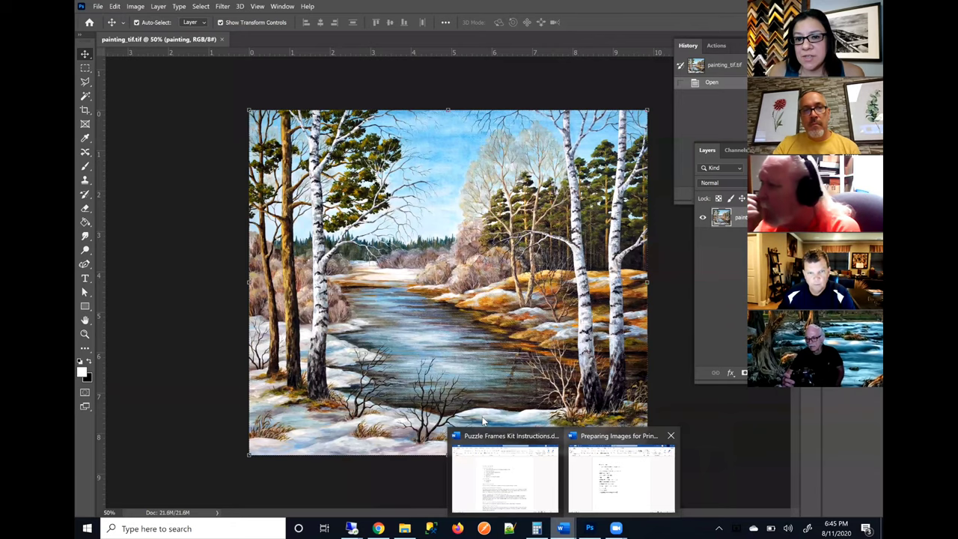
click(522, 449)
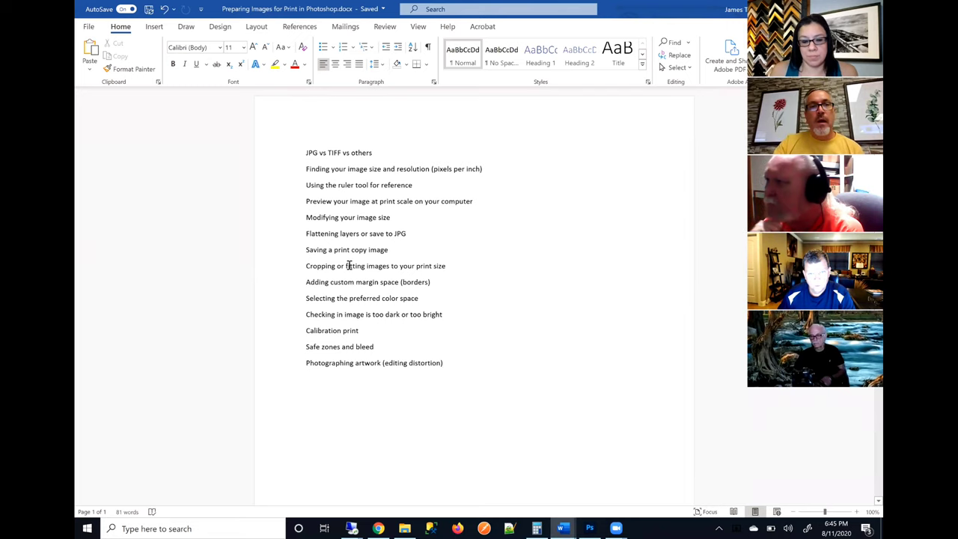
Step: Return to Photoshop, close painting_tif.tif and open cropping1.jpg from the Examples folder
click(588, 527)
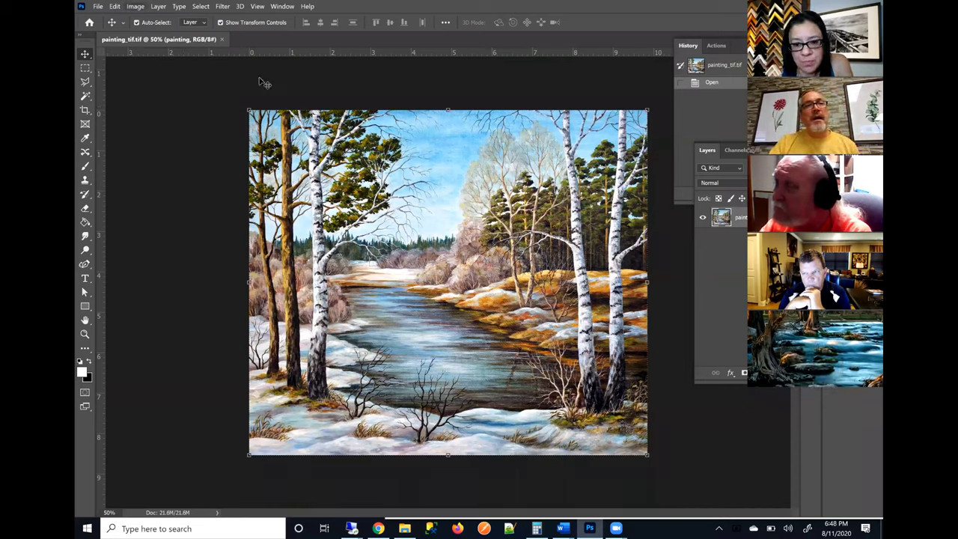
click(221, 39)
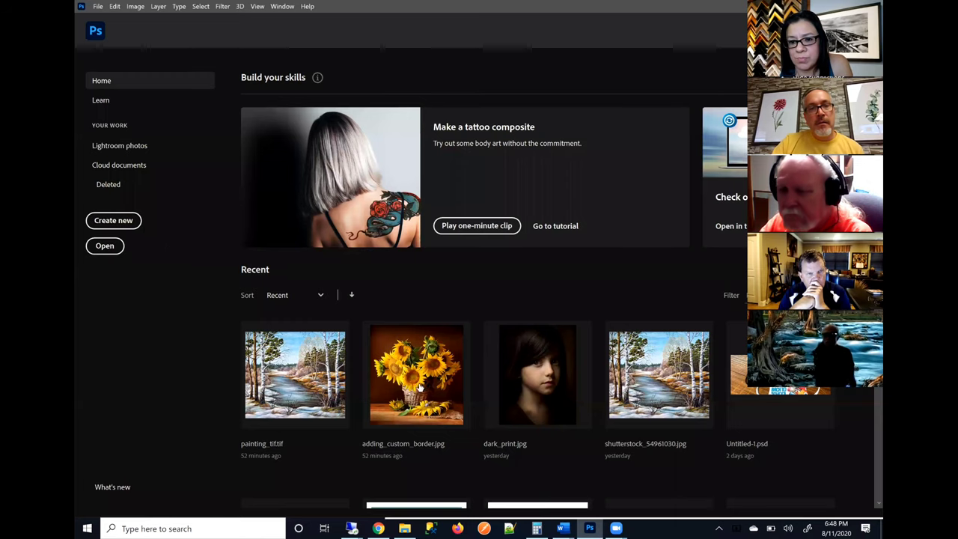
click(105, 247)
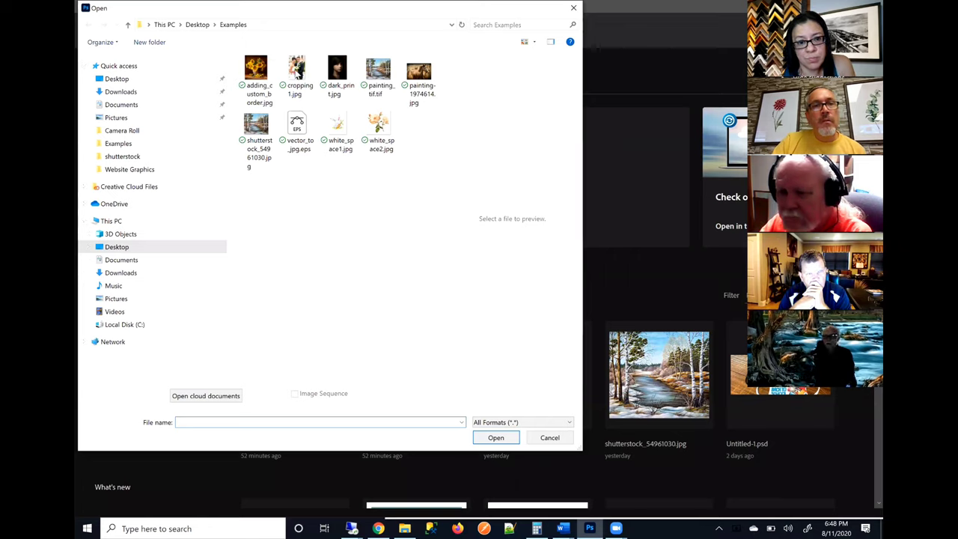
click(298, 75)
click(496, 438)
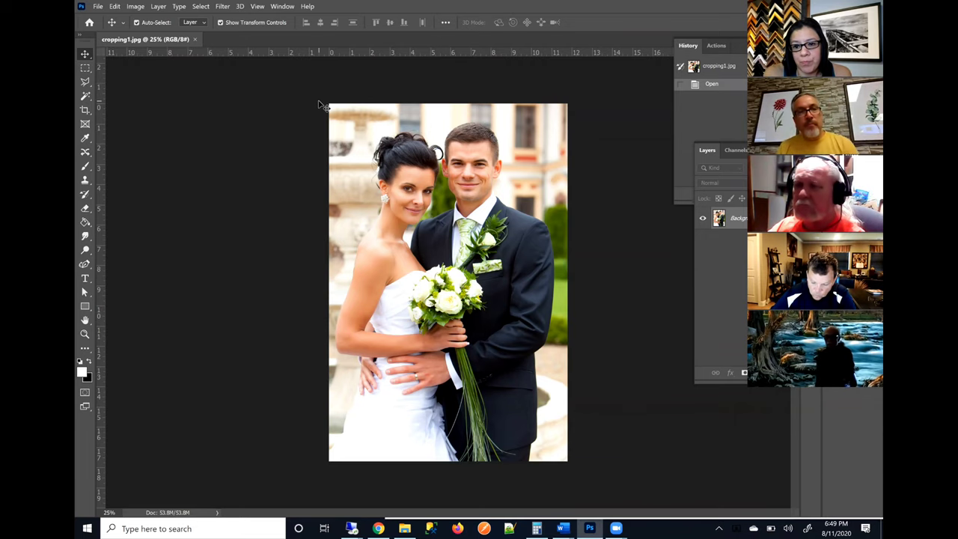
Step: In the wedding photo's Image Size settings, turn off resampling and set the resolution to 72 pixels/inch
click(142, 11)
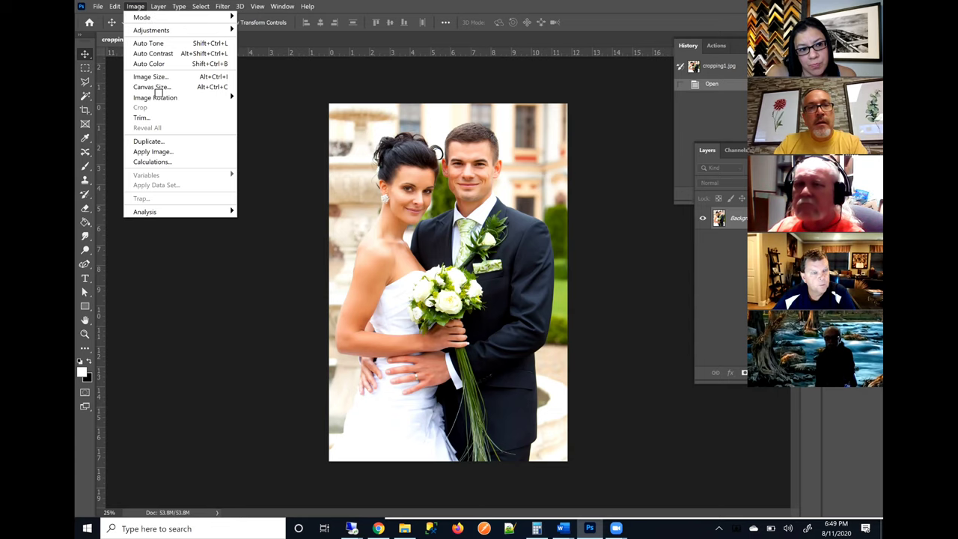
click(150, 77)
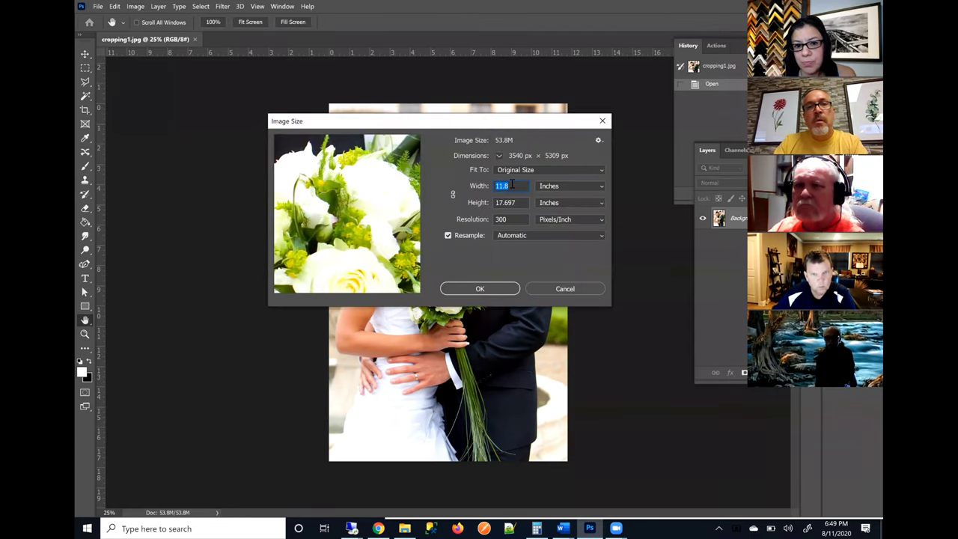
drag(513, 124, 530, 114)
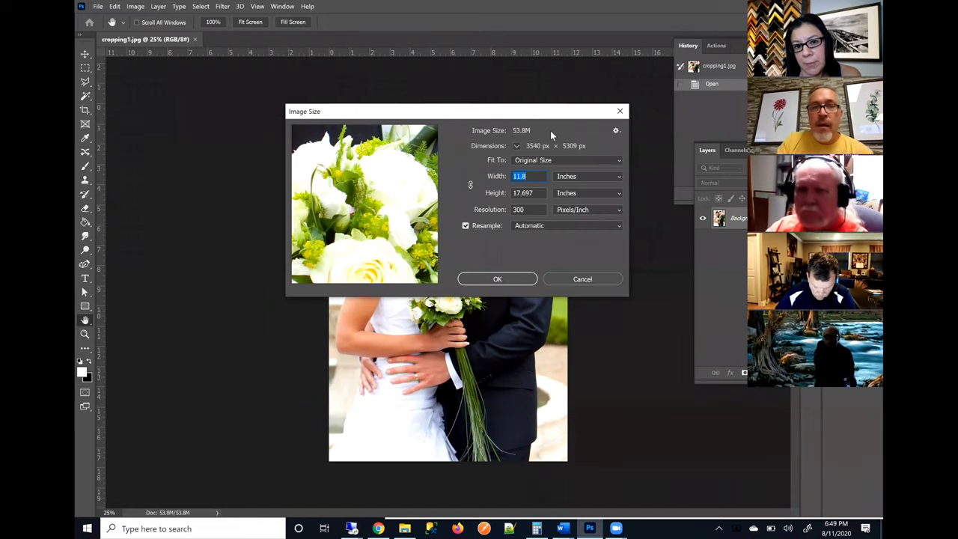
click(466, 226)
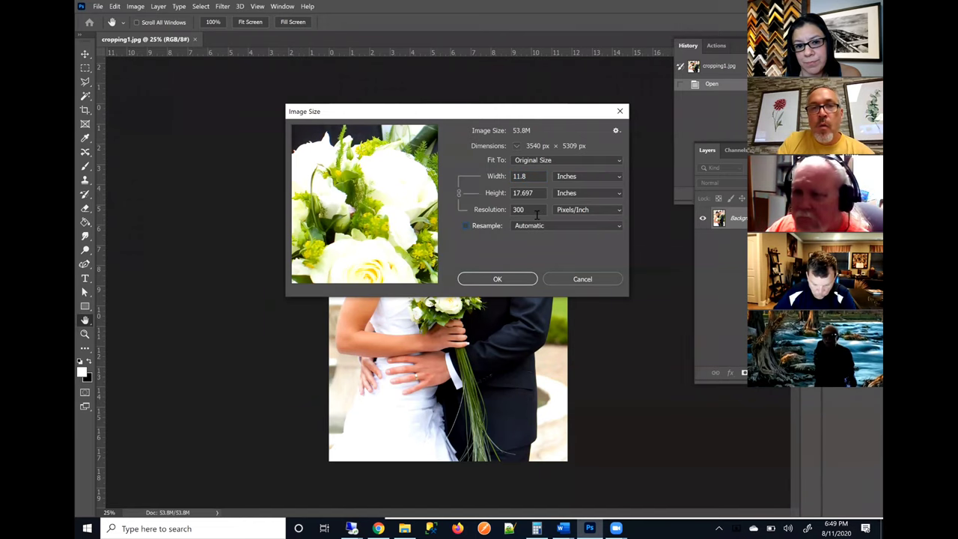
click(526, 210)
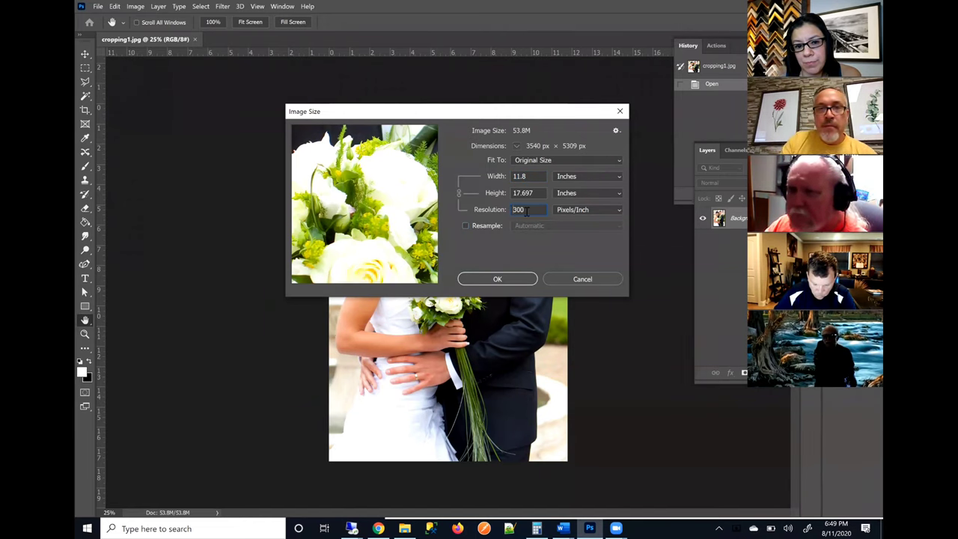
text(72)
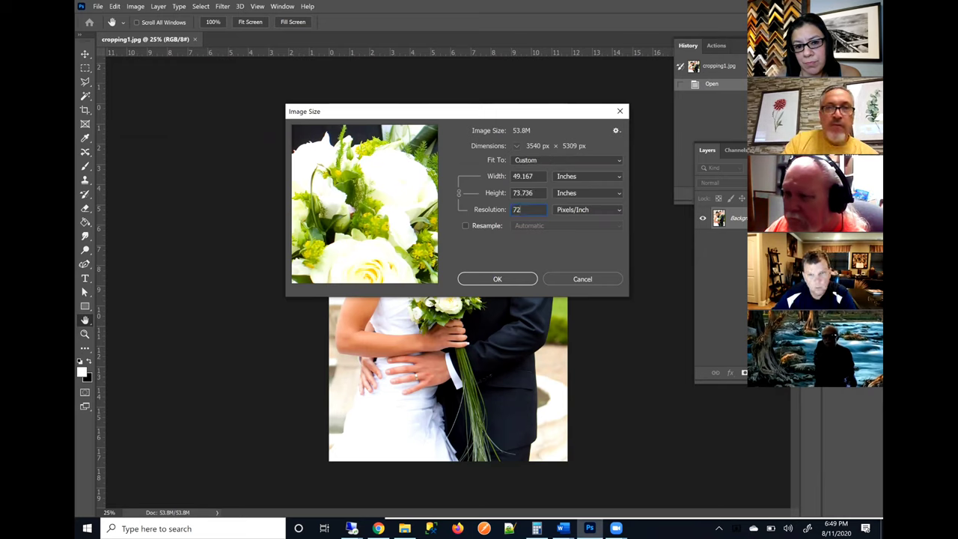
click(522, 193)
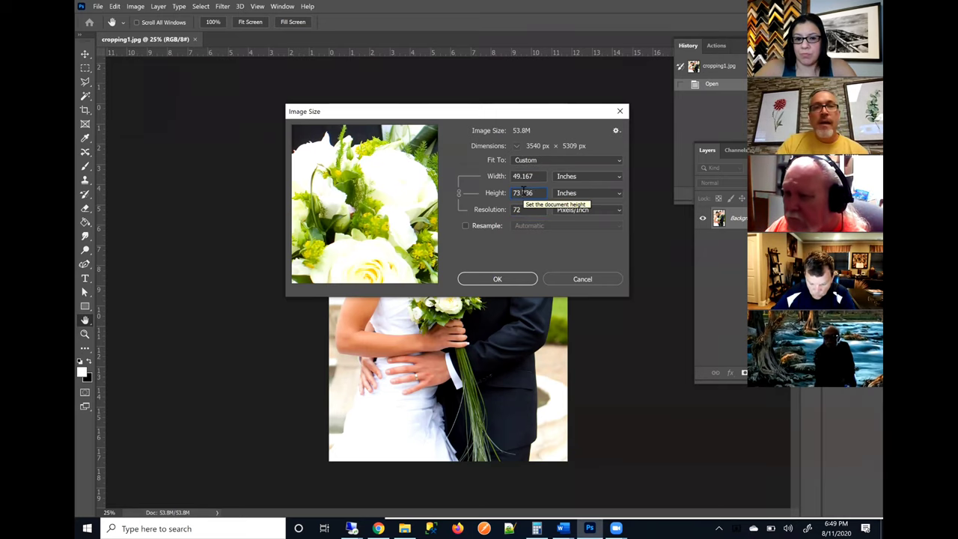
Step: Set the photo's resolution to 300 pixels/inch with resampling off
click(535, 210)
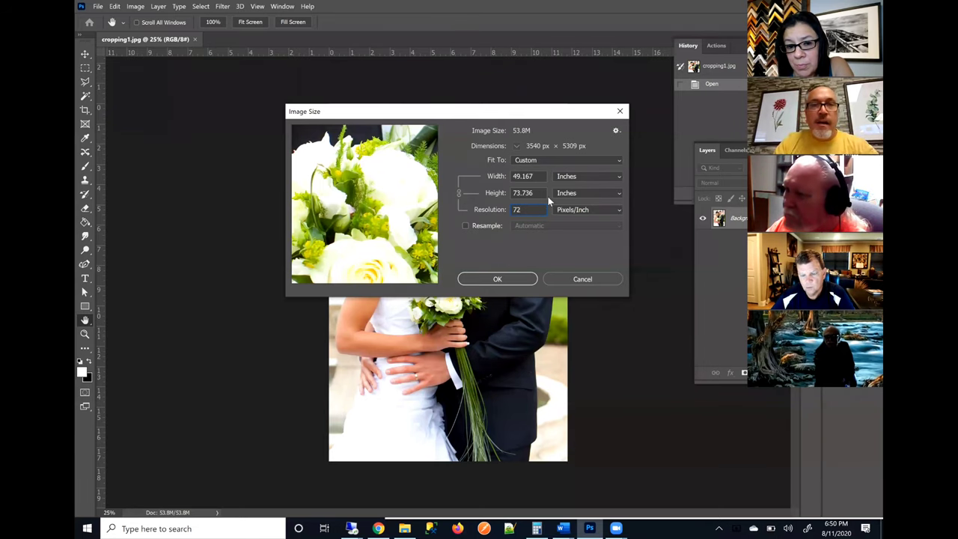
text(3)
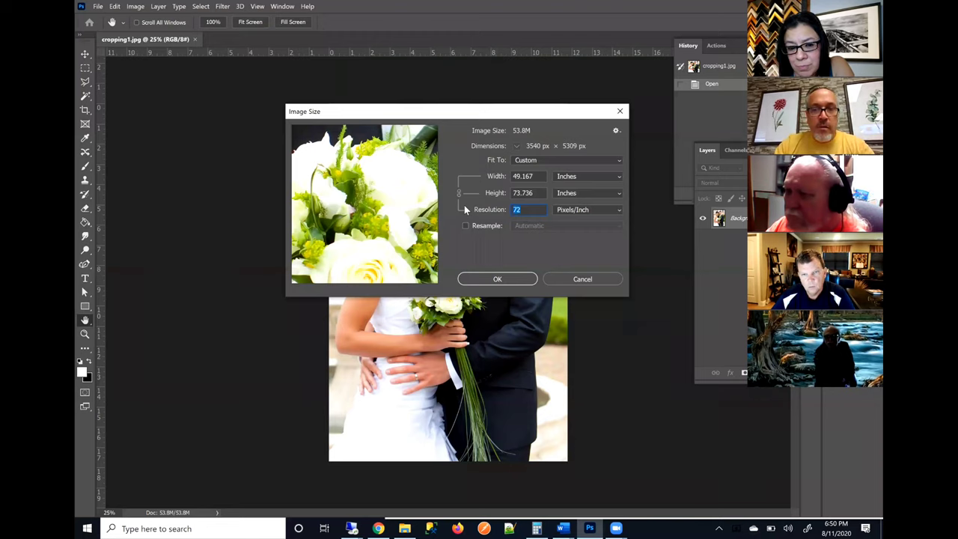
text(00)
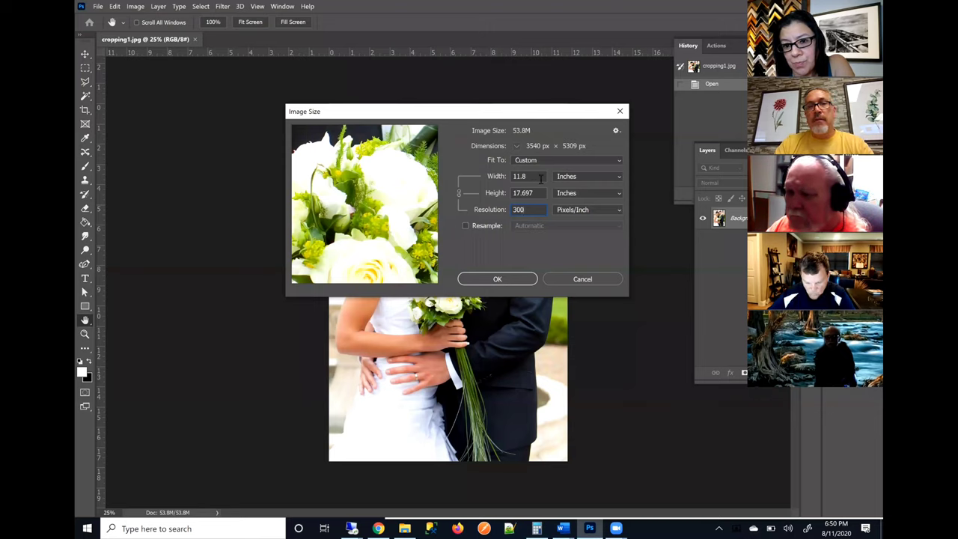
Step: Set the photo's width to 20 inches with resampling off
key(Tab)
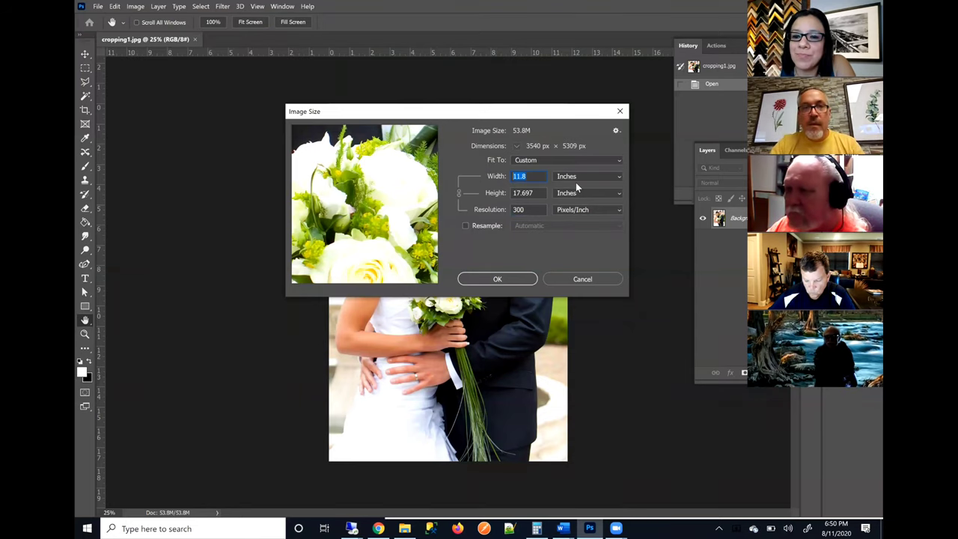
text(20)
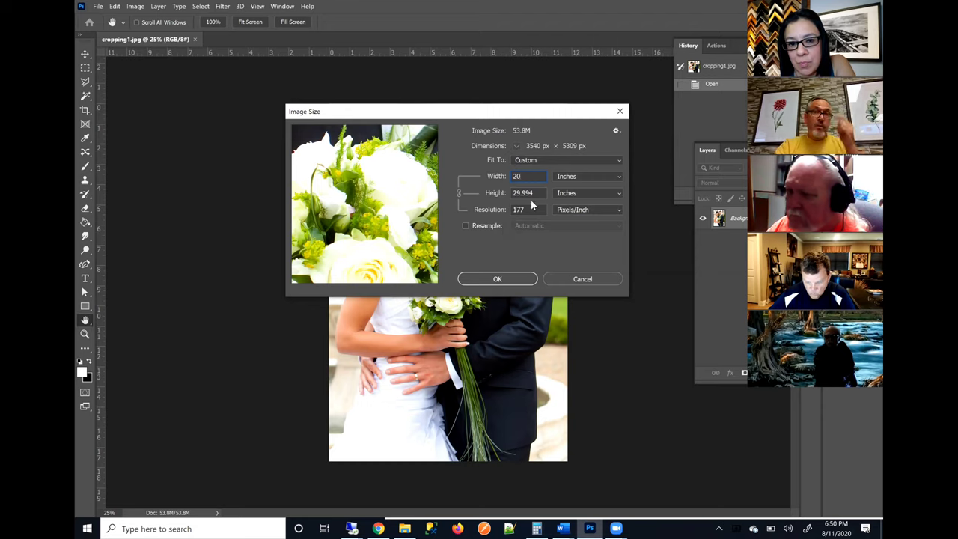
click(500, 172)
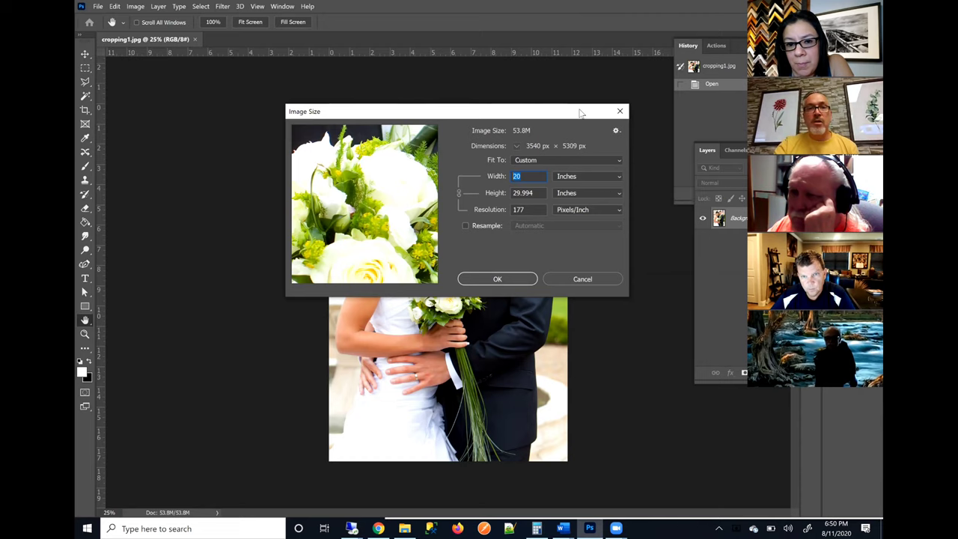
Step: Move the Image Size dialog off the couple and set the resolution back to 300 pixels/inch
drag(552, 114, 464, 60)
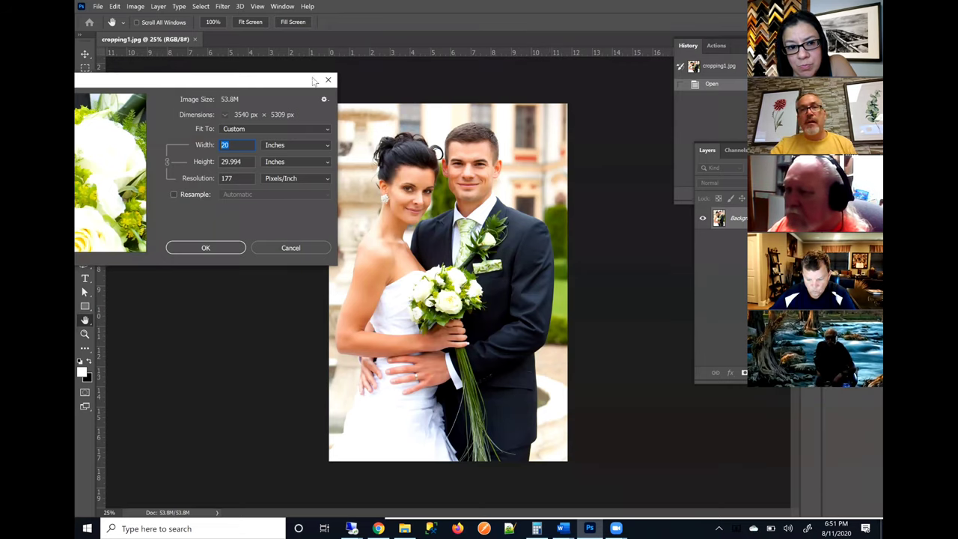
drag(273, 85, 314, 81)
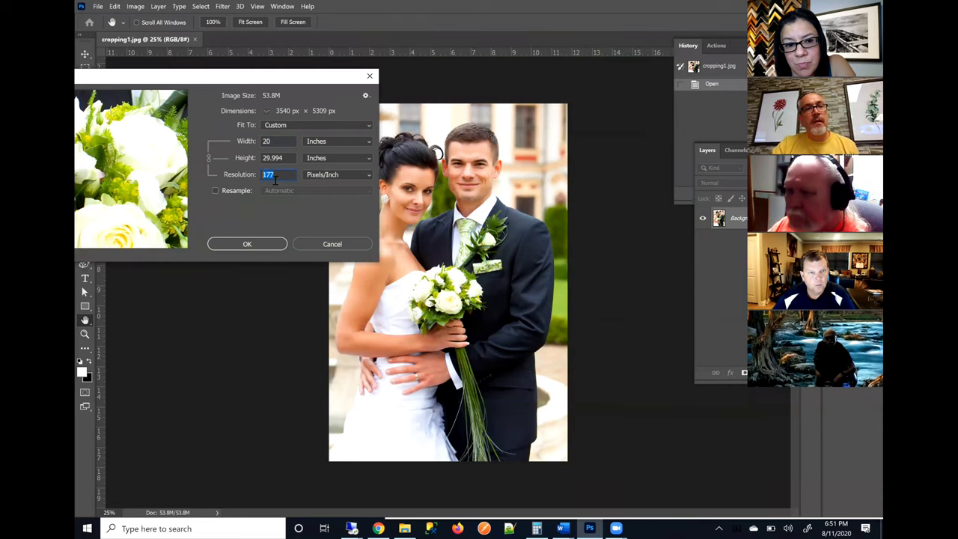
text(300)
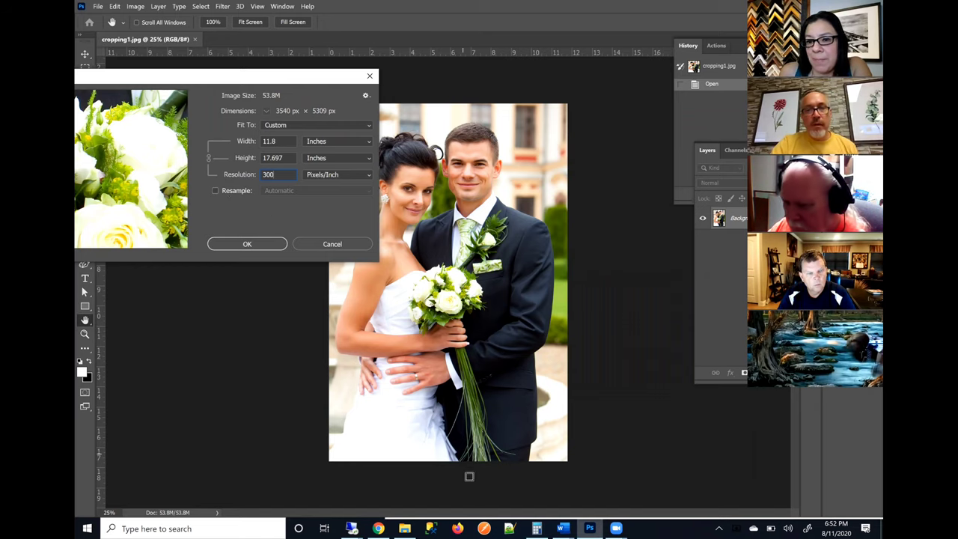
Step: Check the image preparation outline in Word again and return to Photoshop
mouse_move(561, 528)
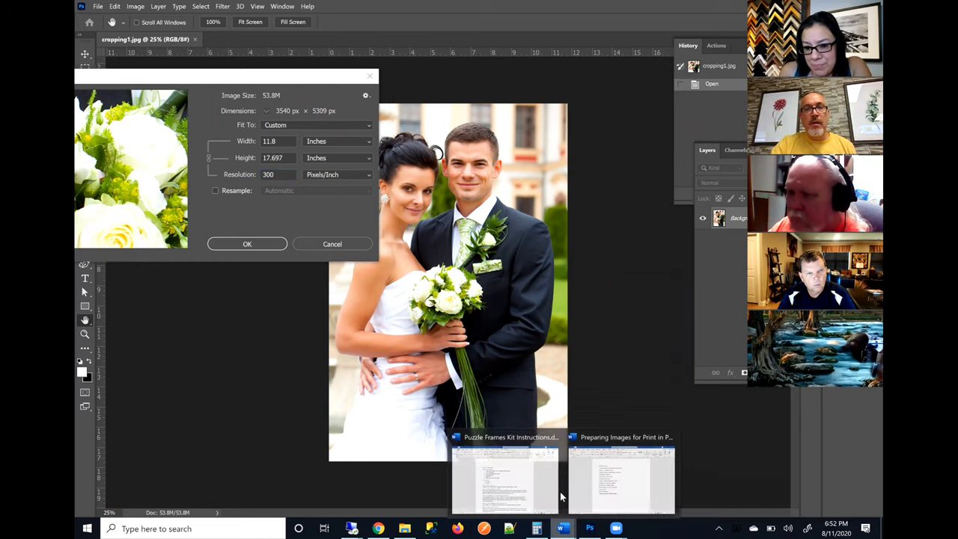
click(596, 466)
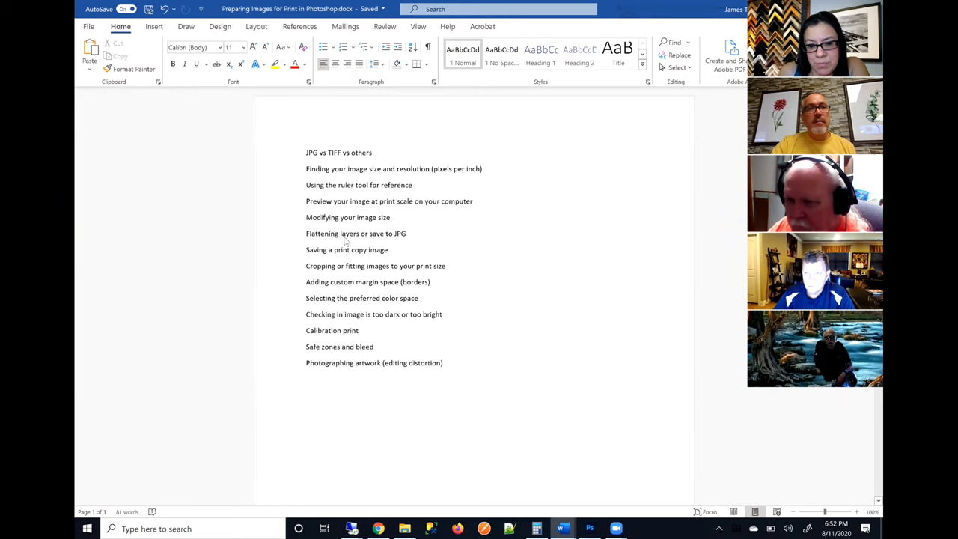
click(589, 528)
Step: Reopen the wedding photo's Image Size settings and set the resolution to 150 pixels/inch with resampling on
click(136, 6)
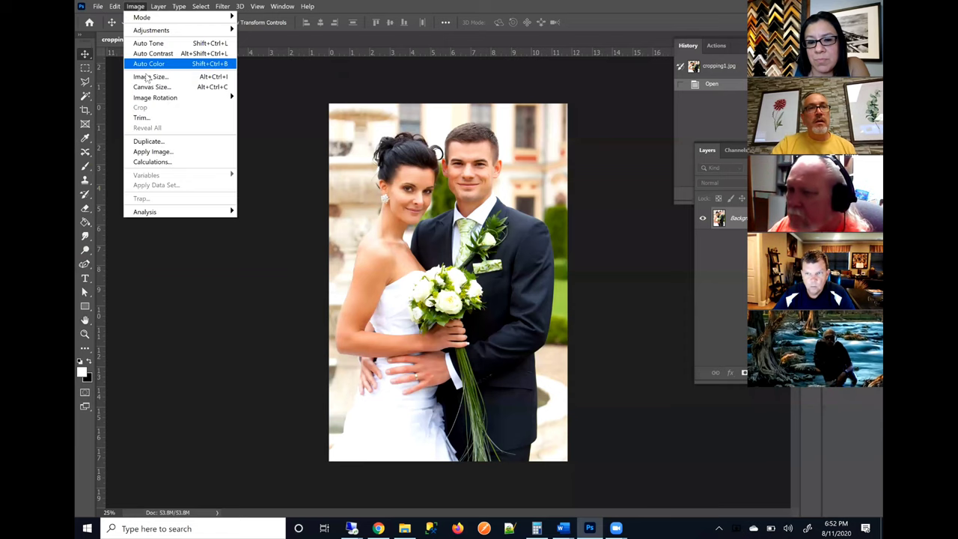
click(150, 77)
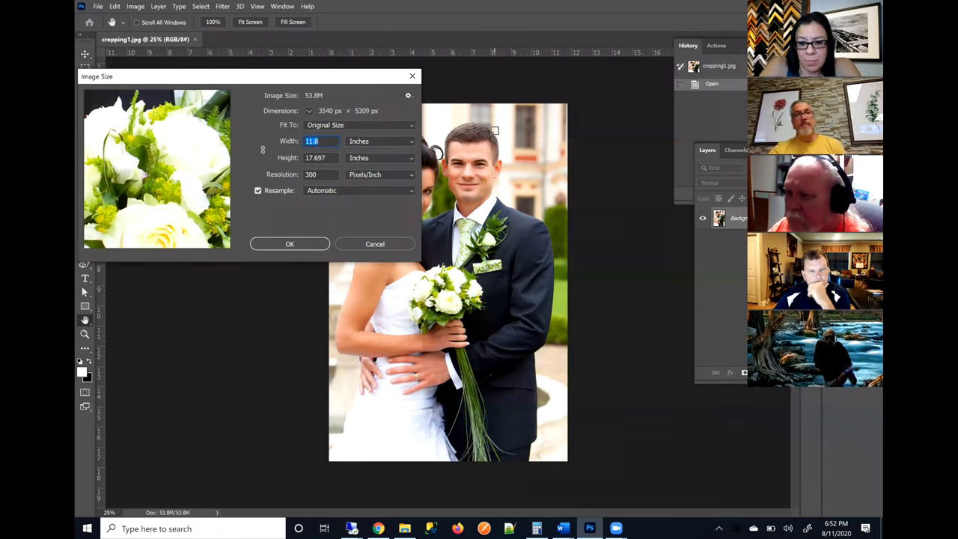
click(331, 174)
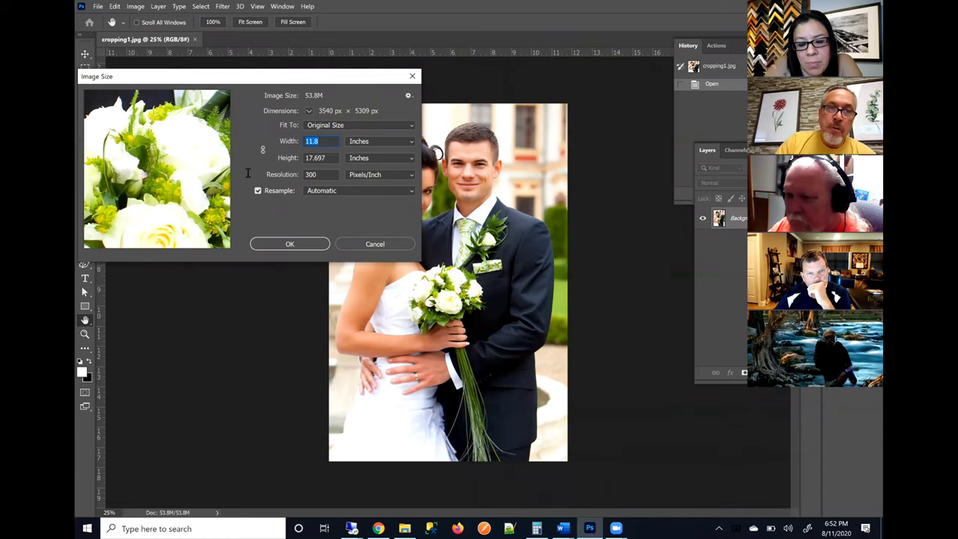
text(1)
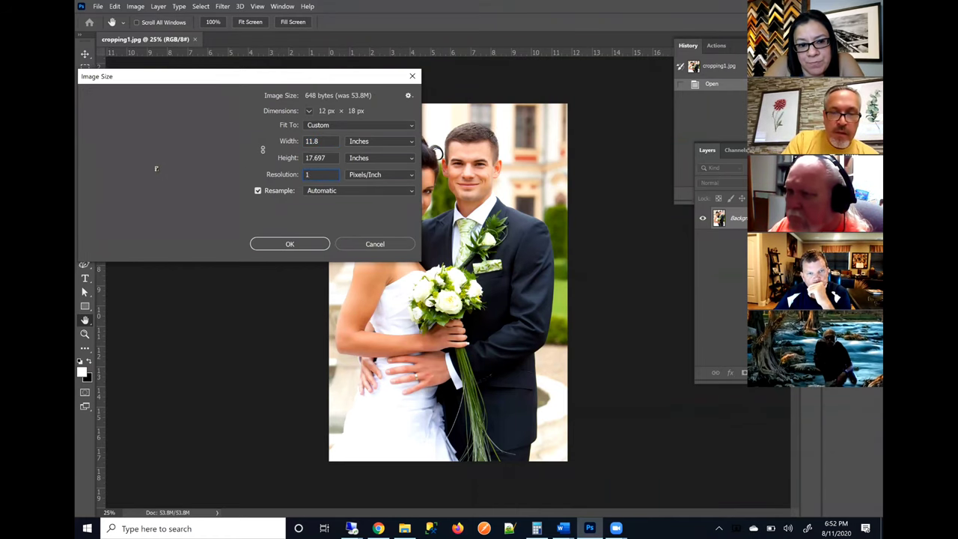
text(50)
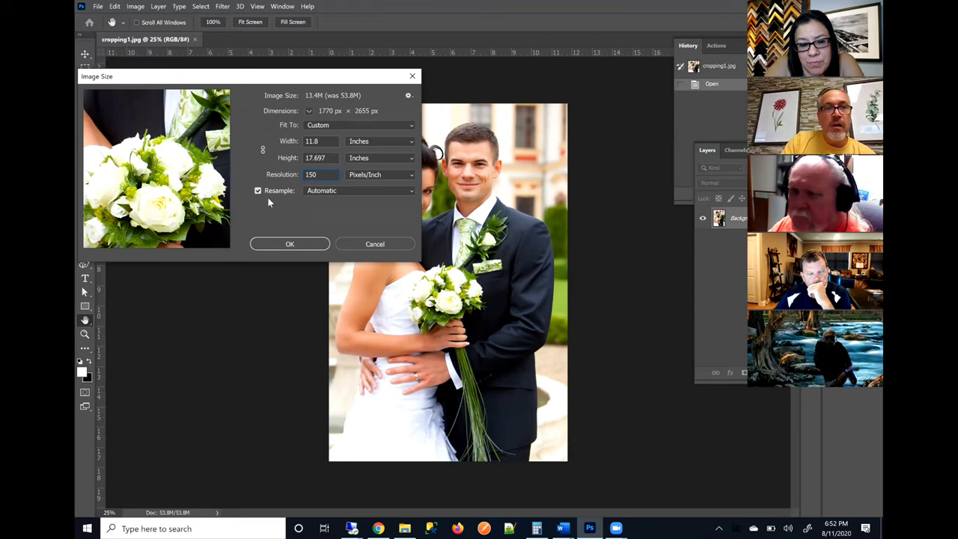
Step: Turn off resampling and set the photo's resolution to 300 pixels/inch
click(258, 191)
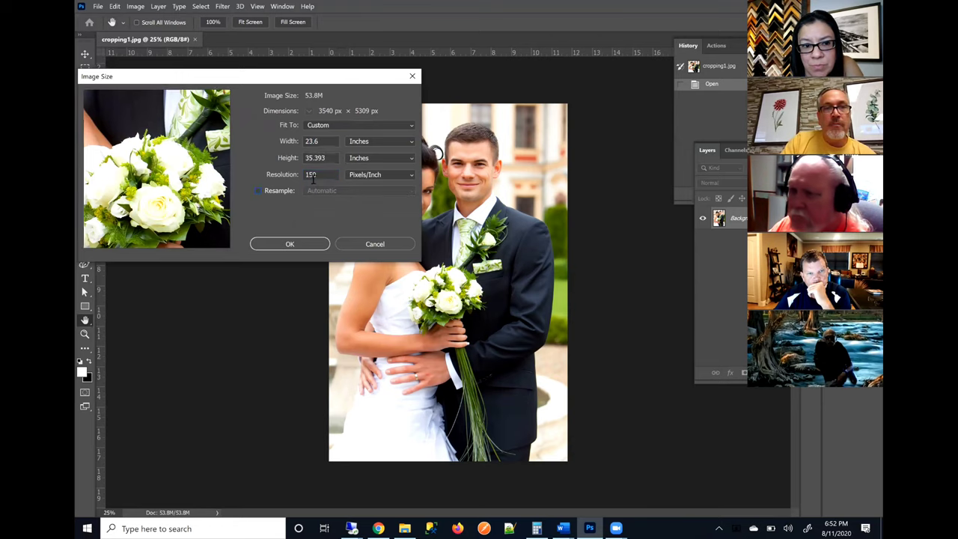
click(377, 142)
click(377, 143)
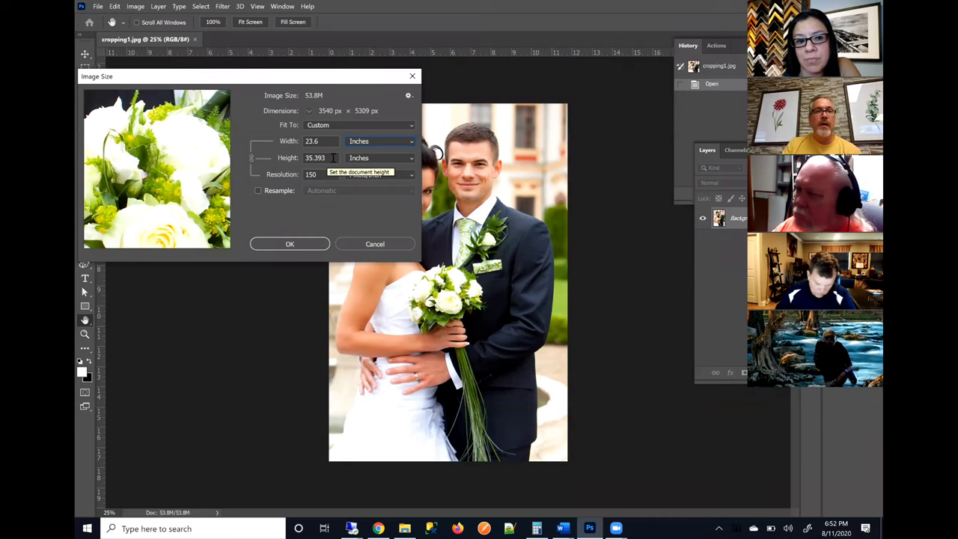
key(Tab)
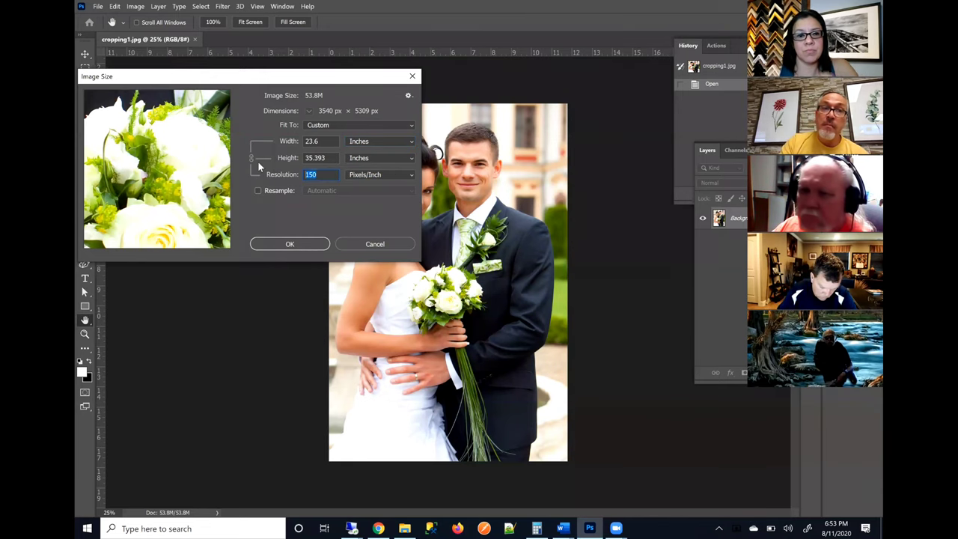
text(3)
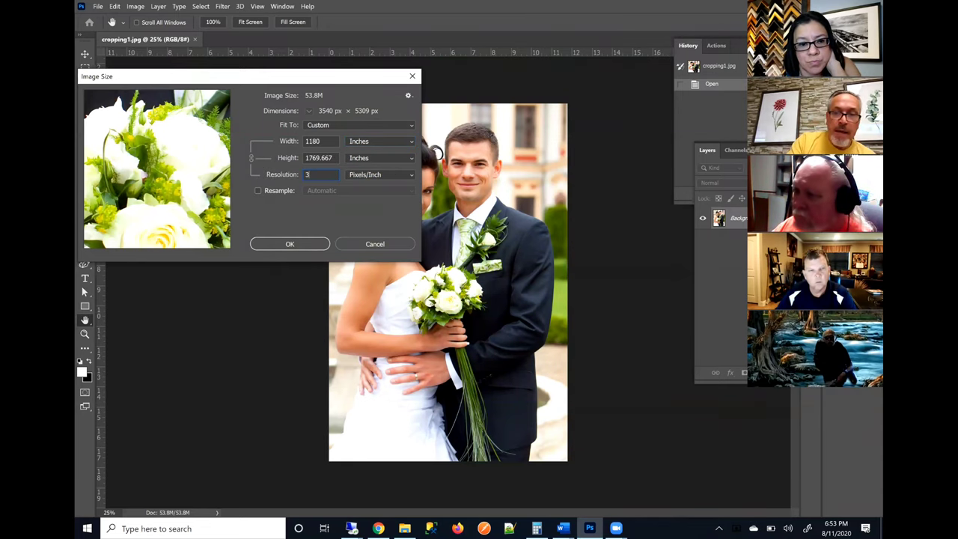
text(00)
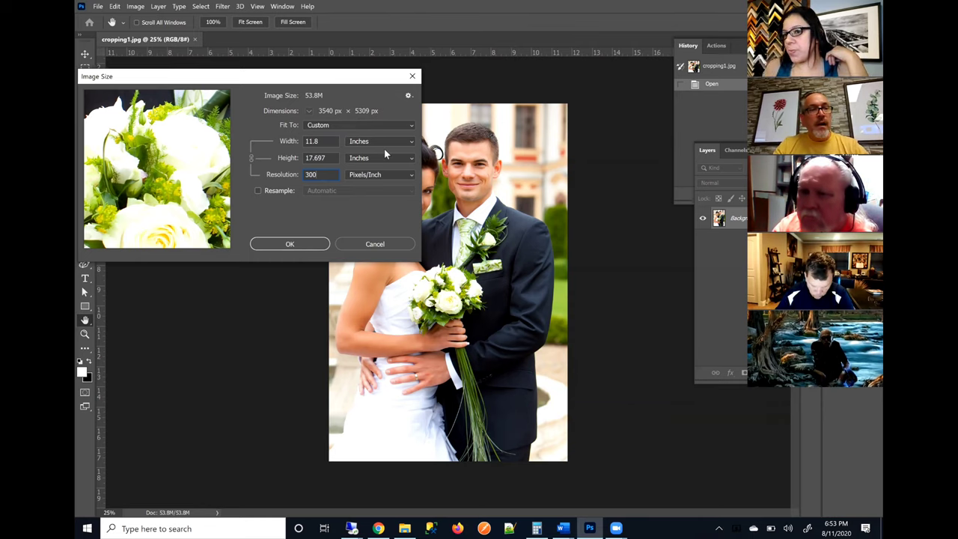
Step: Turn resampling back on and set the photo's width to 16 inches with width and height unlinked
click(259, 191)
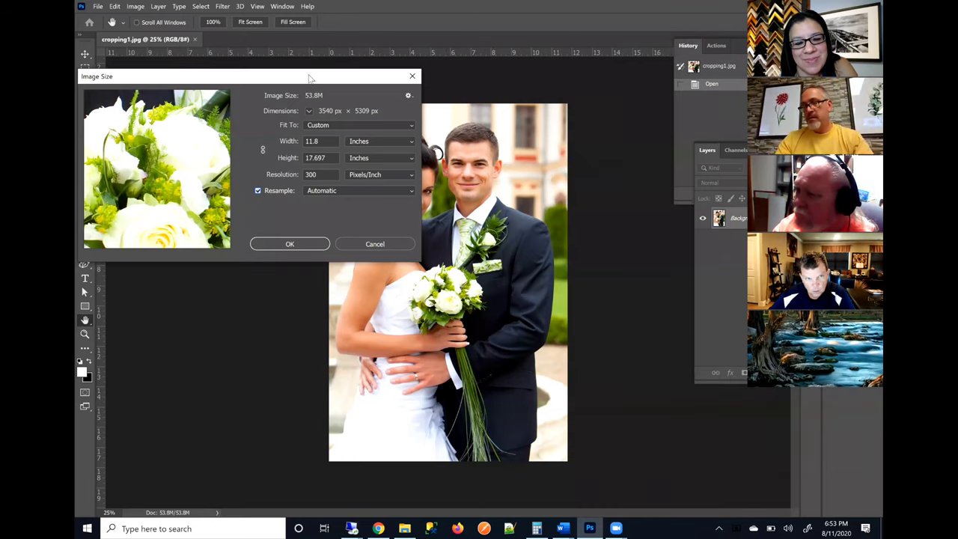
double_click(331, 139)
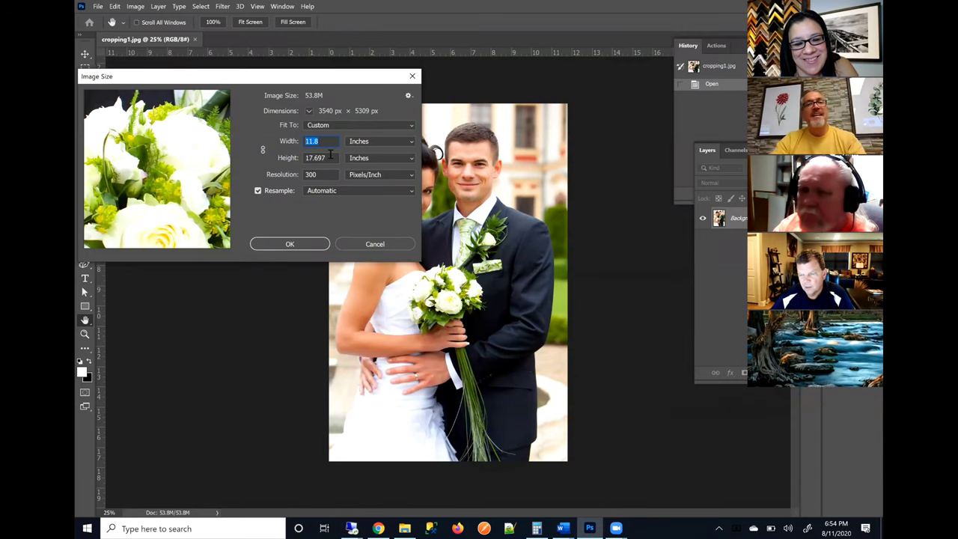
click(276, 191)
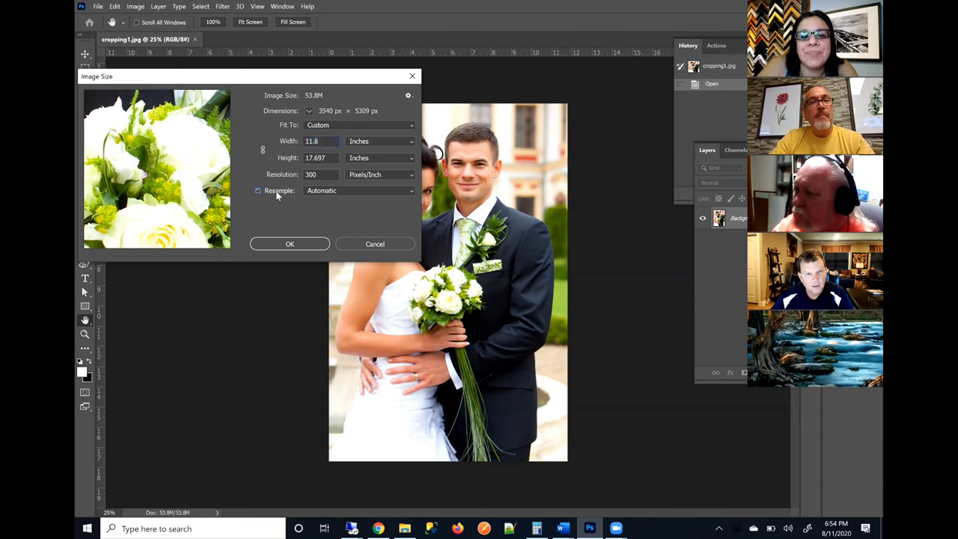
click(276, 191)
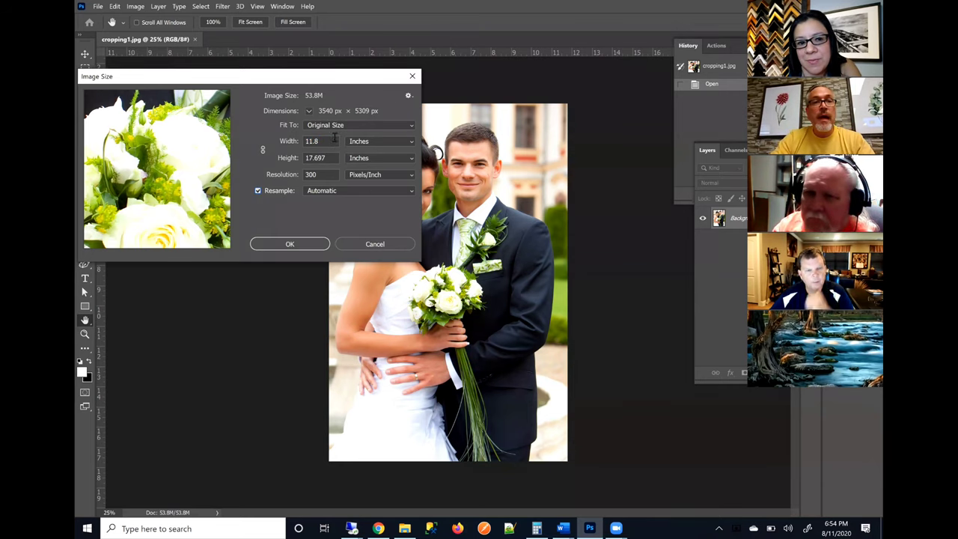
click(291, 140)
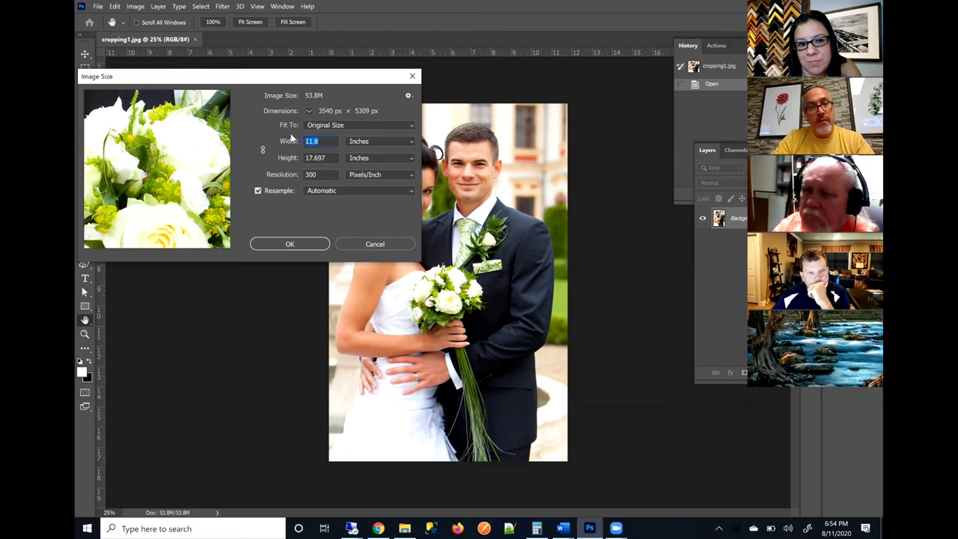
text(16)
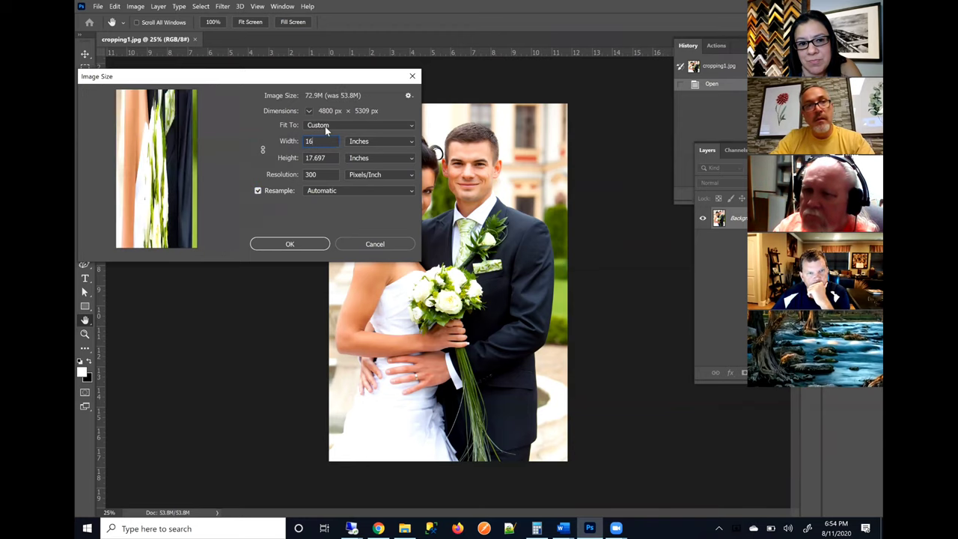
Step: Link width and height, set the photo's width to 16 inches at 300 pixels/inch and apply the resize
click(263, 151)
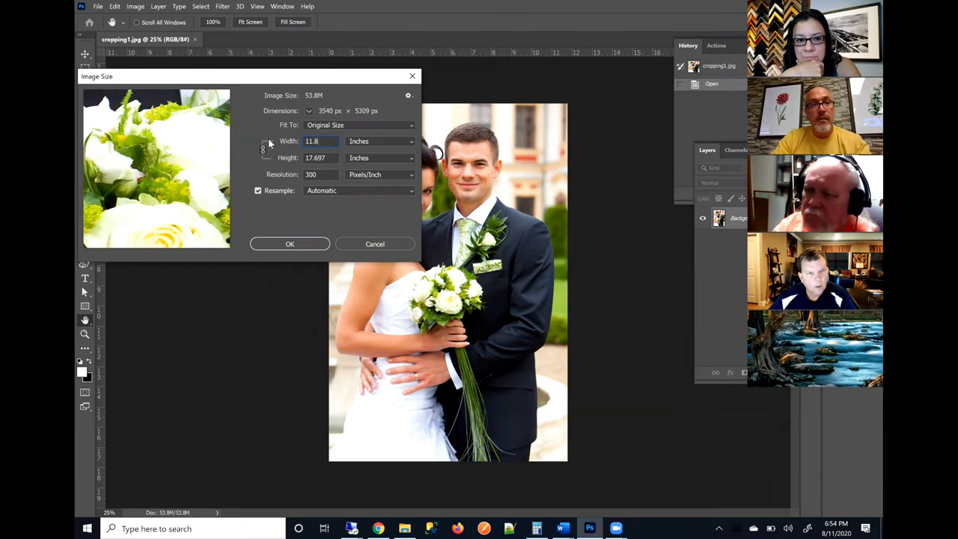
double_click(311, 142)
text(16)
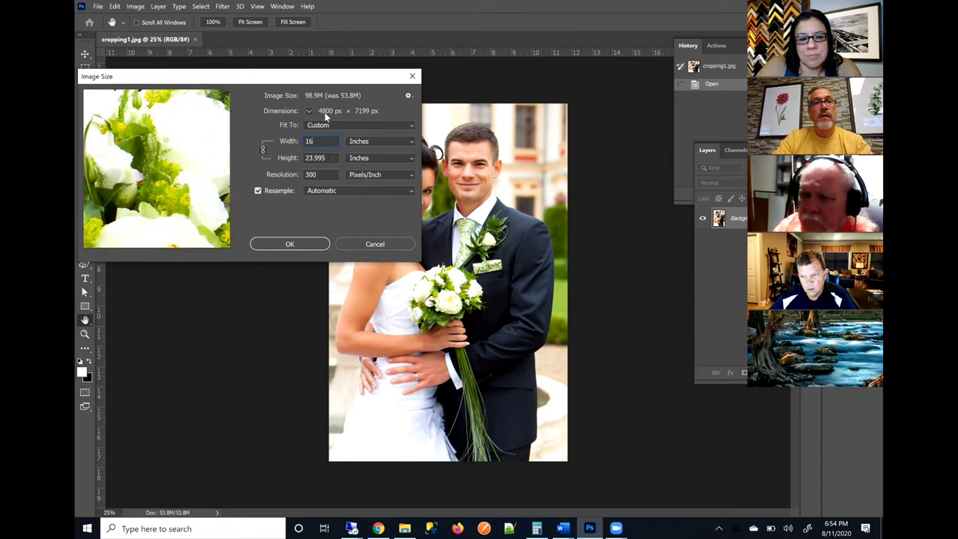
click(303, 244)
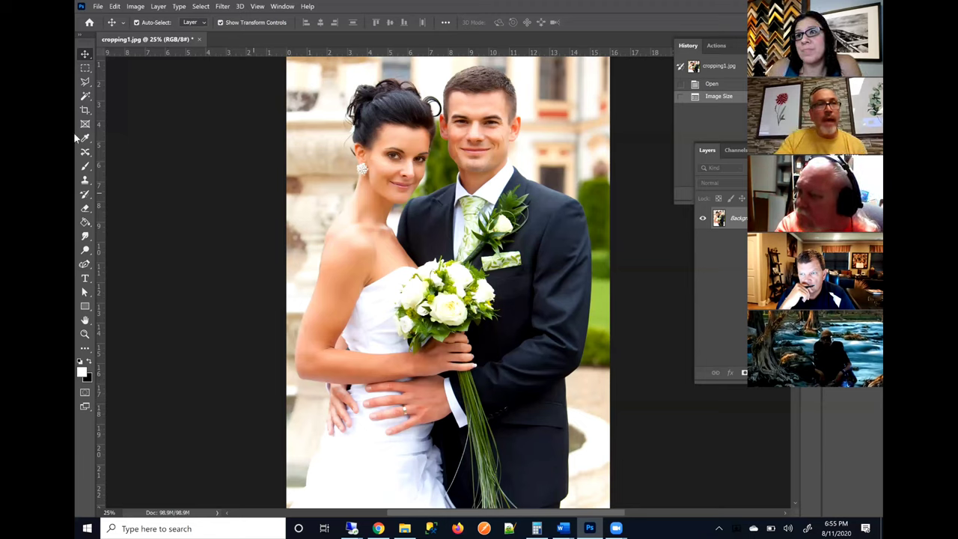
Step: Review the resized photo's Image Size settings and resampling methods, turn resampling off and cancel without applying anything
click(136, 6)
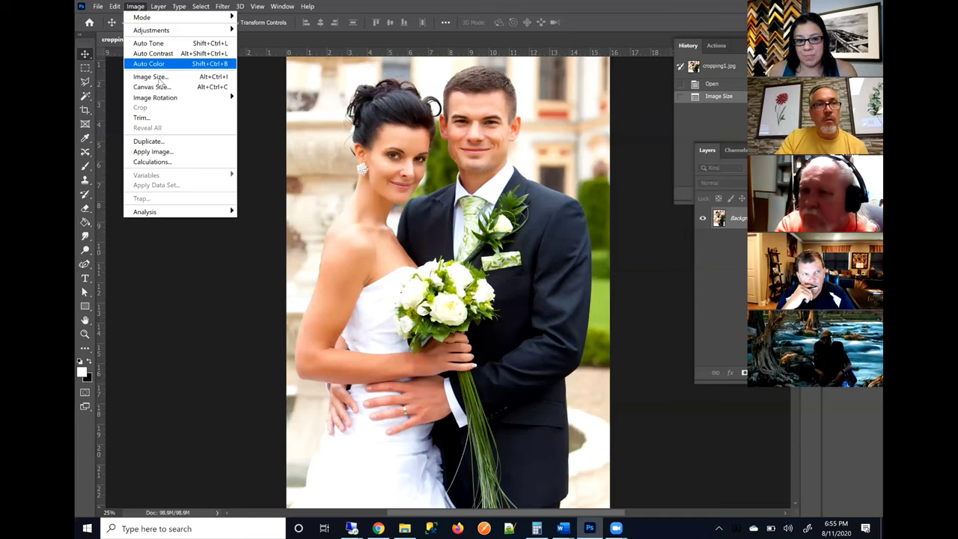
click(150, 77)
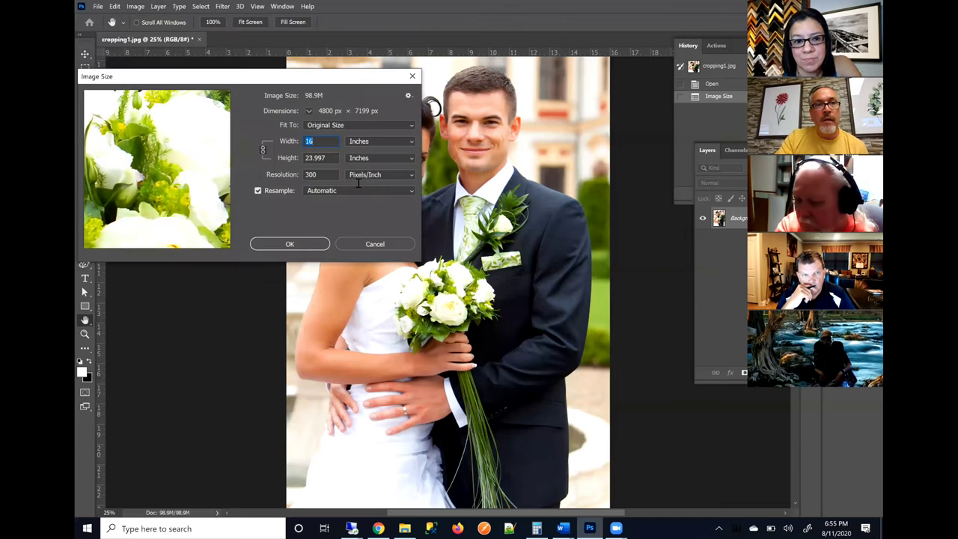
click(359, 191)
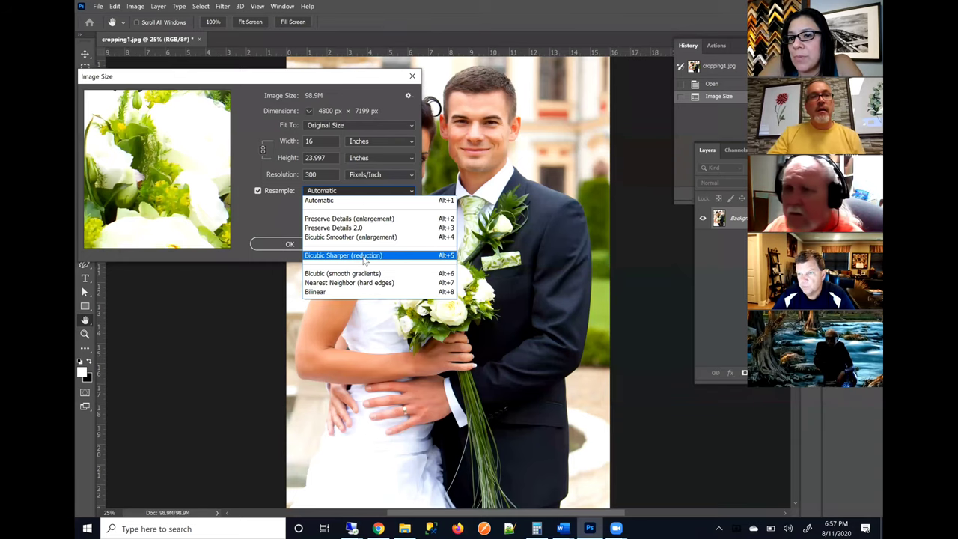
click(289, 194)
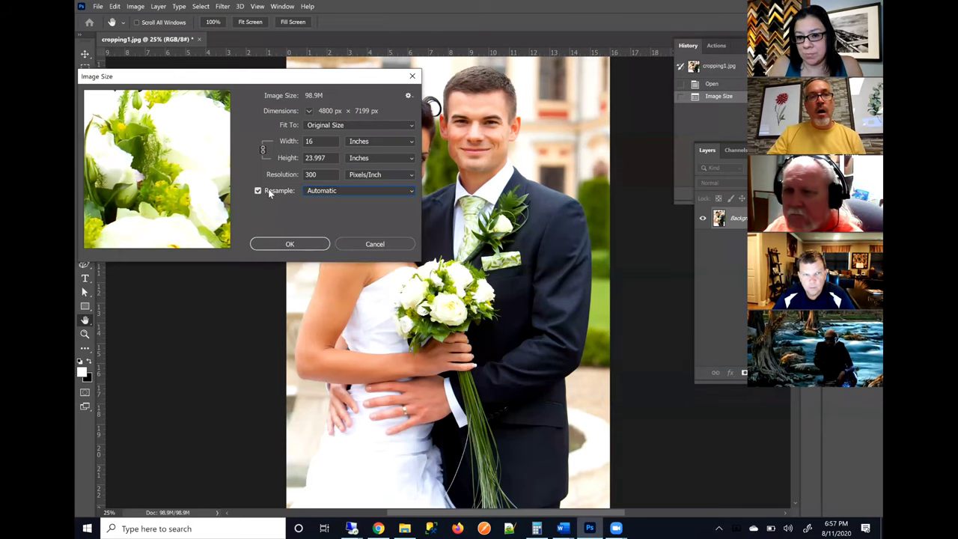
click(268, 190)
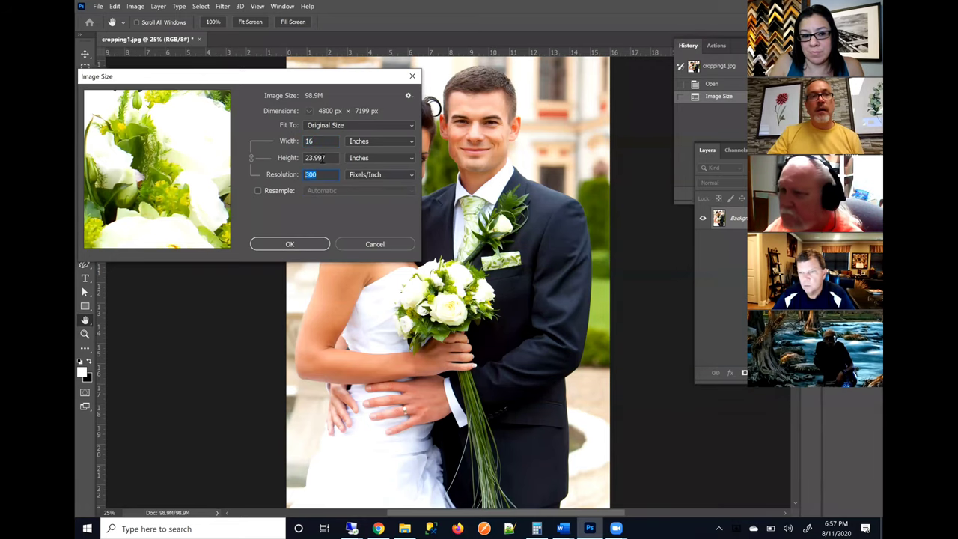
click(369, 244)
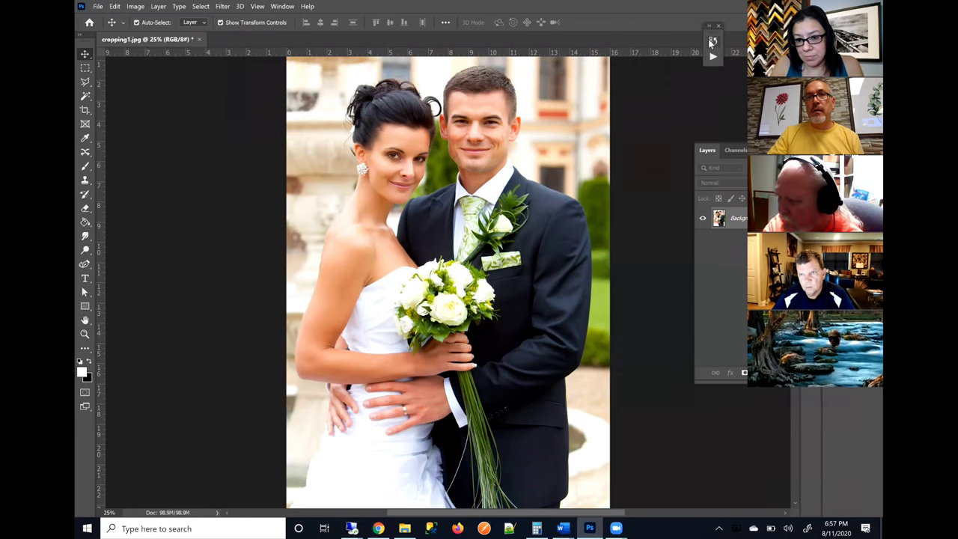
Step: Revert the photo to its opened state in the history and reopen its Image Size settings with resampling on
click(713, 41)
click(636, 75)
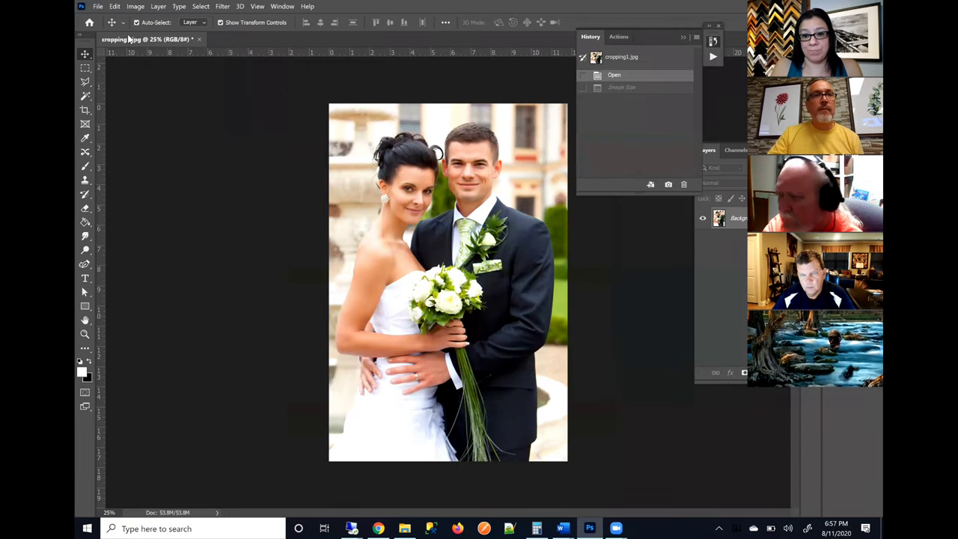
click(140, 6)
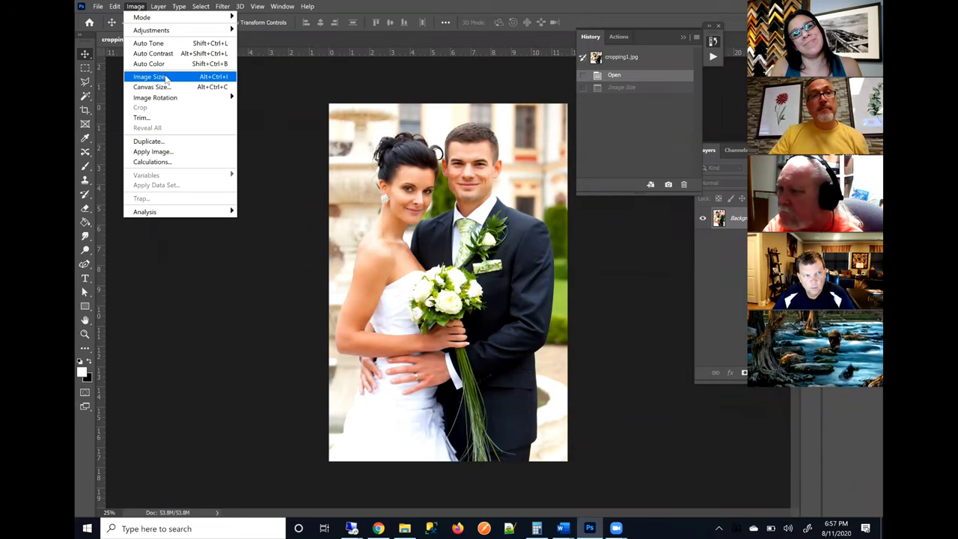
click(166, 78)
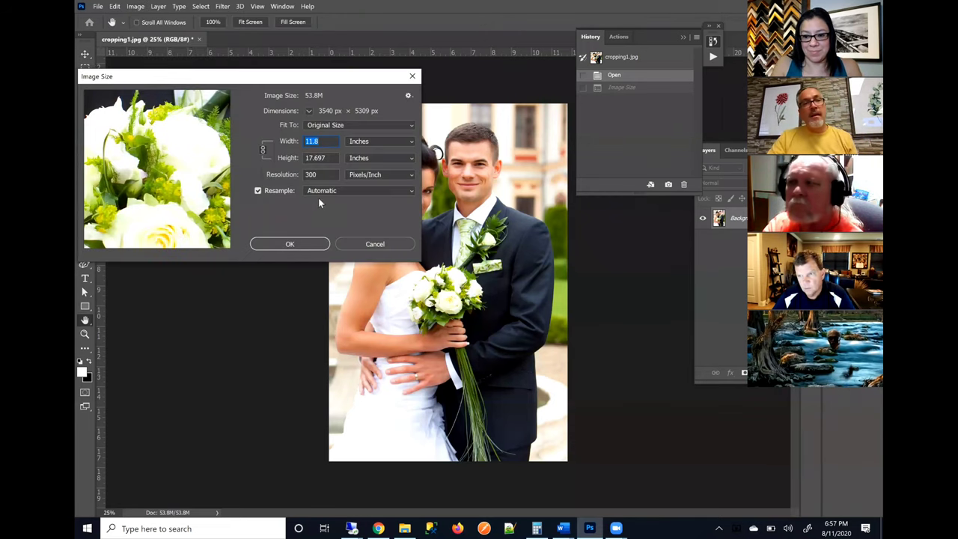
click(272, 188)
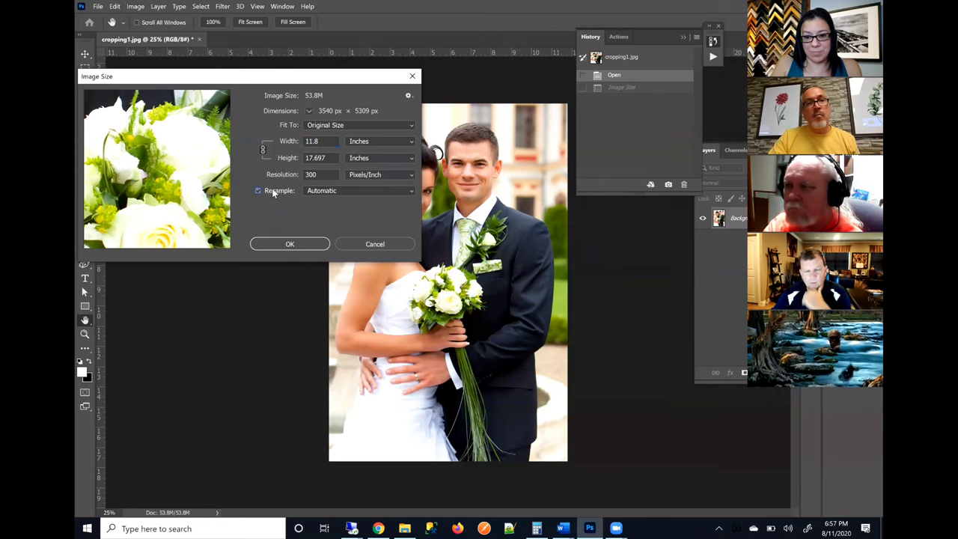
click(271, 188)
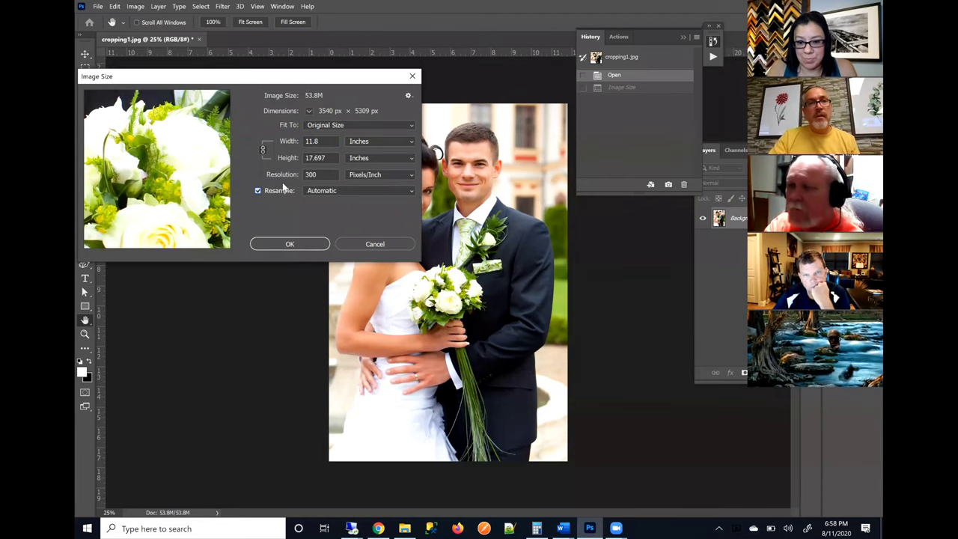
Step: Set the photo's width to 16 inches with proportions linked, and look through the resampling methods while keeping Automatic
drag(326, 143, 268, 149)
text(16)
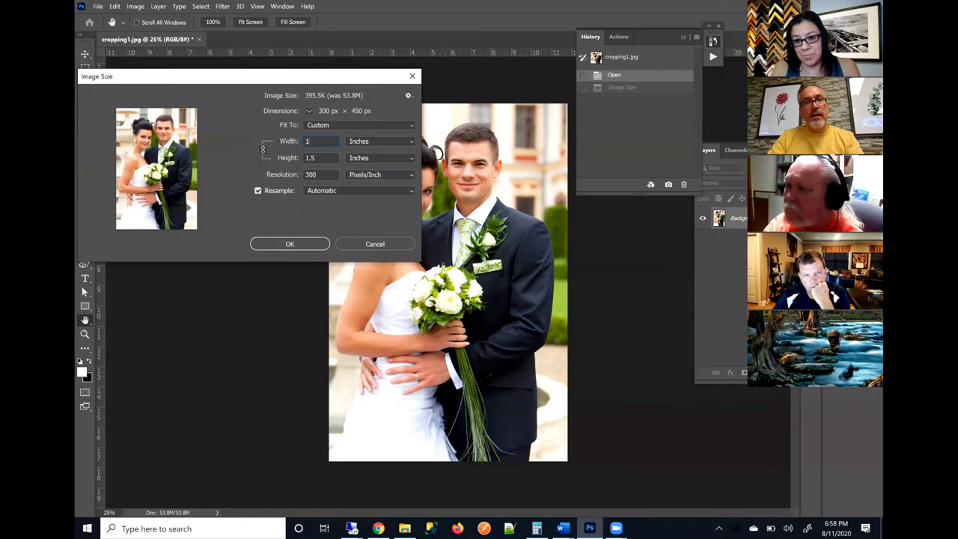
click(330, 174)
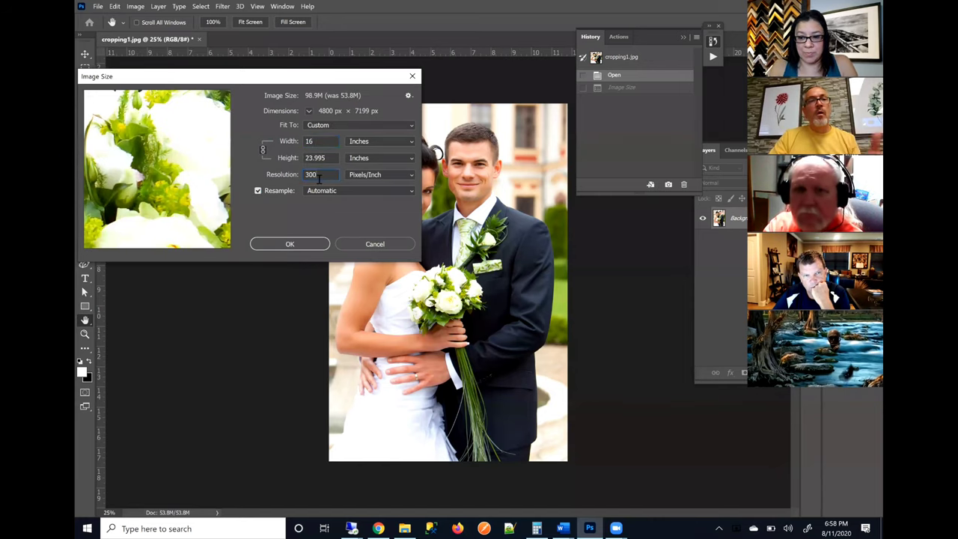
click(333, 191)
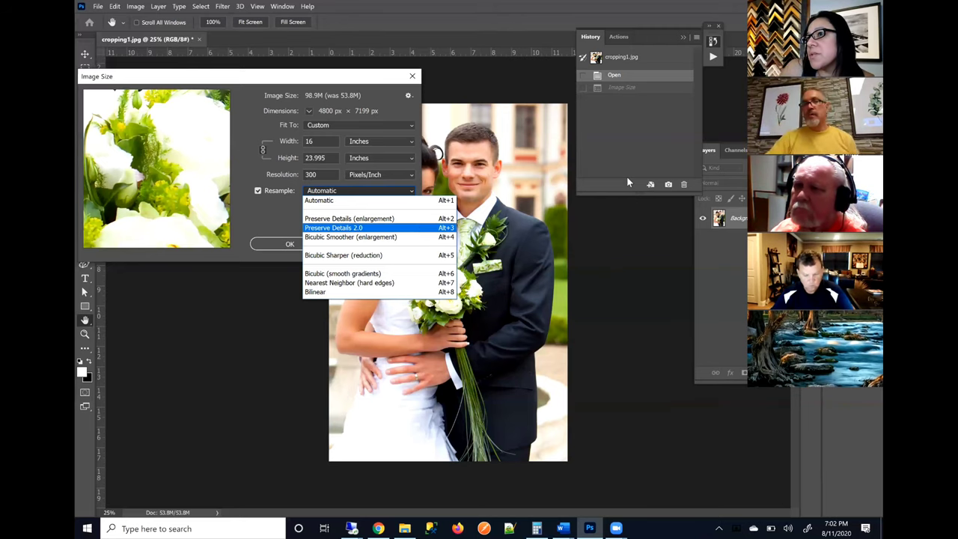
click(354, 82)
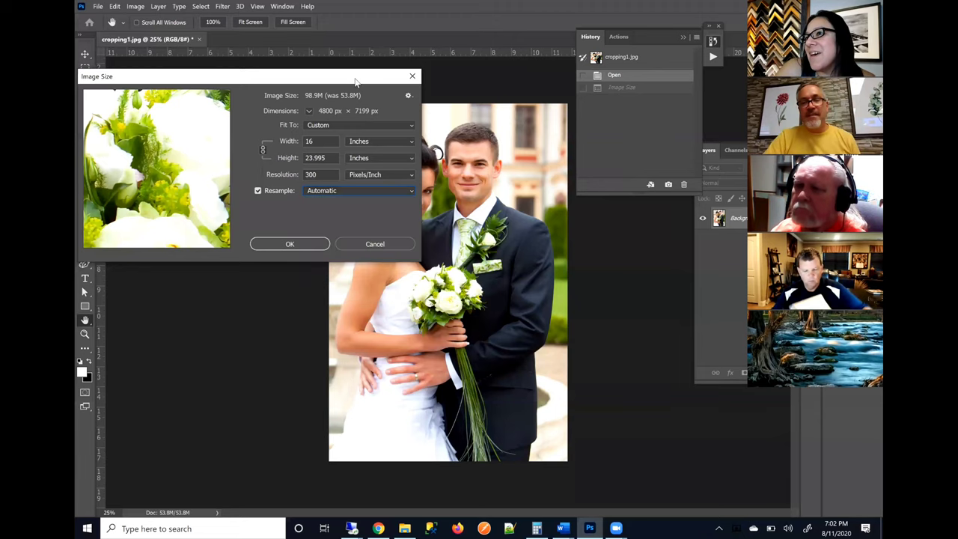
Step: Check the Preparing Images for Print outline in Word, return to Photoshop and cancel the pending image resize
click(561, 528)
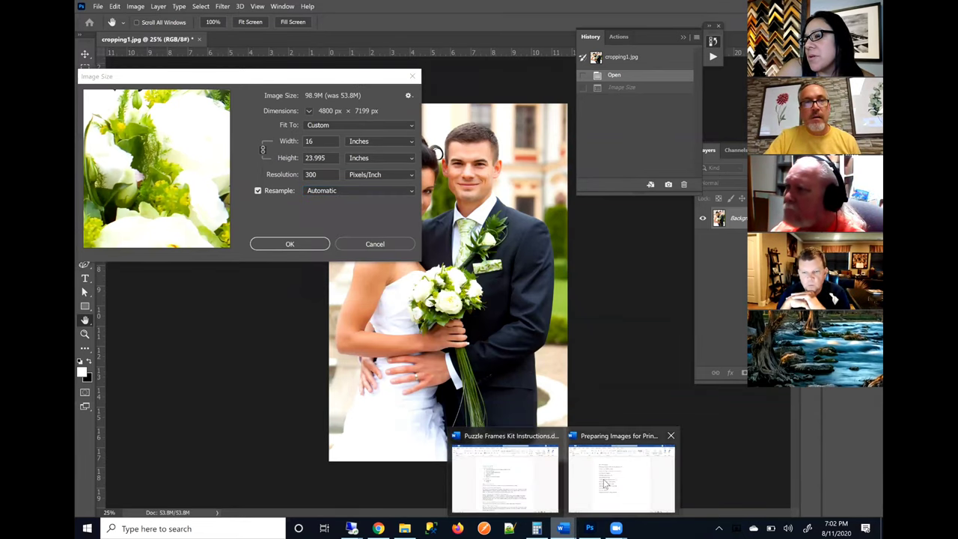
click(605, 485)
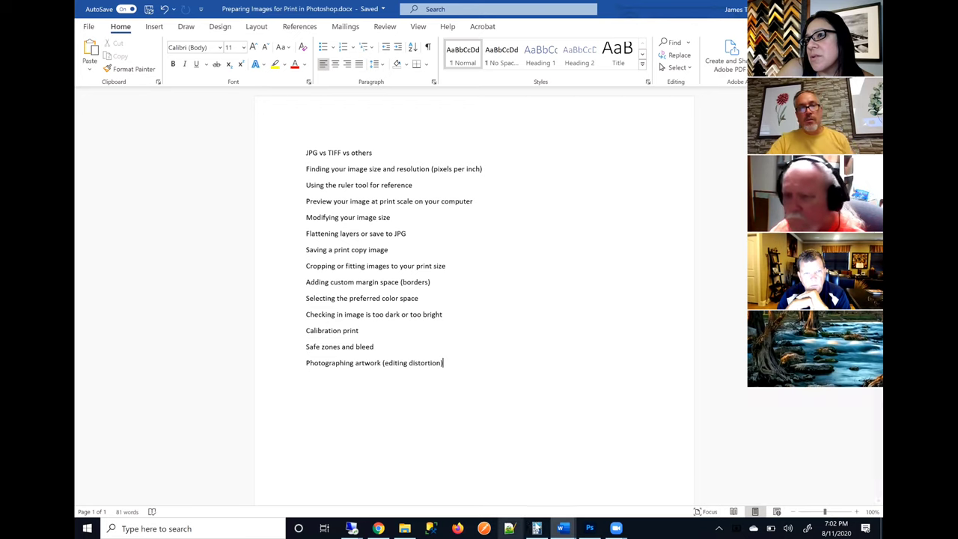
click(589, 527)
key(Escape)
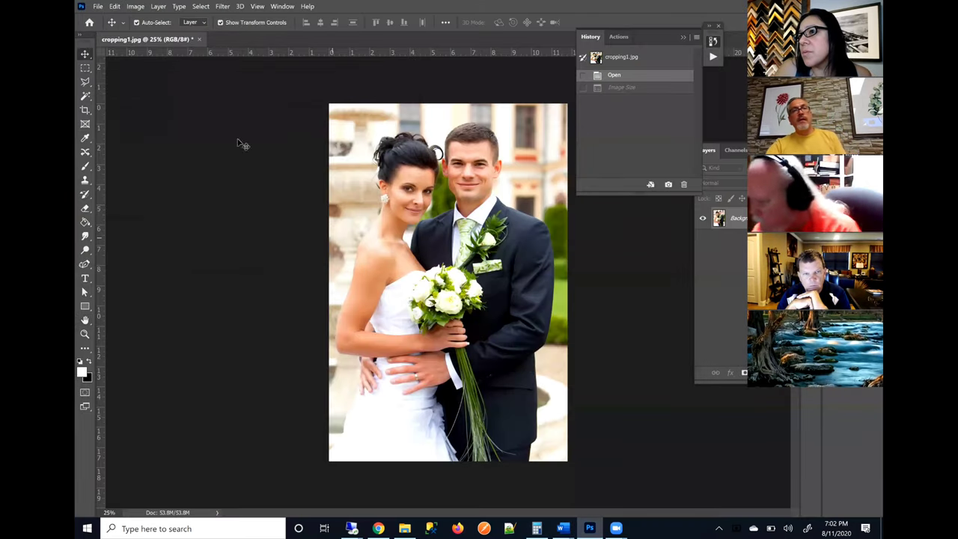
Step: Hide the rulers around the photo and collapse the expanded history
click(257, 7)
click(267, 225)
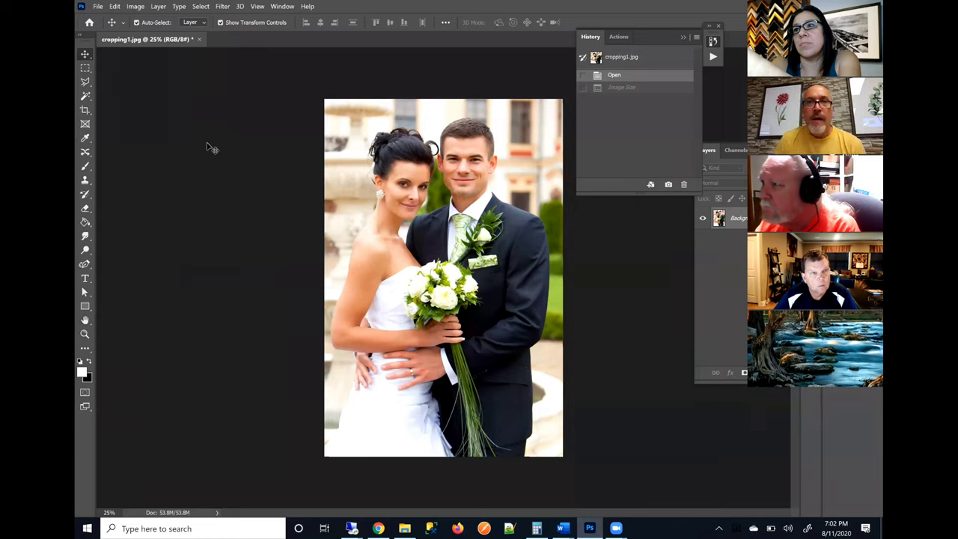
click(683, 37)
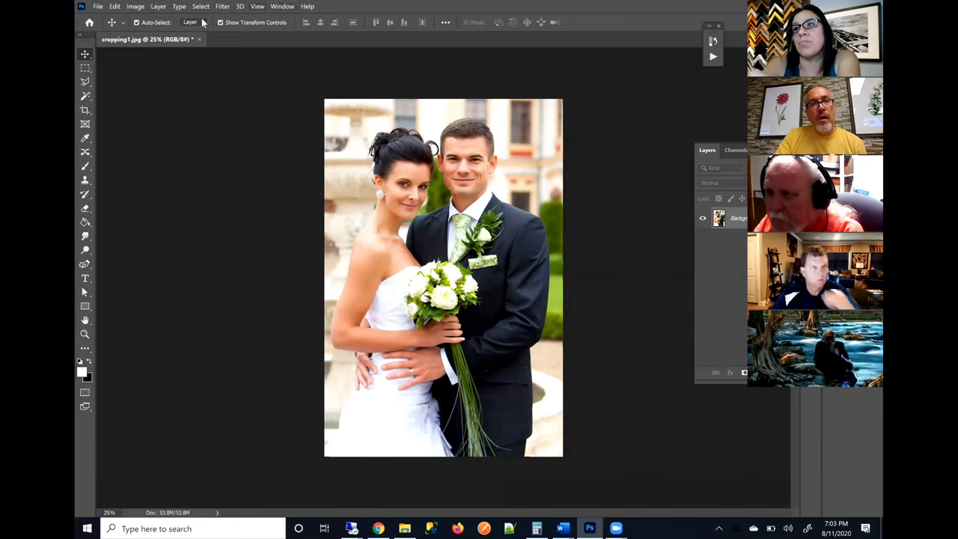
Step: Show the rulers around the wedding photo again and open its Image Size settings
click(257, 6)
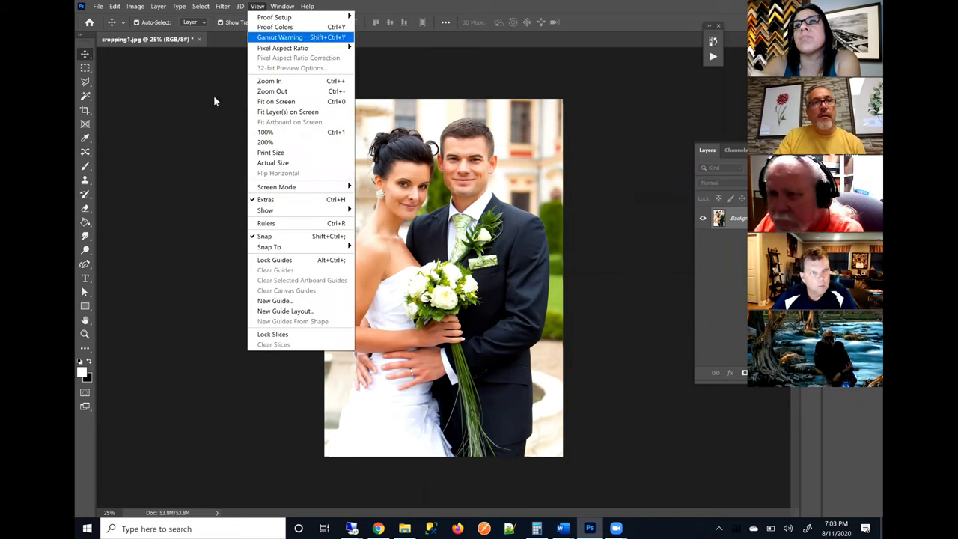
click(208, 141)
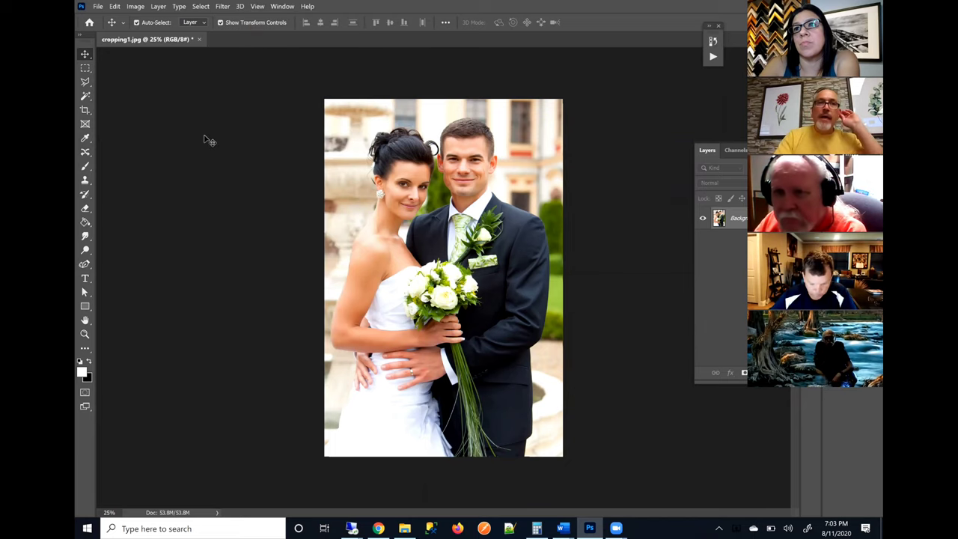
click(257, 6)
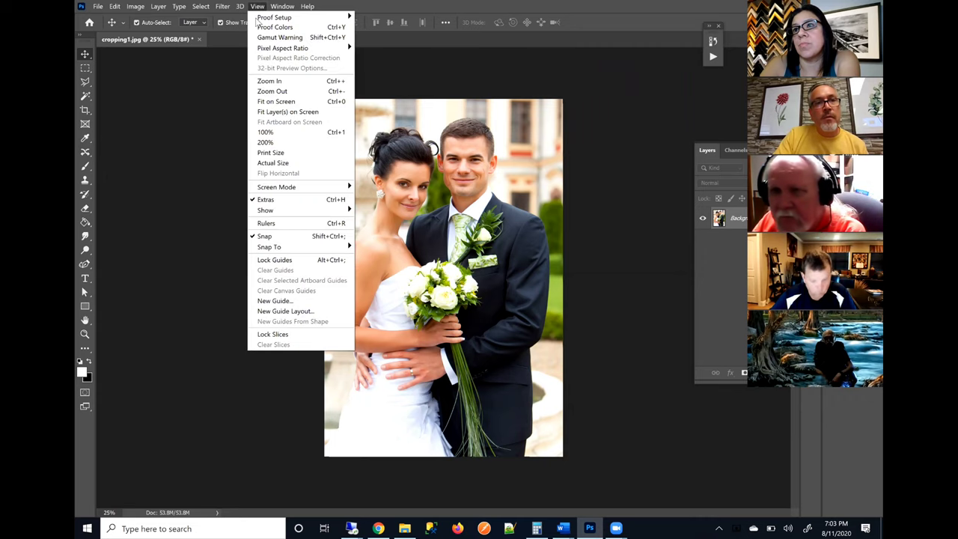
click(271, 223)
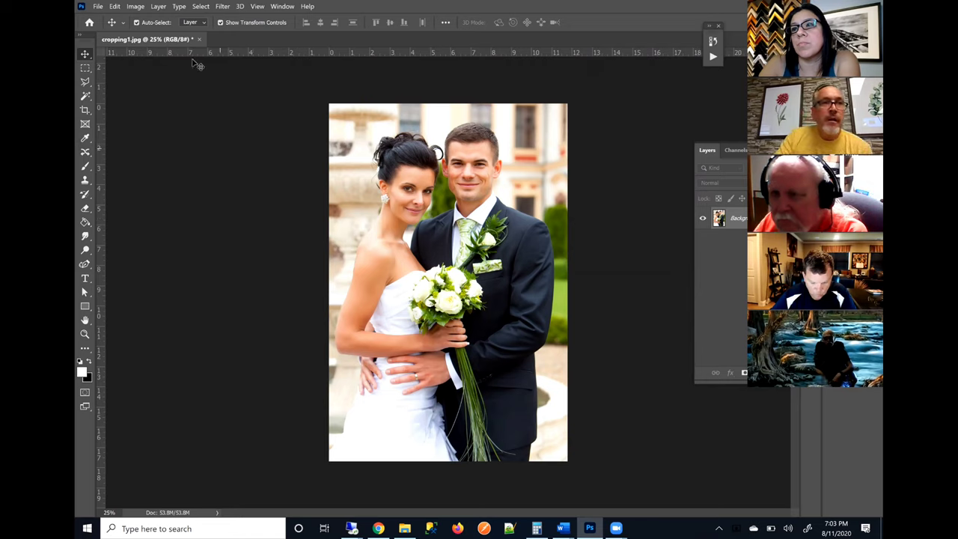
click(136, 7)
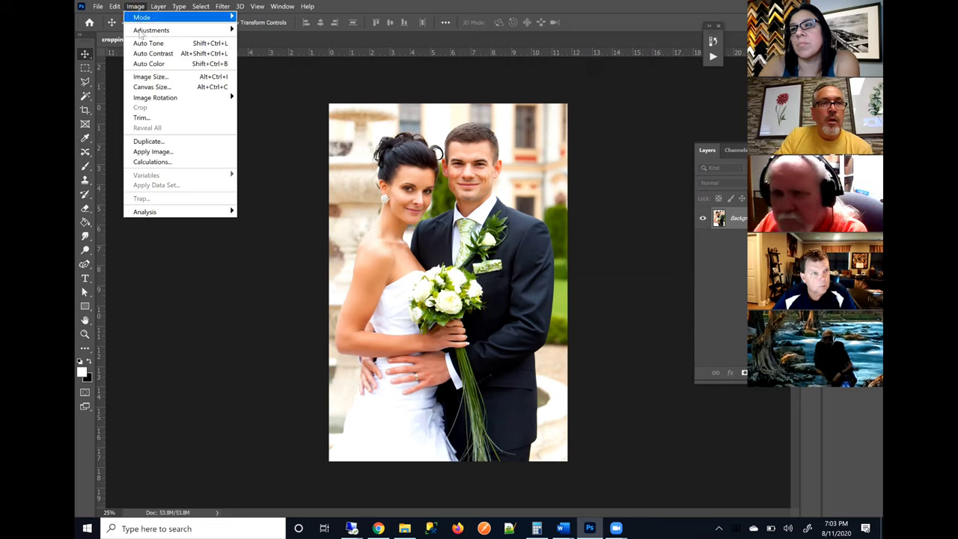
click(146, 77)
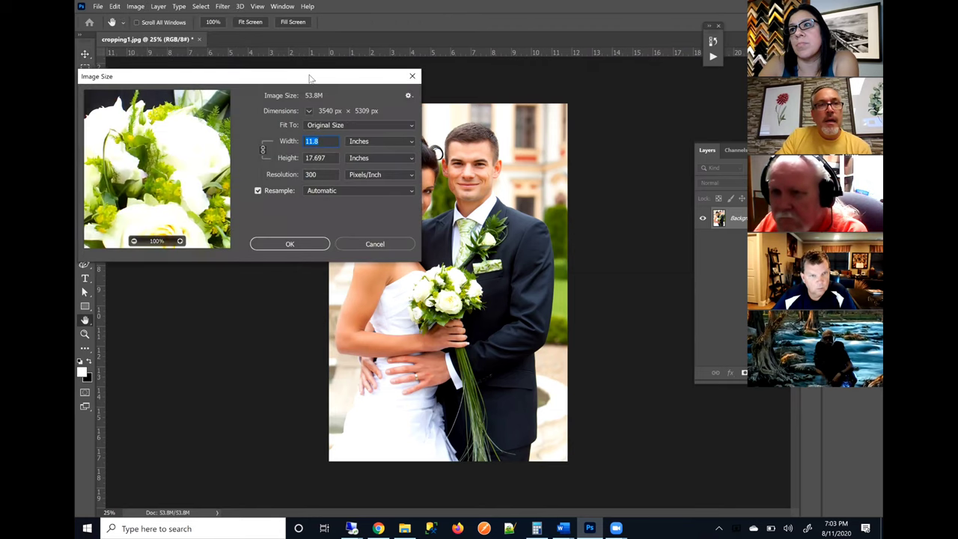
Step: Try a width of 8 inches and a height of 12 inches for the photo with resampling on
drag(311, 77, 407, 73)
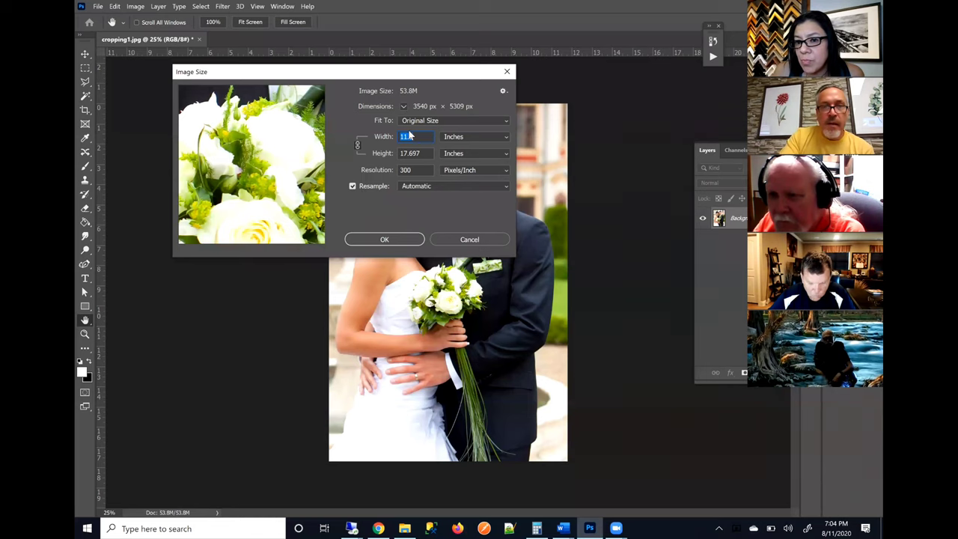
text(8)
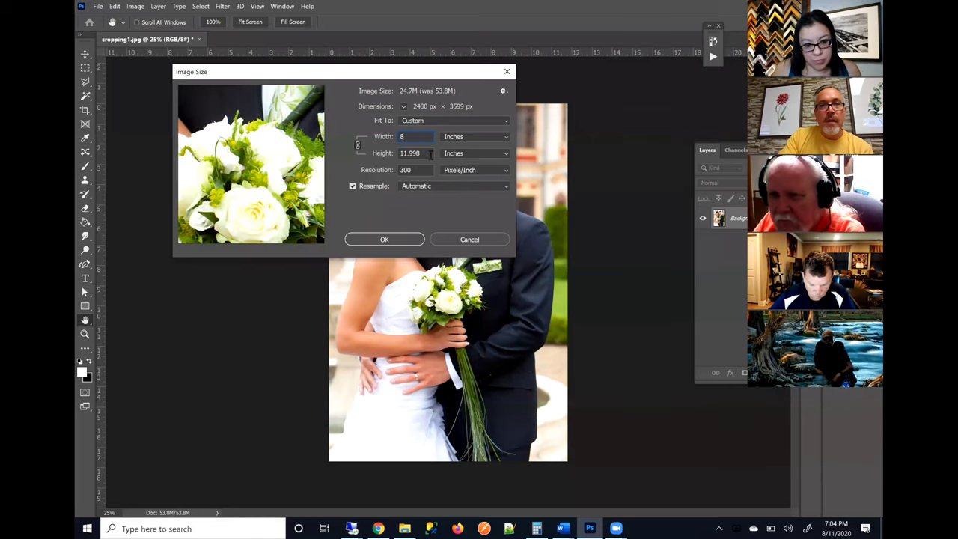
click(427, 154)
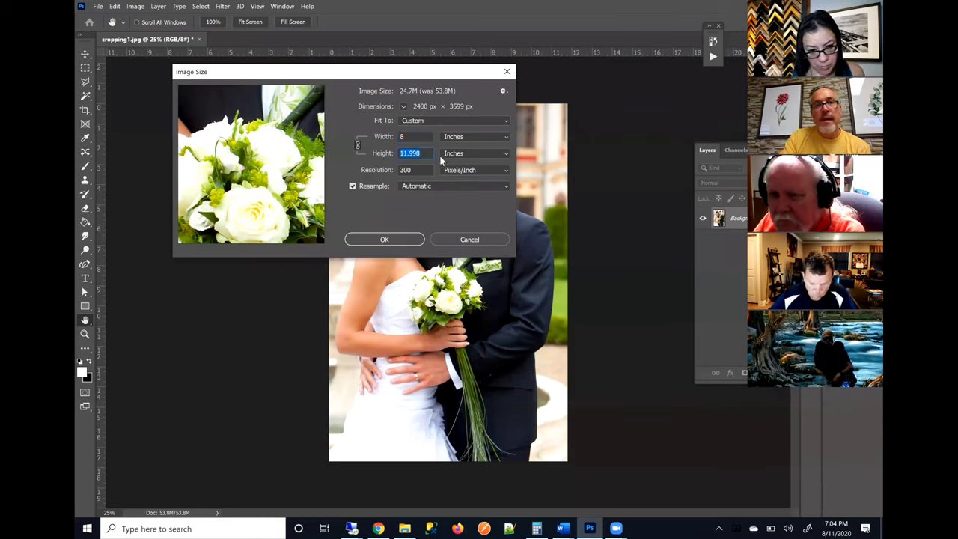
text(12)
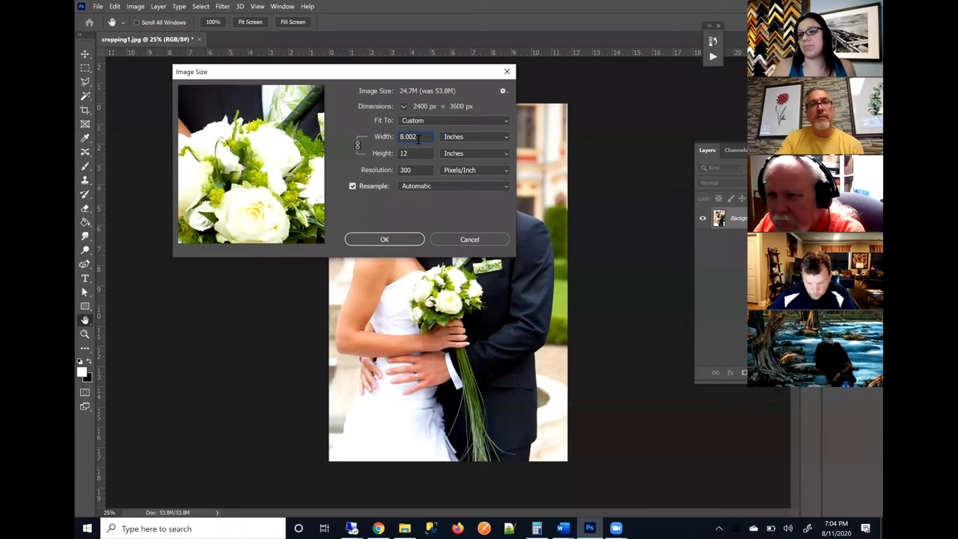
Step: Turn off resampling, set the photo's width to 8 inches and apply the new image size
click(372, 189)
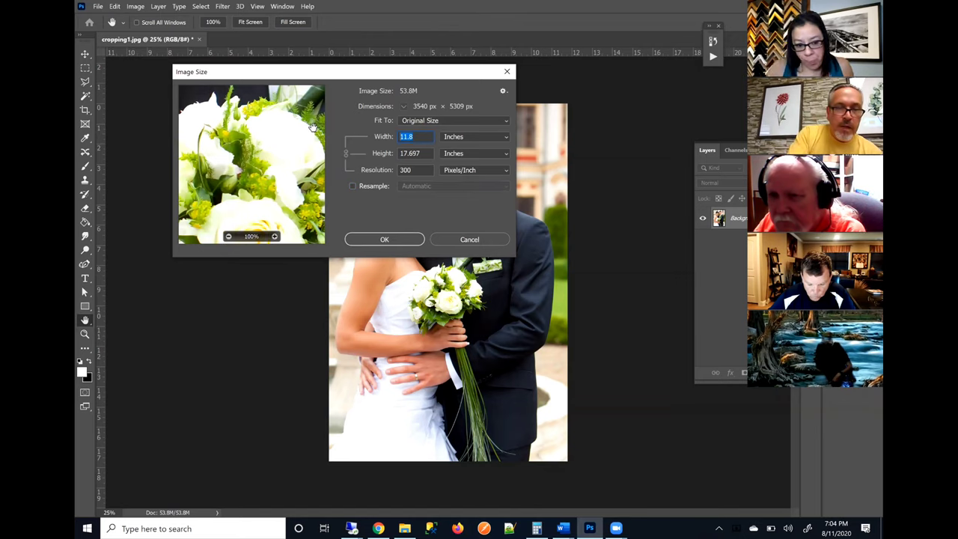
text(8)
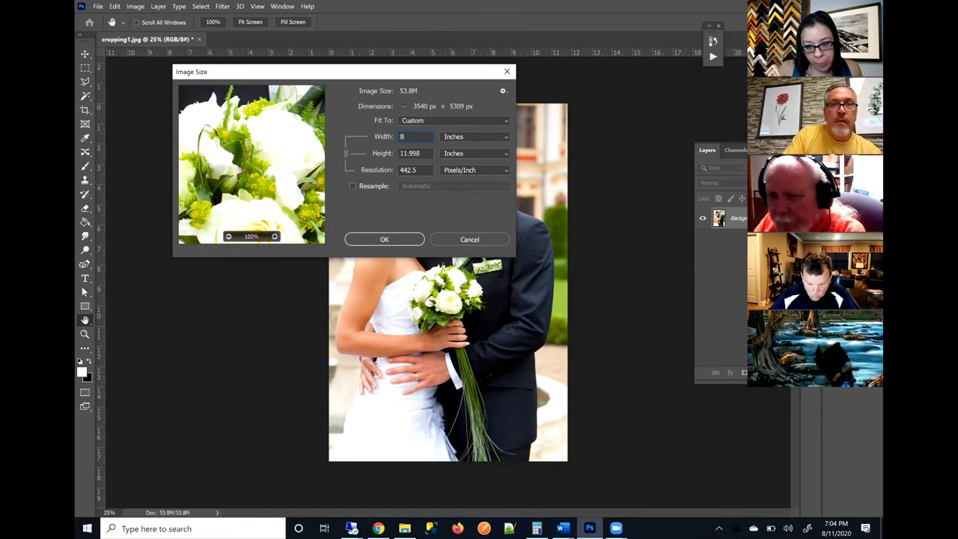
drag(403, 170, 423, 170)
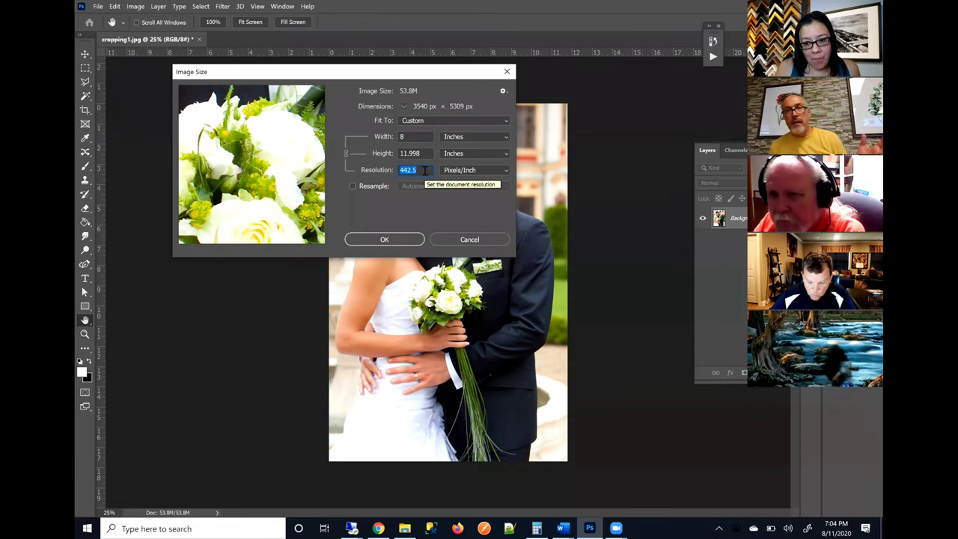
click(394, 243)
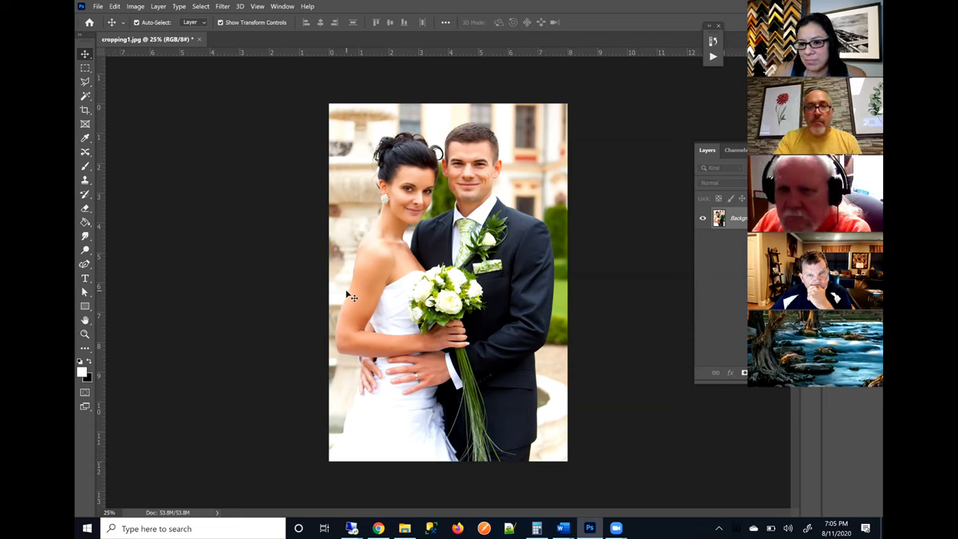
Step: View the resized photo at several zoom levels from 16.7% to 66.67% and compare its edges with the rulers
key(ctrl)
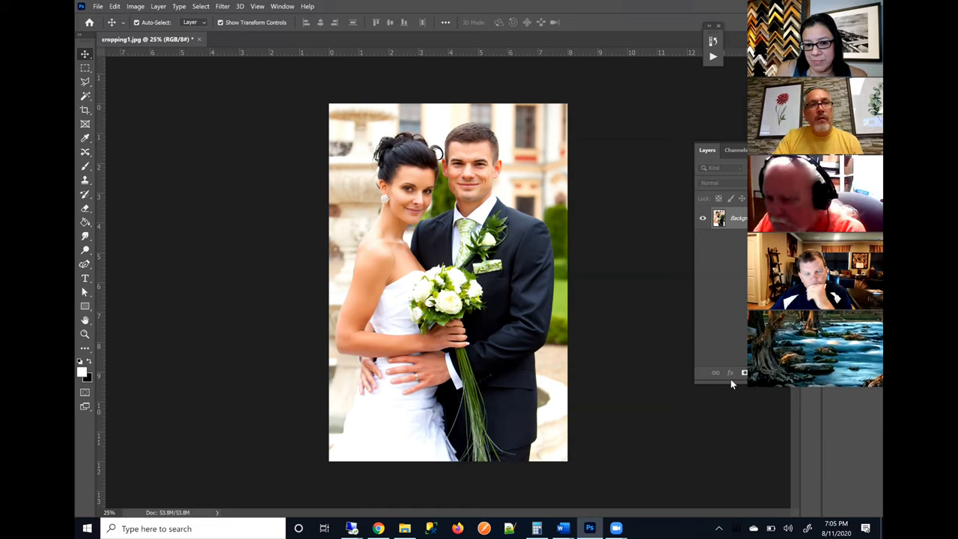
click(256, 6)
click(272, 91)
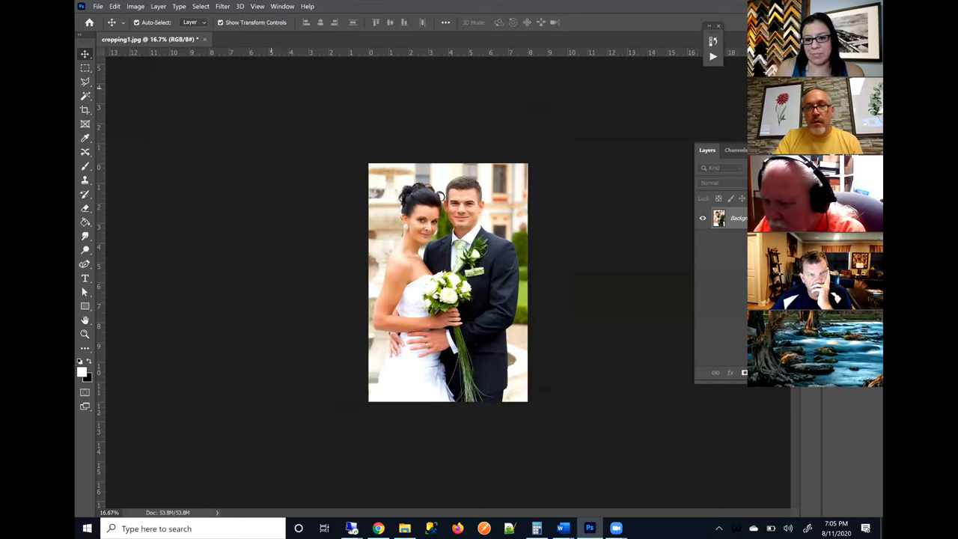
key(ctrl+plus)
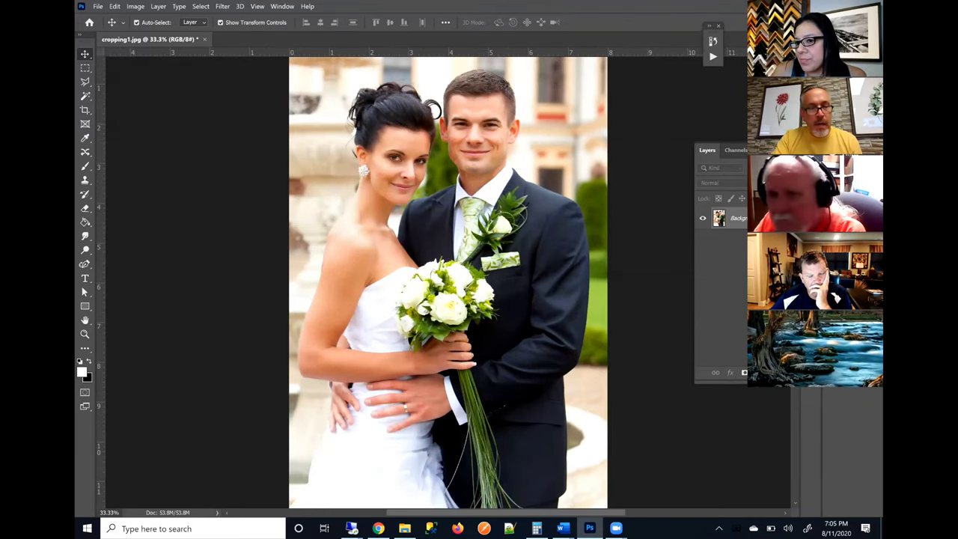
key(ctrl)
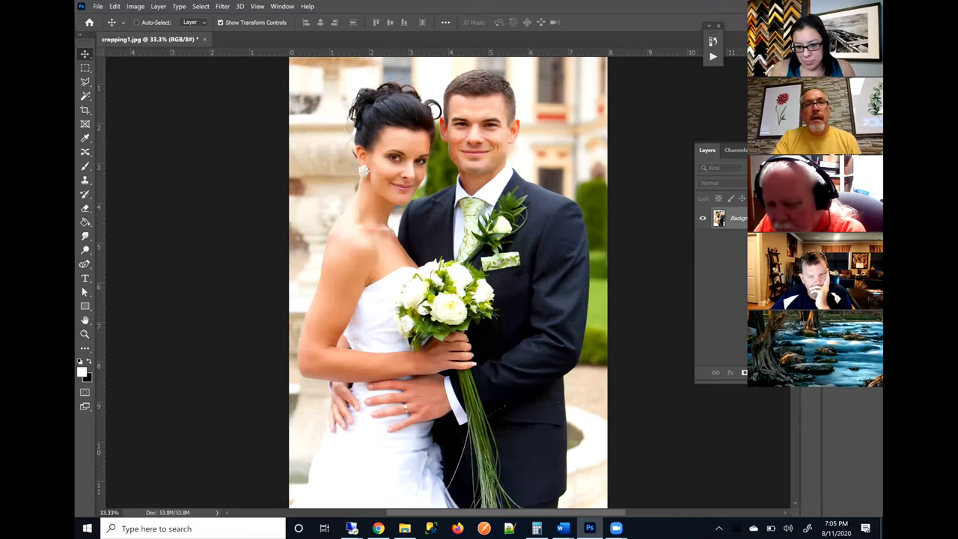
key(ctrl+plus)
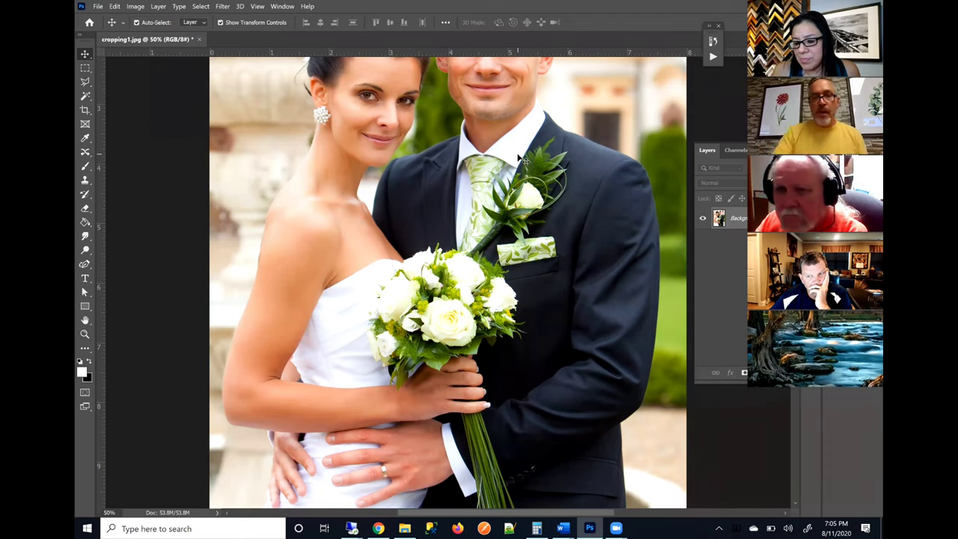
key(ctrl+plus)
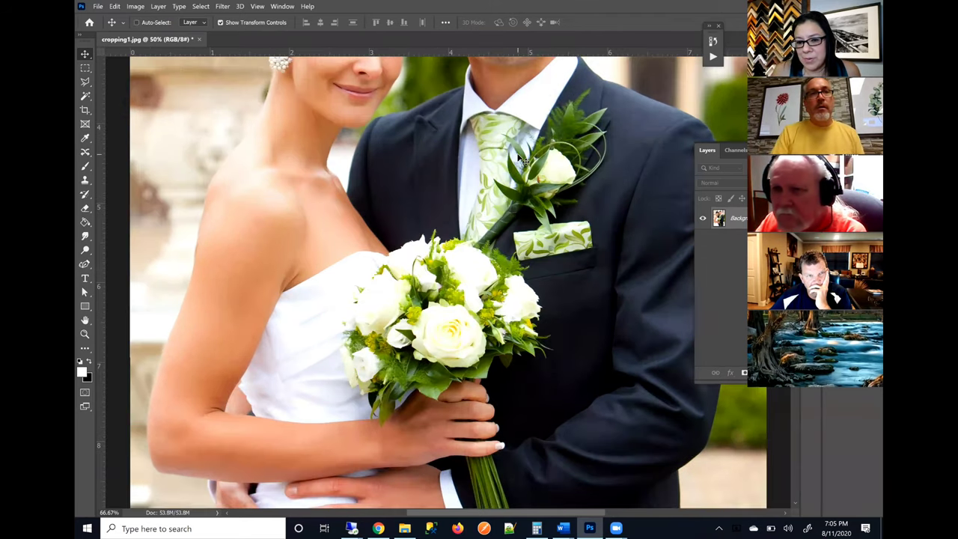
key(ctrl+0)
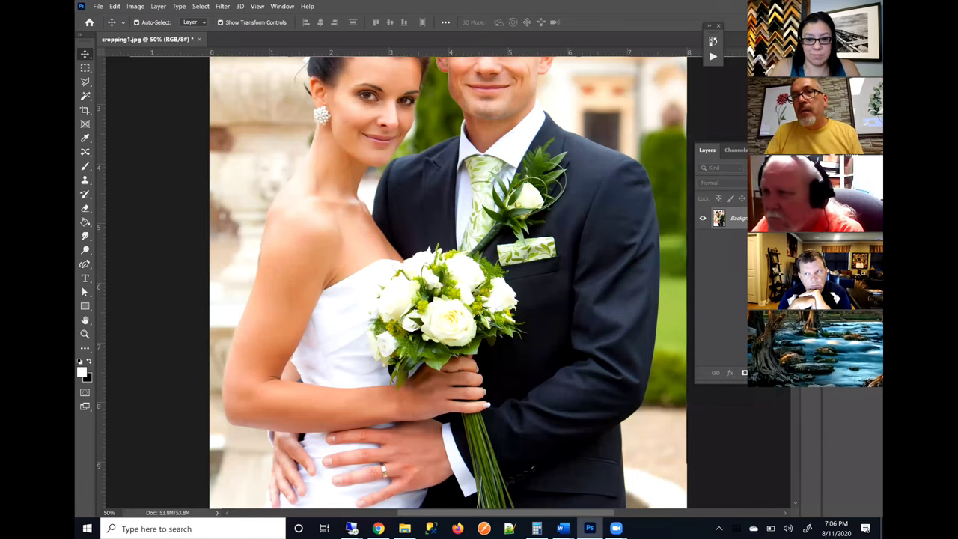
Step: Show the Navigator, set the photo's zoom to 55% and bring the couple's faces into view
click(283, 7)
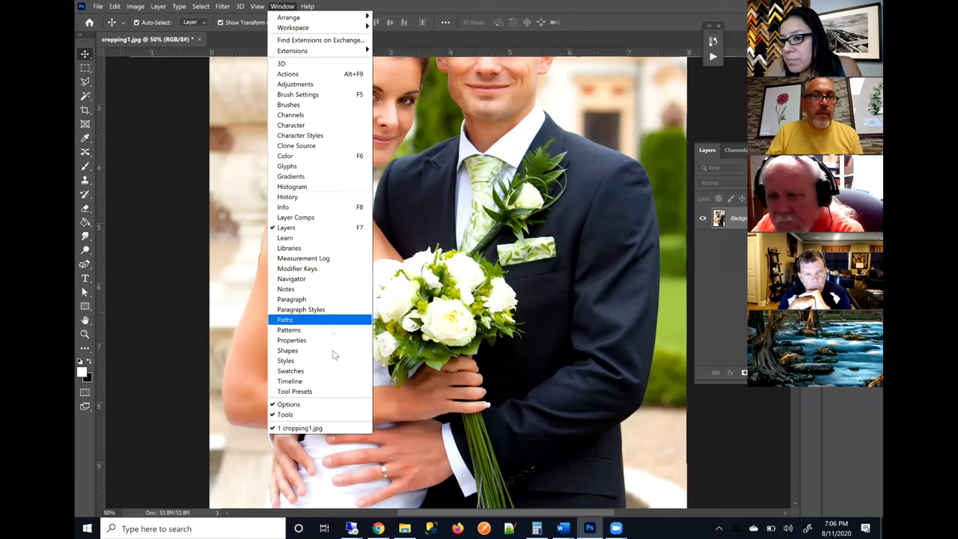
click(324, 282)
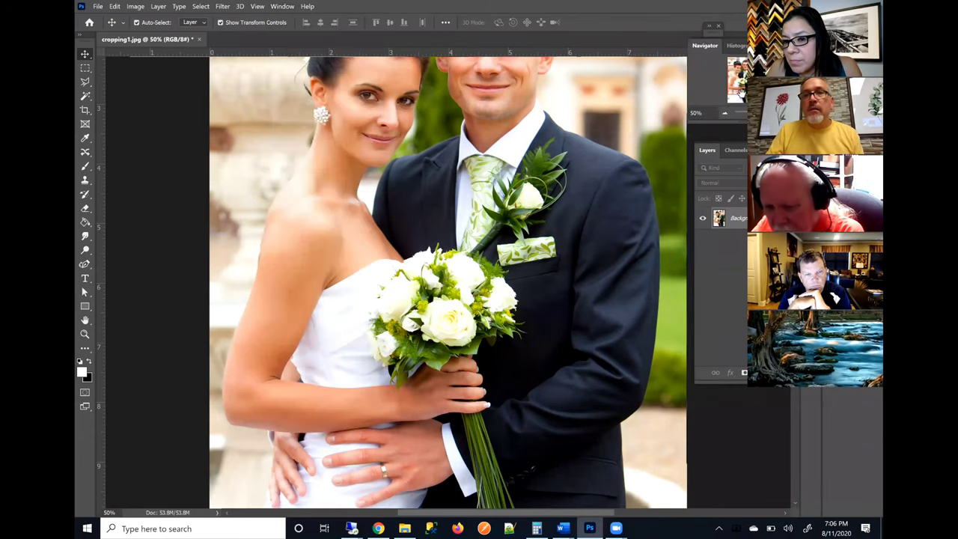
click(694, 113)
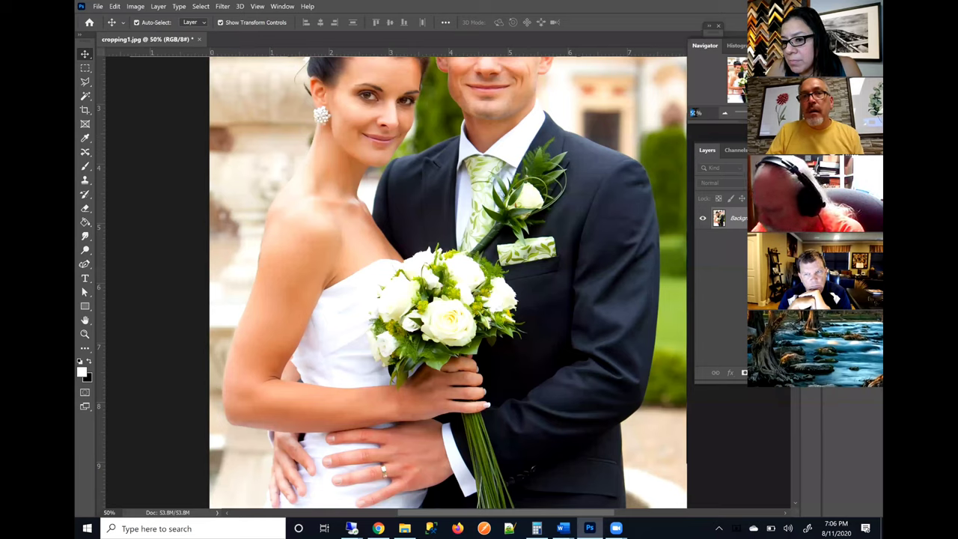
drag(697, 112, 684, 114)
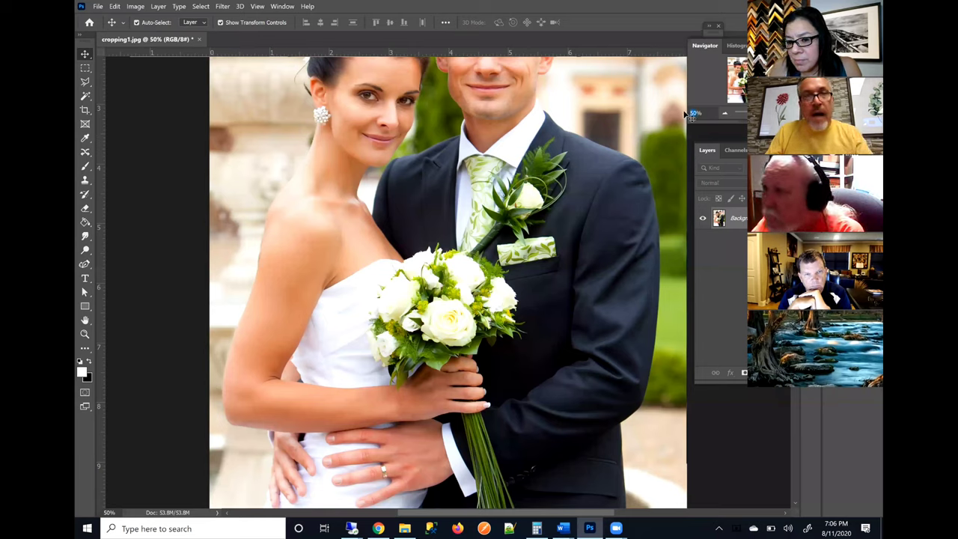
text(55)
key(Return)
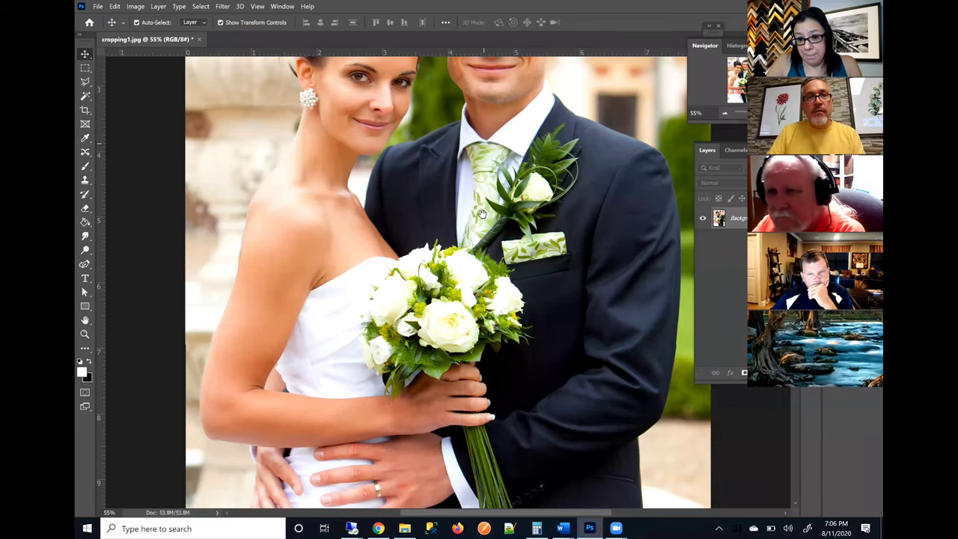
drag(484, 155, 482, 304)
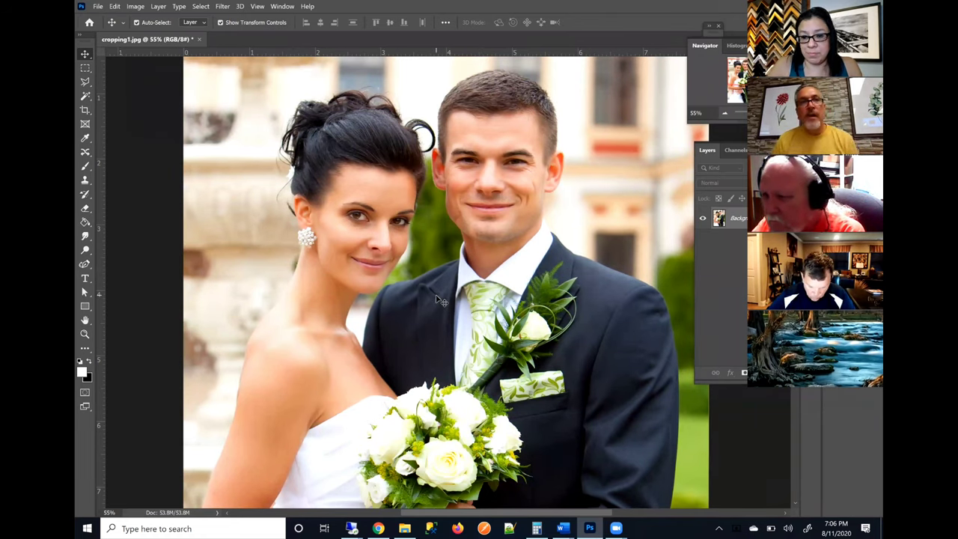
Step: Set the photo's width to 30 inches with resampling off and apply the new image size
click(136, 7)
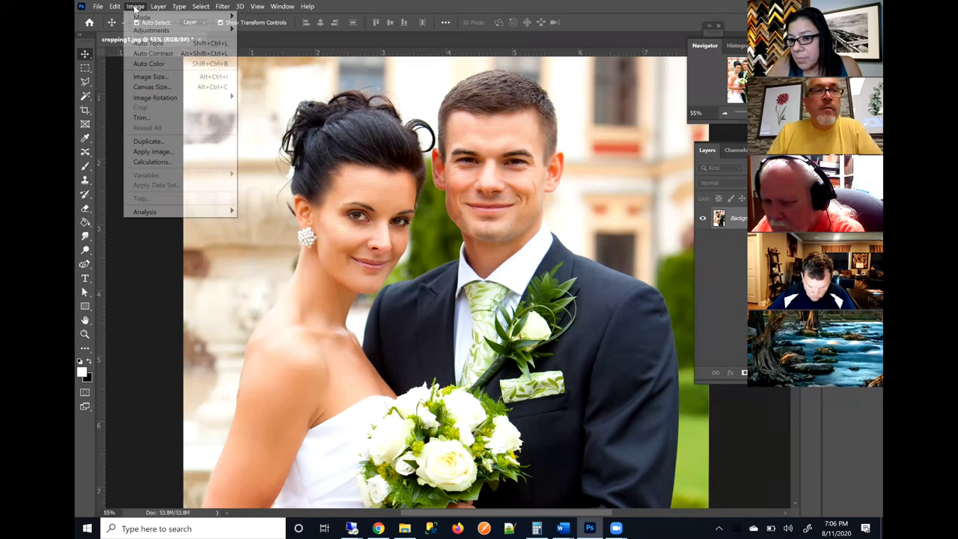
click(150, 77)
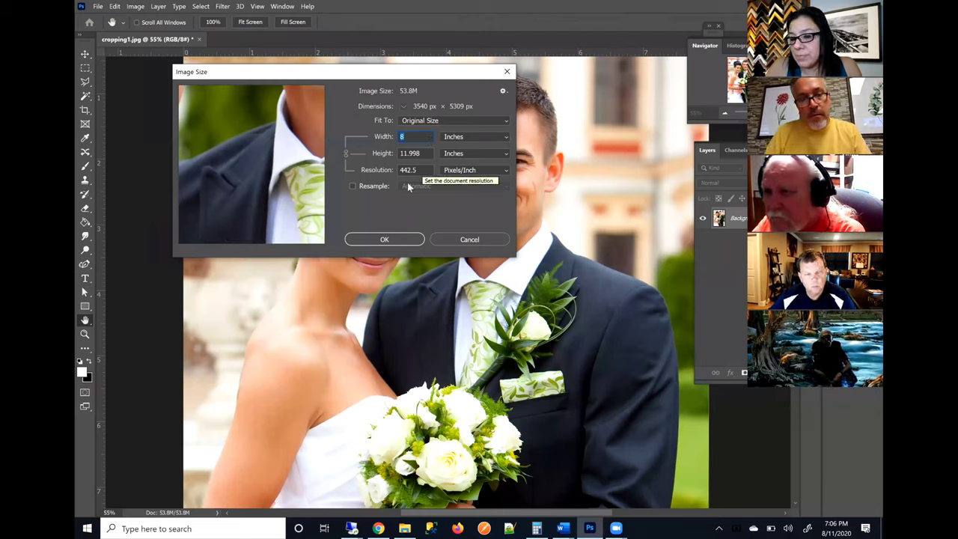
text(30)
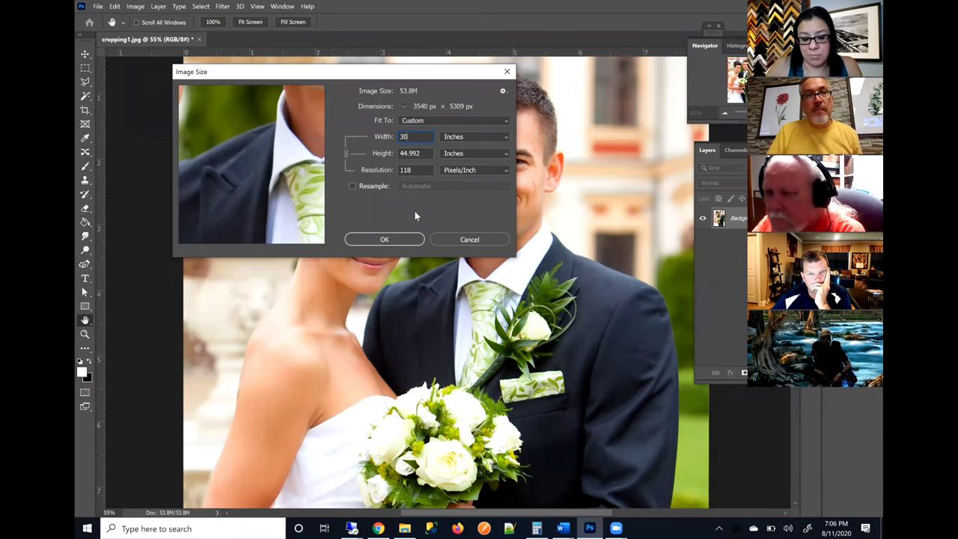
click(388, 239)
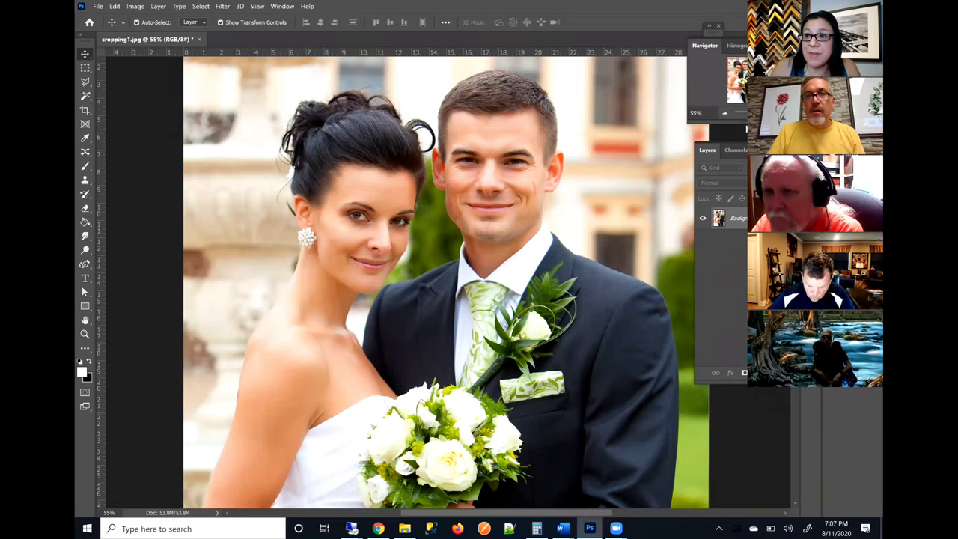
Step: Zoom in on the bride's dress and bouquet, trying 300% and 280% before setting the magnification to 250%
click(711, 89)
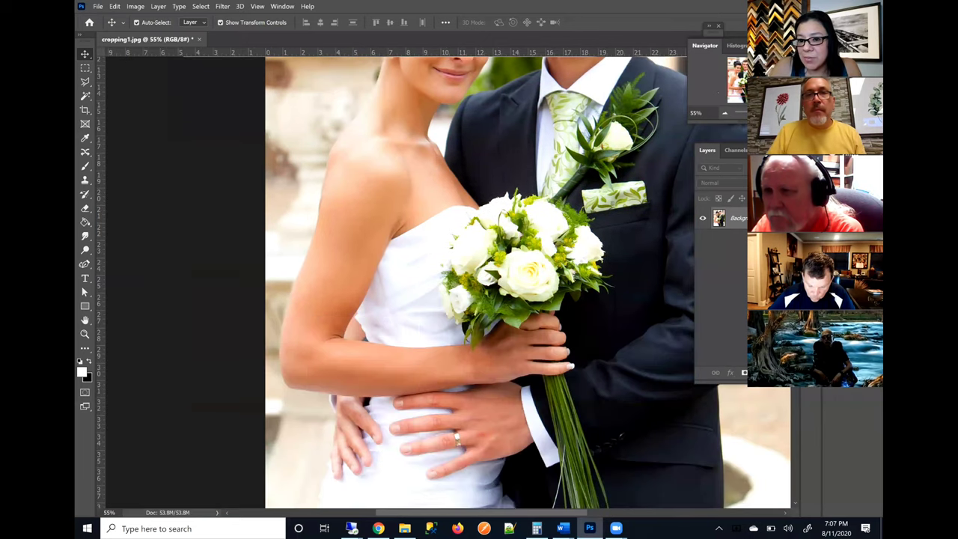
key(ctrl+1)
key(ctrl+plus)
key(ctrl+plus)
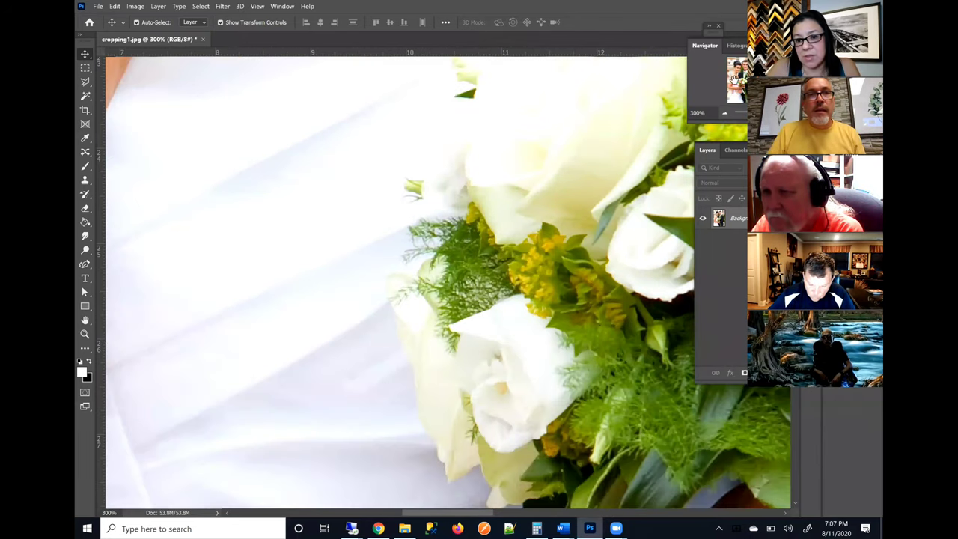
click(699, 113)
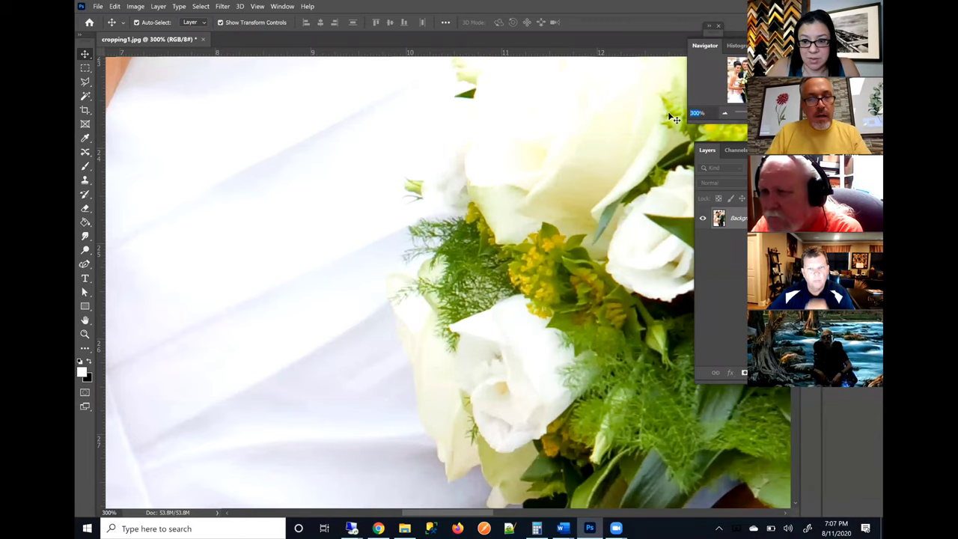
text(2)
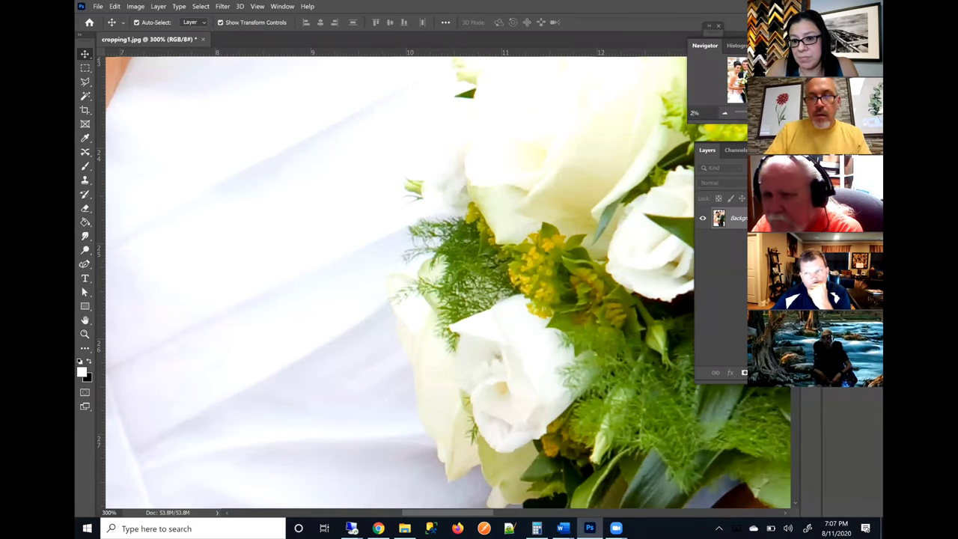
text(80)
key(Return)
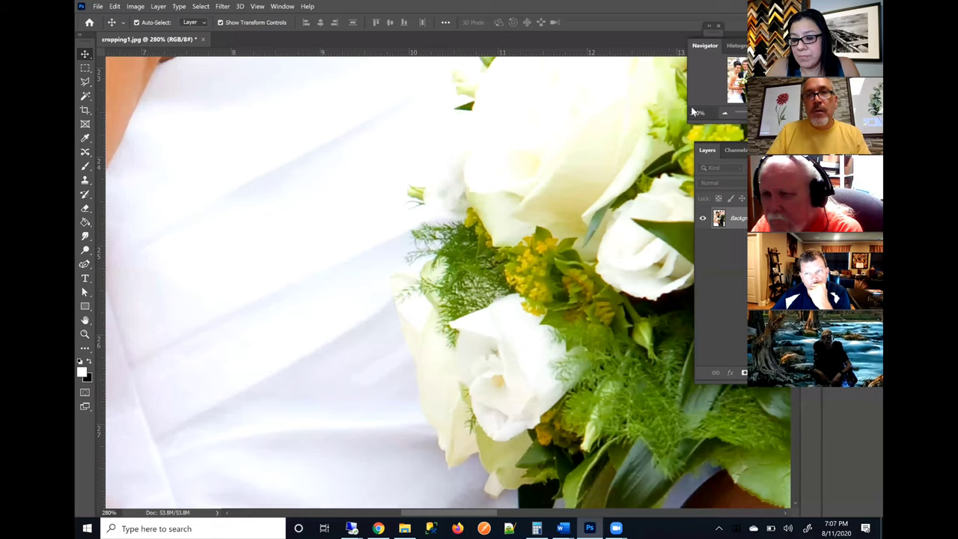
drag(695, 112, 691, 112)
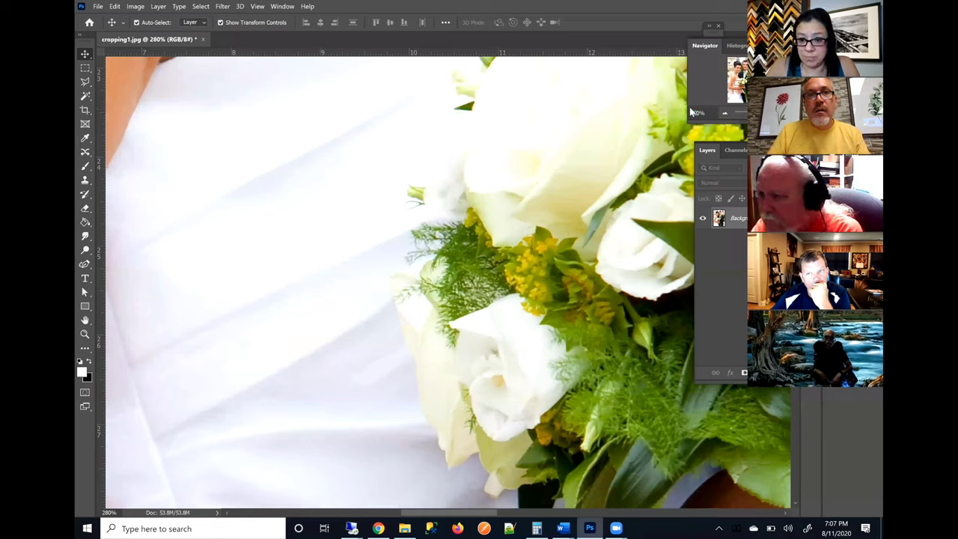
text(5)
key(Return)
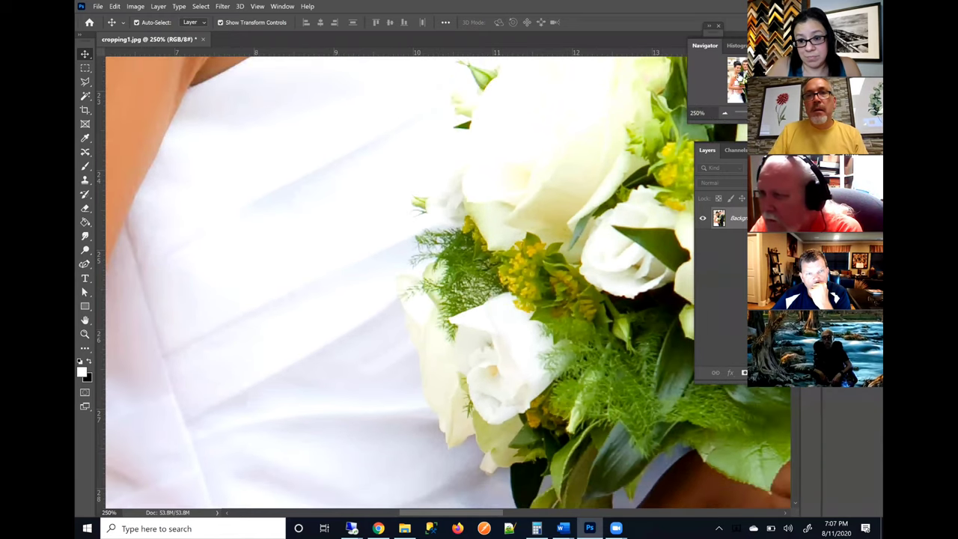
Step: Examine the bride's shoulder and the groom's jacket at 250% magnification, and open the photo's Image Size settings
drag(737, 75, 736, 69)
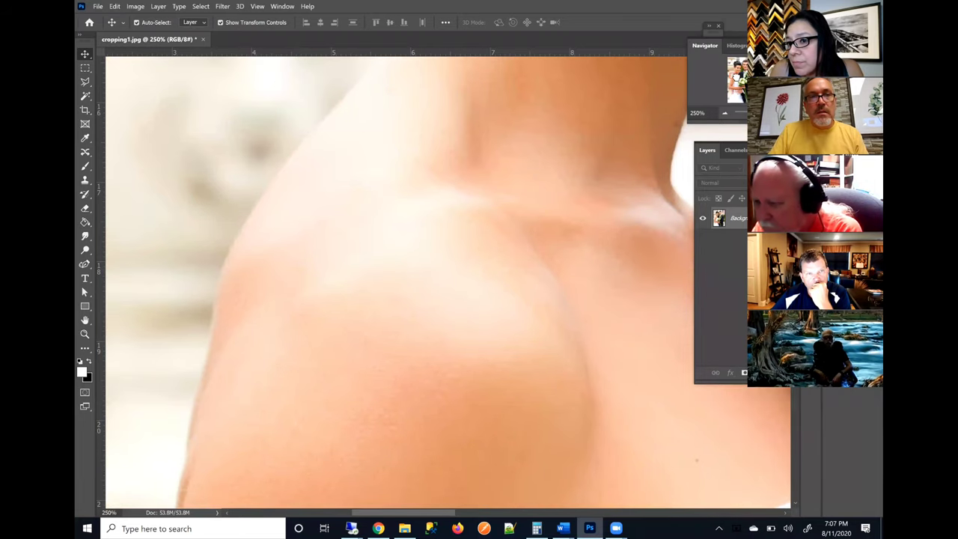
scroll(397, 283, up, 1)
scroll(397, 283, right, 8)
scroll(397, 283, down, 2)
scroll(397, 283, right, 4)
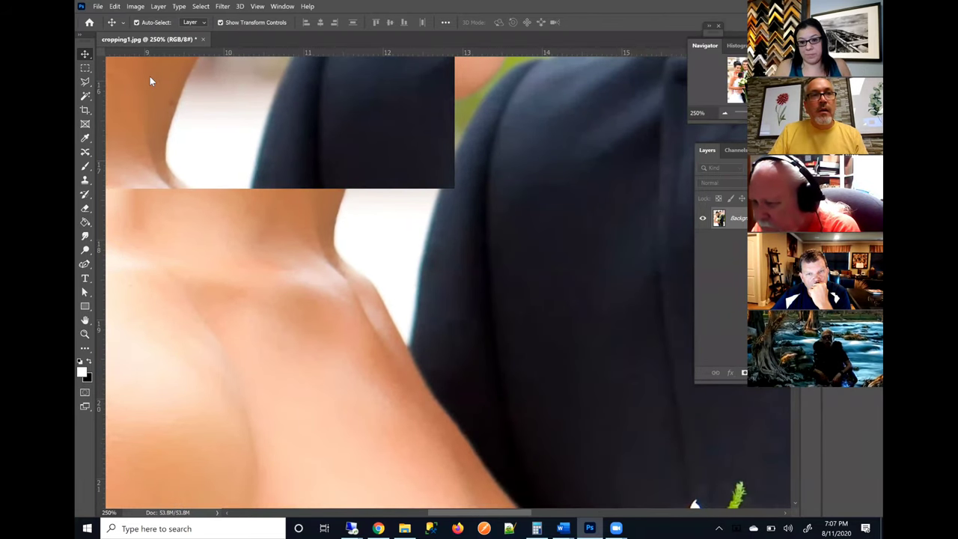
key(ctrl+alt+i)
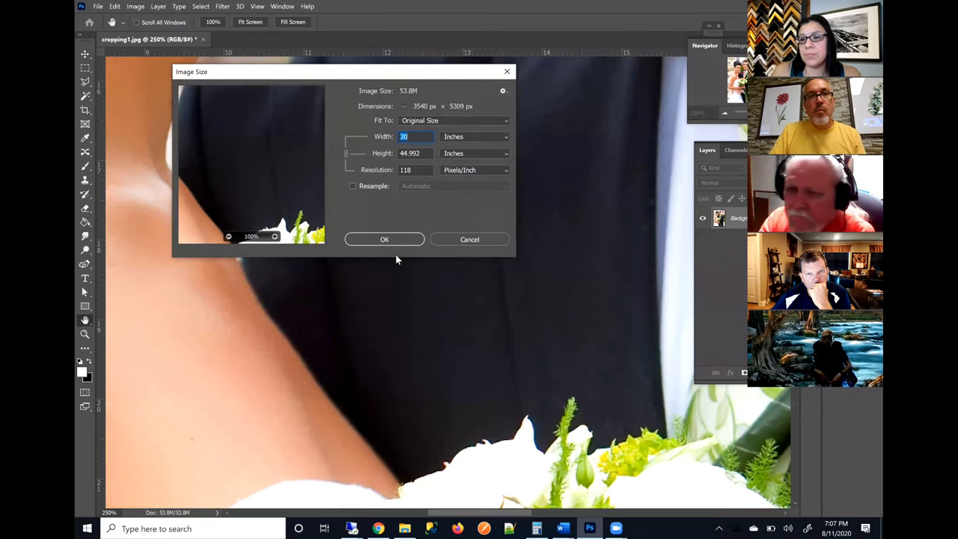
Step: Cancel the Image Size settings and examine the bouquet, the boutonniere and the groom's shoulder at 250% magnification
click(469, 240)
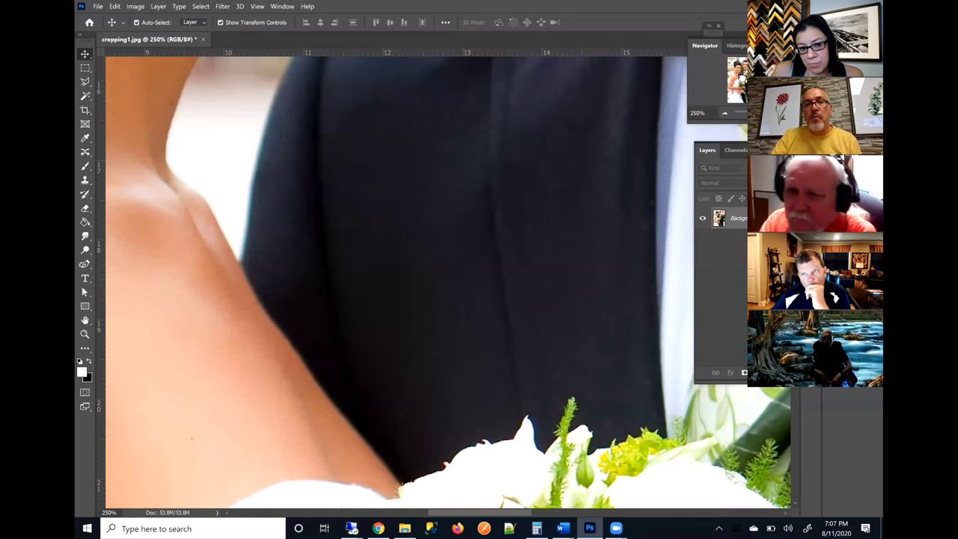
drag(738, 81, 738, 90)
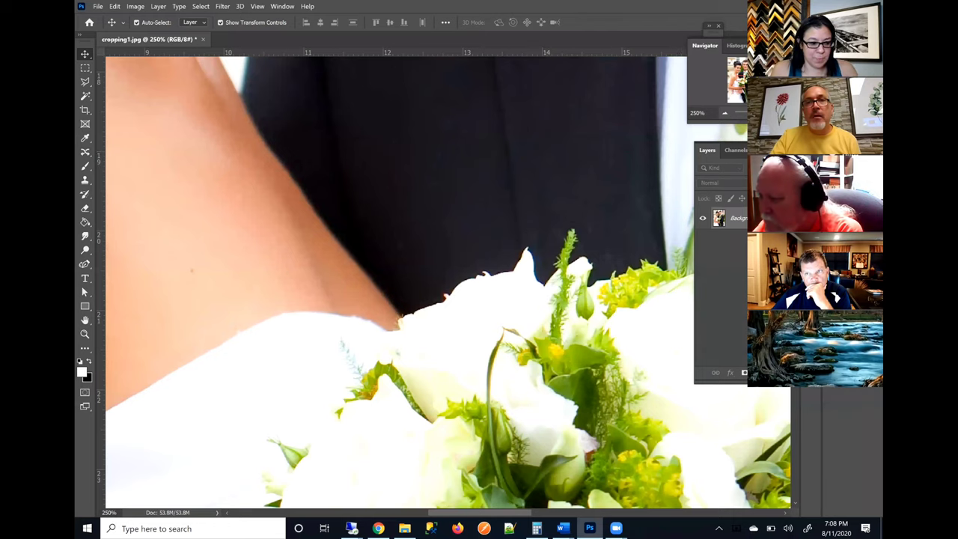
scroll(448, 283, right, 10)
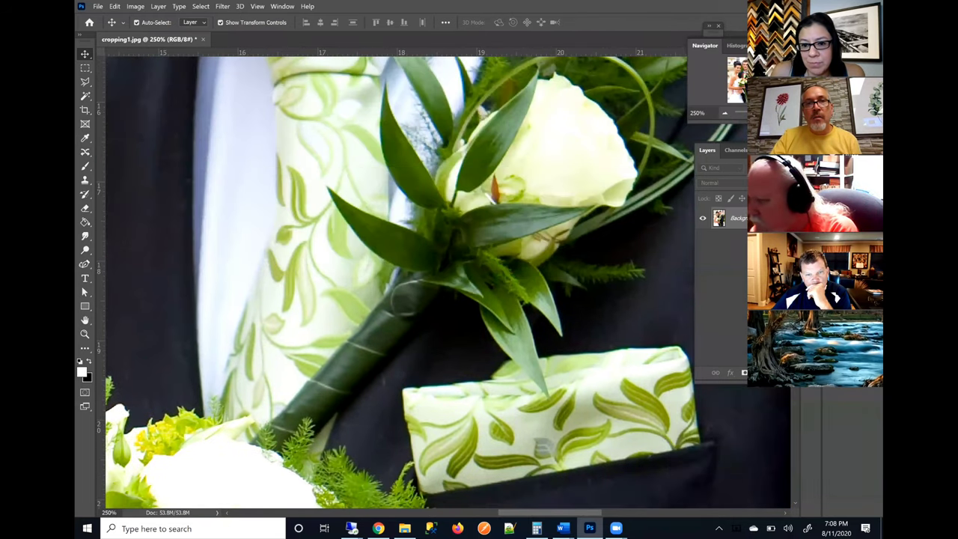
scroll(444, 282, up, 3)
scroll(447, 282, right, 2)
scroll(448, 282, up, 5)
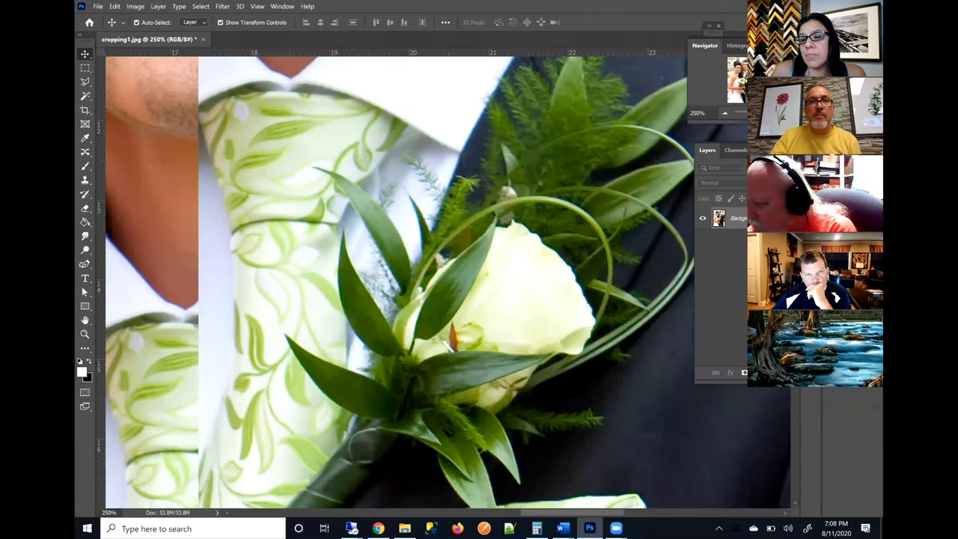
scroll(447, 282, down, 6)
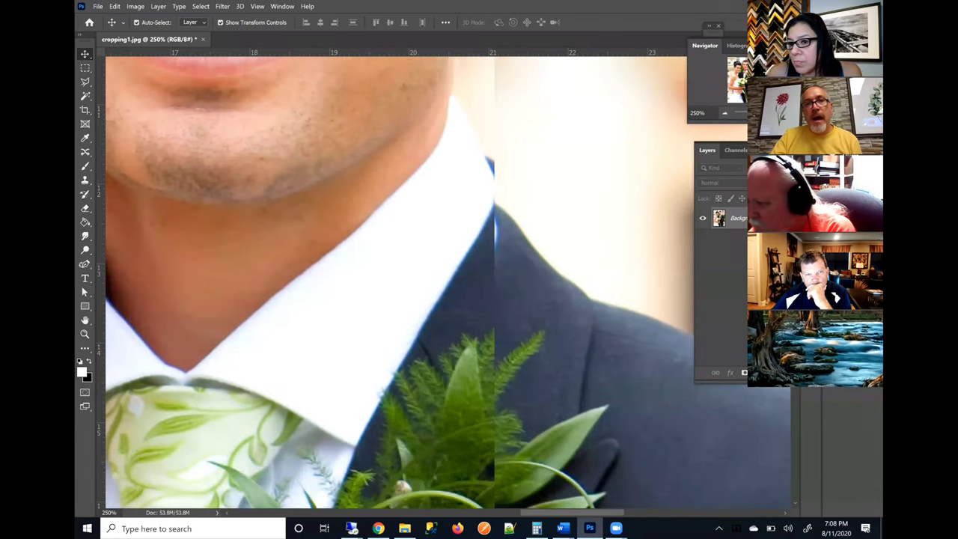
scroll(448, 282, right, 2)
scroll(448, 282, right, 3)
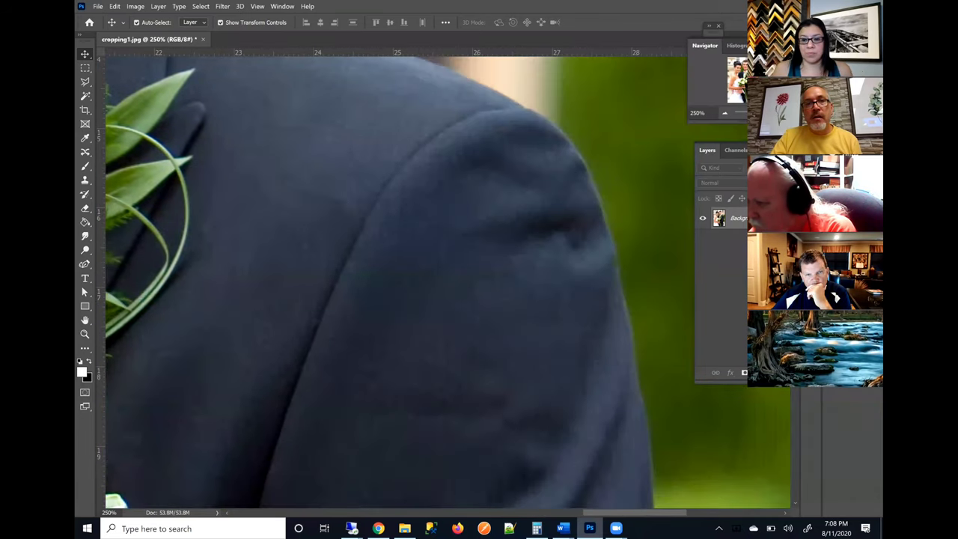
scroll(448, 282, down, 1)
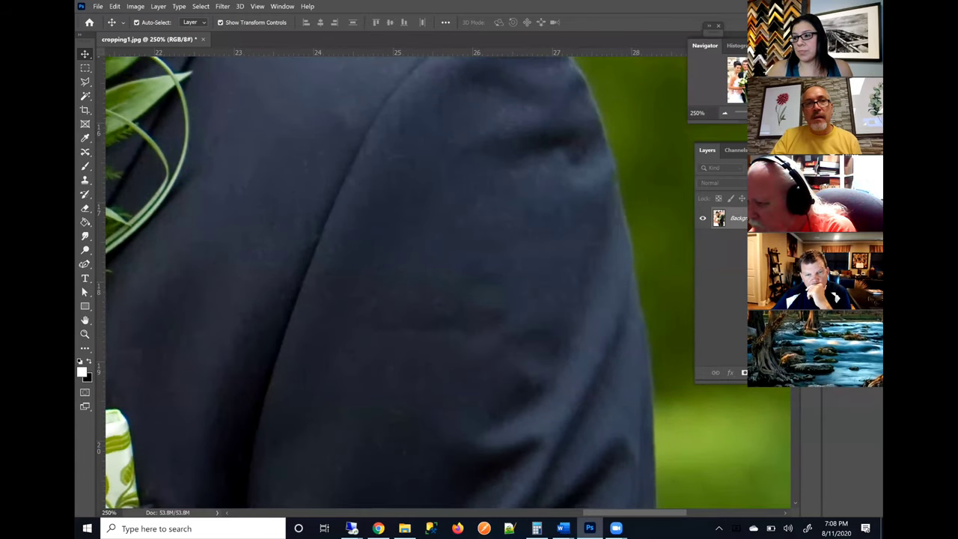
scroll(448, 282, up, 4)
scroll(448, 282, left, 1)
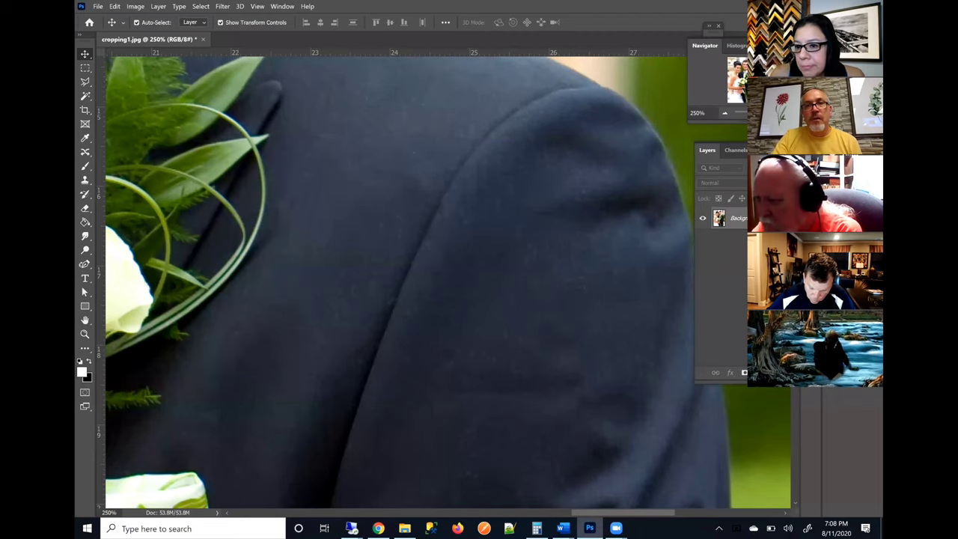
Step: Magnify the photo to 1200% and examine the pixels where the groom's shoulder meets the background
key(ctrl+plus)
key(ctrl+plus)
key(ctrl+plus)
key(ctrl+plus)
key(ctrl+plus)
key(ctrl+plus)
key(ctrl+plus)
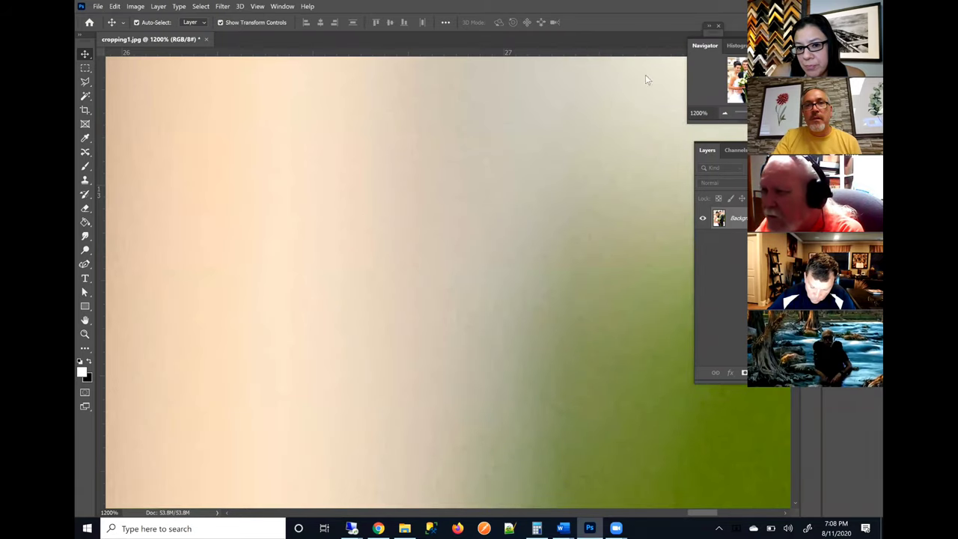
drag(414, 224, 539, 167)
drag(458, 202, 526, 116)
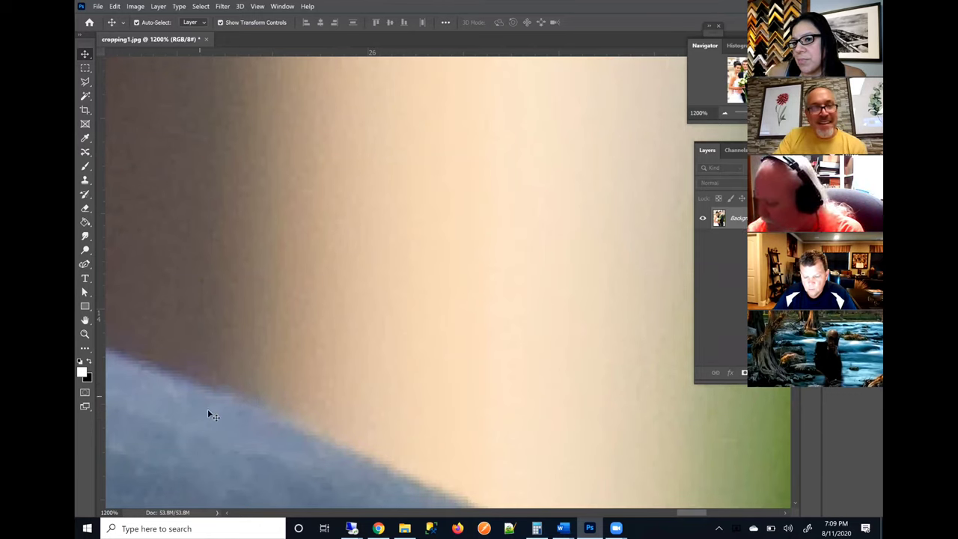
Step: Reduce the photo's magnification to 50% so the couple's faces and the bouquet are in view
click(724, 117)
click(724, 116)
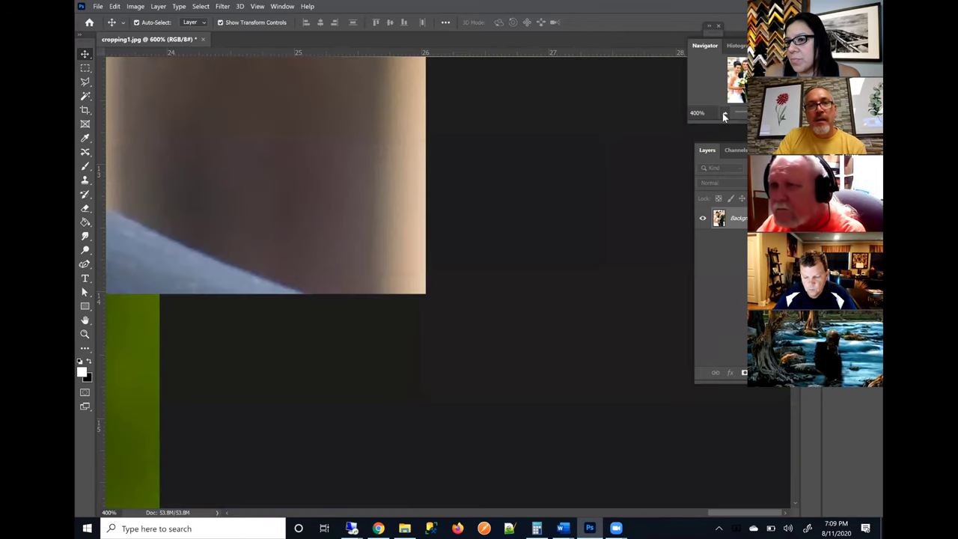
click(724, 116)
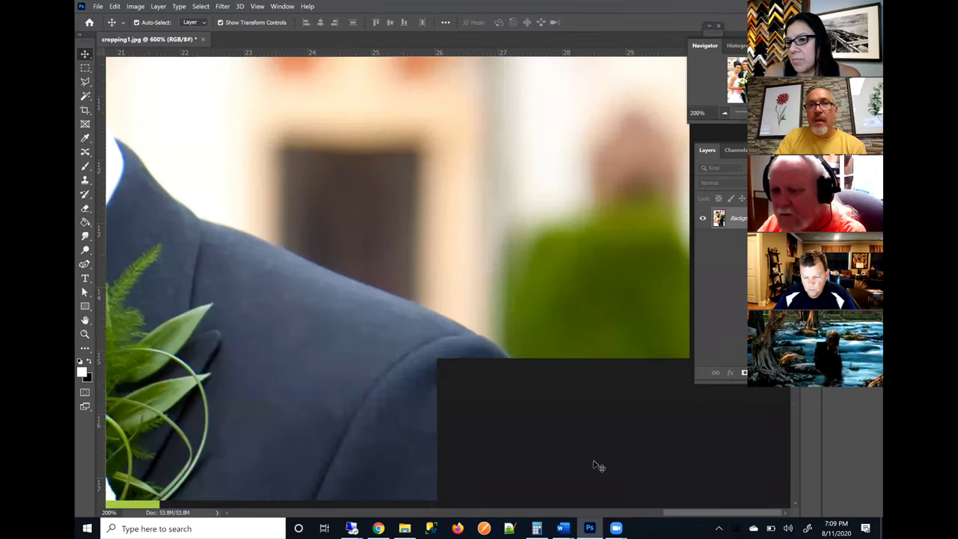
click(724, 115)
click(724, 115)
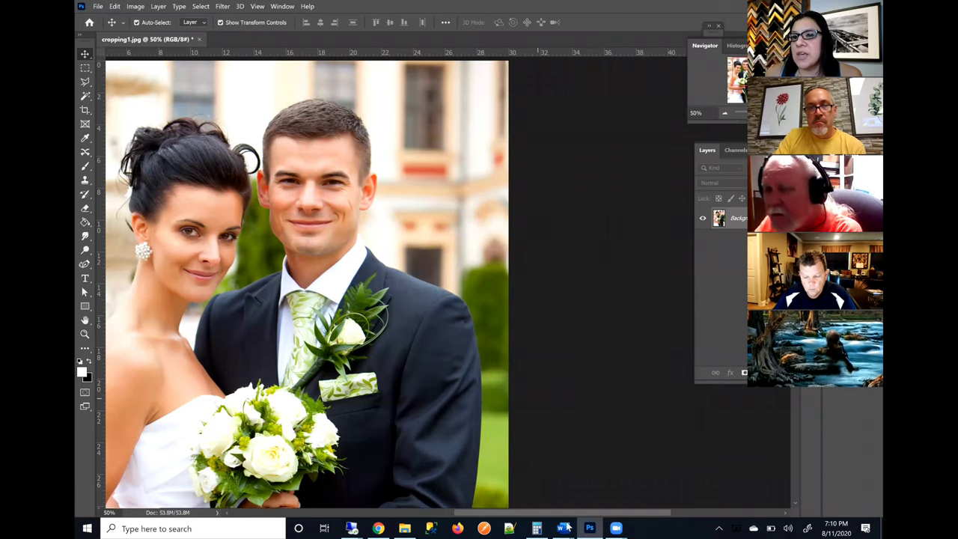
Step: Switch to the Word document Preparing Images for Print in Photoshop.docx, check its topic list, and return to Photoshop
mouse_move(565, 528)
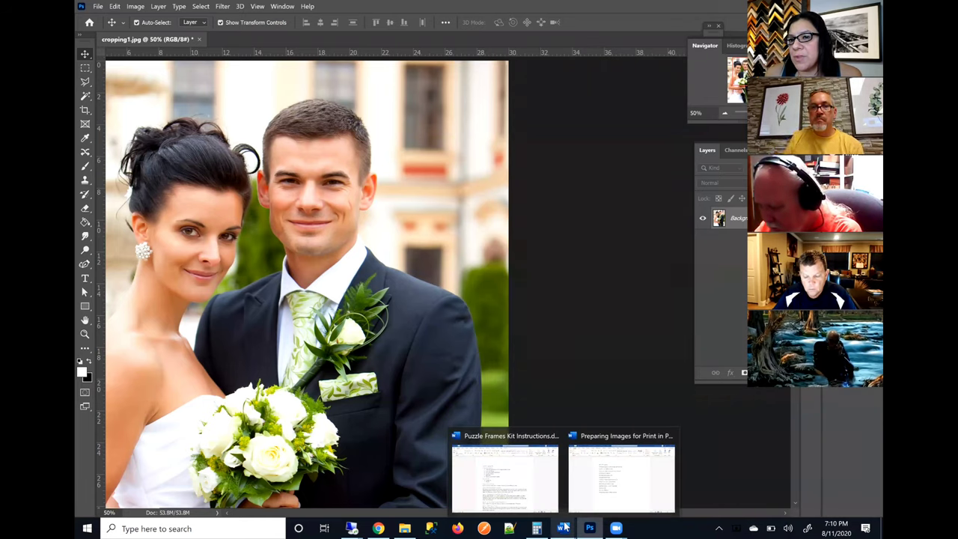
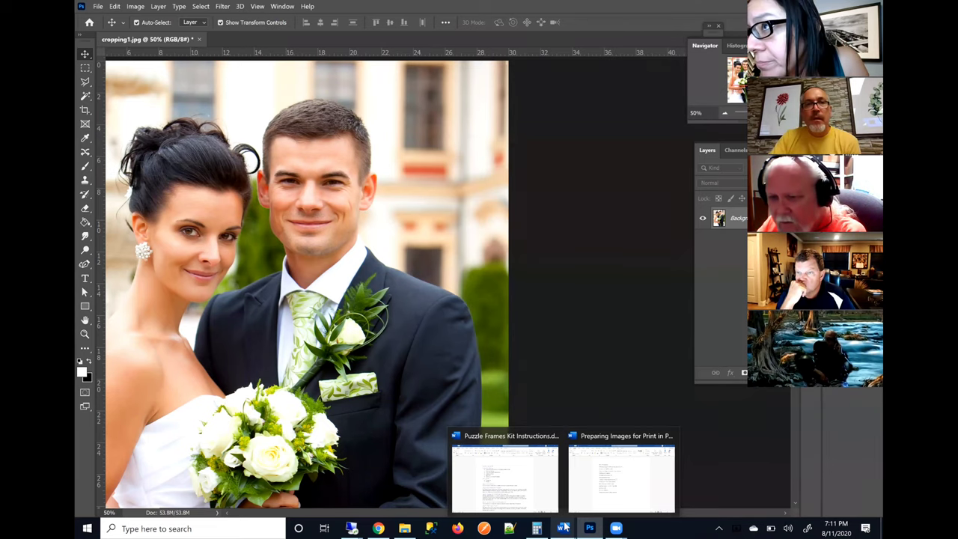
mouse_move(616, 528)
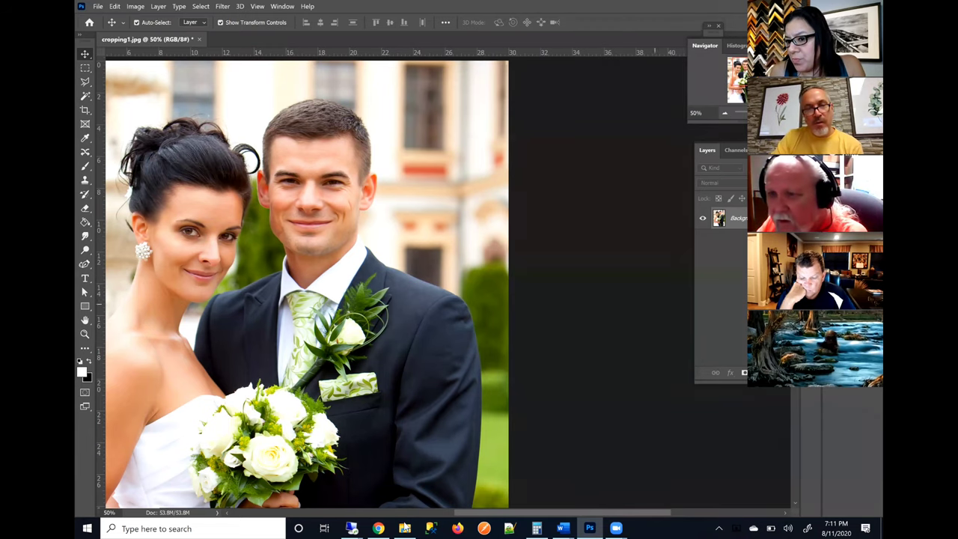
mouse_move(378, 528)
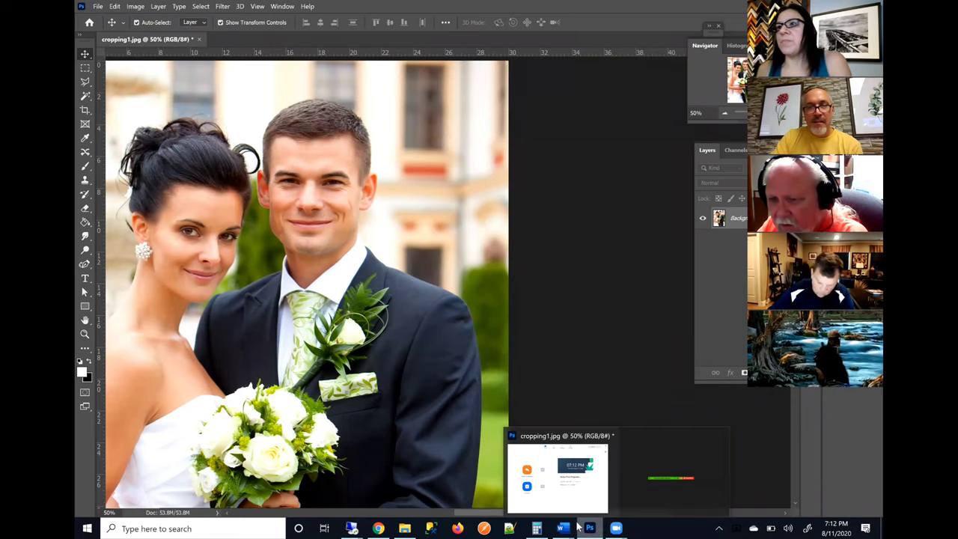
mouse_move(563, 528)
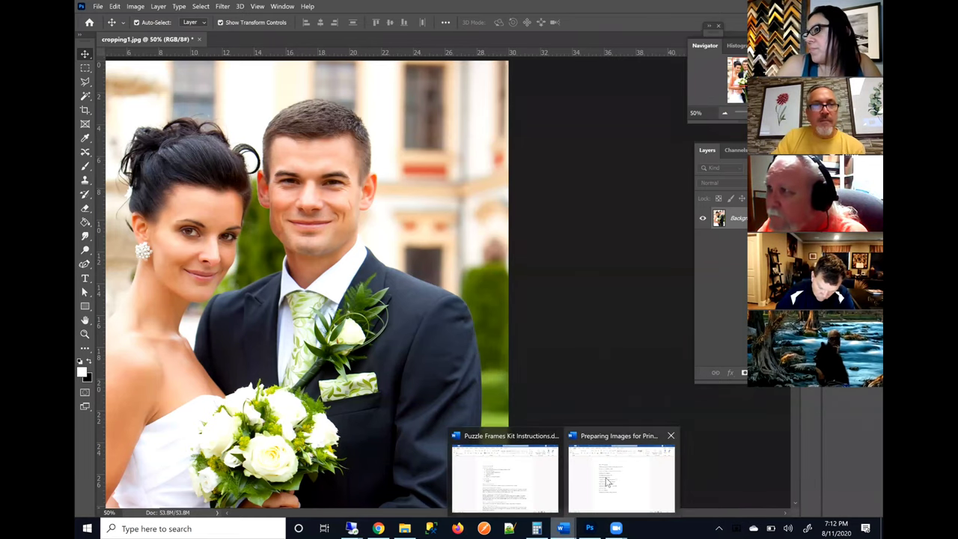
click(621, 471)
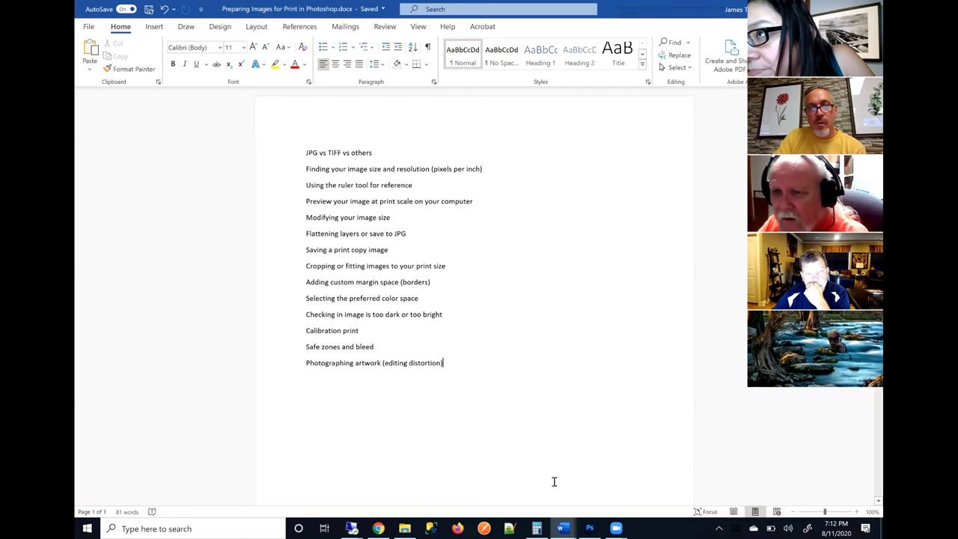
click(590, 528)
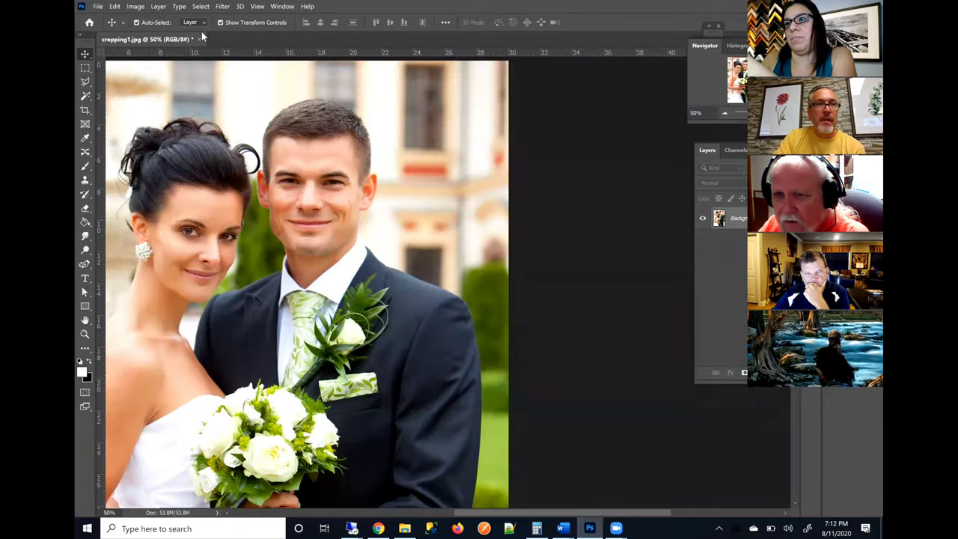
Step: Close cropping1.jpg without saving its changes and open painting_tif.tif from the Examples folder
click(199, 40)
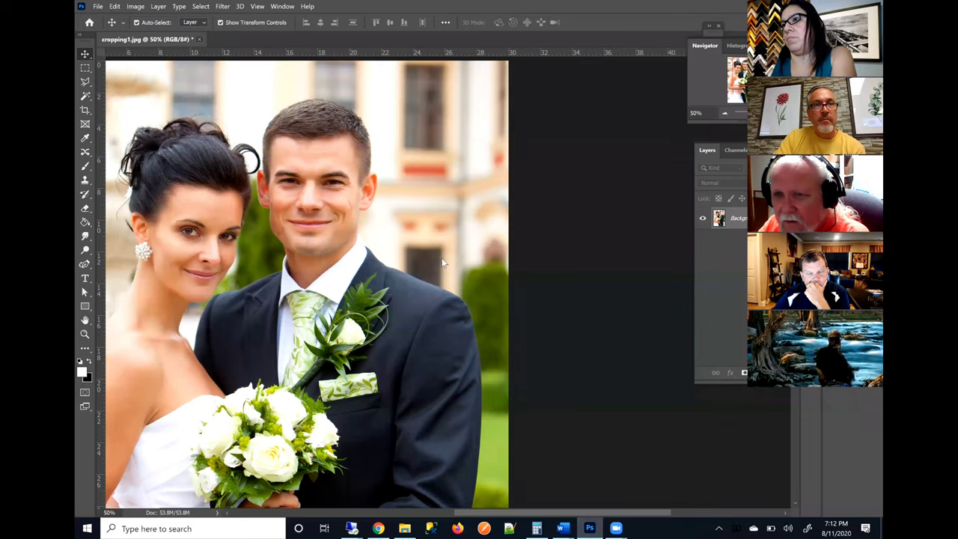
click(481, 208)
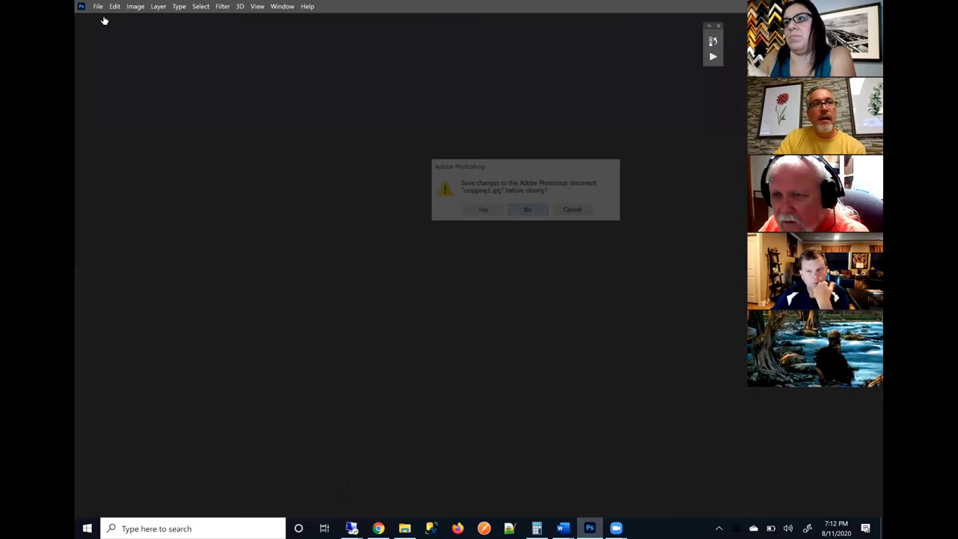
key(alt+f)
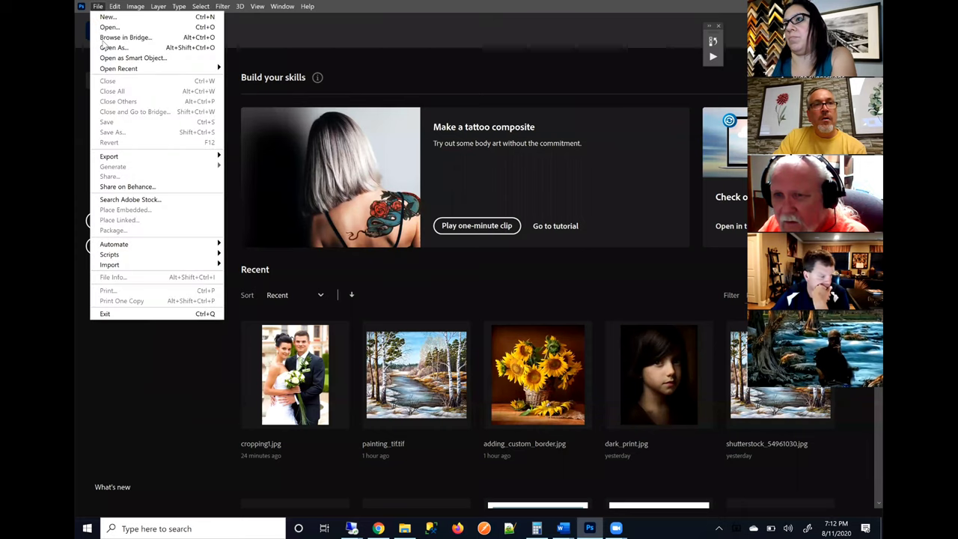
key(o)
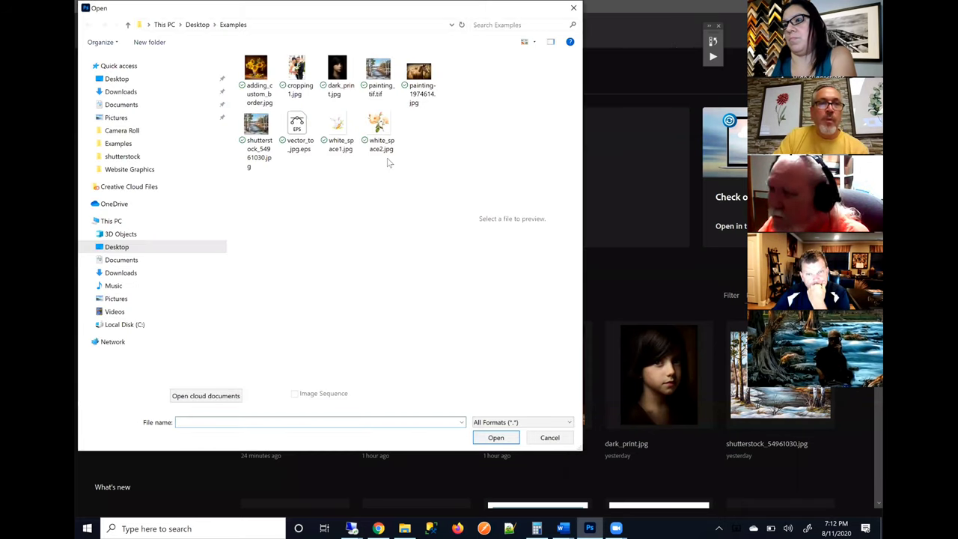
click(374, 71)
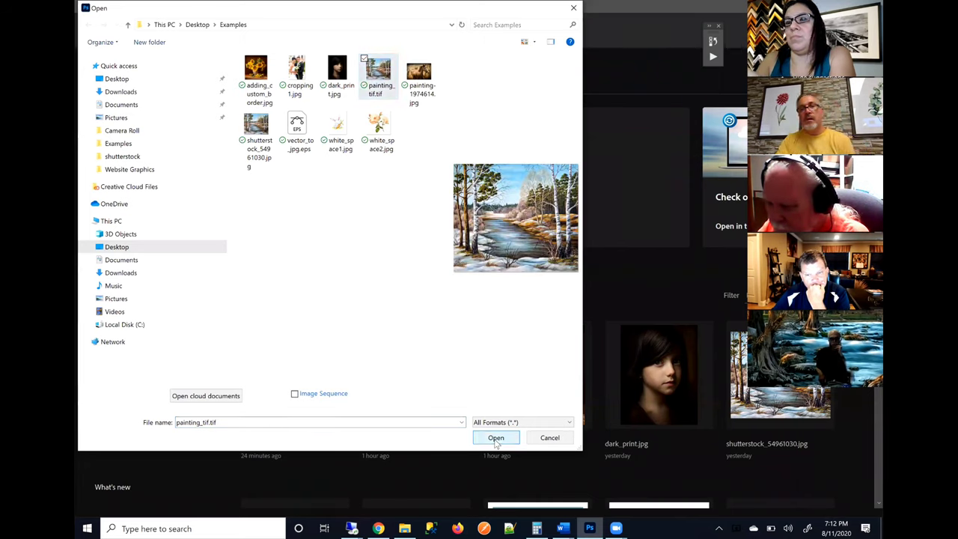
click(496, 438)
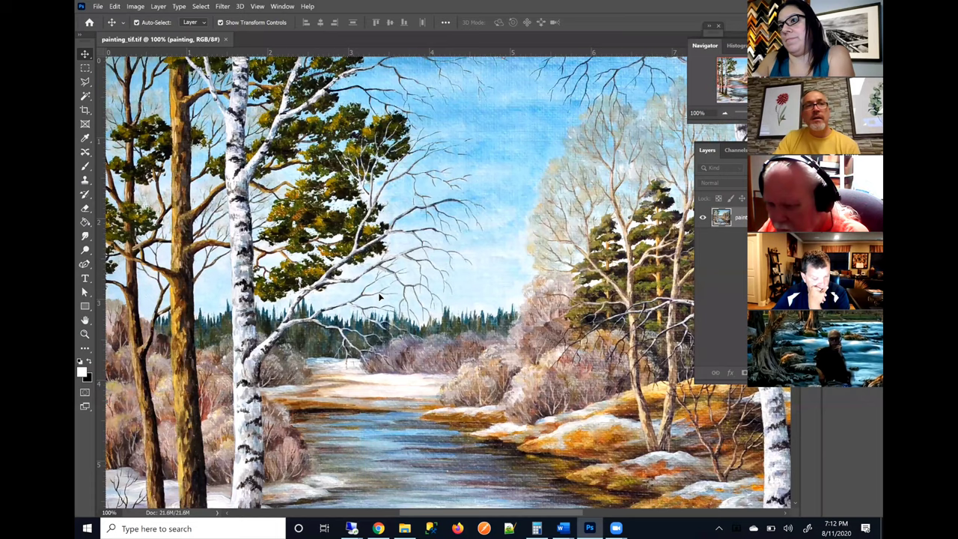
Step: Show the whole painting at 50% magnification and separate the Layers panel from its group, placing it where the layer name is readable
key(ctrl+minus)
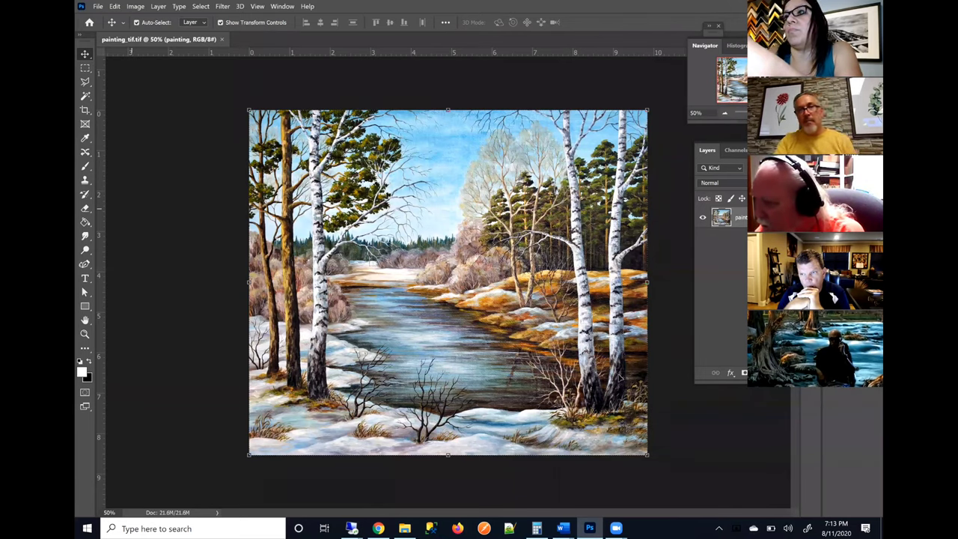
click(708, 153)
mouse_move(708, 152)
mouse_down()
mouse_move(674, 197)
mouse_move(692, 148)
mouse_up()
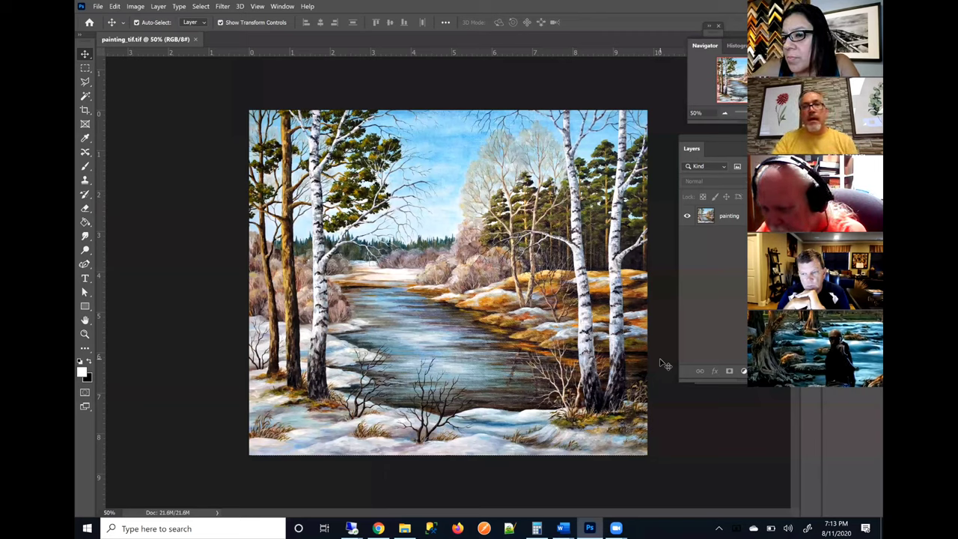
Step: Duplicate the painting layer, keeping the default name for the copy
click(717, 218)
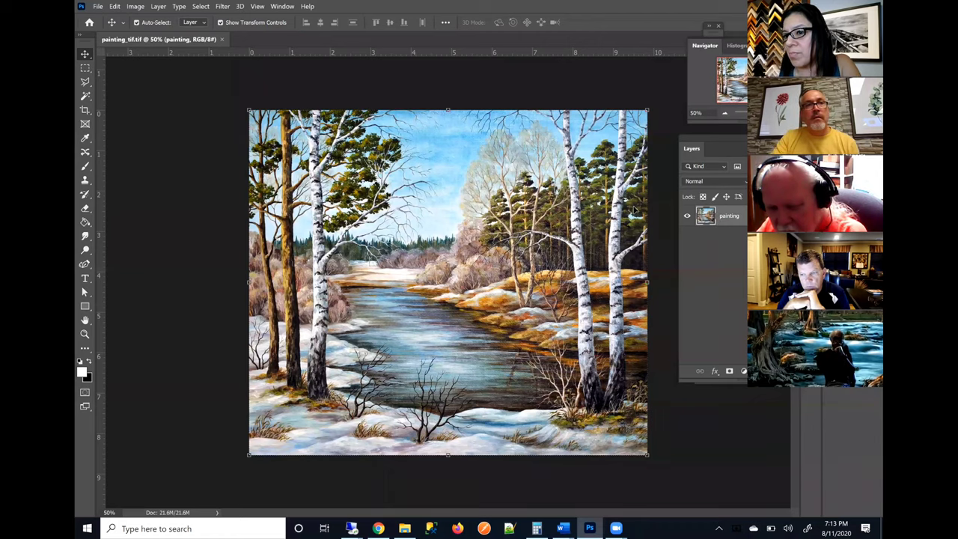
click(158, 6)
click(172, 48)
click(567, 147)
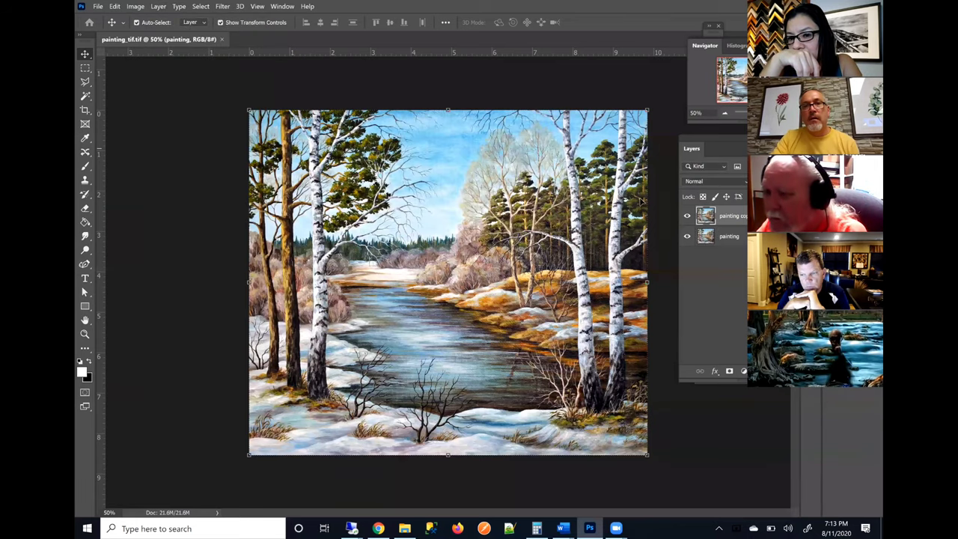
Step: Convert the painting copy layer to black and white using the Default preset of the Black & White adjustment
click(705, 235)
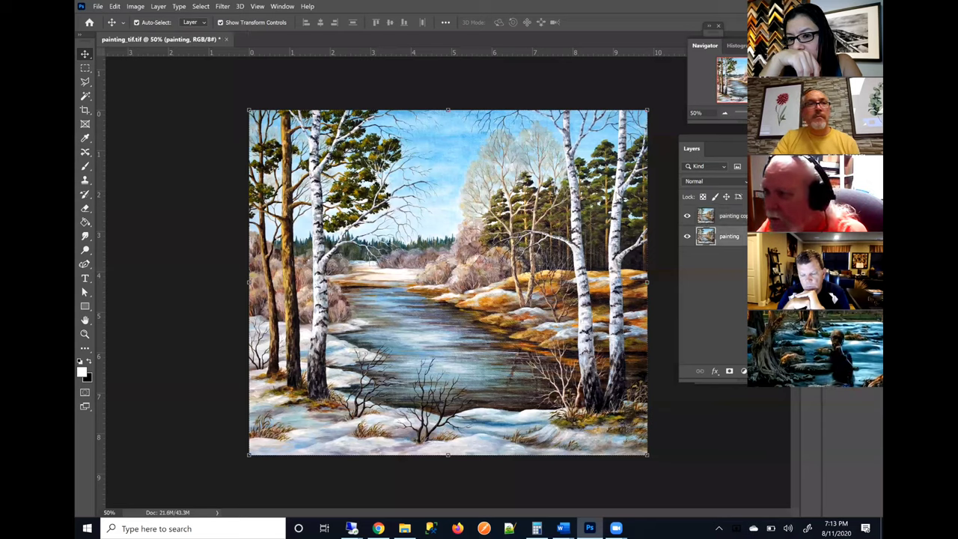
click(137, 7)
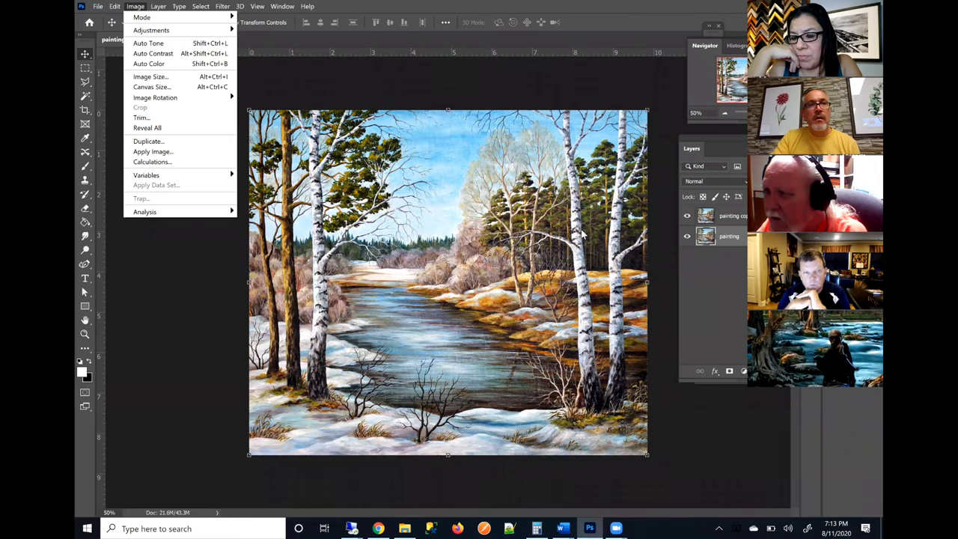
mouse_move(224, 30)
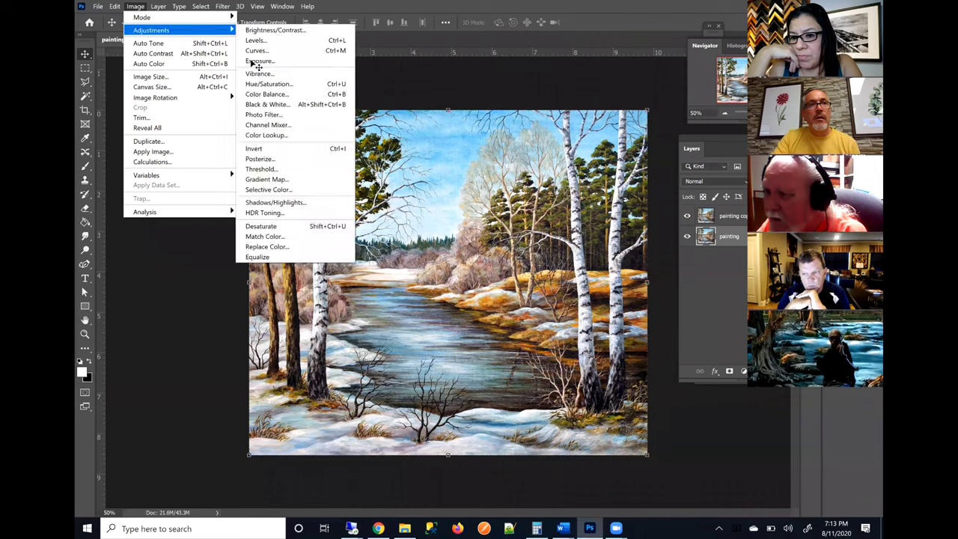
click(136, 7)
click(137, 7)
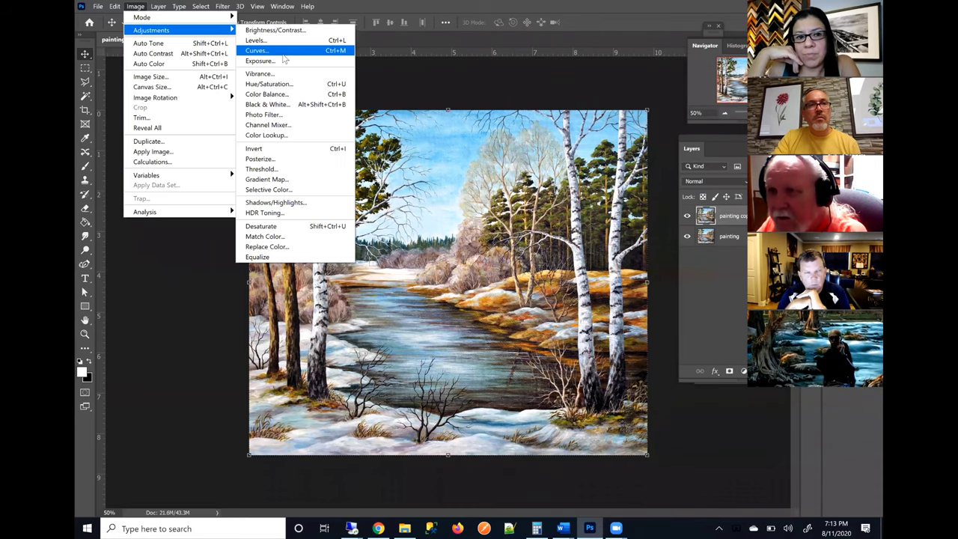
click(281, 104)
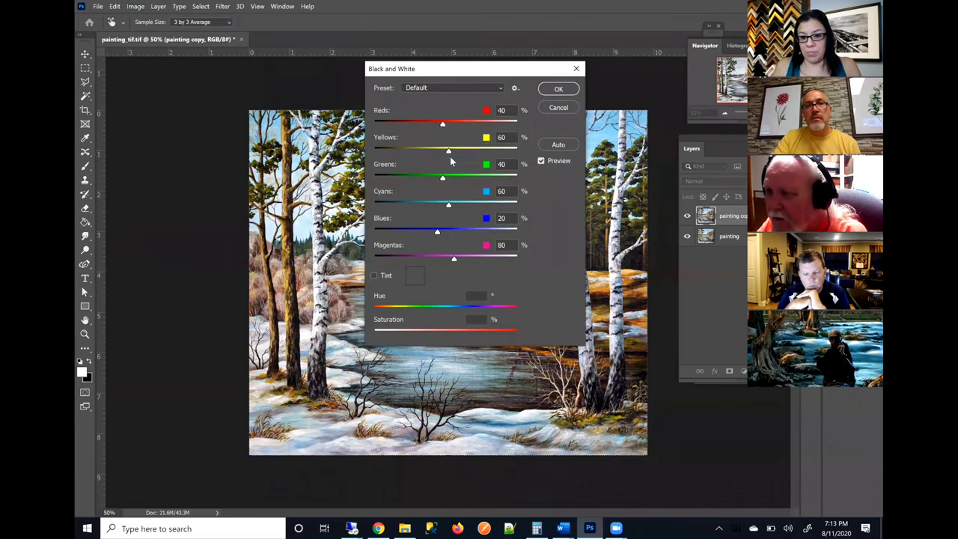
click(557, 91)
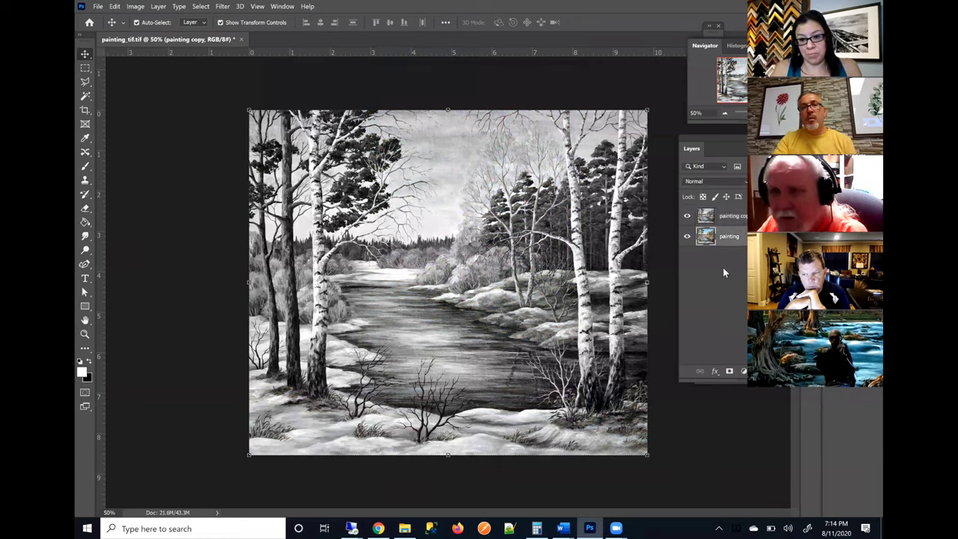
Step: Hide the black-and-white painting copy layer to show the color original, and make the hidden copy the selected layer
click(723, 238)
key(ctrl+comma)
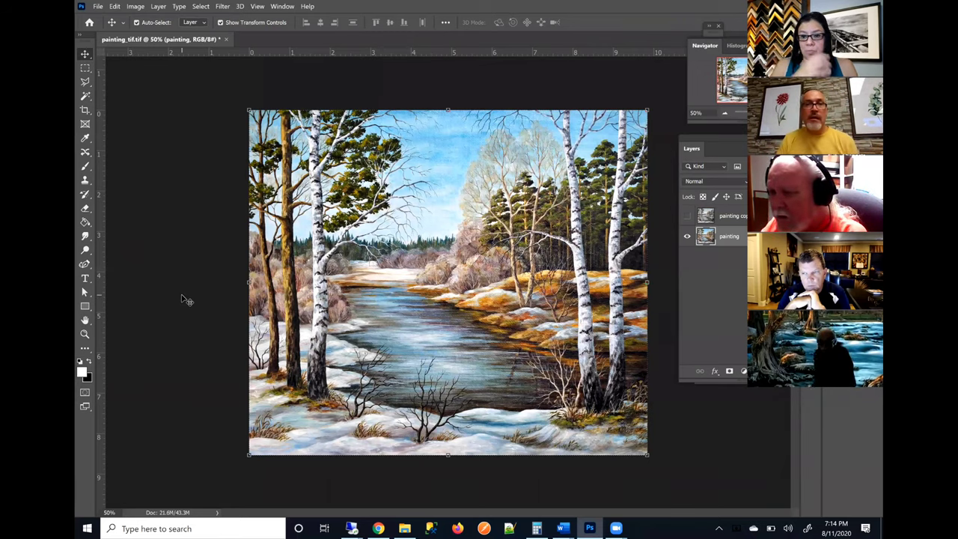
click(733, 218)
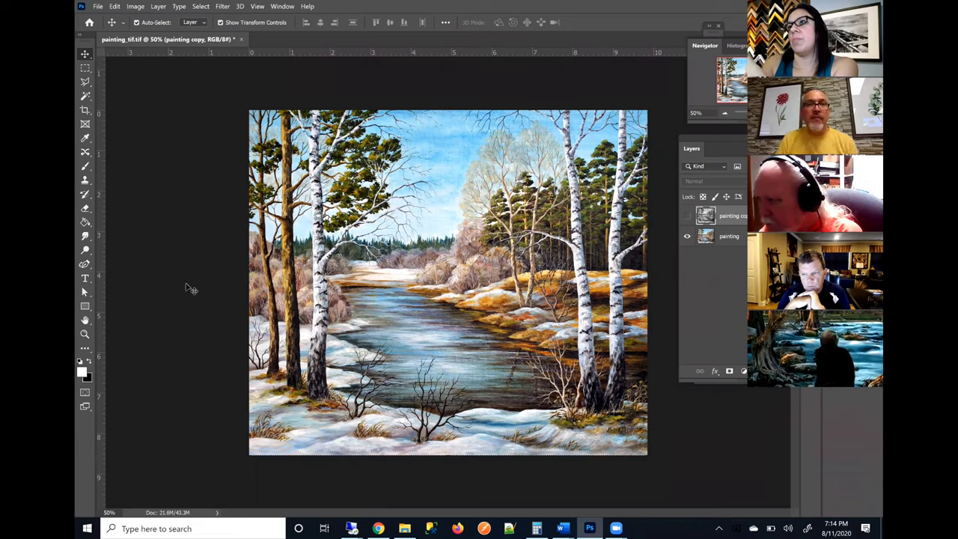
click(98, 8)
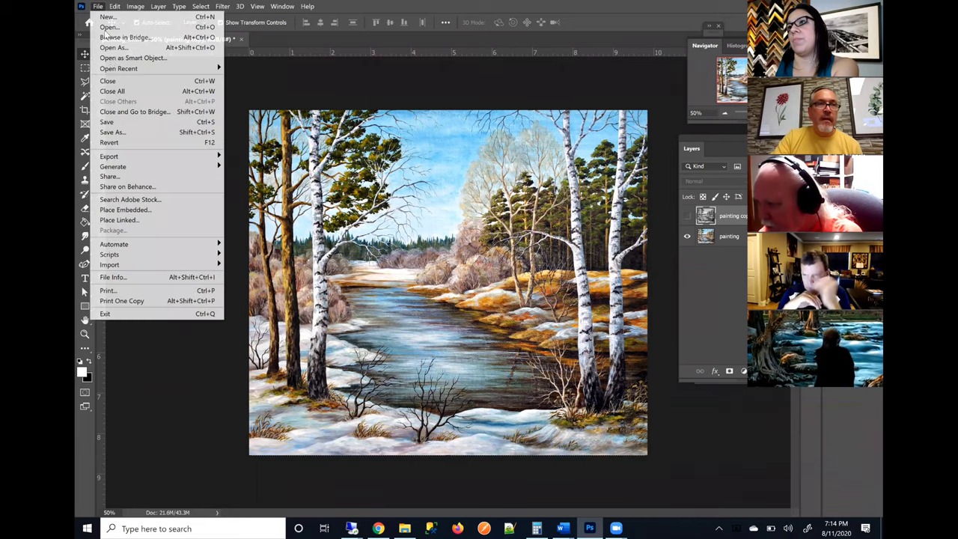
click(122, 133)
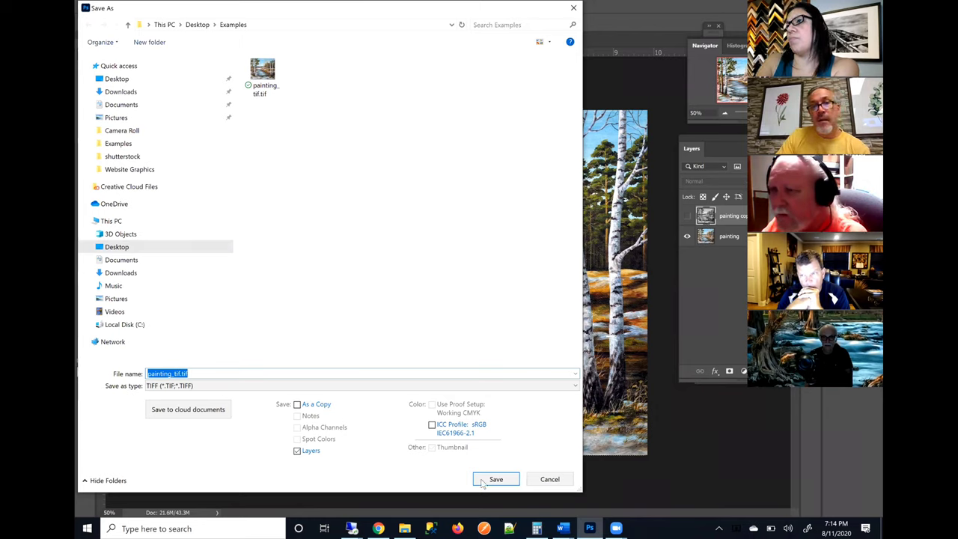
click(548, 480)
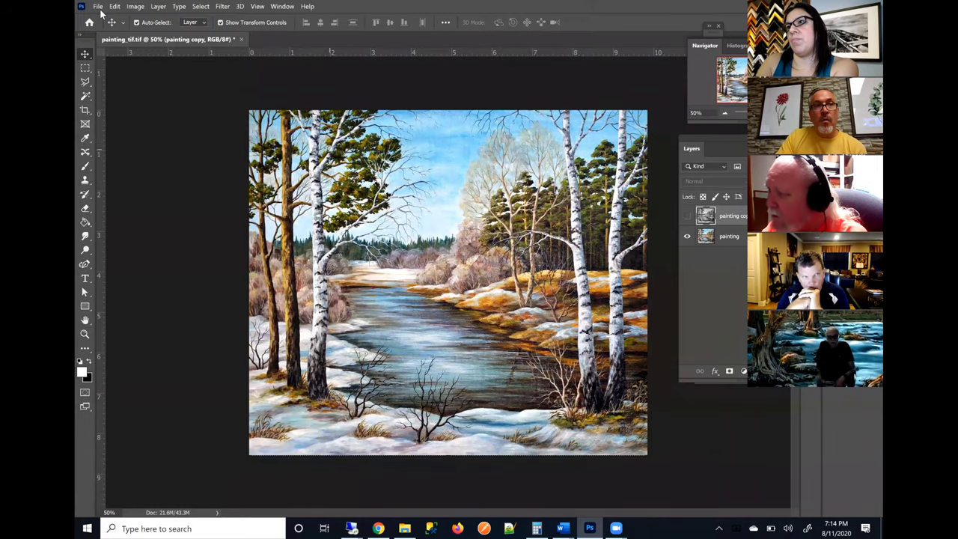
Step: Save a TIFF copy without layers as painting_tif copy.tif in the Examples folder, with no image compression and interleaved pixel order
key(alt+f)
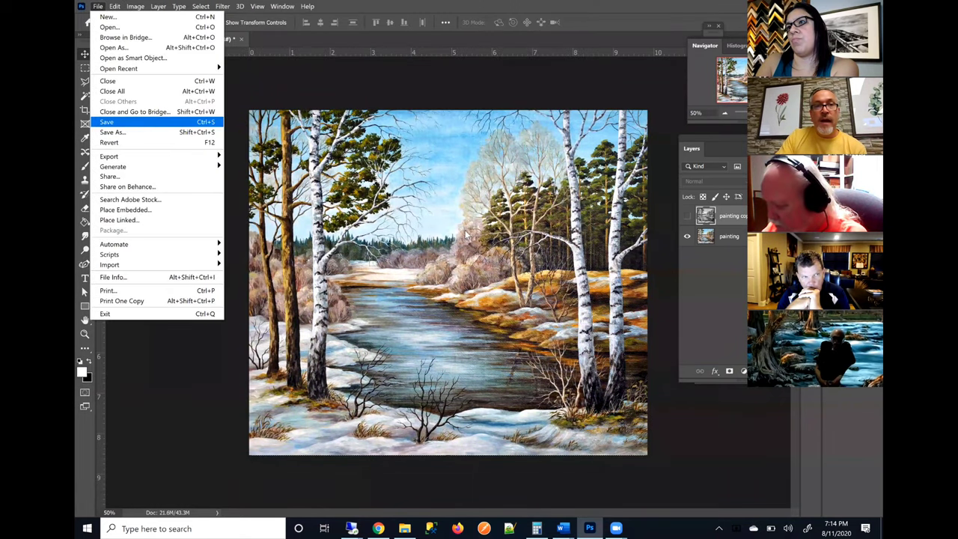
click(464, 237)
key(ctrl+shift+s)
click(313, 452)
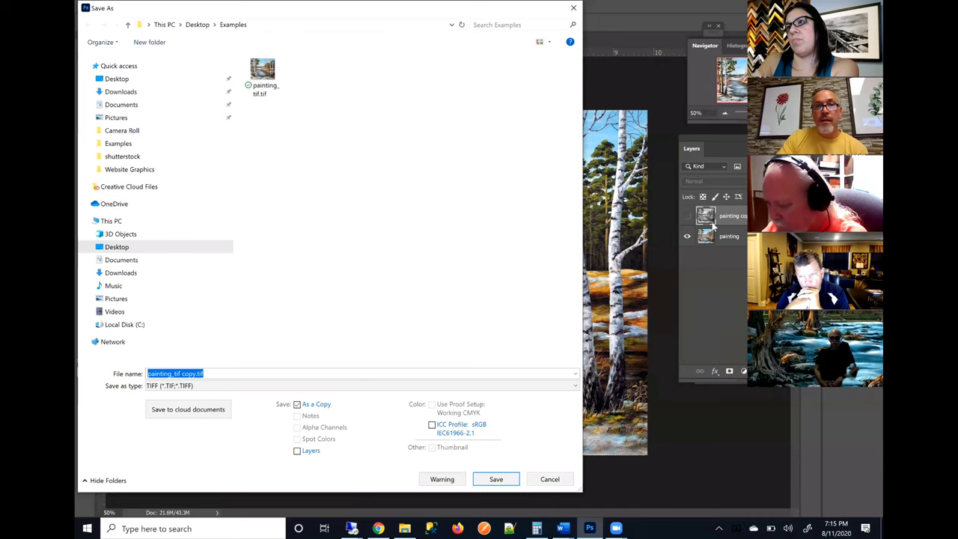
click(486, 476)
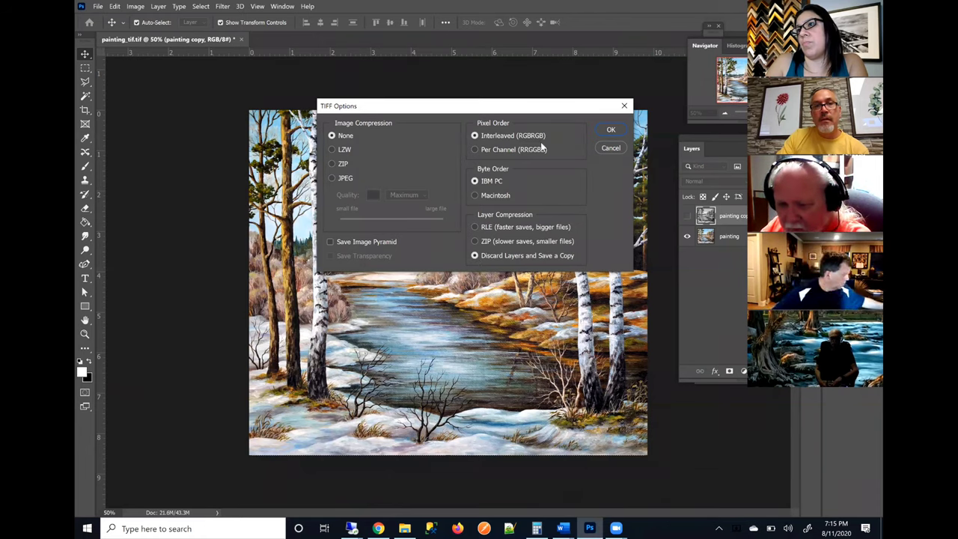
click(611, 131)
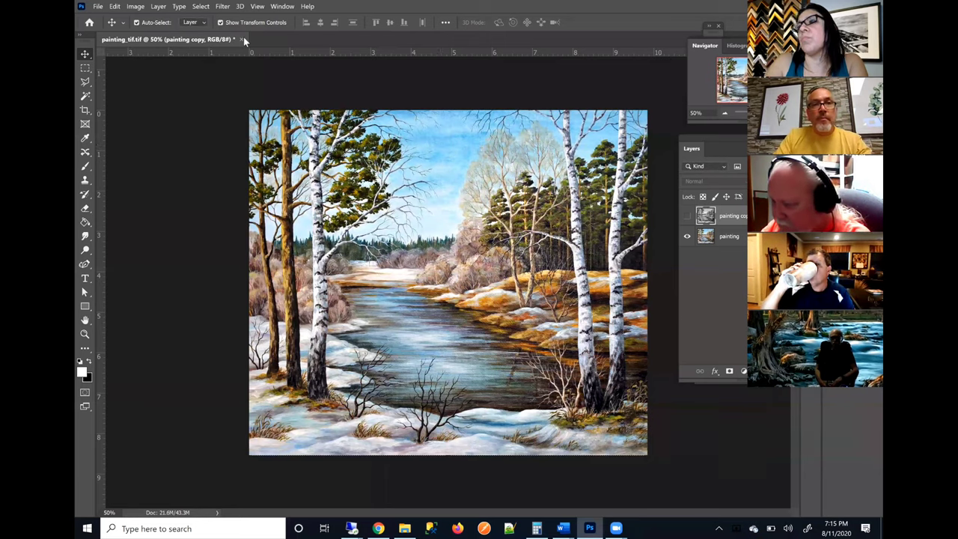
Step: Open painting_tif copy.tif from the Examples folder and bring it to the front at 50% magnification
click(98, 7)
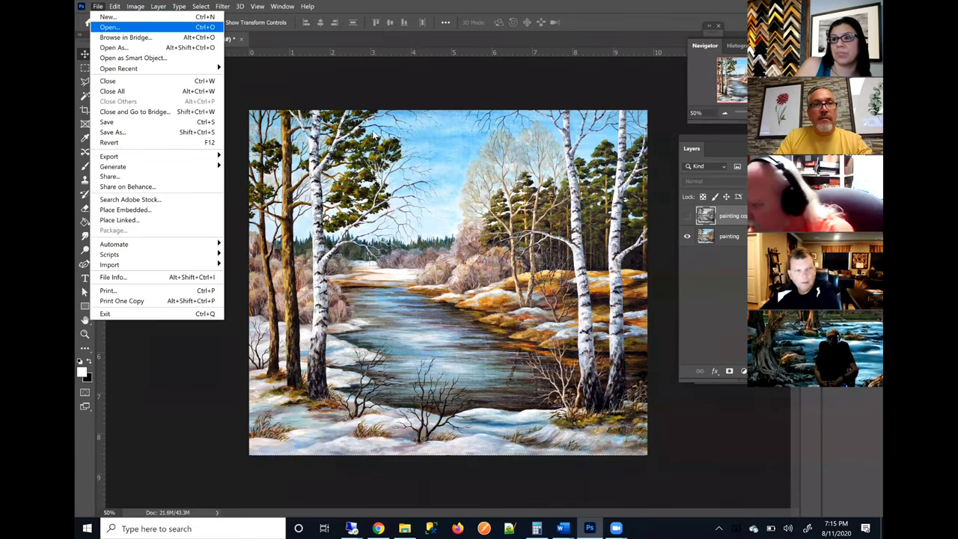
click(113, 27)
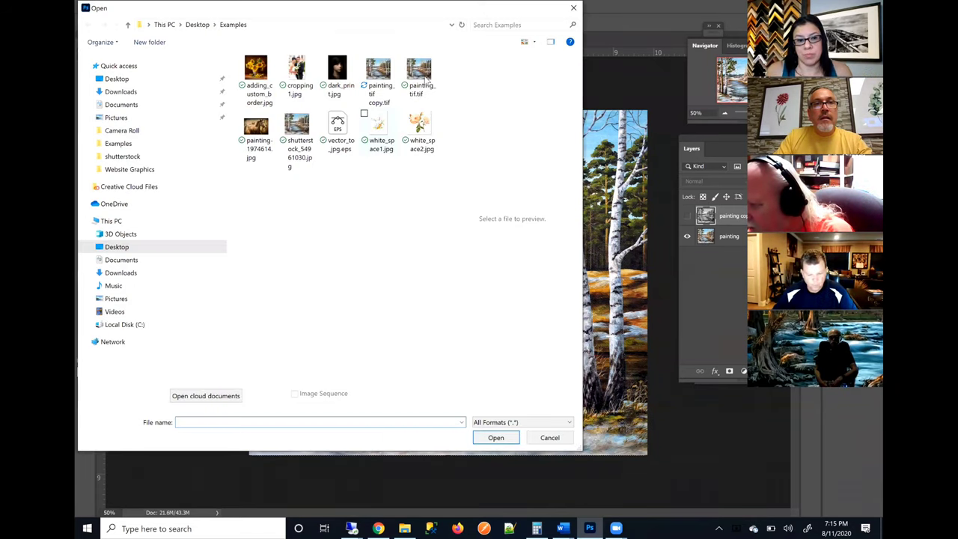
click(378, 75)
key(Return)
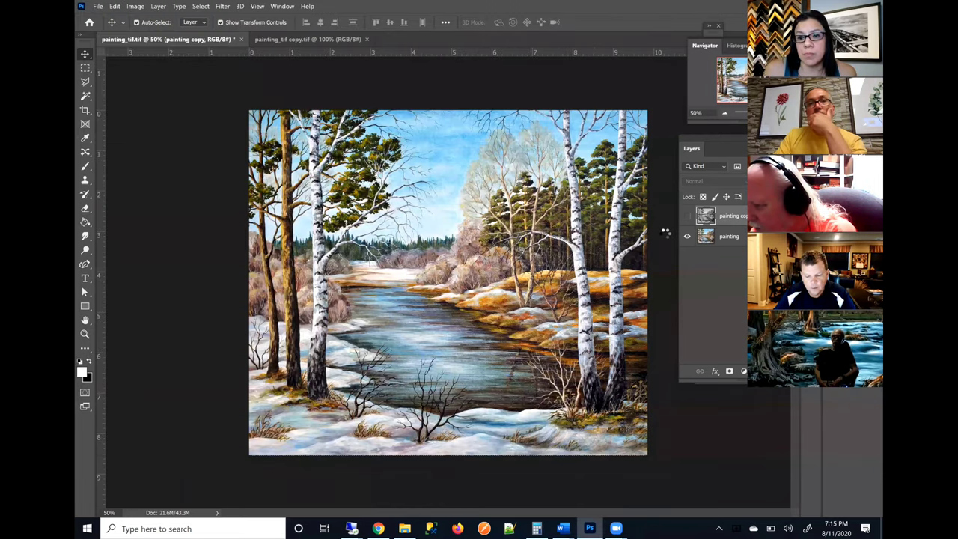
click(306, 40)
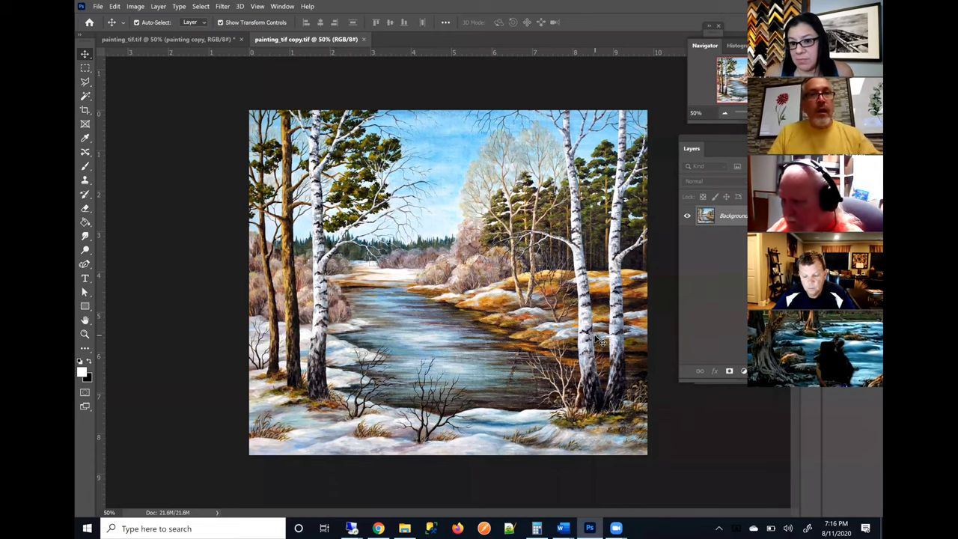
Step: Switch to the Word document Preparing Images for Print in Photoshop.docx, highlight the topic "Saving a print copy image", and return to Photoshop
click(565, 528)
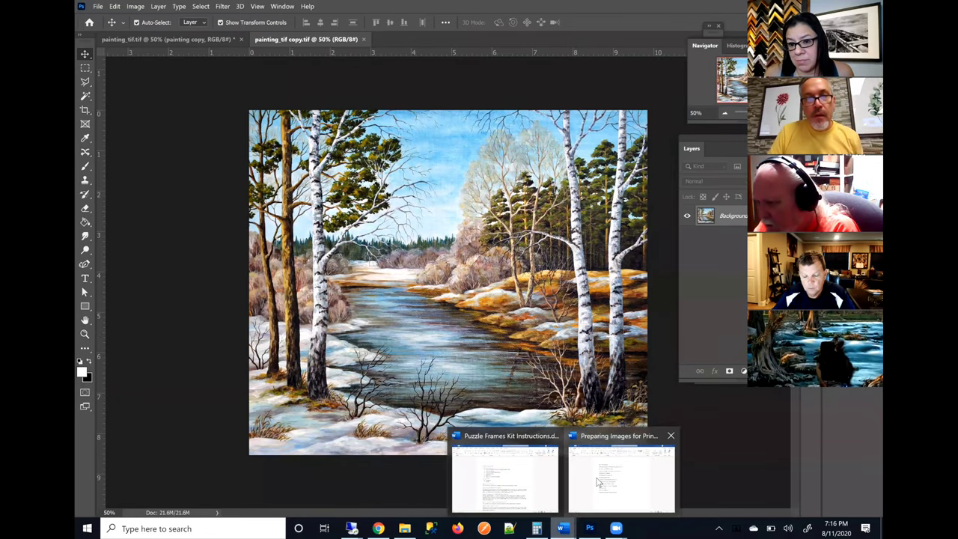
click(597, 483)
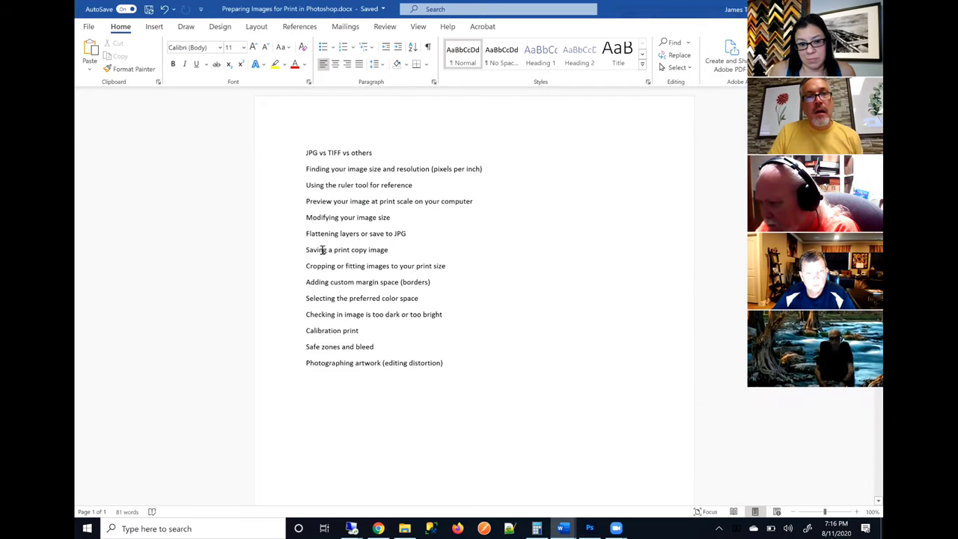
drag(323, 250, 388, 252)
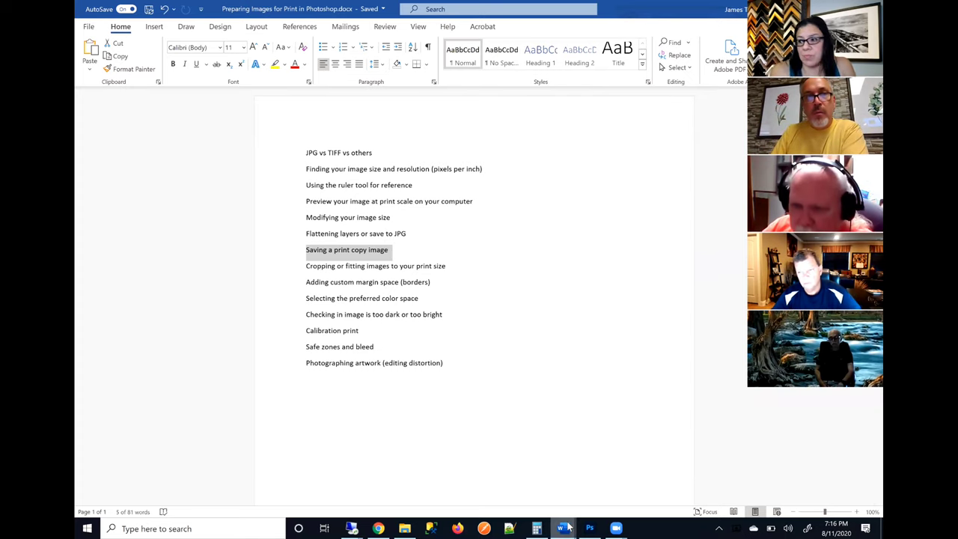
click(549, 475)
mouse_move(563, 528)
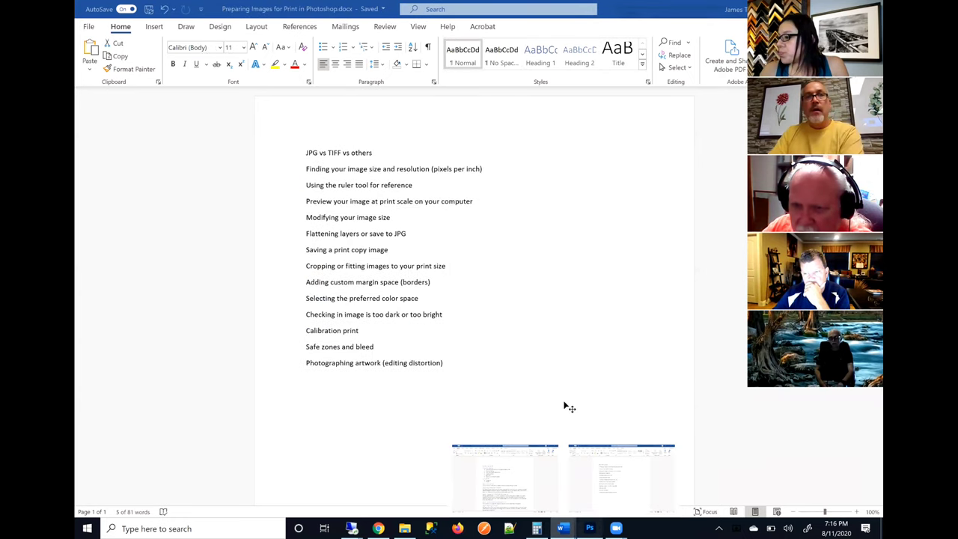
key(alt+Tab)
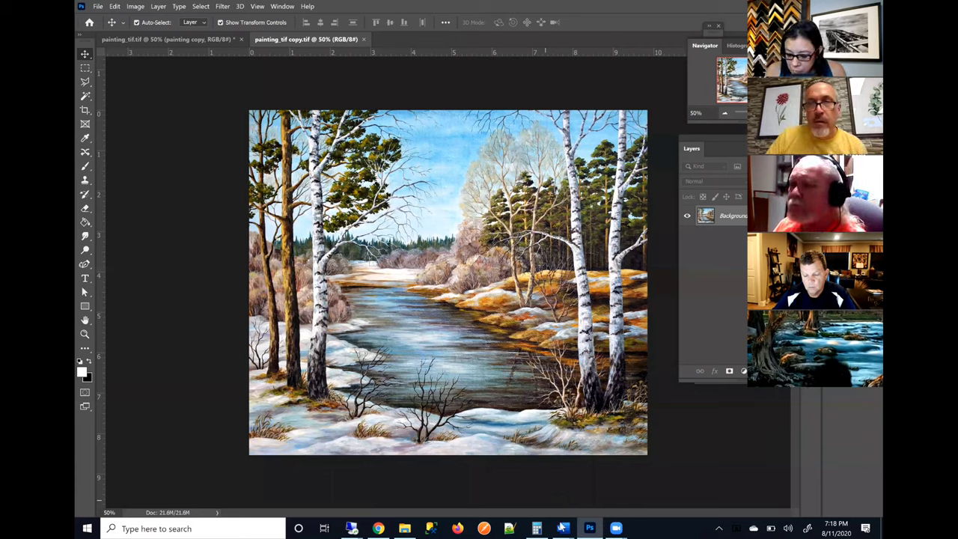
Step: Check the topic "Cropping or fitting images to your print size" in the Word topic list and return to Photoshop
mouse_move(563, 529)
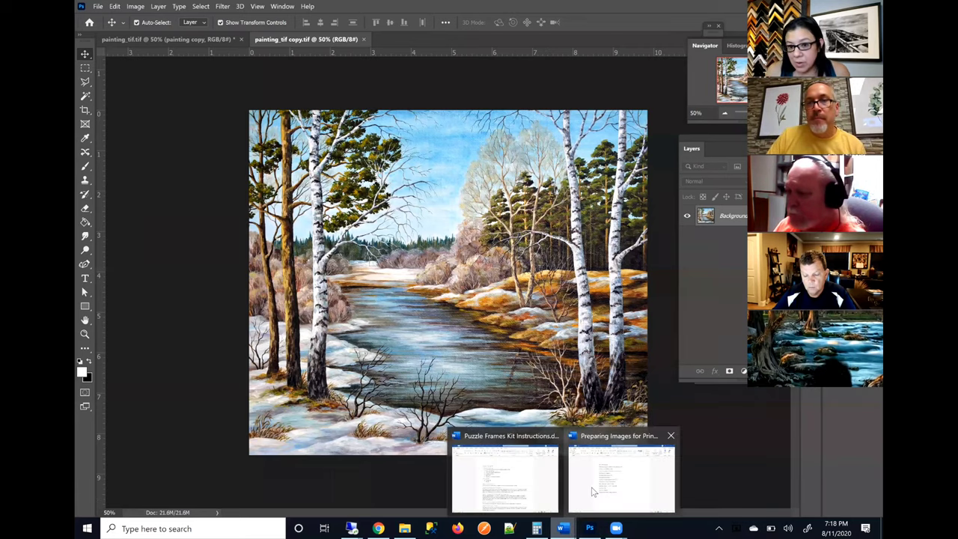
click(592, 489)
triple_click(377, 253)
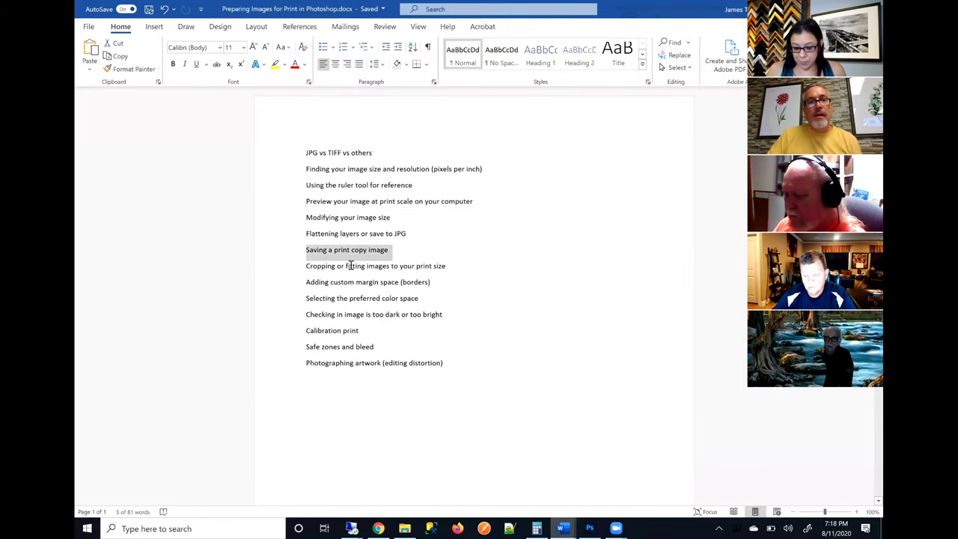
click(351, 266)
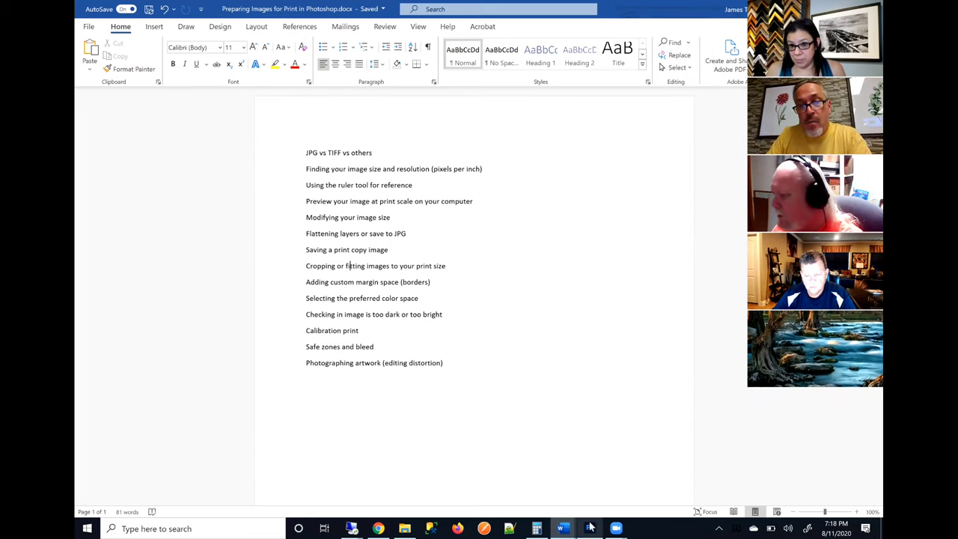
key(alt+Tab)
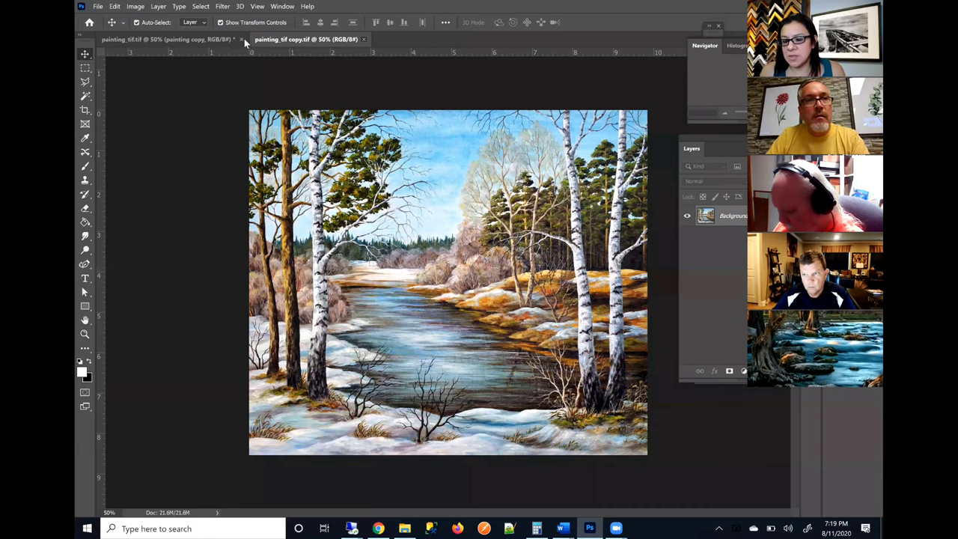
Step: Close painting_tif copy.tif and painting_tif.tif, discarding the unsaved changes to the layered original
key(ctrl+w)
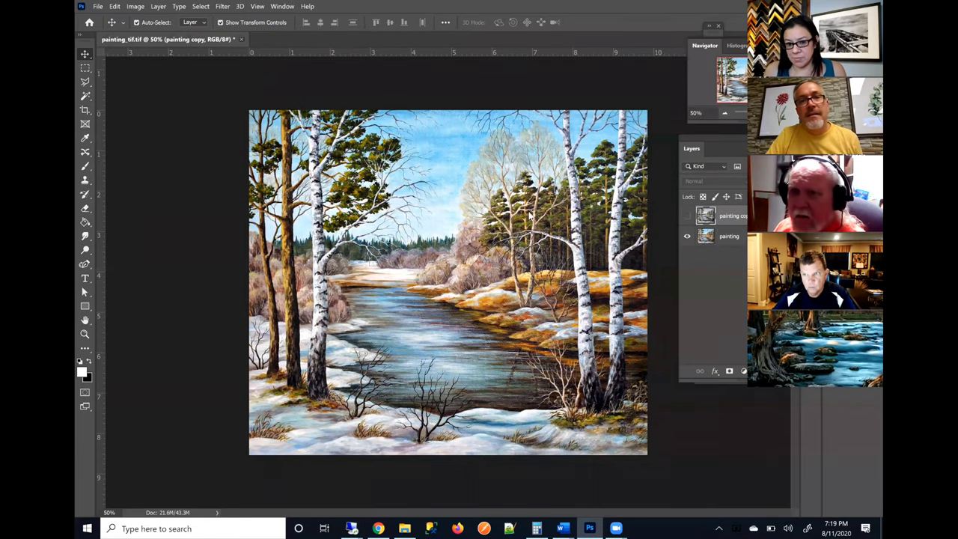
key(ctrl+w)
click(528, 212)
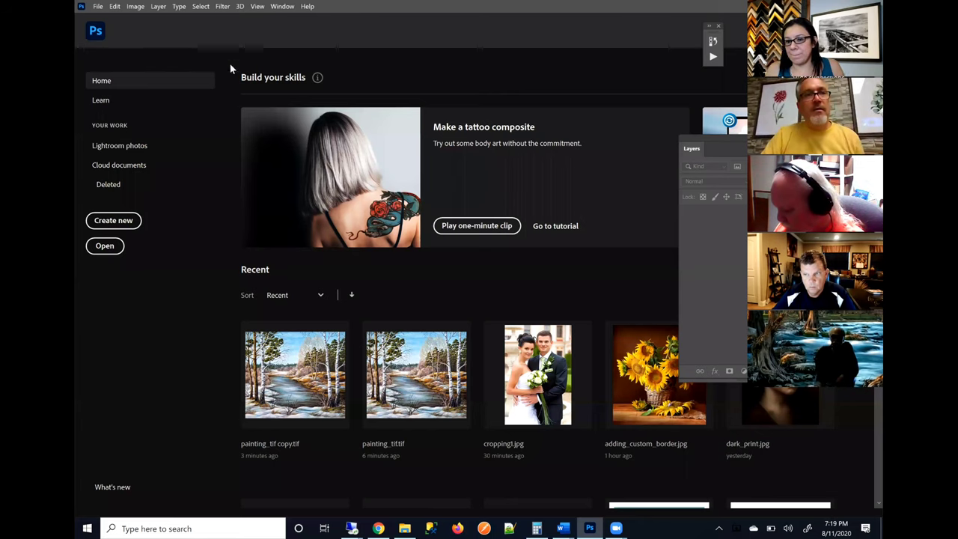
Step: Open cropping1.jpg from the Examples folder
click(98, 7)
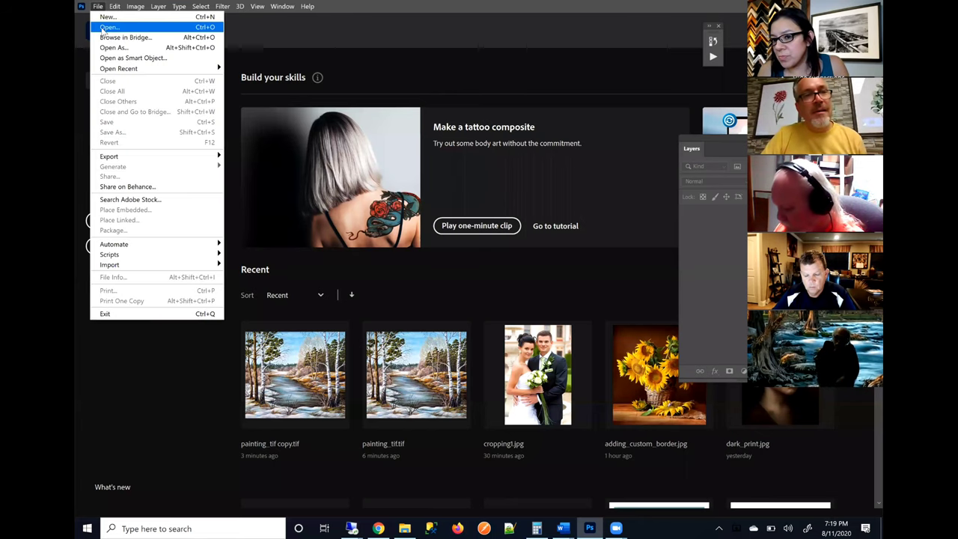
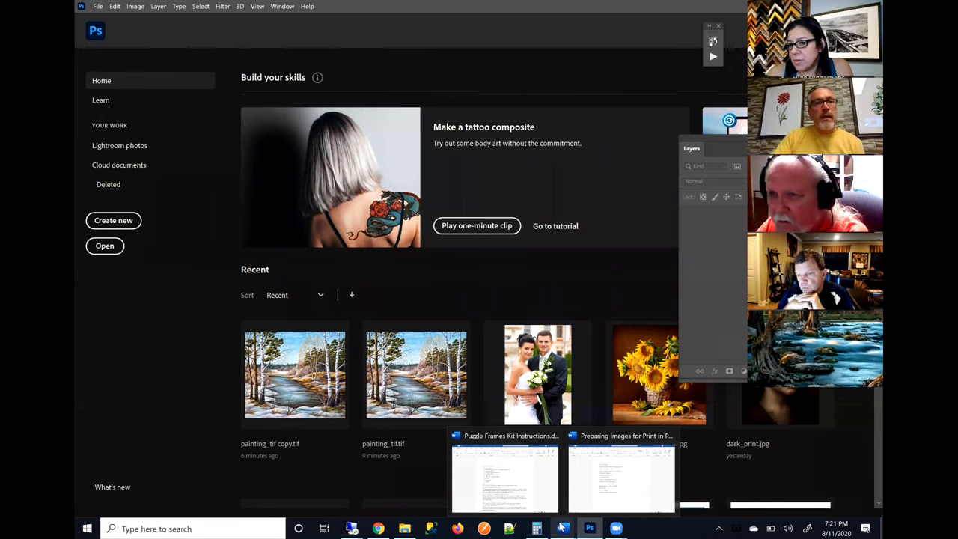
click(105, 249)
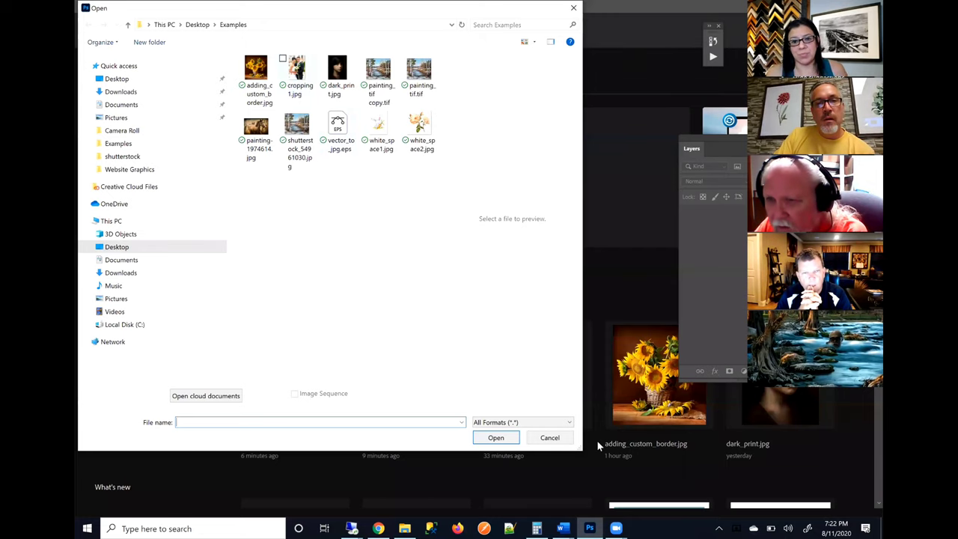
click(297, 75)
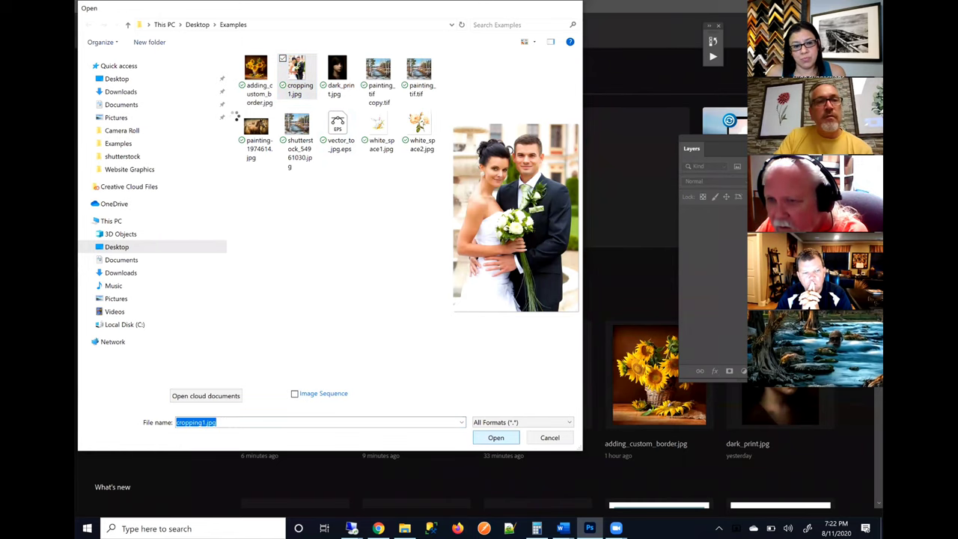
key(Return)
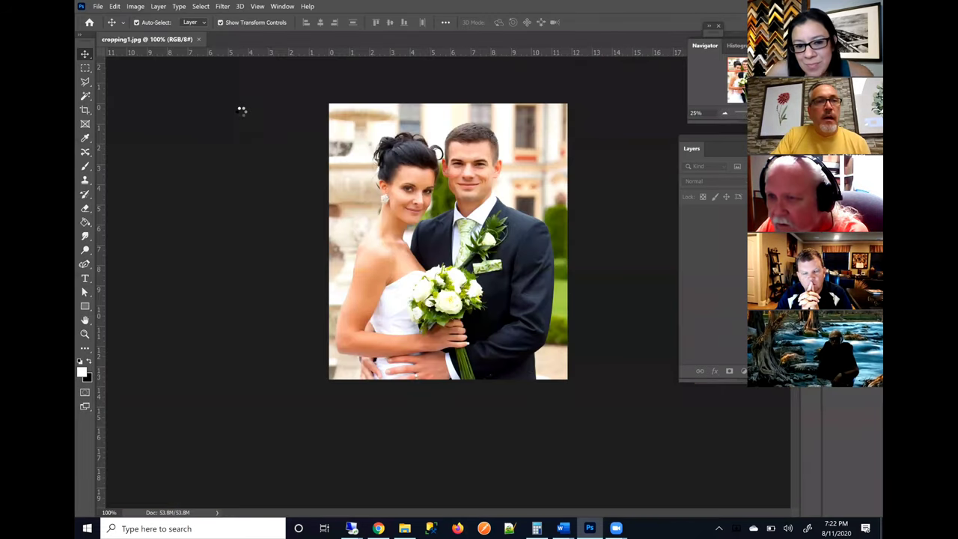
Step: Preview the ProPhoto RGB profile on the wedding photo in Assign Profile and cancel without assigning it
click(135, 6)
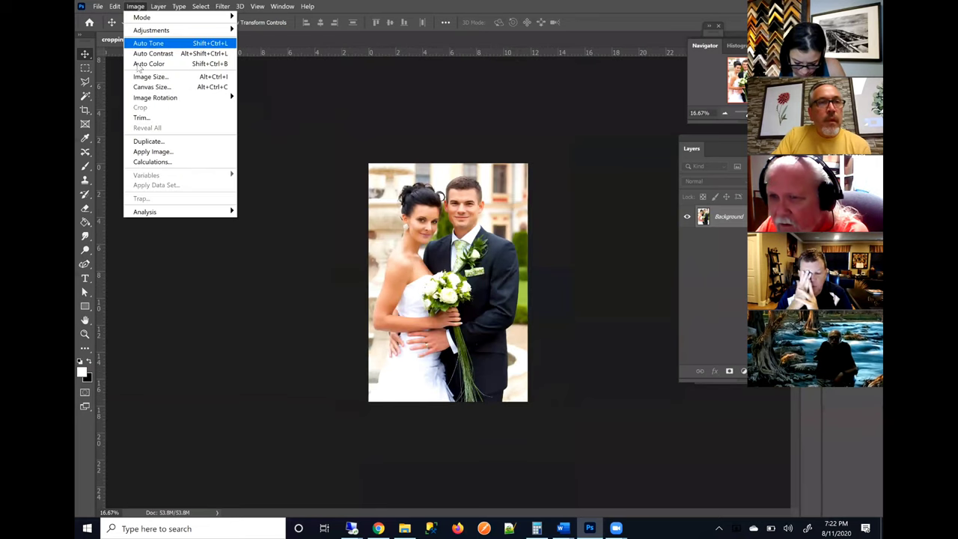
mouse_move(115, 6)
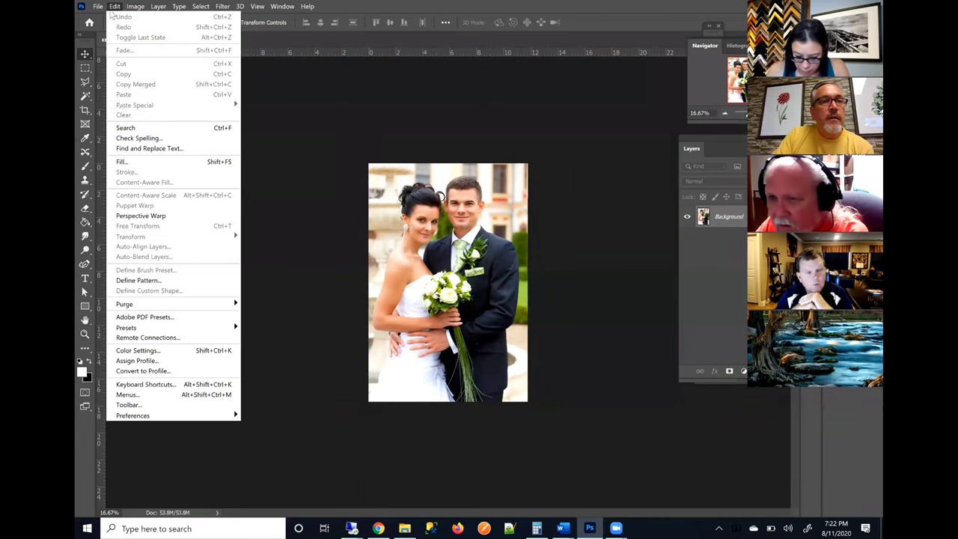
click(140, 362)
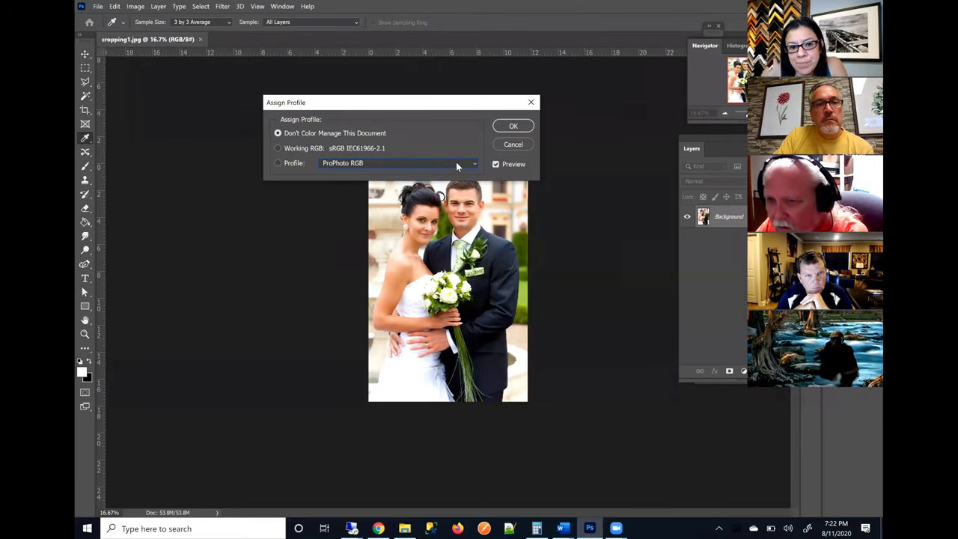
click(456, 164)
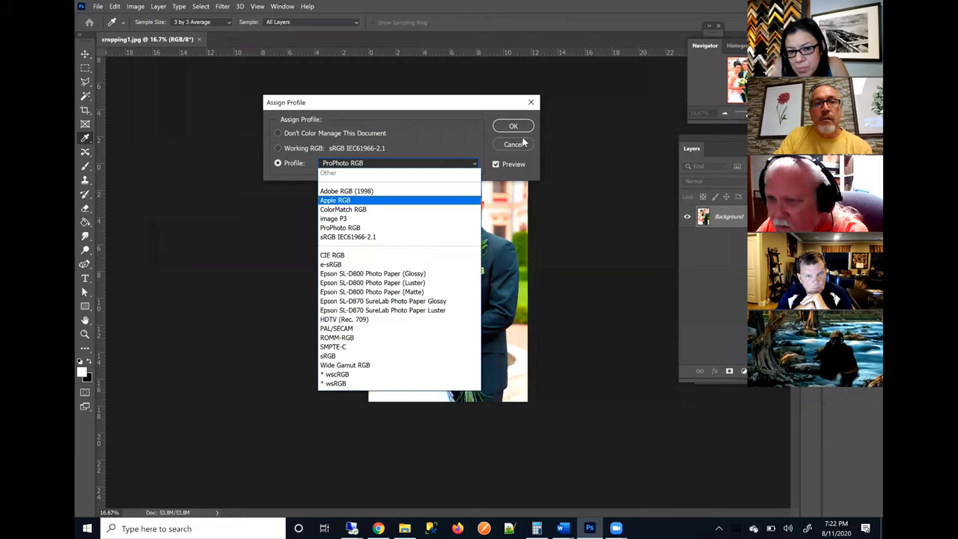
click(257, 83)
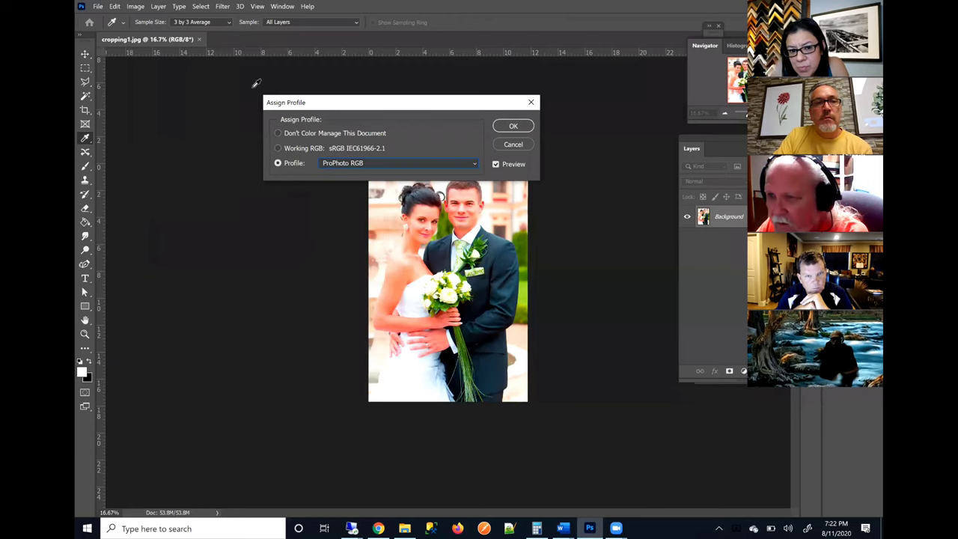
click(514, 145)
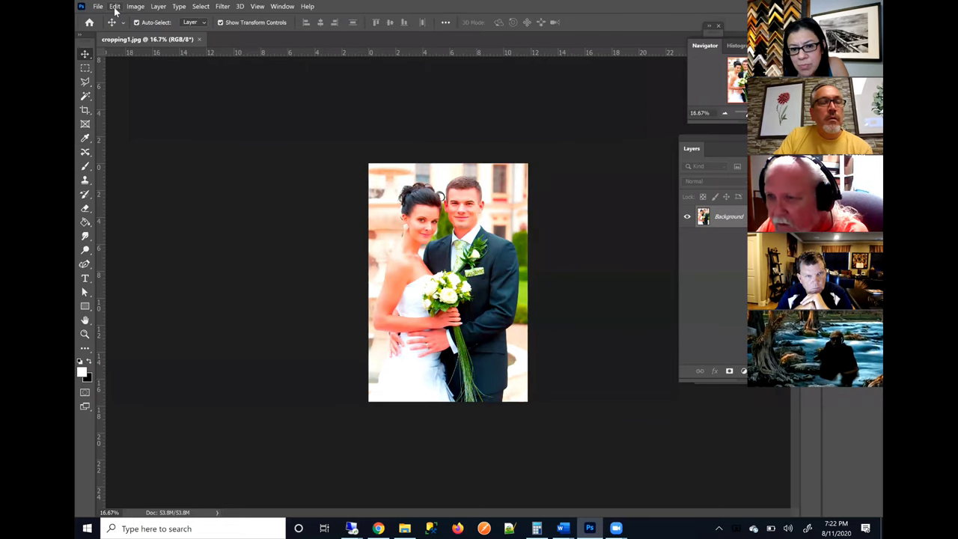
Step: In Color Settings, review the RGB working spaces and set the CMYK working space to custom SWOP (Coated), 20%, GCR, Medium
click(115, 6)
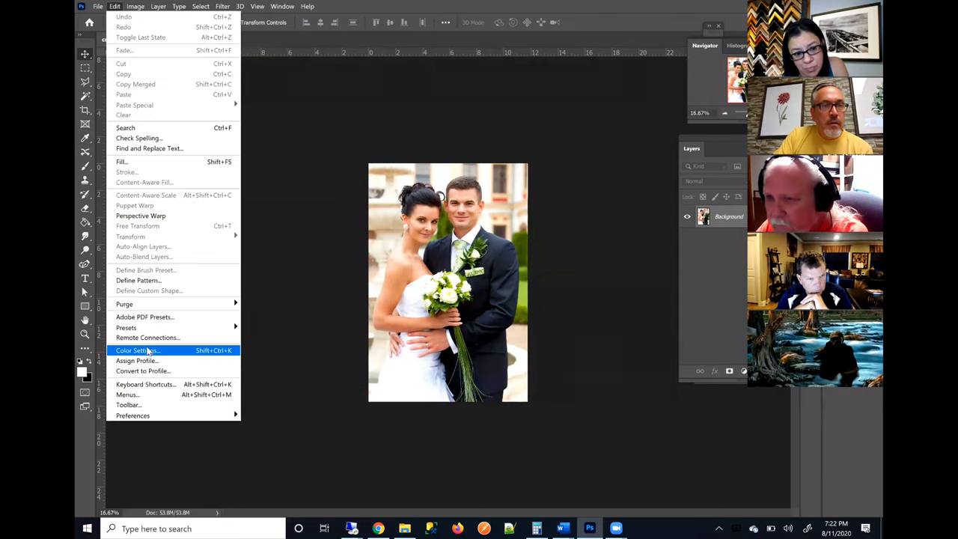
key(Return)
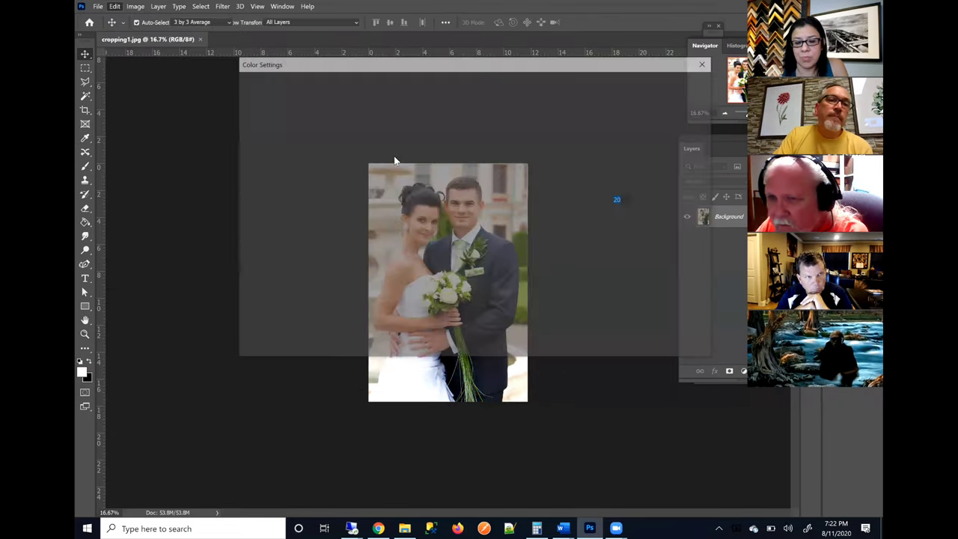
click(444, 107)
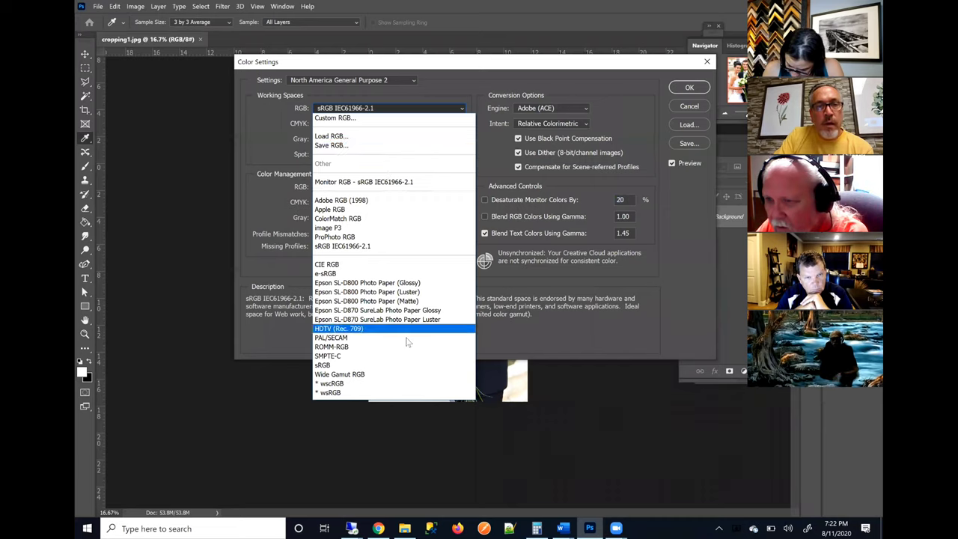
click(398, 81)
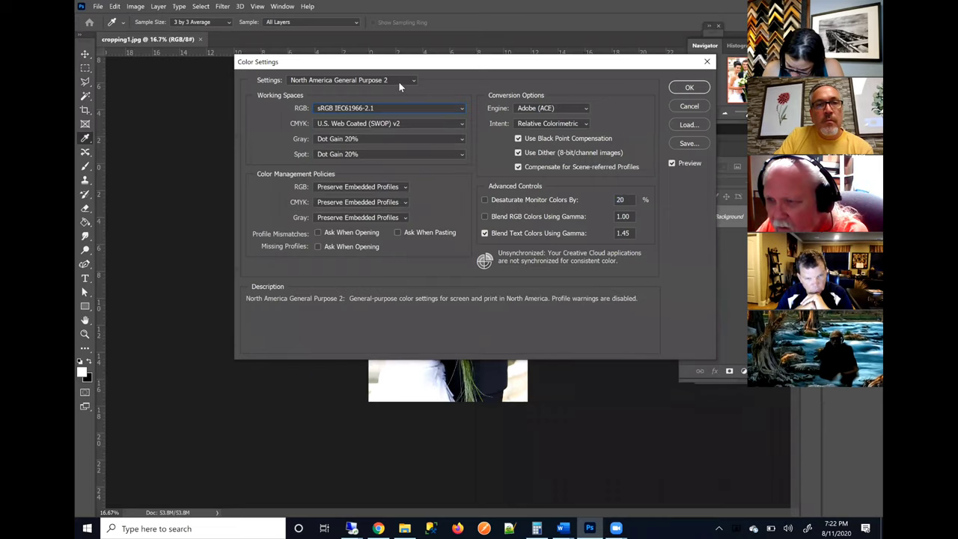
click(423, 123)
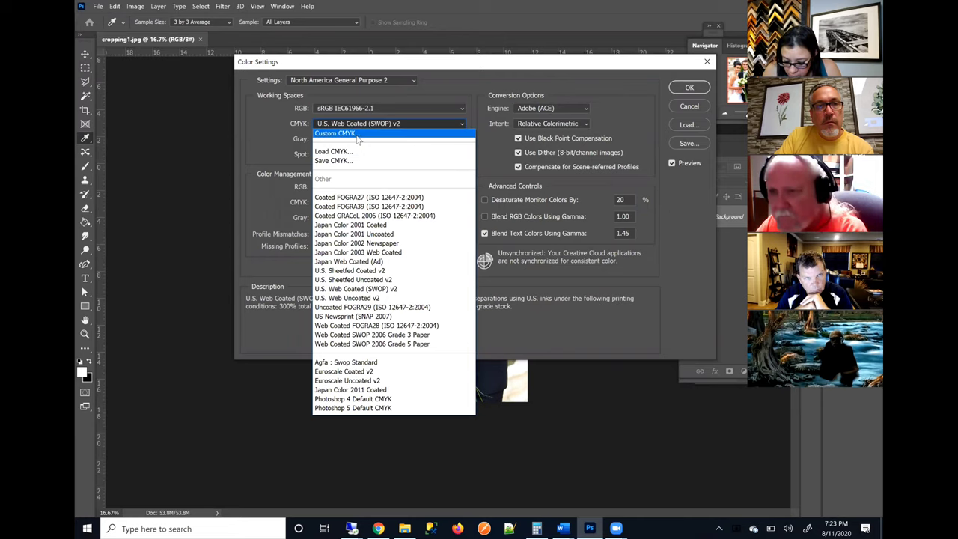
click(408, 133)
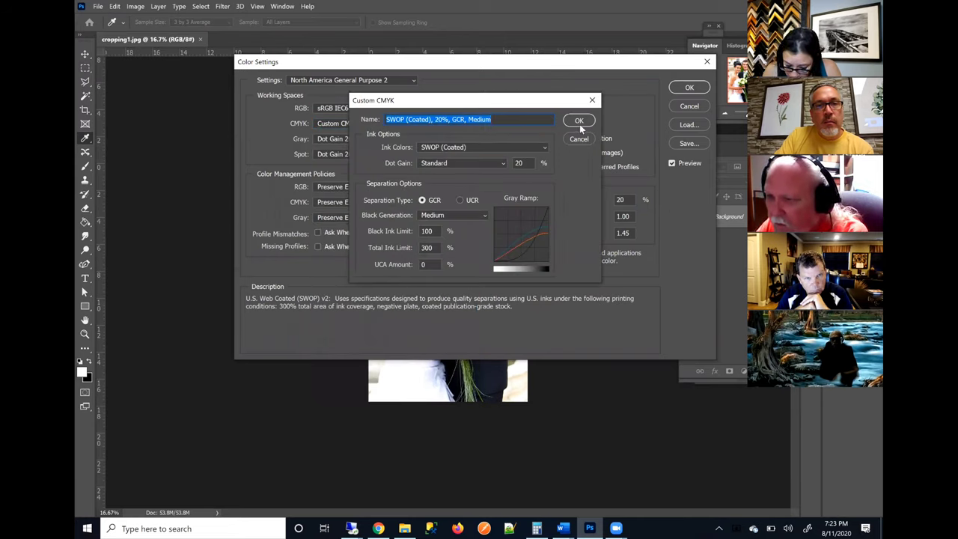
click(581, 121)
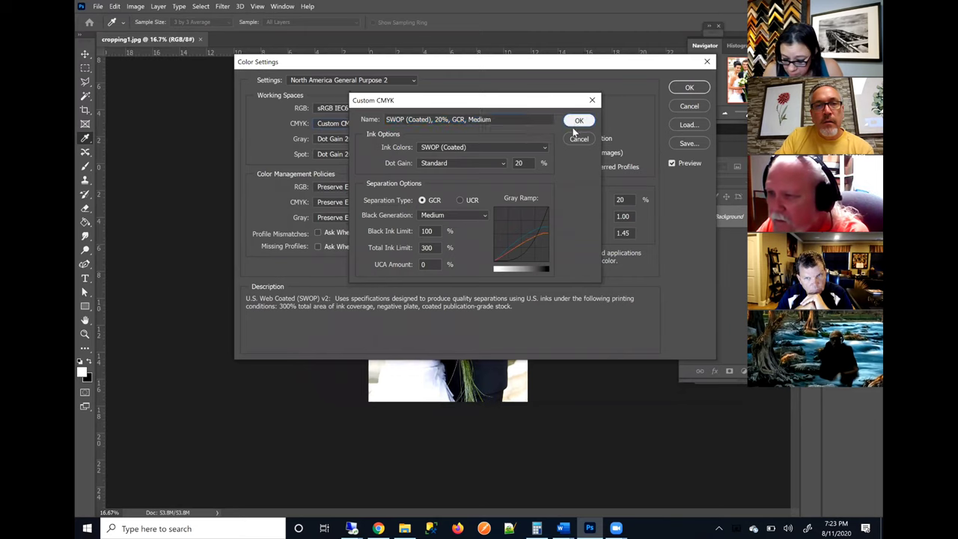
click(688, 89)
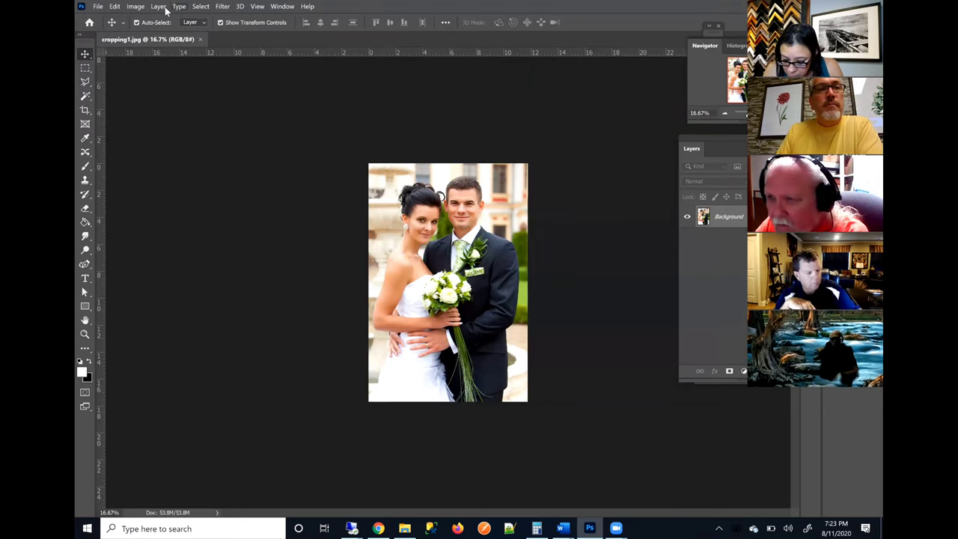
Step: Convert cropping1.jpg to CMYK Color mode, accepting the SWOP (Coated), 20%, GCR, Medium profile
click(135, 6)
mouse_move(157, 14)
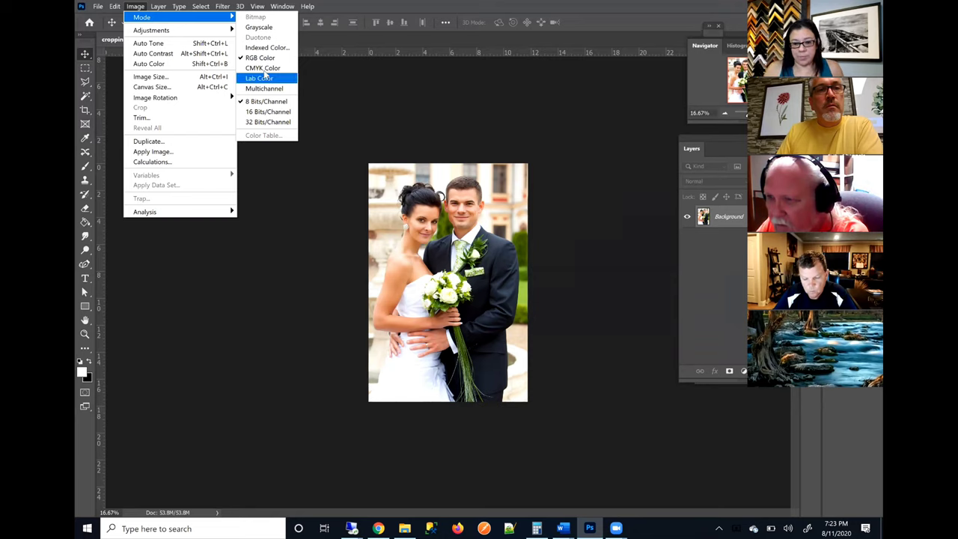
click(263, 69)
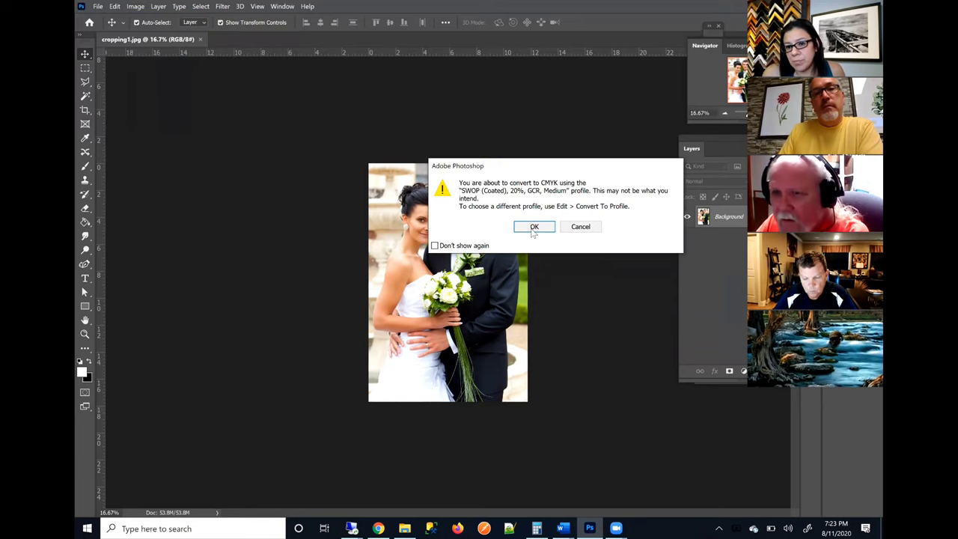
click(534, 227)
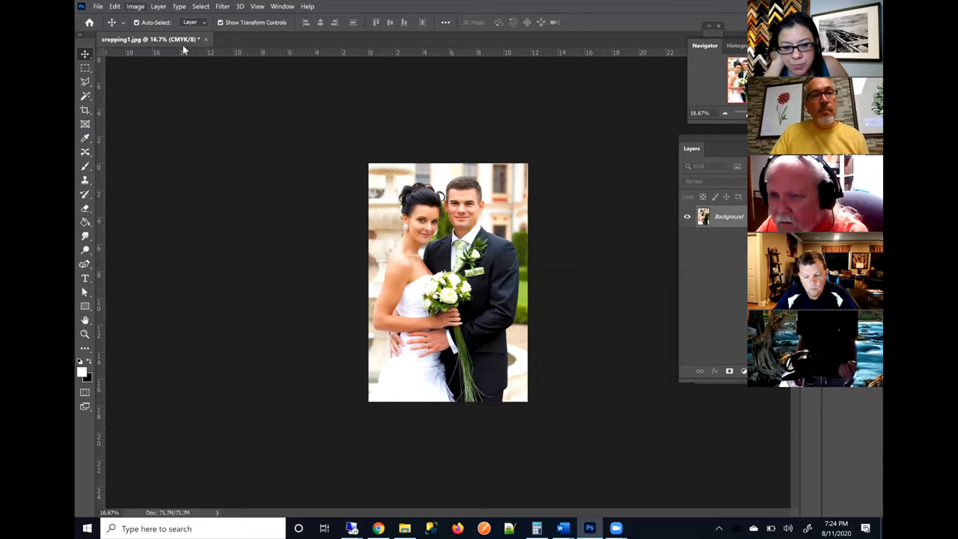
Step: Convert the image back to RGB Color mode
click(135, 6)
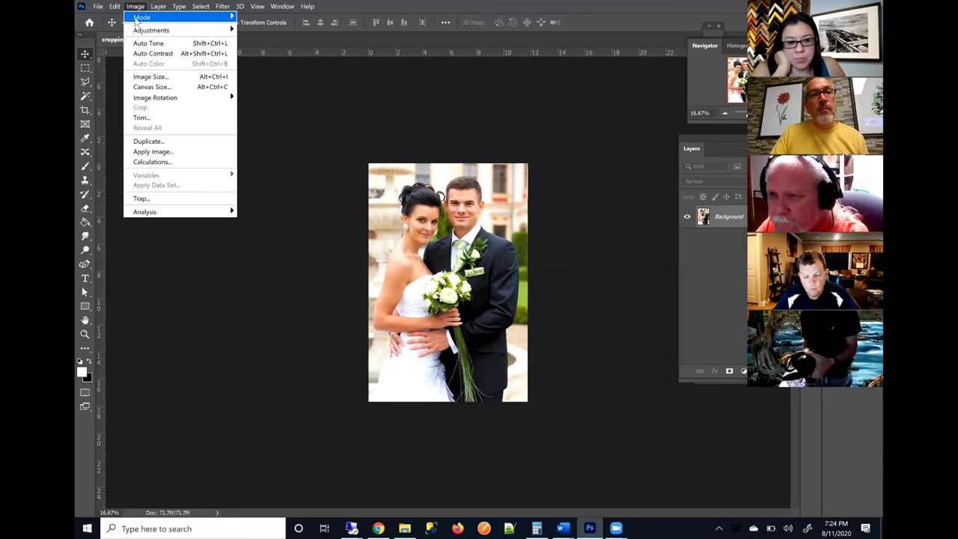
mouse_move(228, 16)
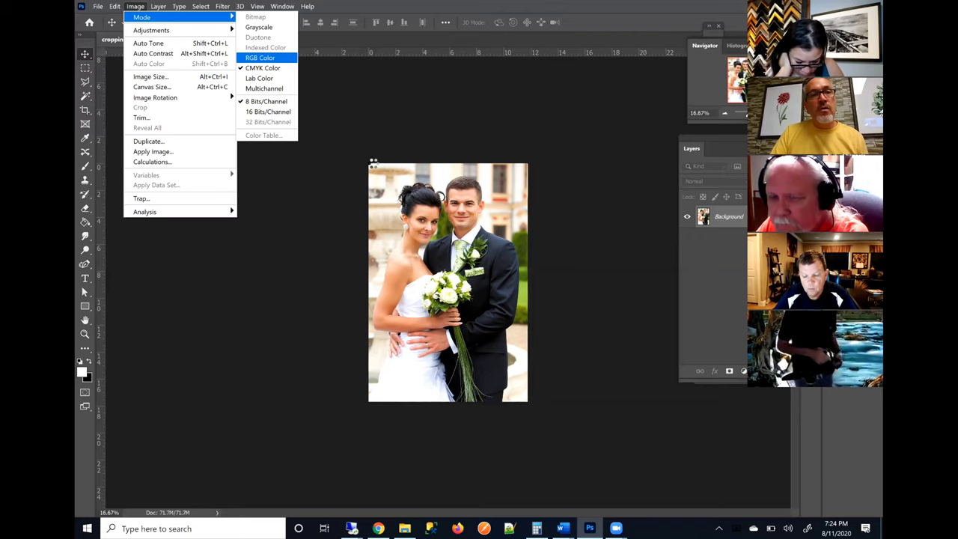
click(217, 98)
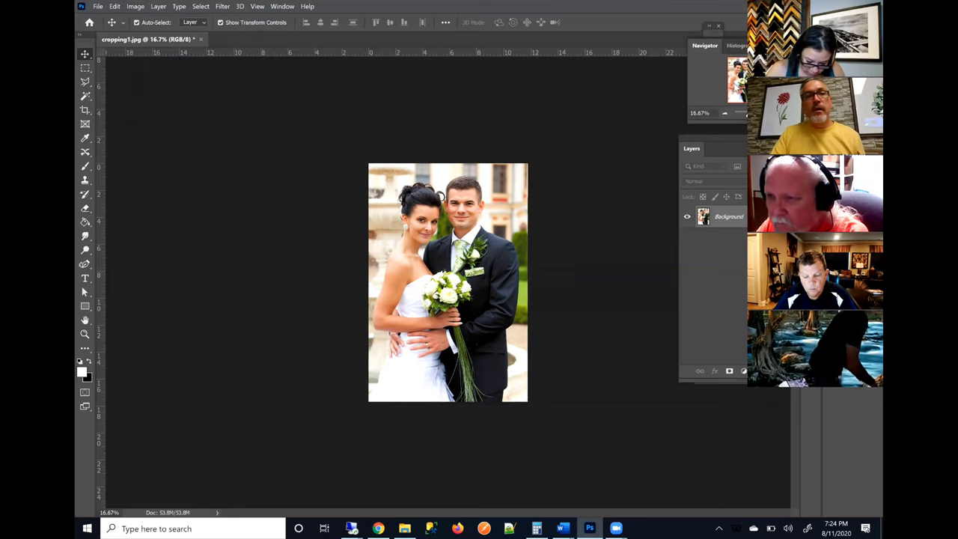
Step: Check the source and destination profiles in Convert to Profile and cancel the conversion
click(115, 6)
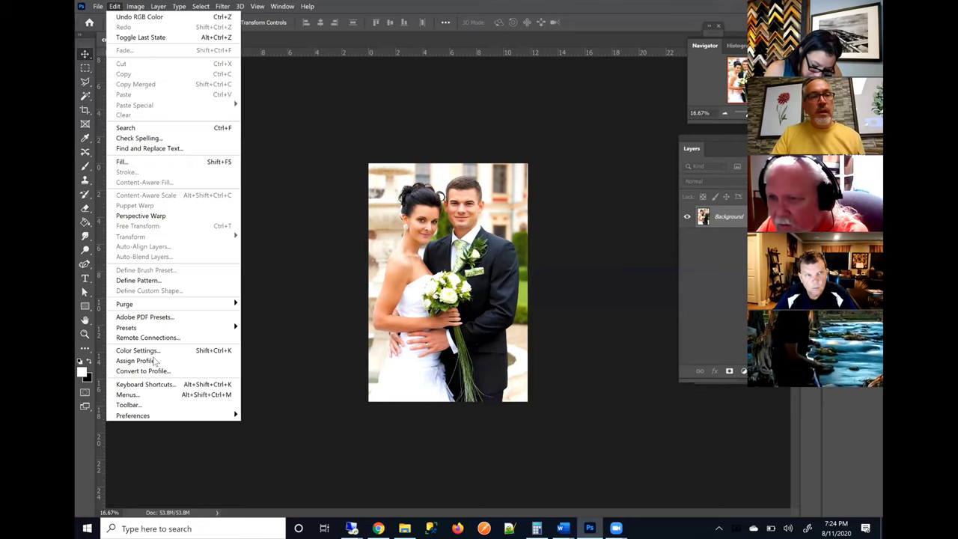
click(152, 371)
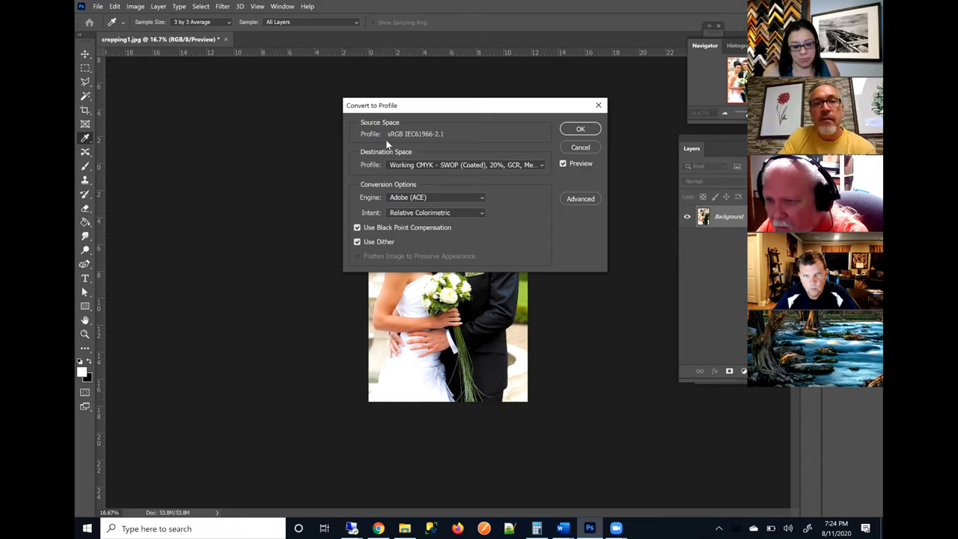
click(580, 148)
key(v)
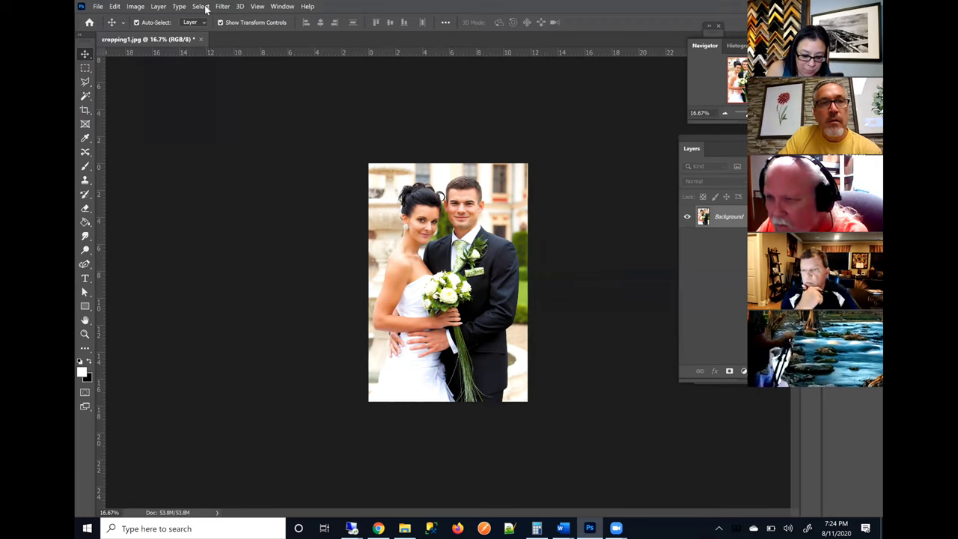
Step: Show the image's history and revert cropping1.jpg to its Open state, undoing the CMYK and RGB conversions
click(283, 6)
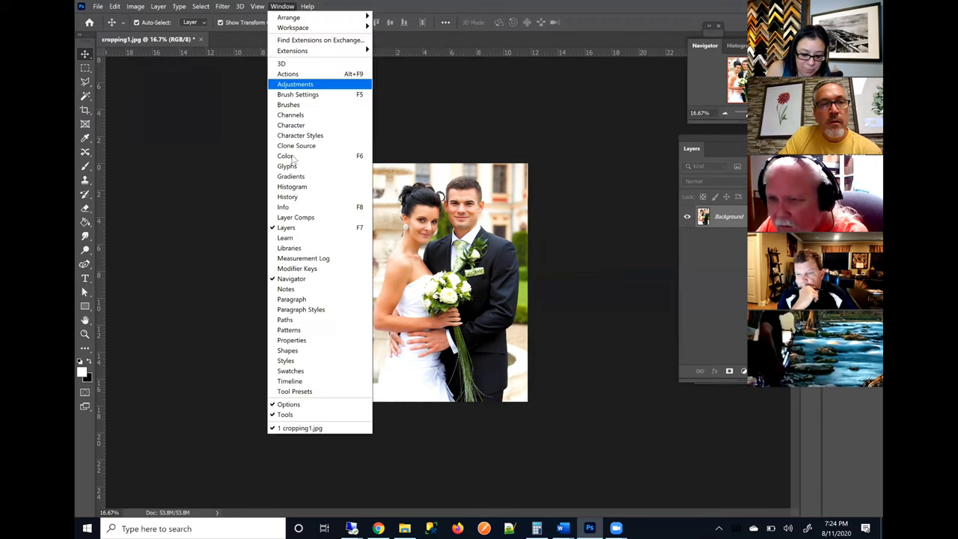
click(289, 196)
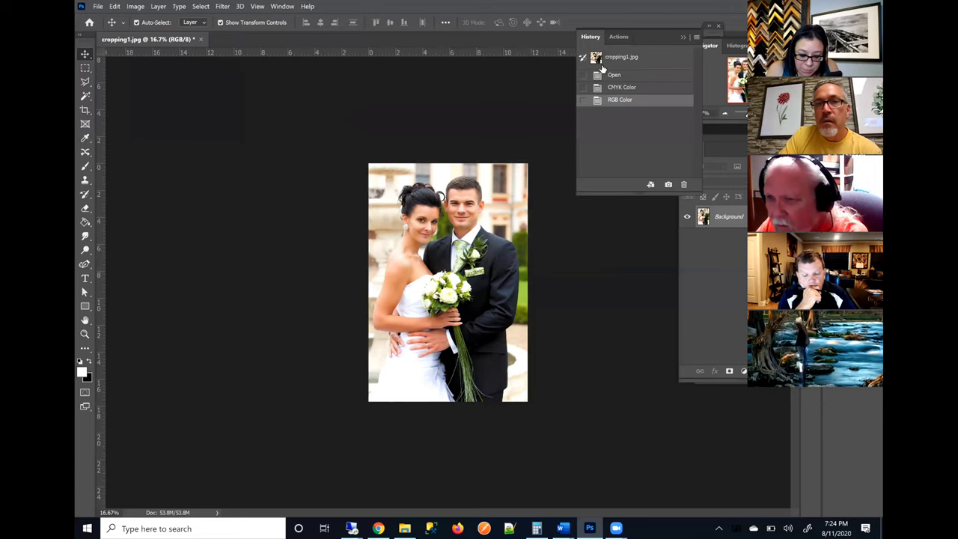
click(614, 76)
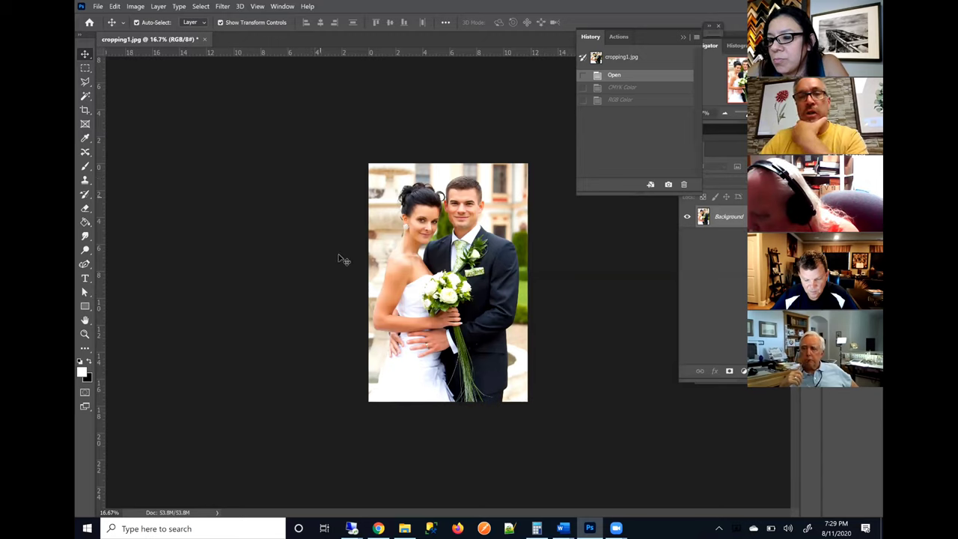
mouse_move(387, 527)
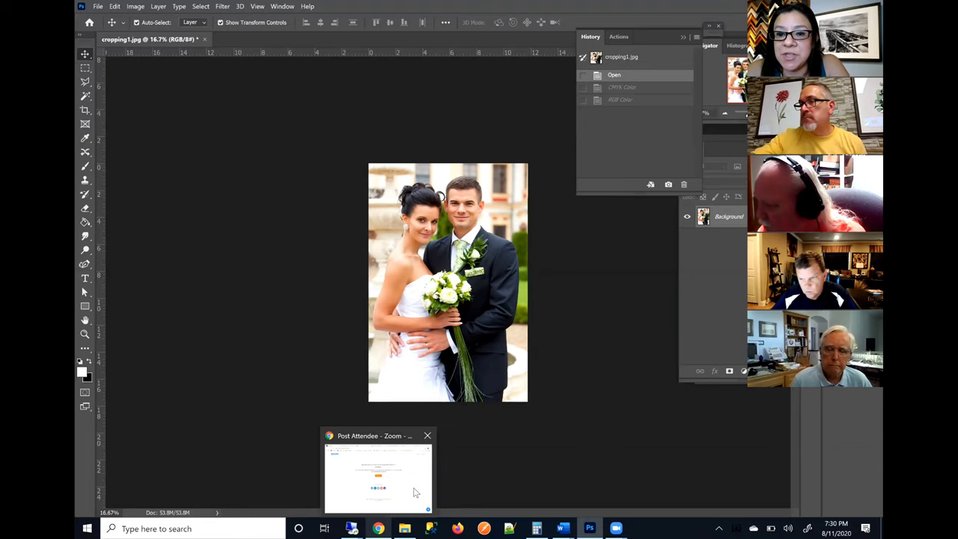
mouse_move(398, 498)
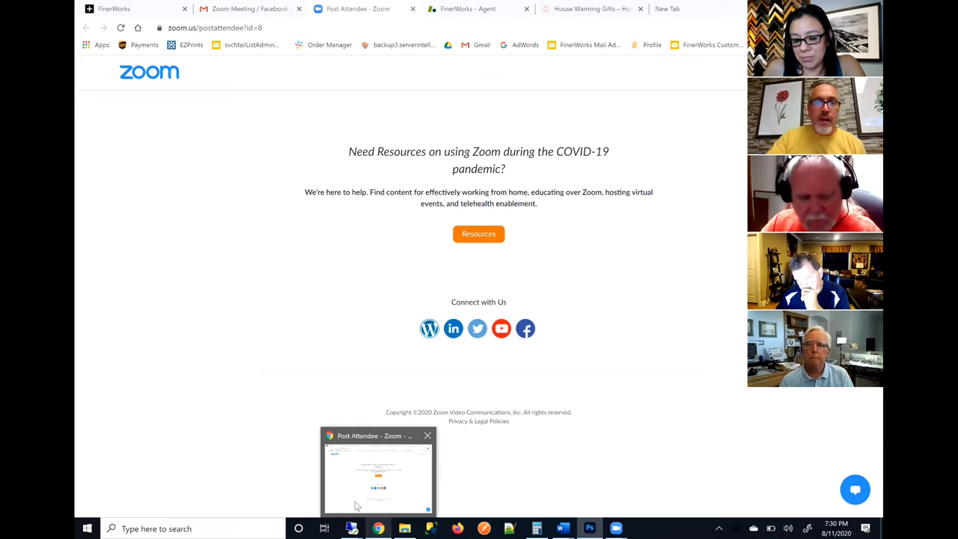
click(381, 529)
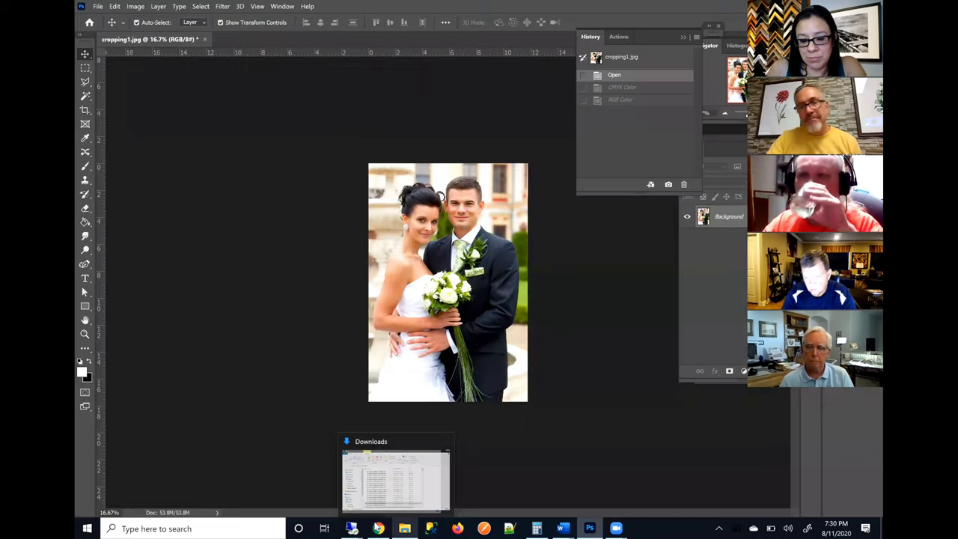
mouse_move(379, 527)
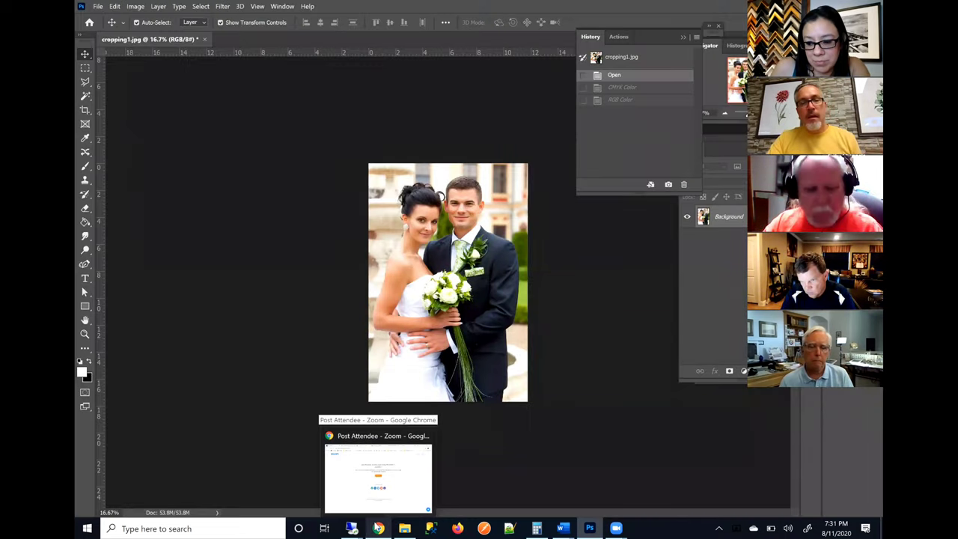
click(537, 529)
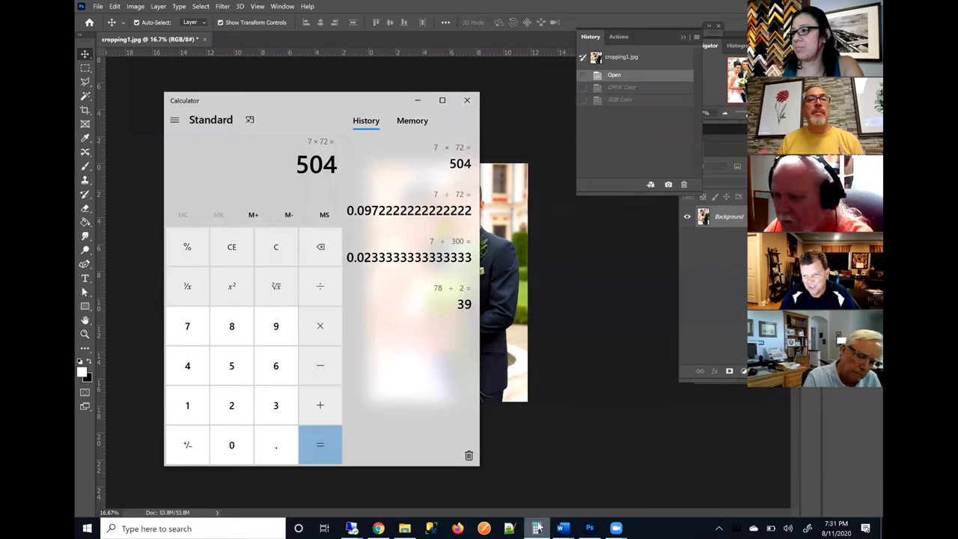
click(401, 479)
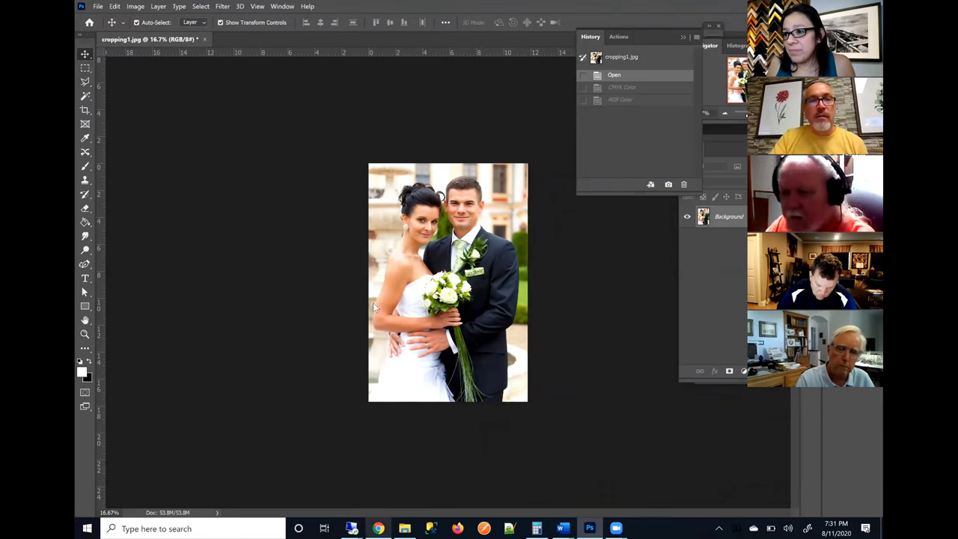
Step: Switch to Chrome, load the FinerWorks website in a new tab and open its Color Calibration Print product page
click(378, 528)
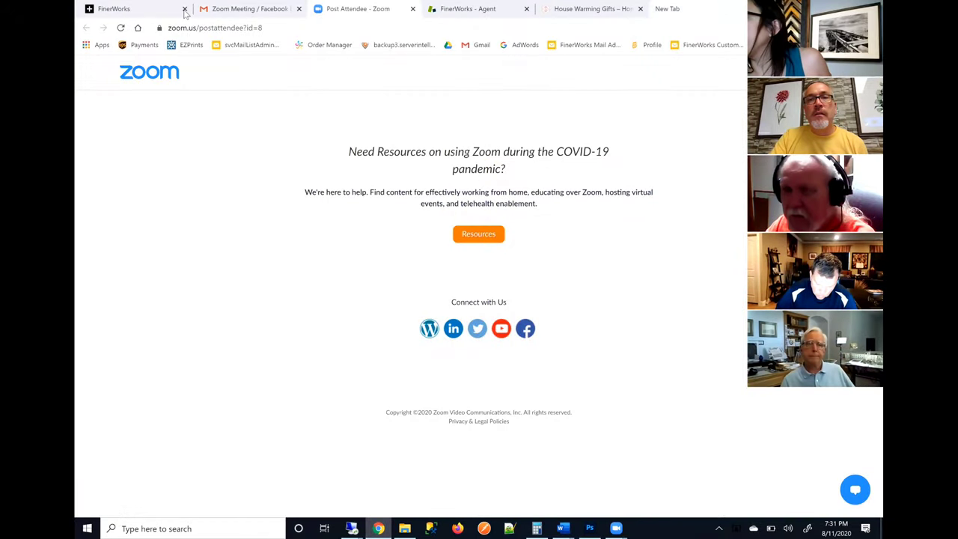
key(ctrl+t)
click(635, 27)
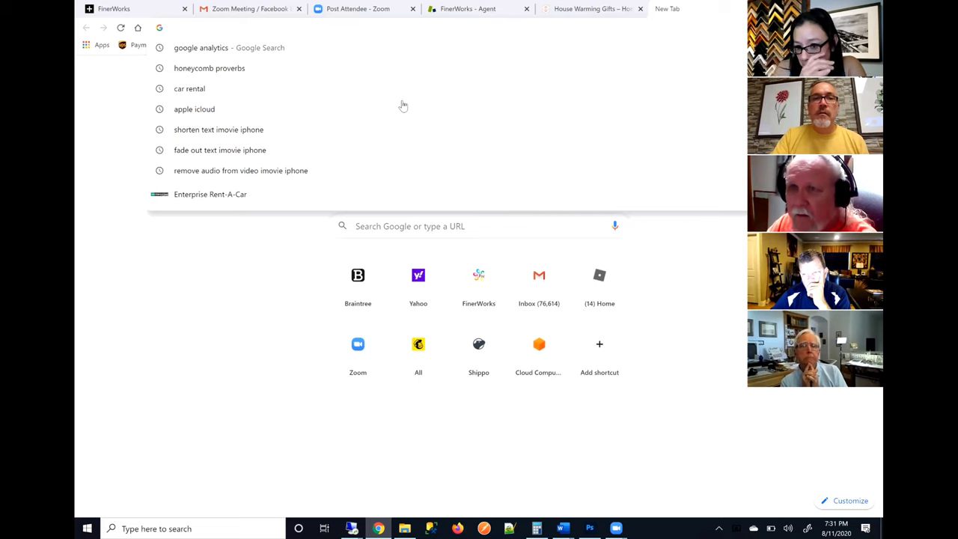
click(349, 101)
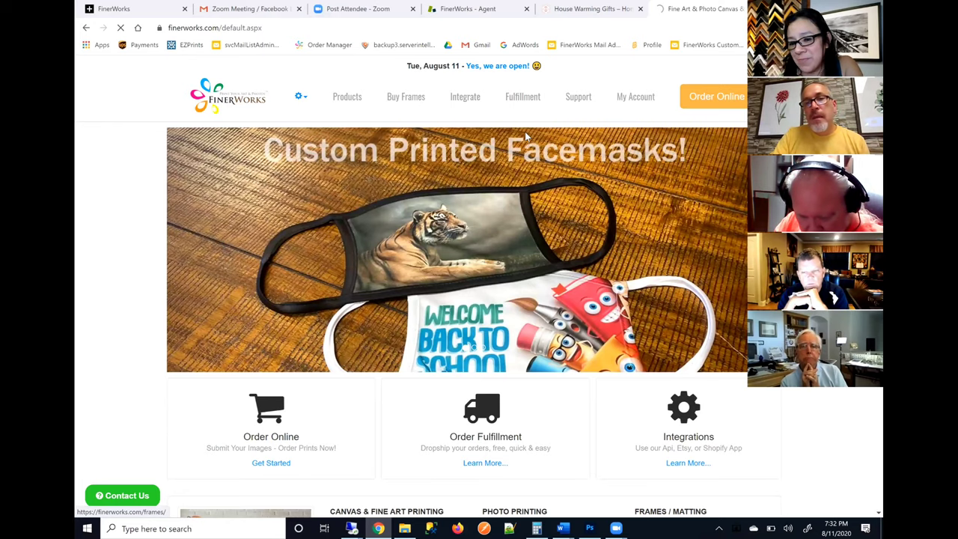
click(676, 193)
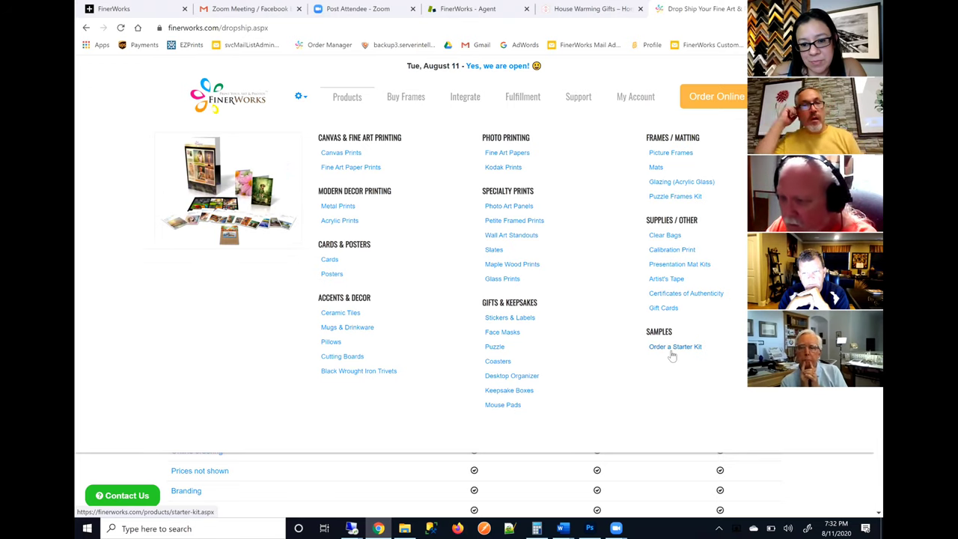
click(680, 254)
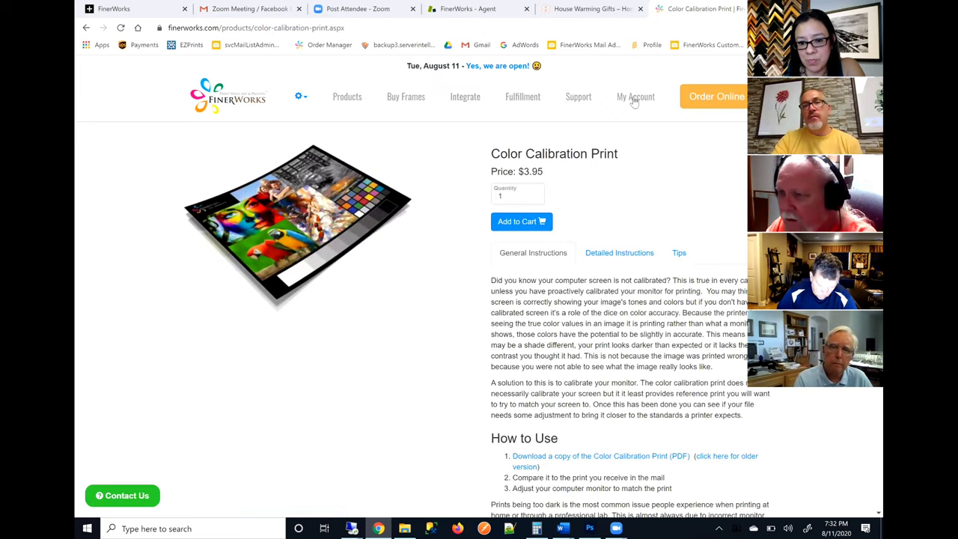
Step: Open the Color Calibration Print PDF and save it as Color-Calibration_Print_2.pdf in the Desktop Examples folder
scroll(634, 103, down, 5)
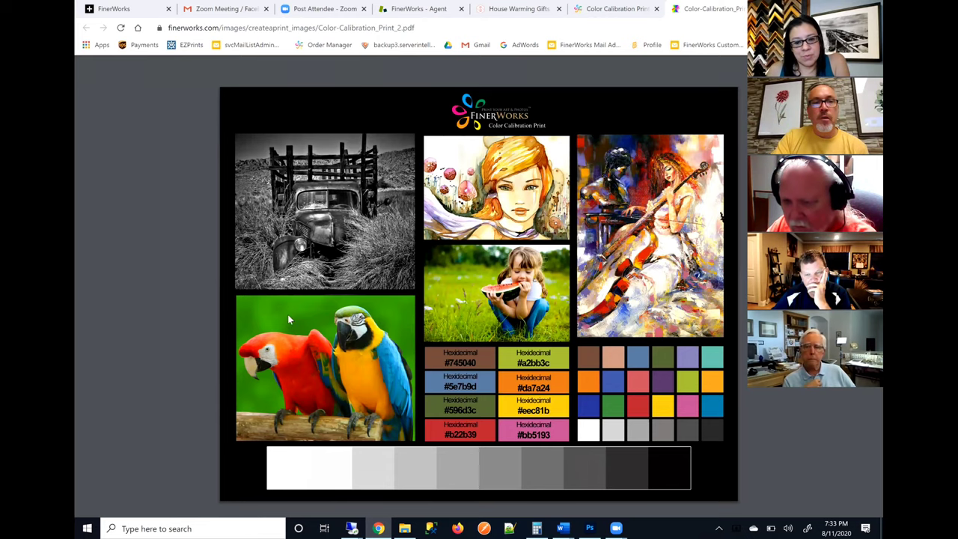
key(ctrl+s)
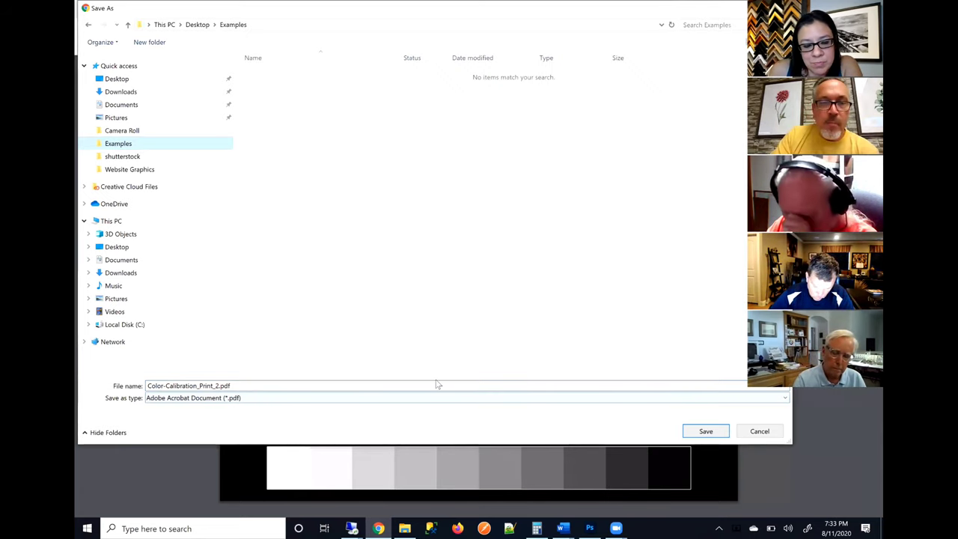
key(Return)
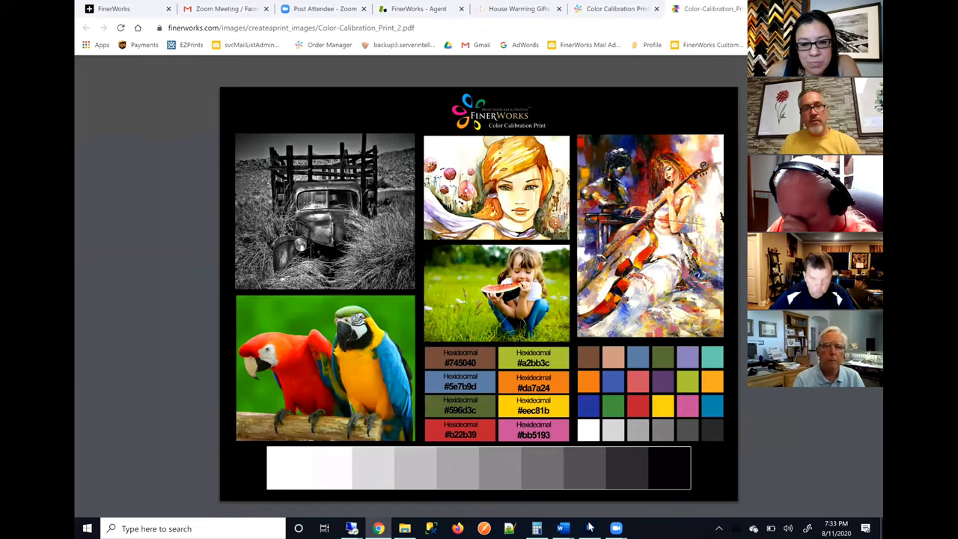
Step: Switch to Photoshop, open Color-Calibration_Print_2.pdf to view the calibration image, and close it again
key(alt+Tab)
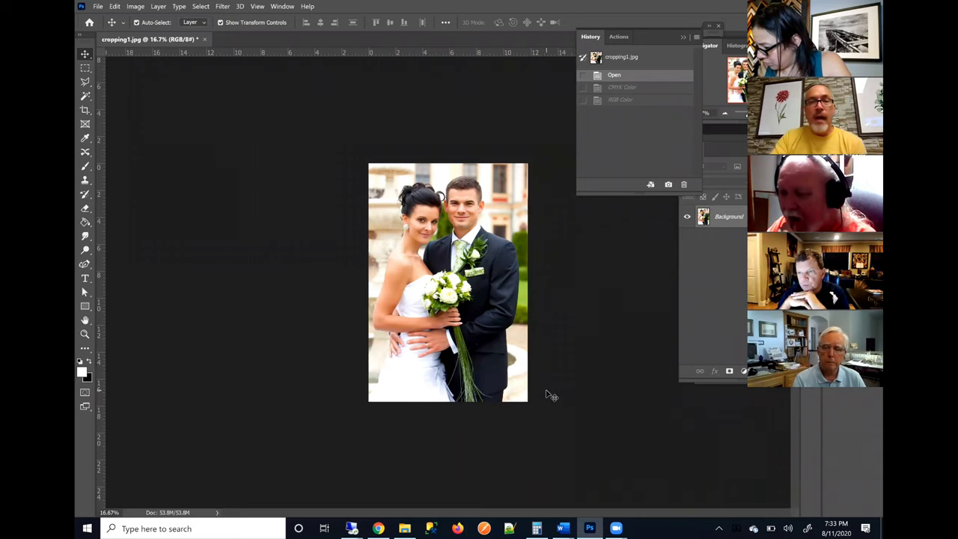
click(98, 8)
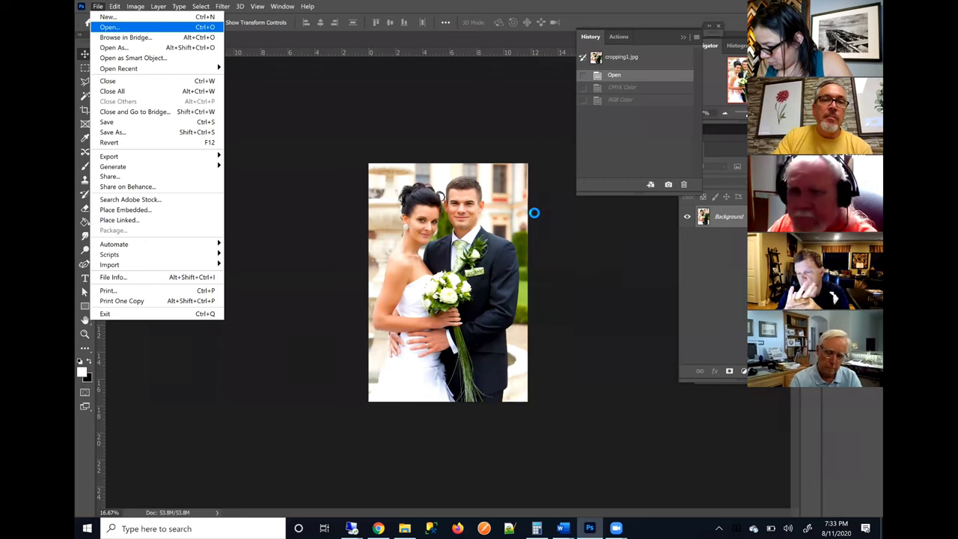
click(529, 213)
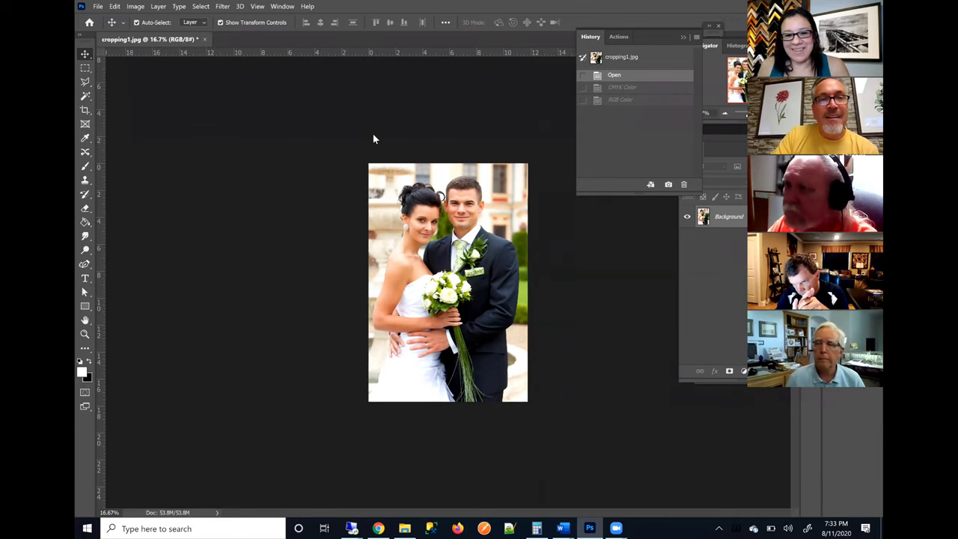
key(ctrl+o)
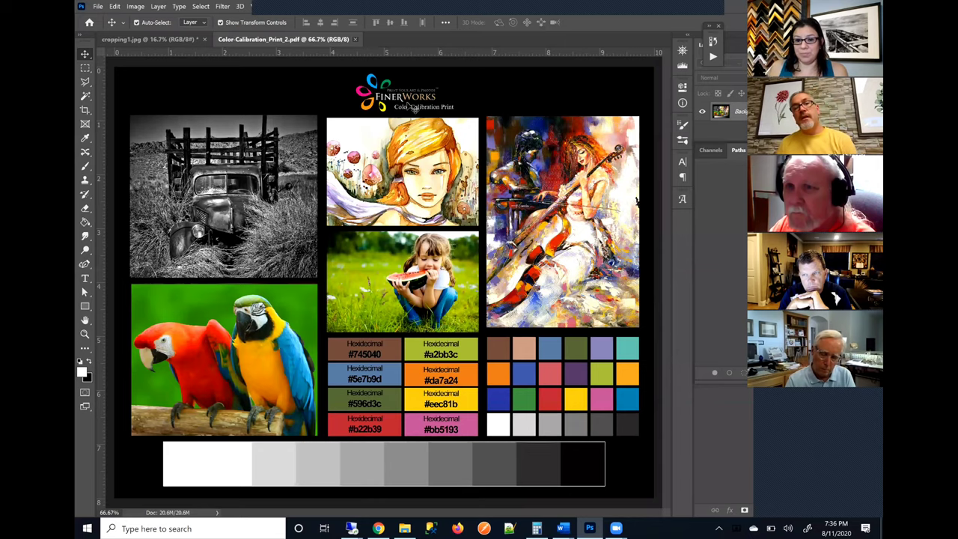
key(ctrl+w)
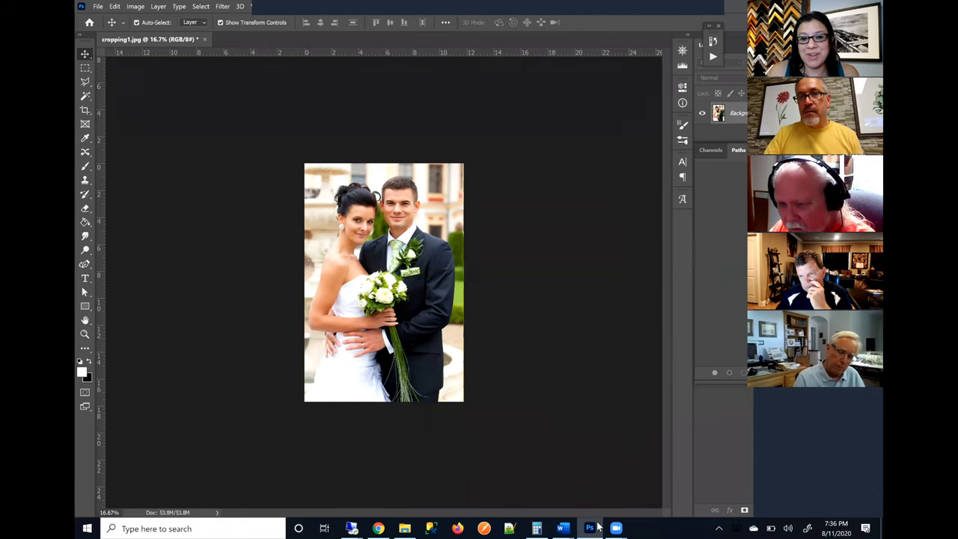
mouse_move(597, 527)
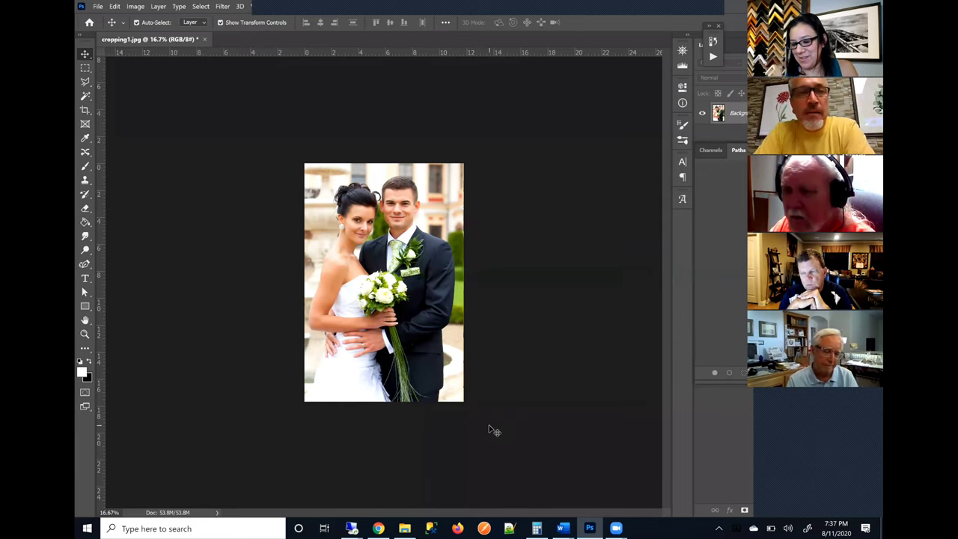
click(98, 6)
click(108, 28)
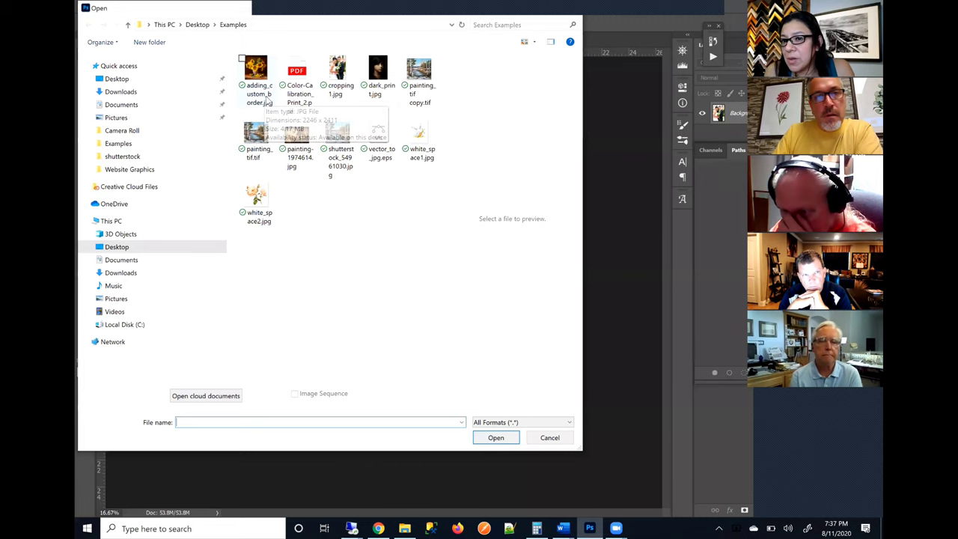
click(541, 442)
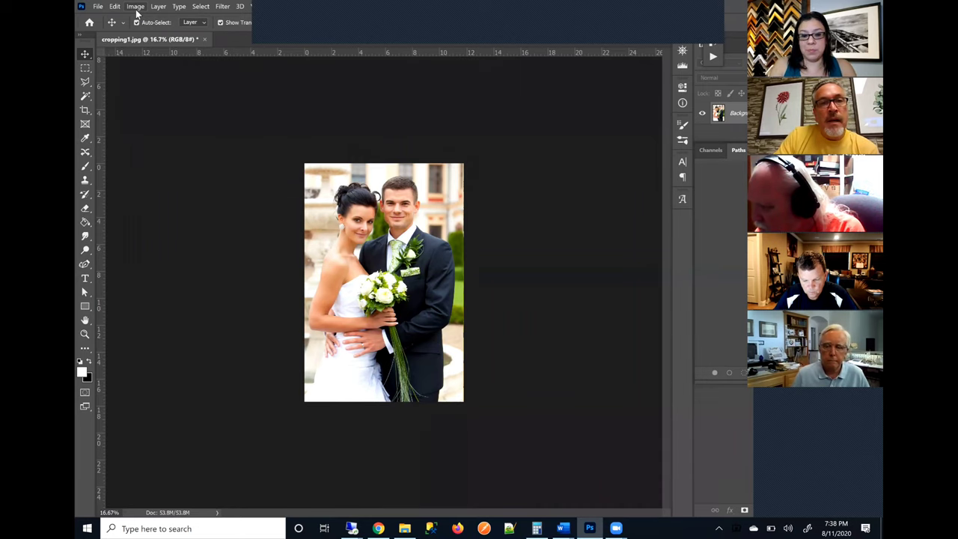
Step: Set the image width of the wedding photo cropping1.jpg to 8 inches with resampling off
key(ctrl+alt+i)
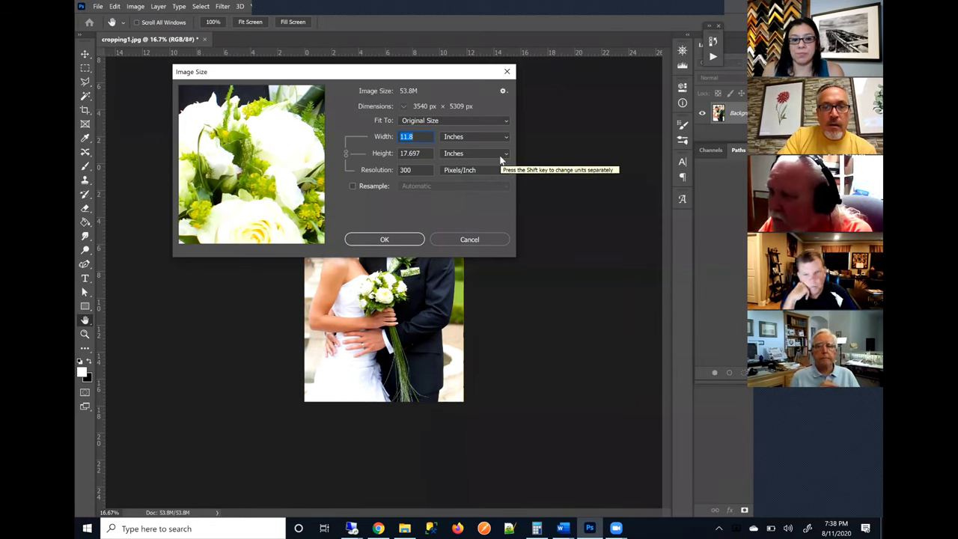
text(8)
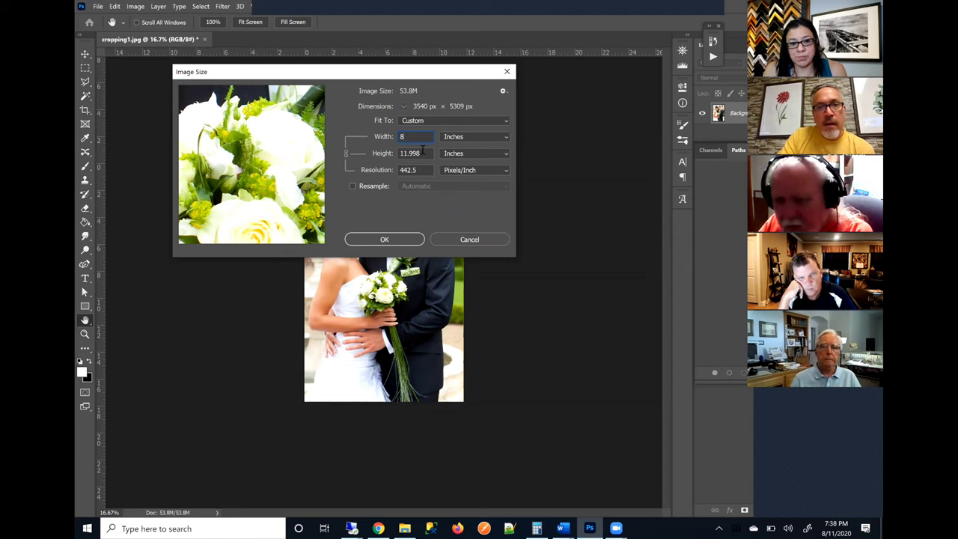
click(388, 136)
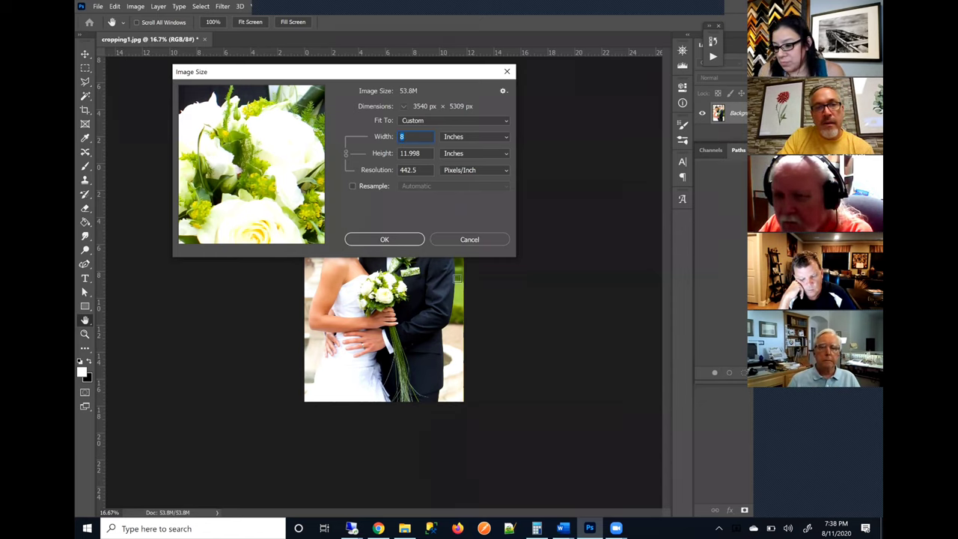
click(398, 241)
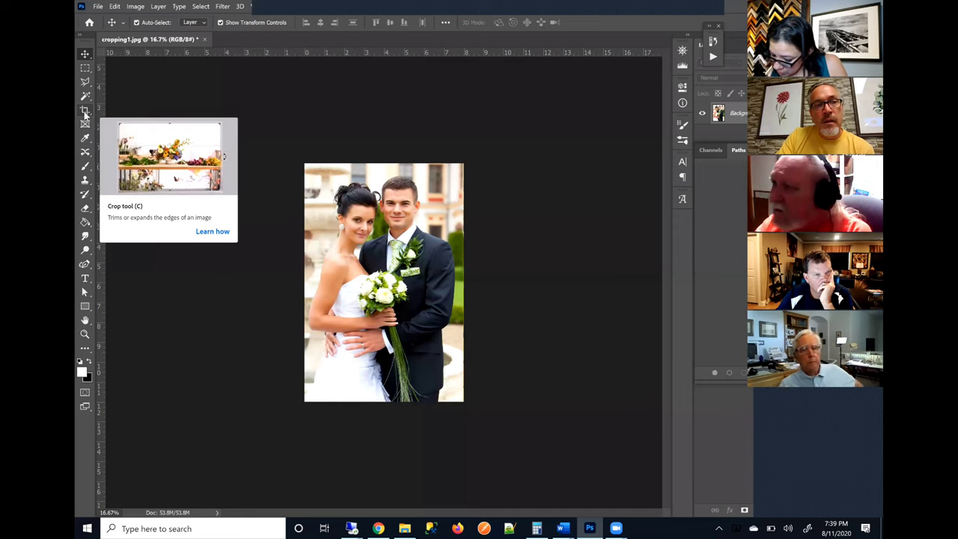
Step: Set the Crop tool to an 8 by 10 ratio for the wedding photo
click(85, 113)
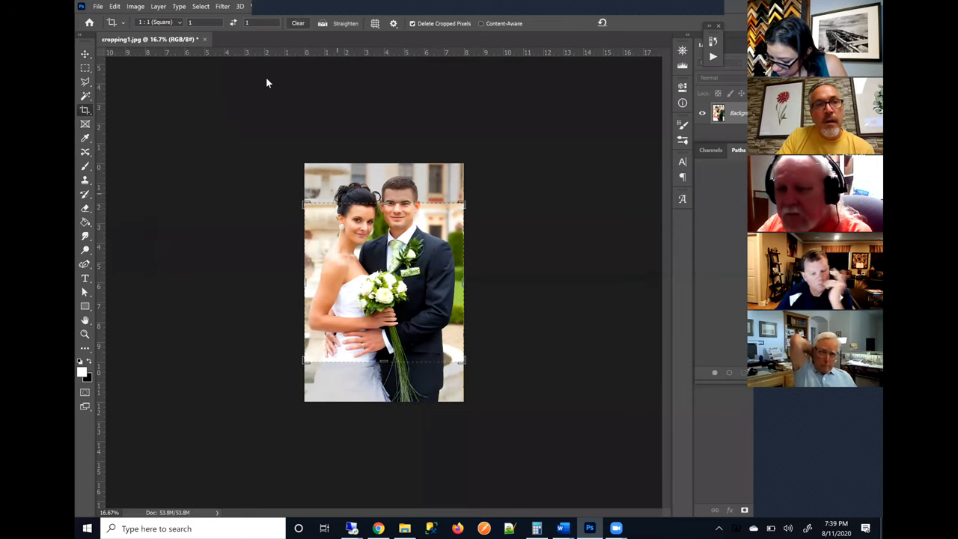
click(201, 23)
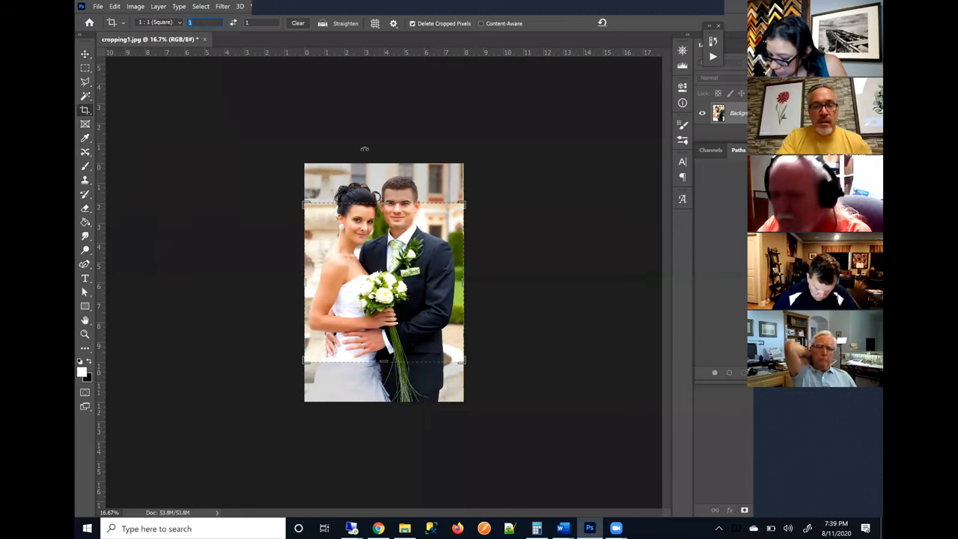
text(8)
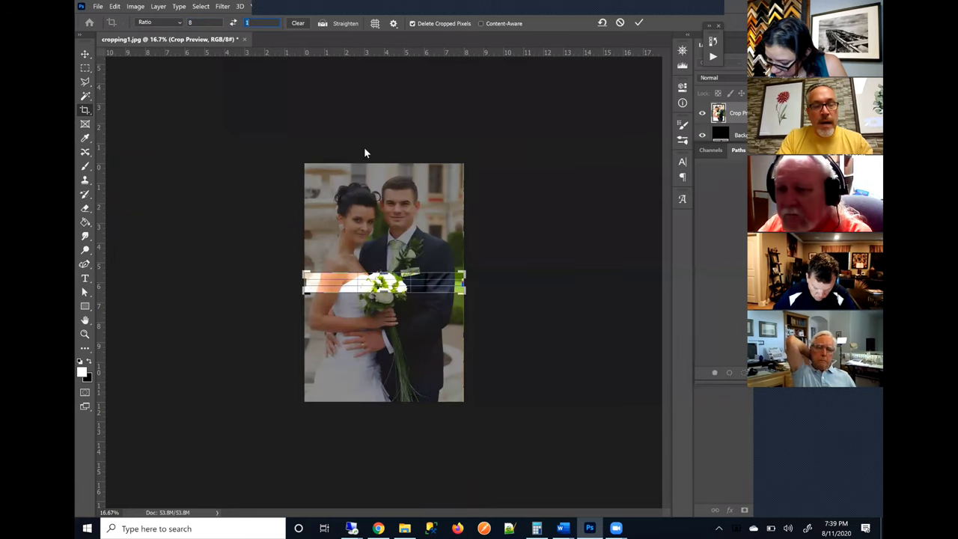
key(Tab)
text(10)
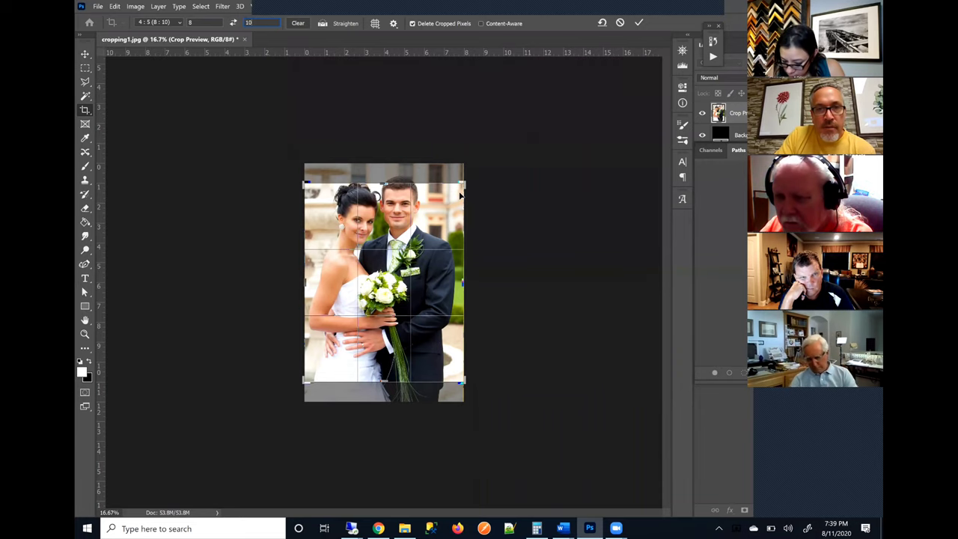
Step: Try the centred 8 by 10 crop on the wedding photo, and undo it
mouse_move(450, 197)
mouse_down()
mouse_move(449, 215)
mouse_move(449, 205)
mouse_up()
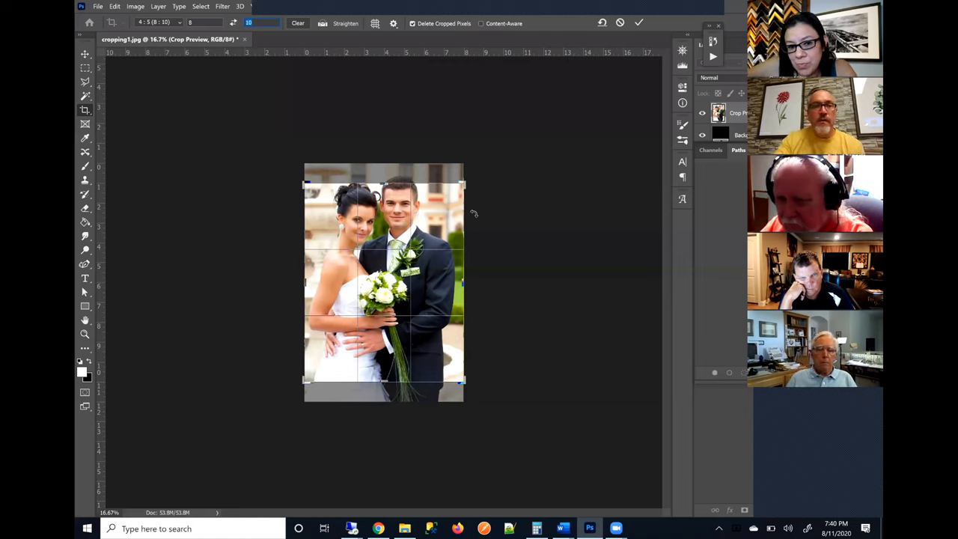
double_click(392, 235)
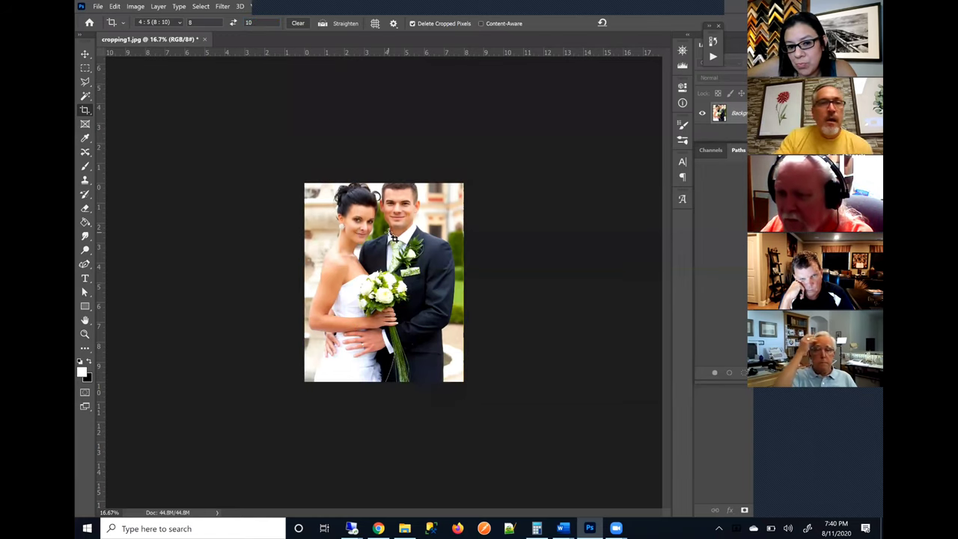
click(115, 7)
click(126, 17)
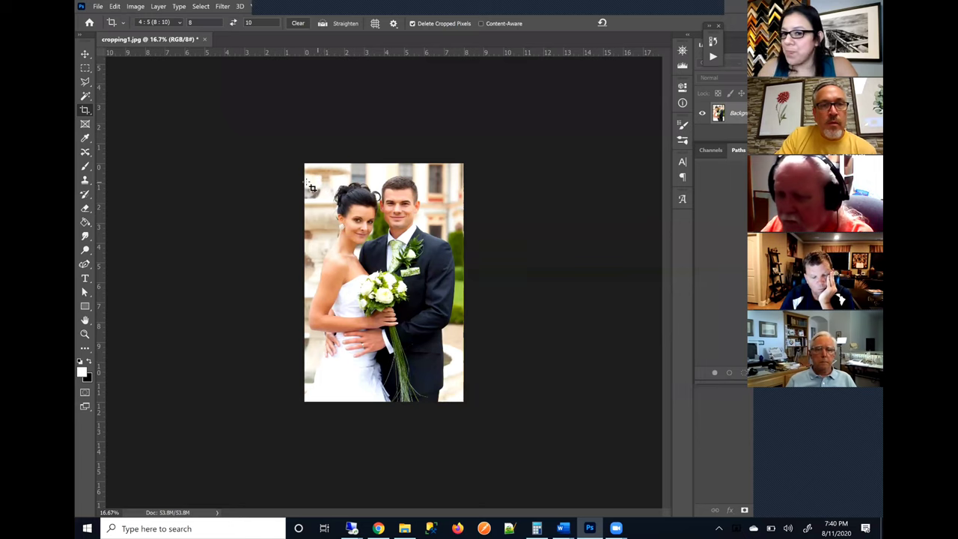
Step: Draw an 8 by 10 crop across the photo's full width and shift the picture down to include the space above the couple's heads
drag(311, 187, 498, 389)
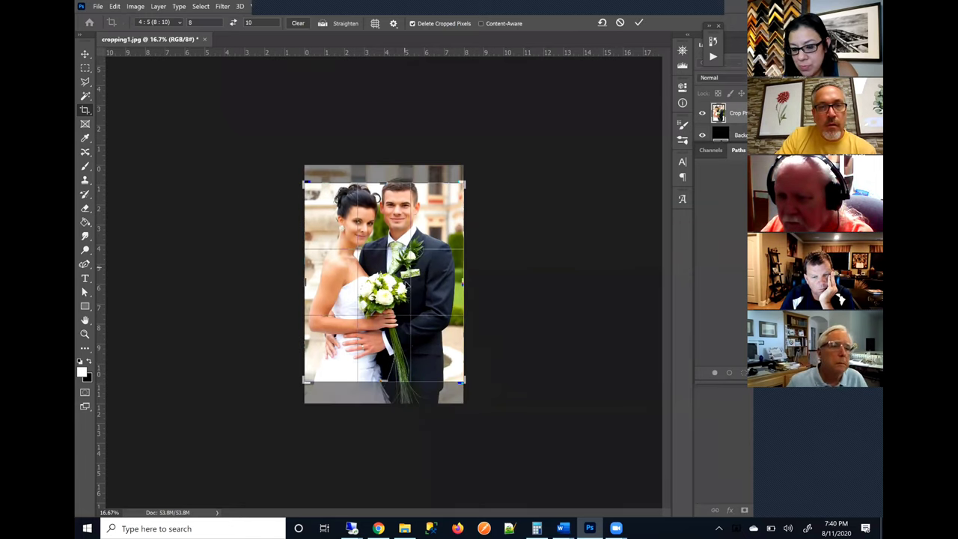
drag(408, 256, 408, 274)
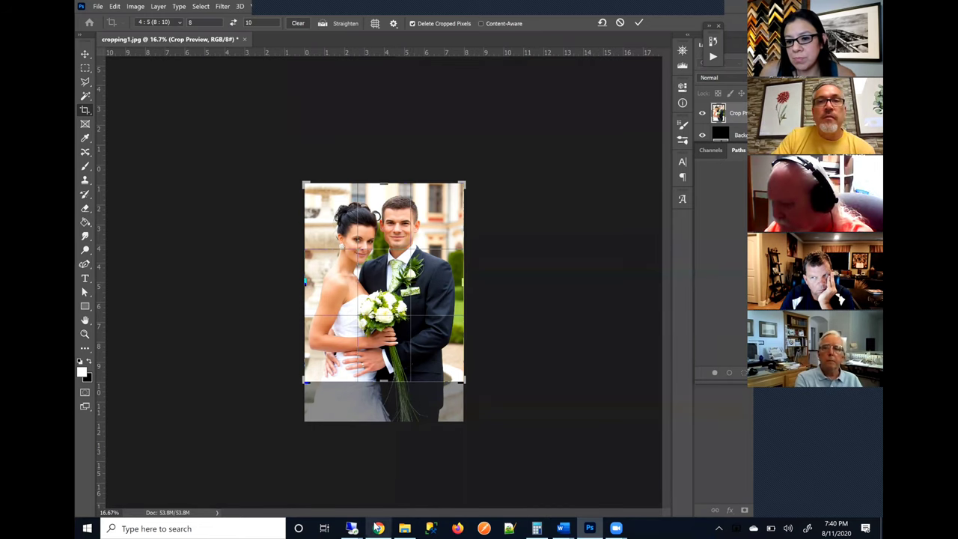
Step: Switch to Chrome, return to the Color Calibration Print page and open the FinerWorks online ordering tool
click(378, 529)
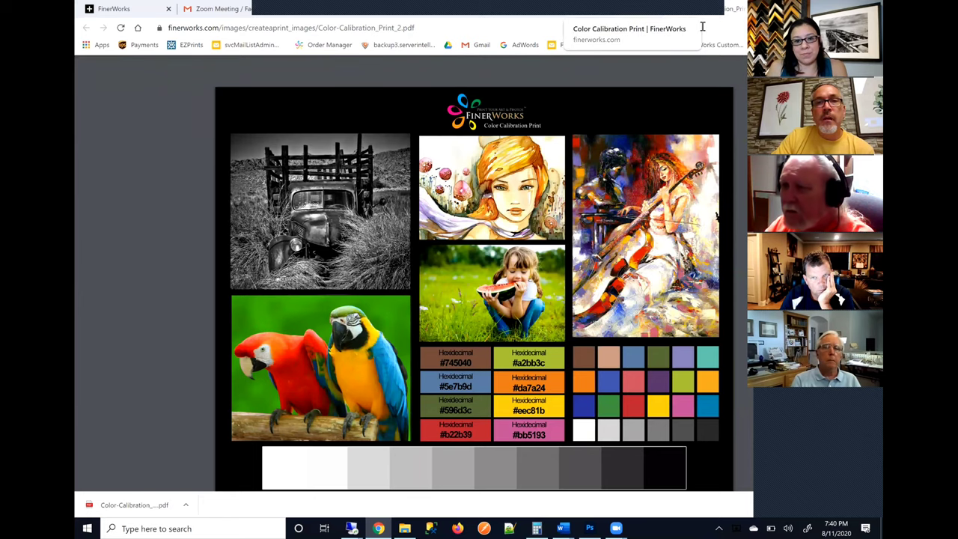
click(702, 9)
scroll(721, 105, up, 5)
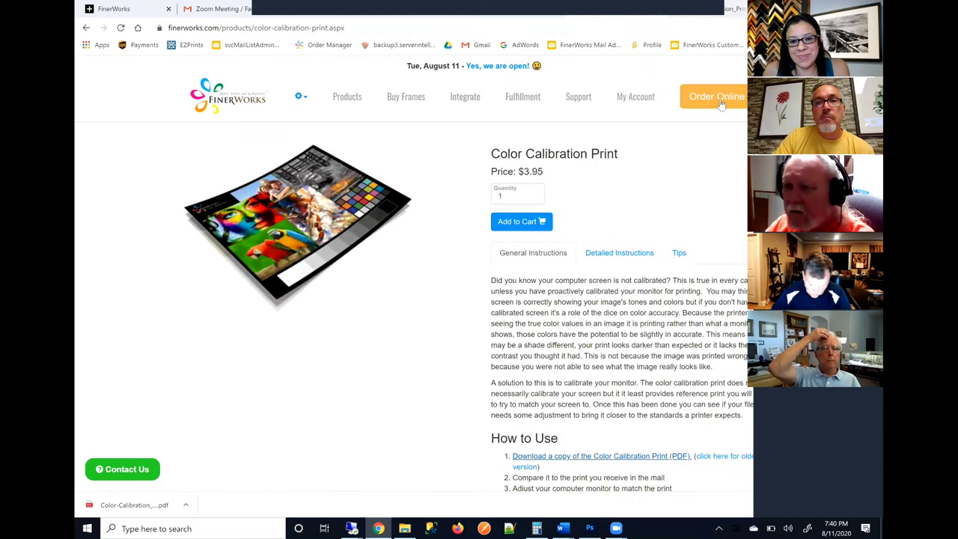
click(720, 107)
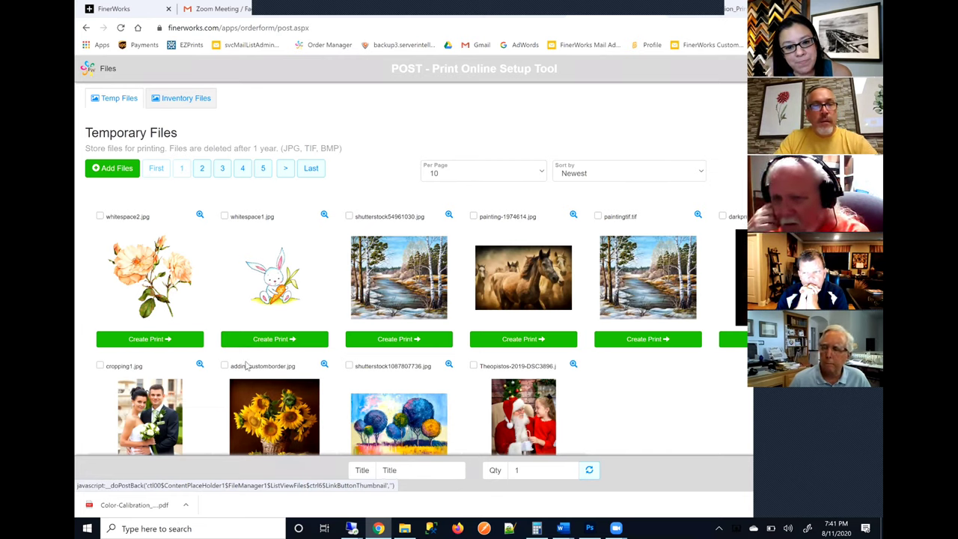
Step: Start a print from the wedding photo cropping1.jpg with product type Fine Art Paper Prints and media Archival Matte Paper
scroll(153, 315, down, 2)
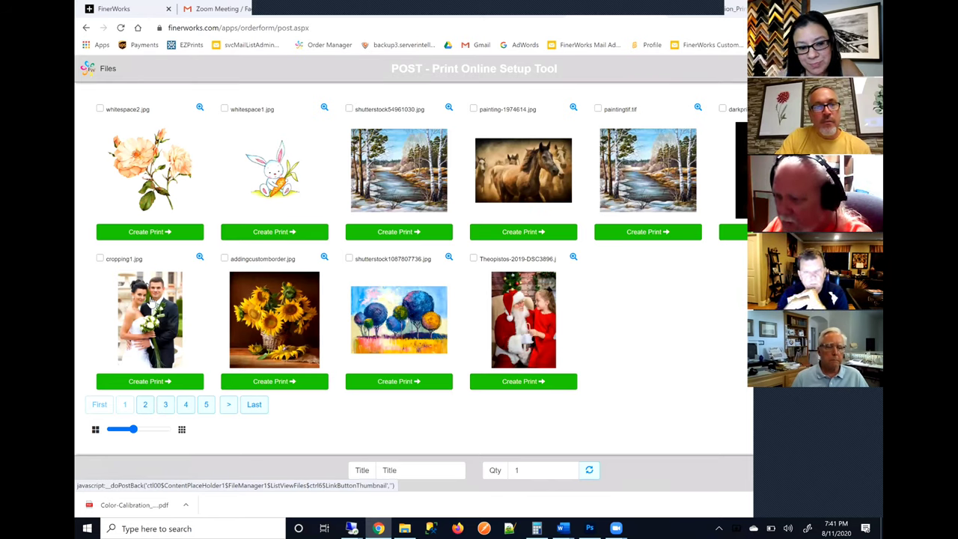
click(154, 301)
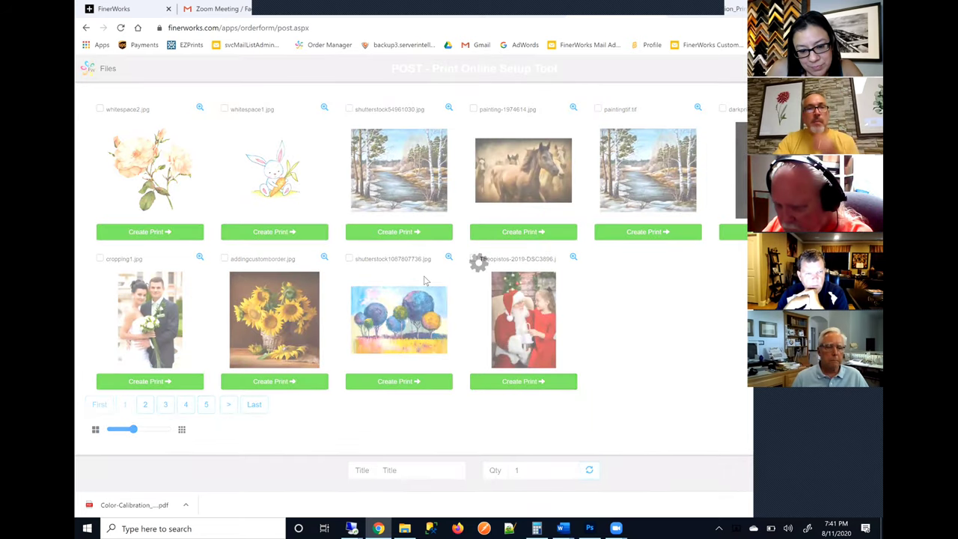
click(526, 108)
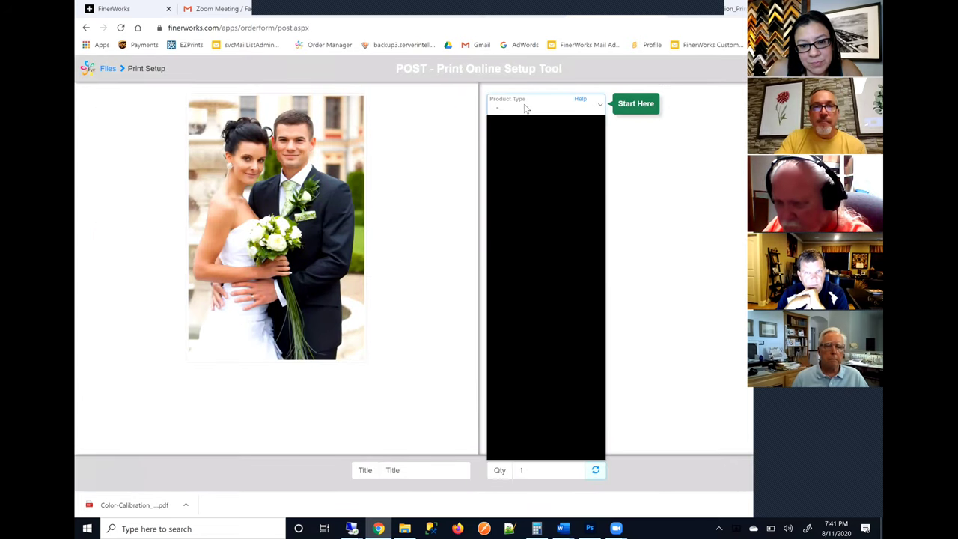
click(528, 158)
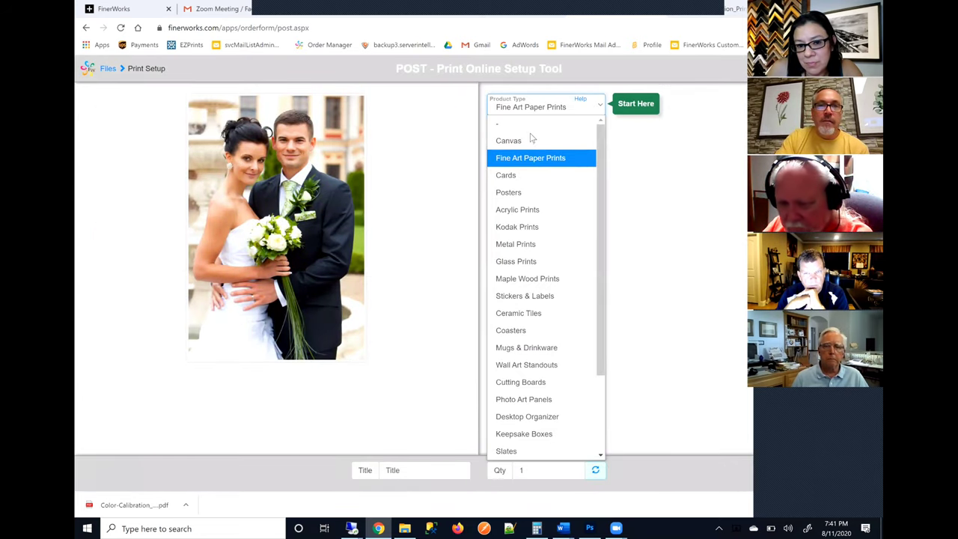
click(531, 136)
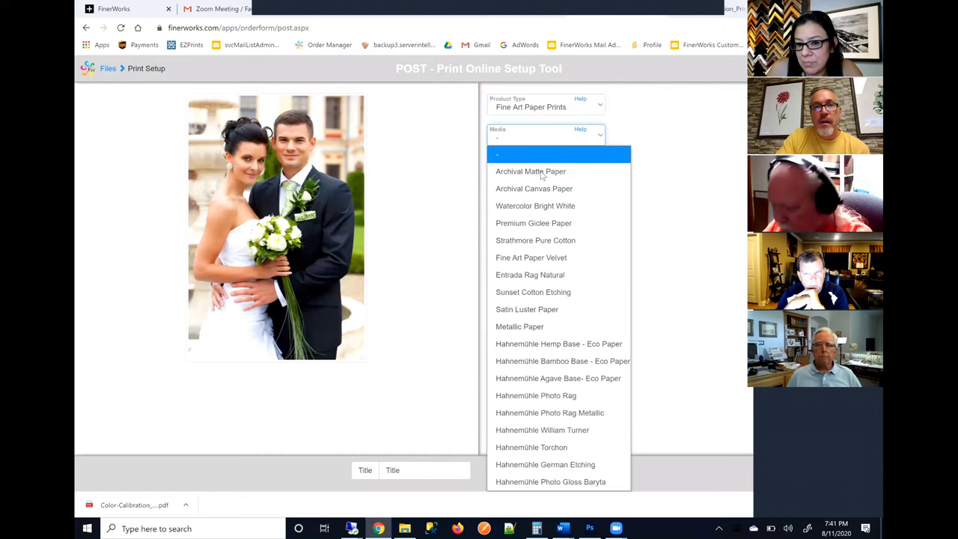
click(536, 164)
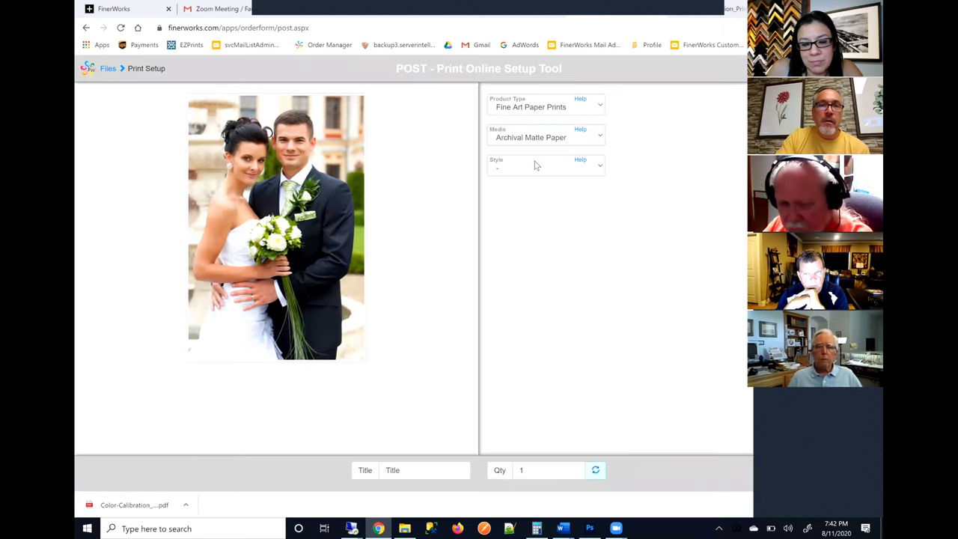
Step: Set the print's style to 1/2" Extra Border Added and its size to 8x10
click(536, 165)
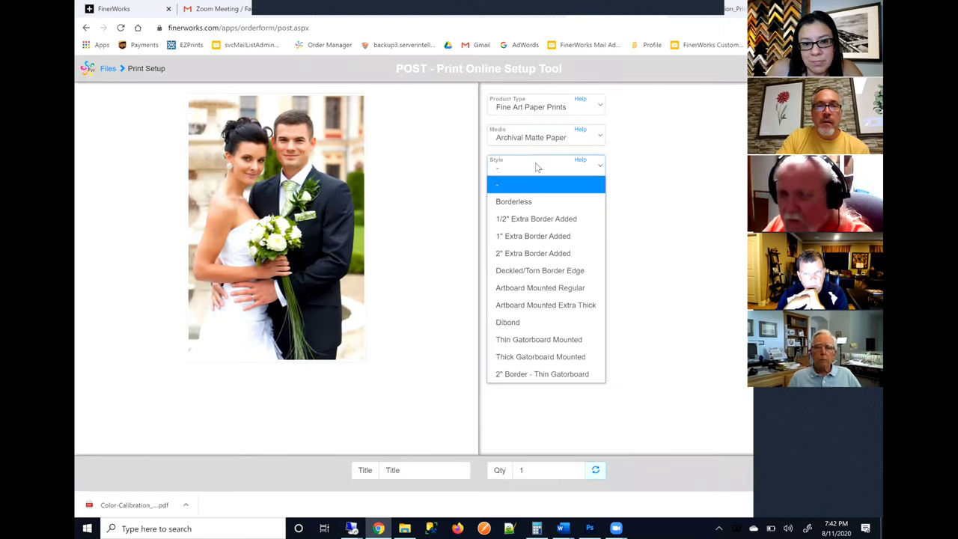
click(545, 220)
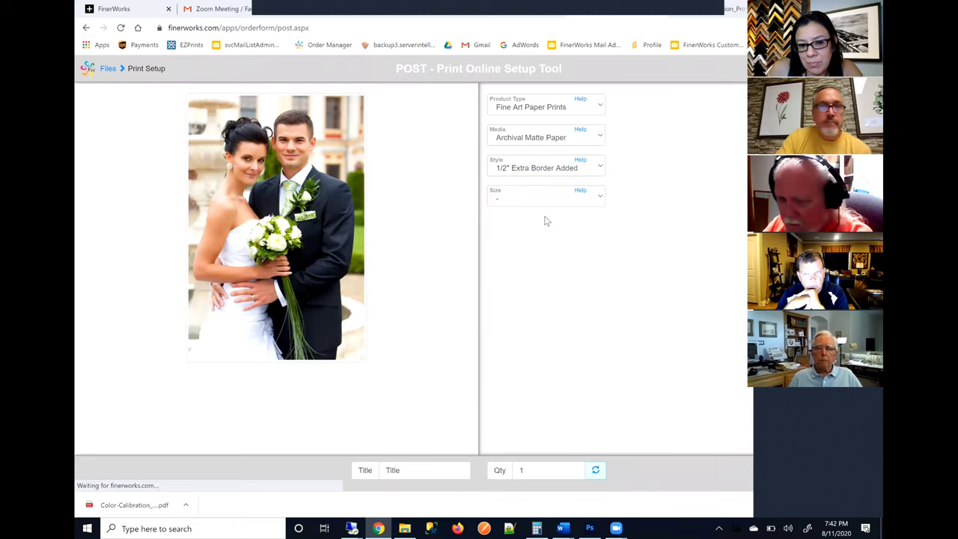
click(538, 207)
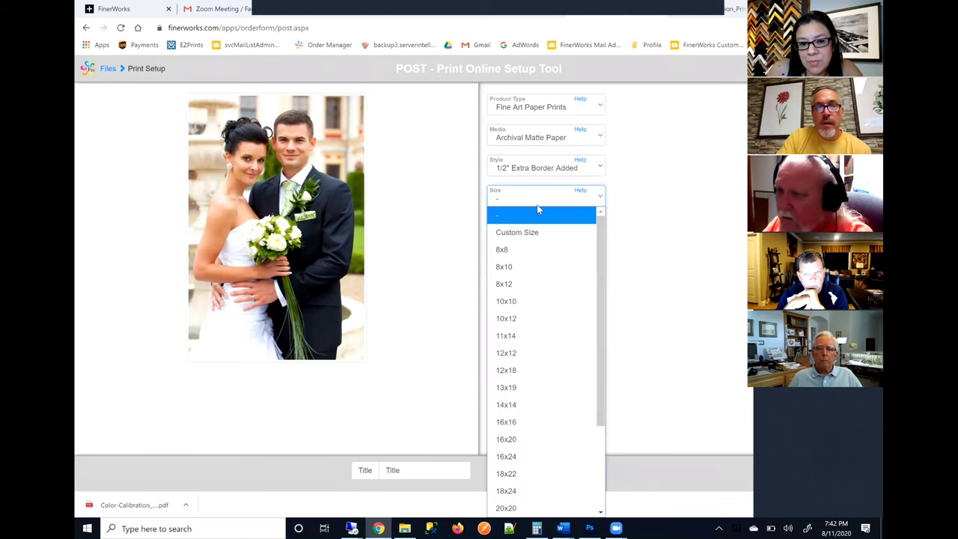
click(534, 268)
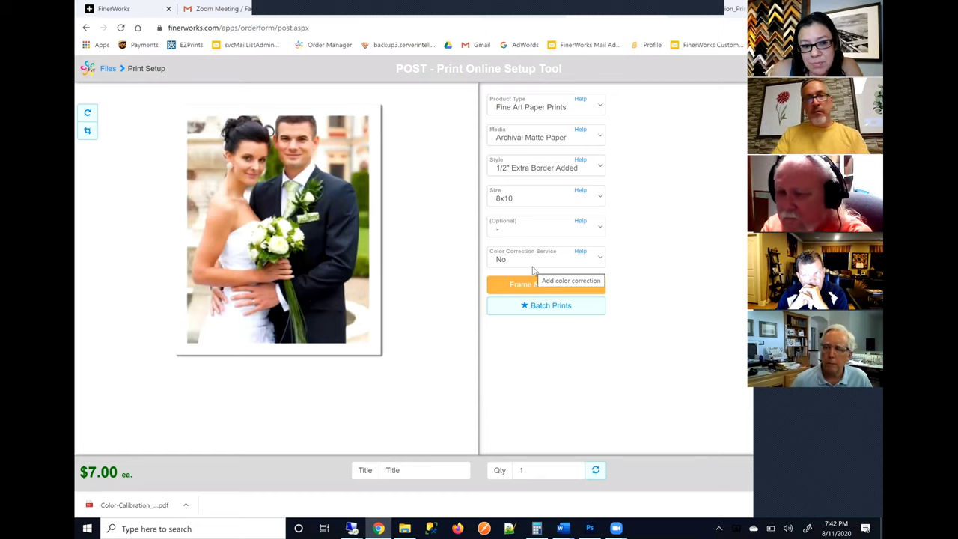
Step: Move the bordered print's crop box up to the photo's upper edge to include the space above the couple's heads, and return to Print Setup
mouse_move(369, 250)
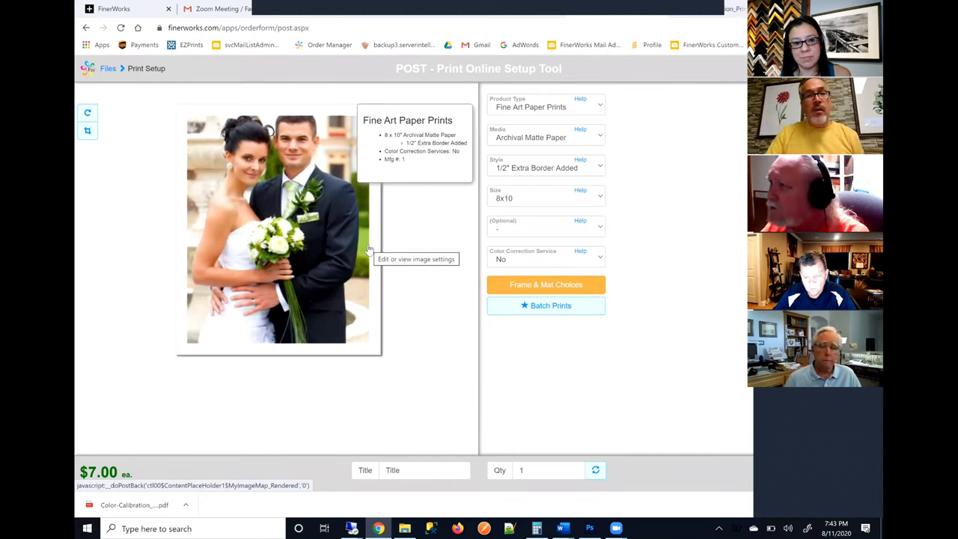
click(315, 236)
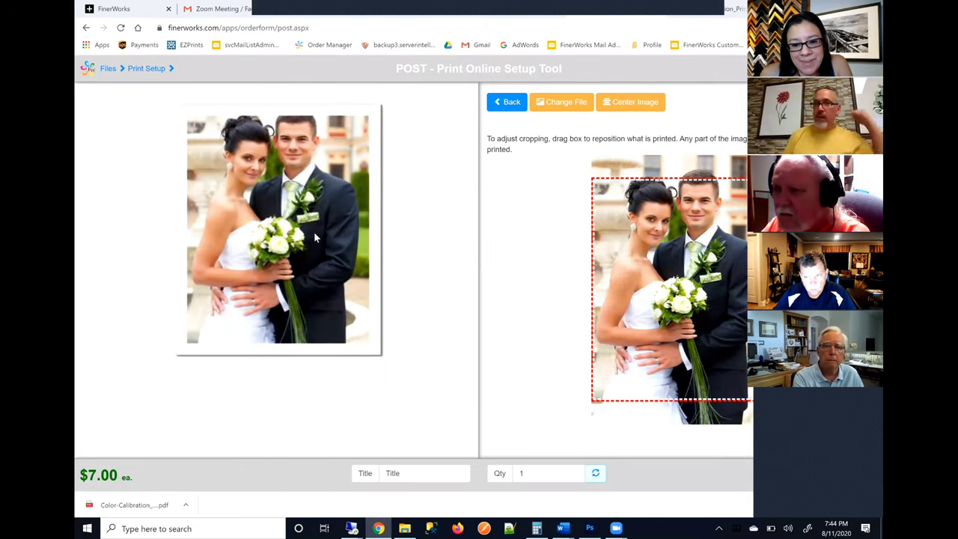
mouse_move(314, 237)
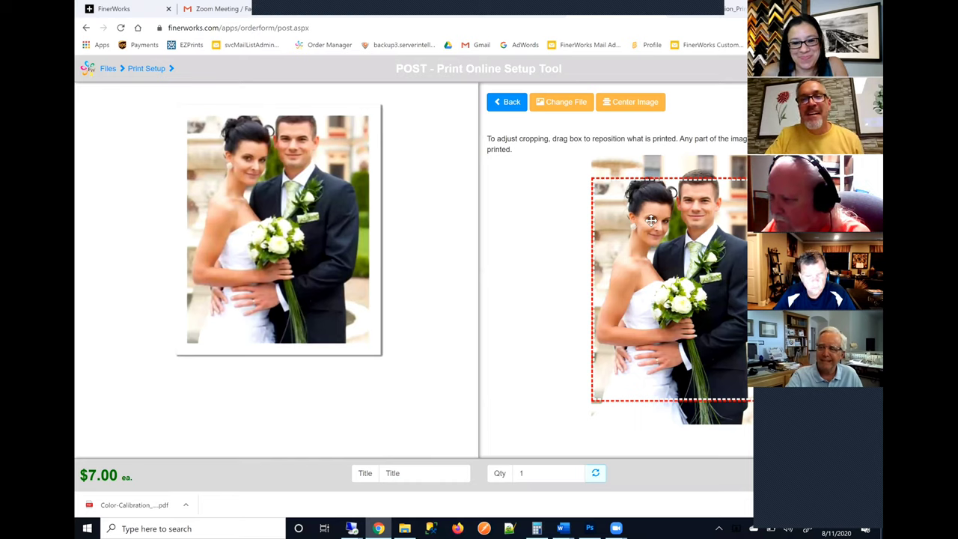
drag(650, 220, 651, 220)
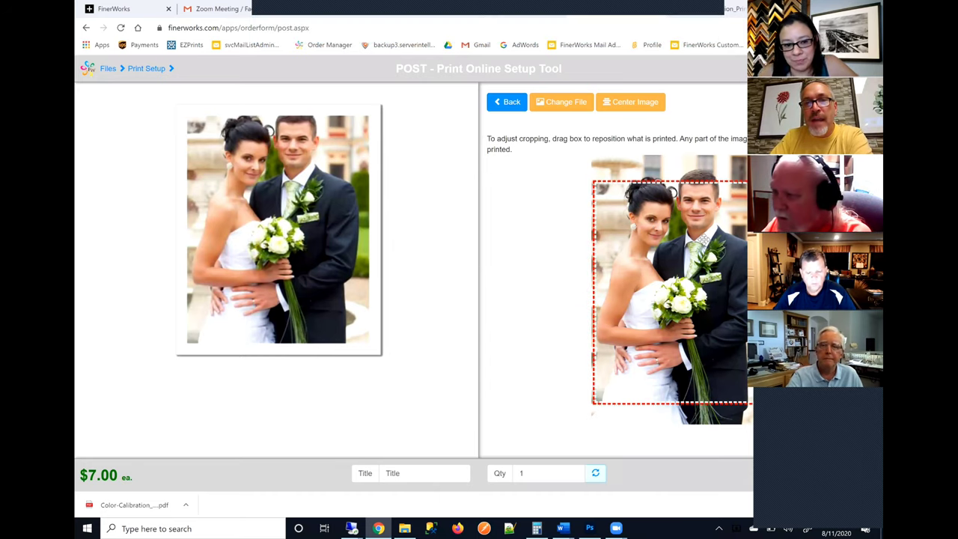
drag(704, 240, 704, 219)
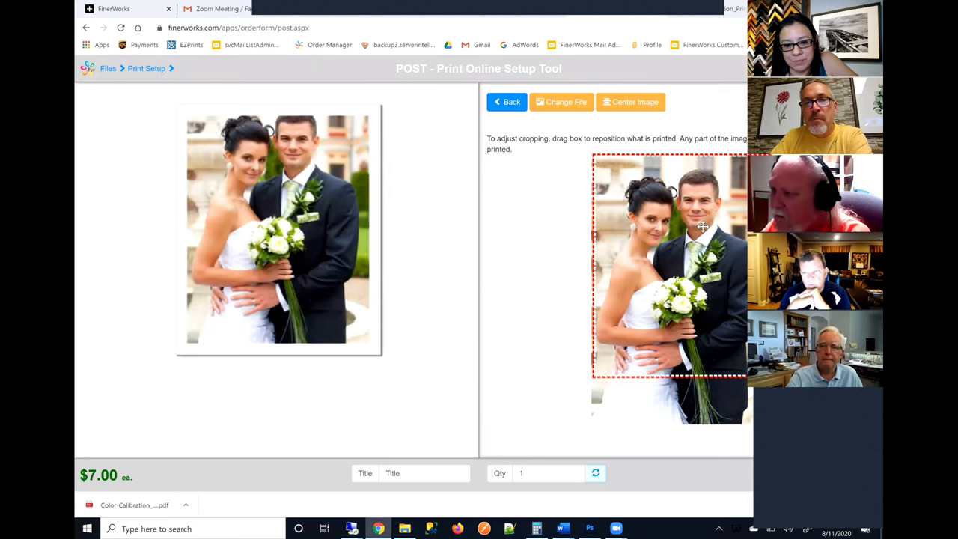
click(509, 104)
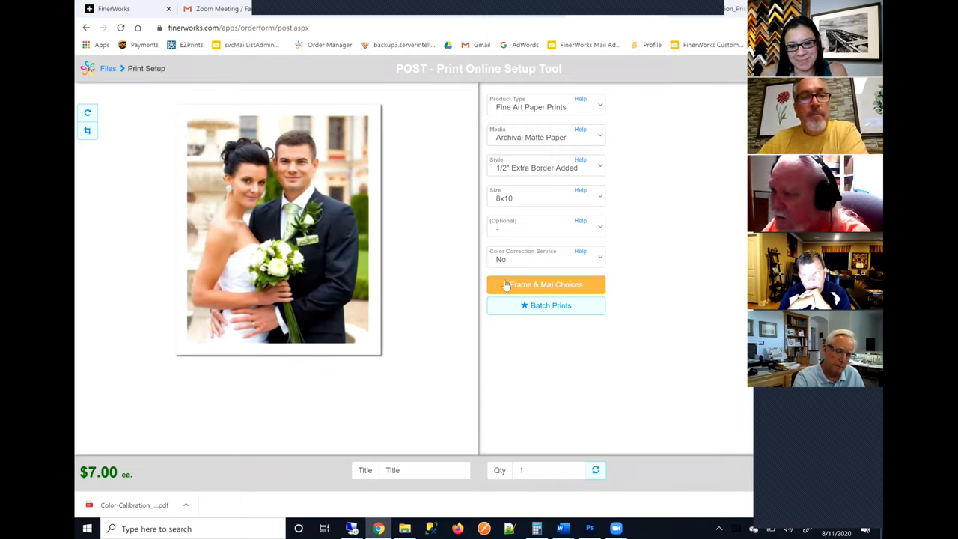
Step: Change the print's style to Borderless and choose the 8x10 size for it
mouse_move(389, 269)
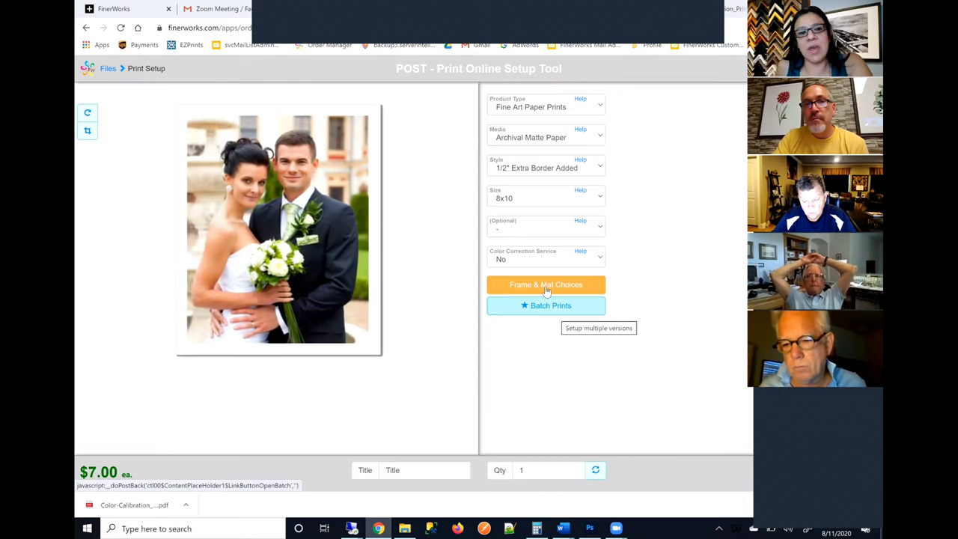
click(531, 201)
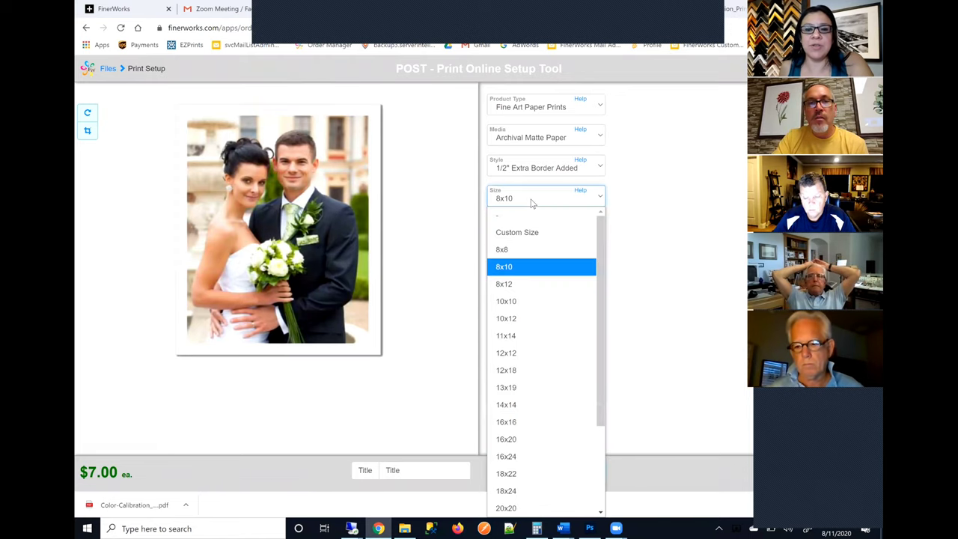
click(537, 198)
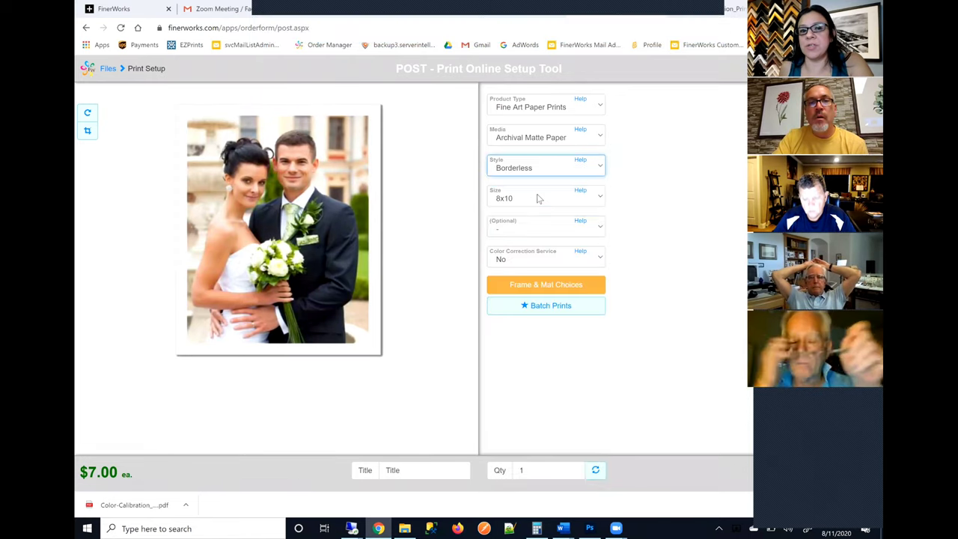
click(537, 199)
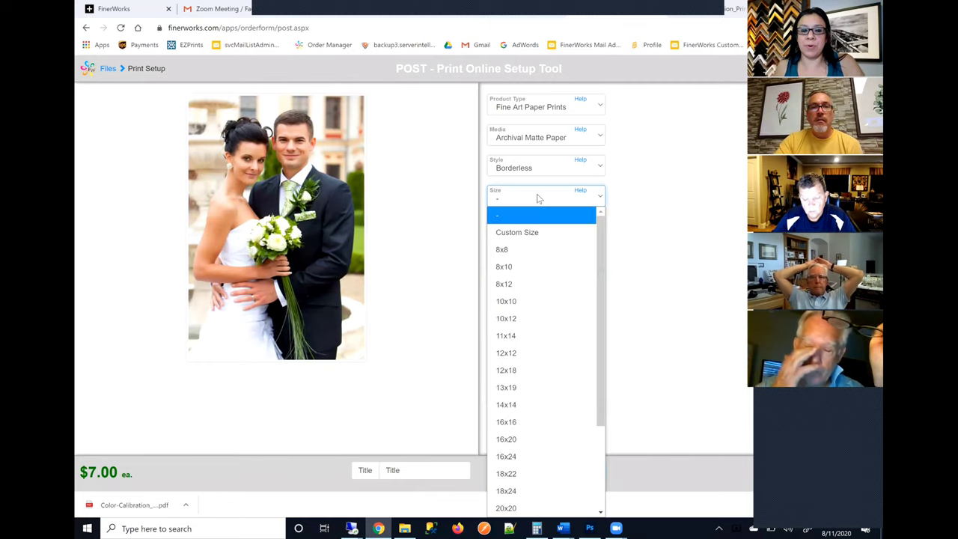
click(540, 262)
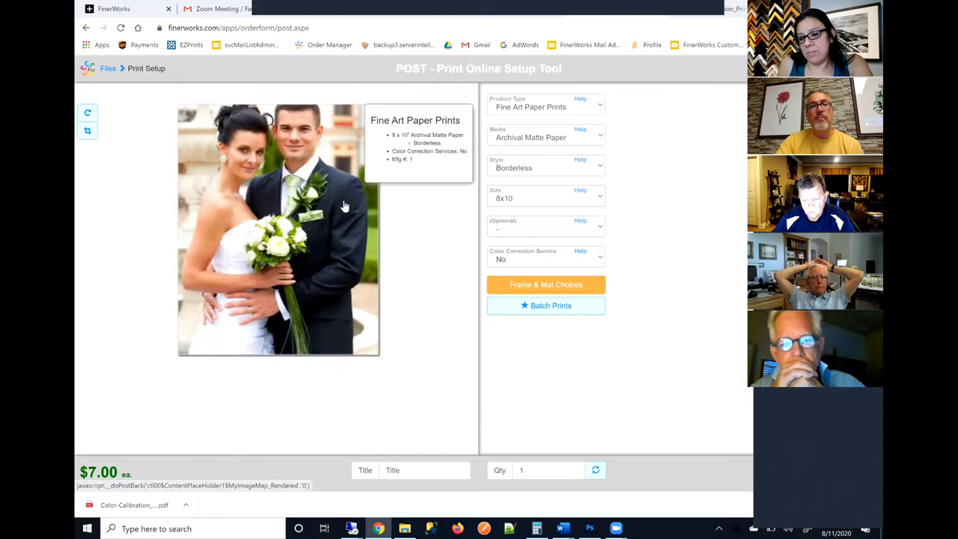
Step: Reposition the borderless print's crop box at the photo's upper edge and return to Print Setup
click(303, 232)
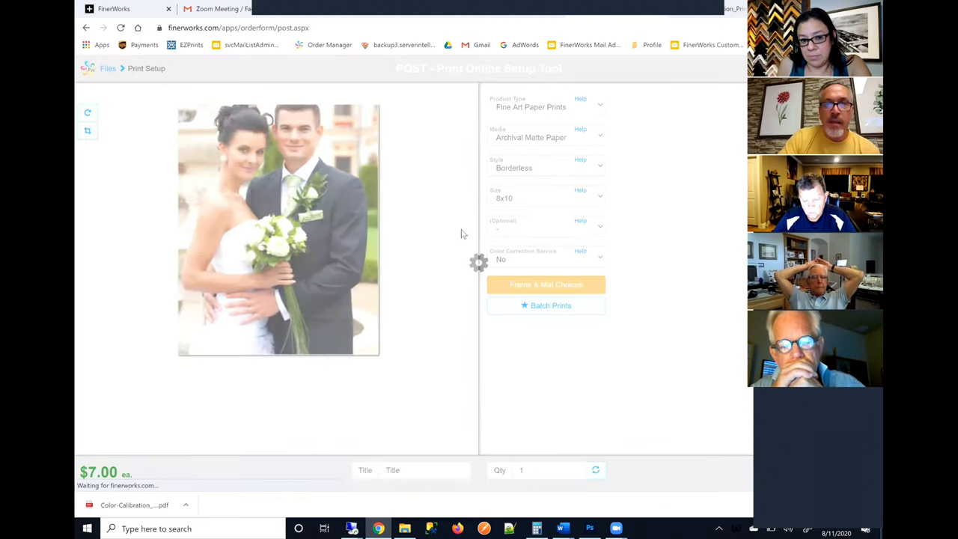
drag(660, 238, 659, 217)
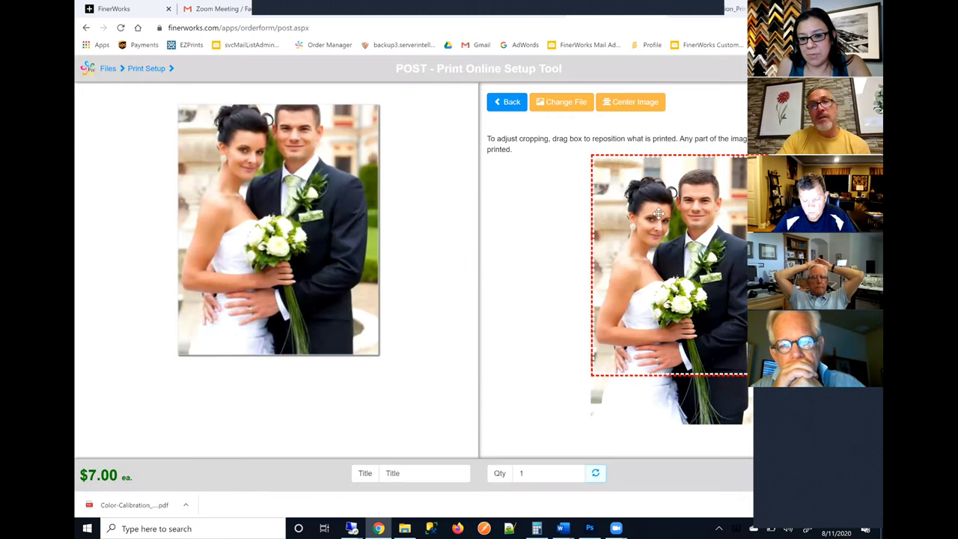
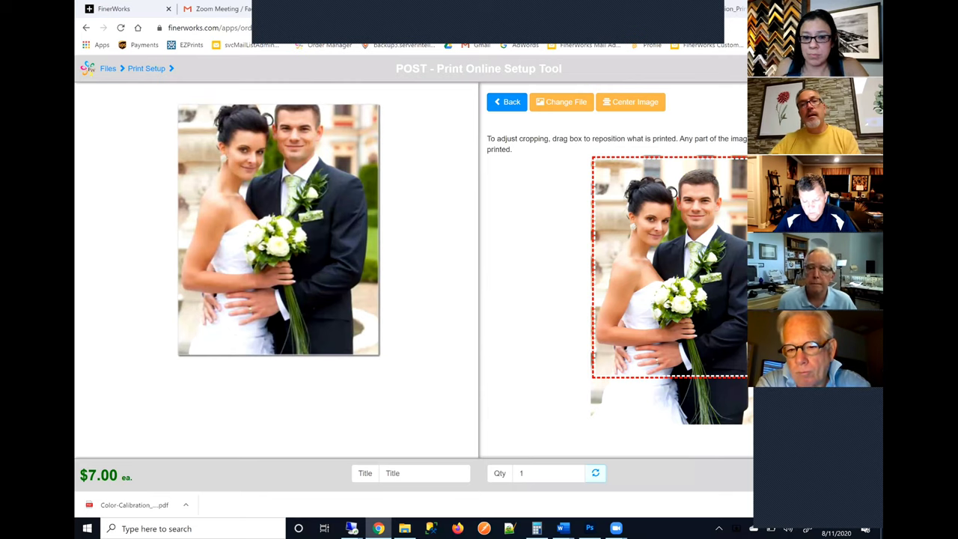
click(506, 111)
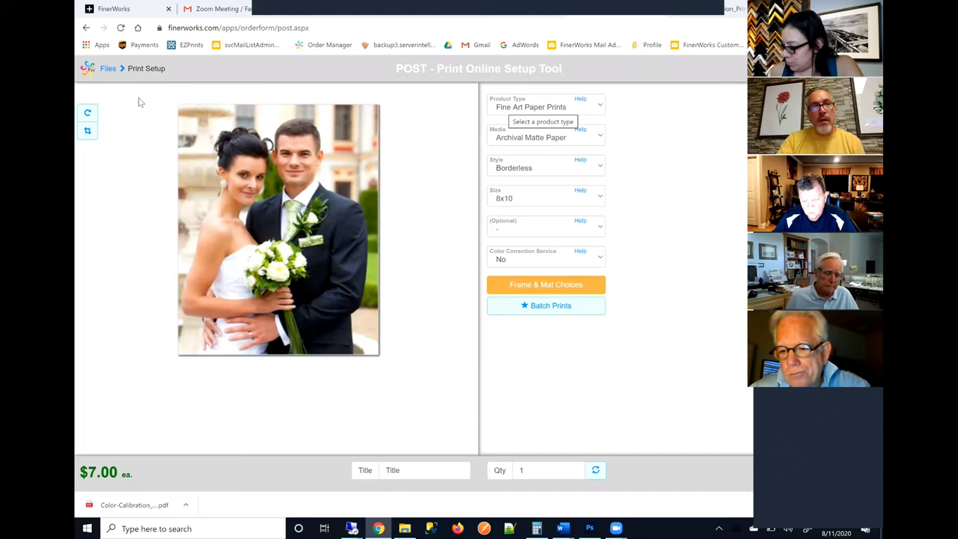
Step: Switch to Photoshop, apply the pending 8 by 10 crop to the wedding photo and activate the Move tool
mouse_move(411, 218)
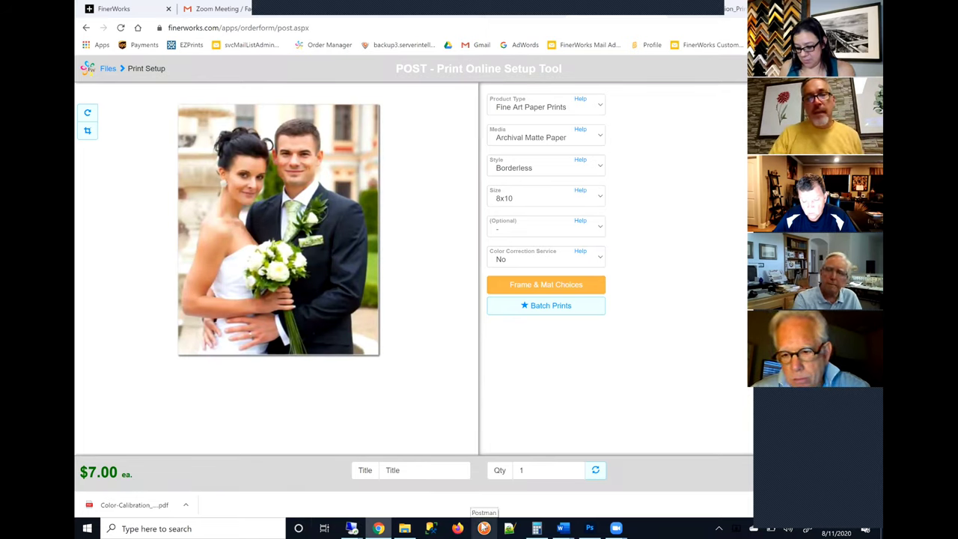
click(589, 528)
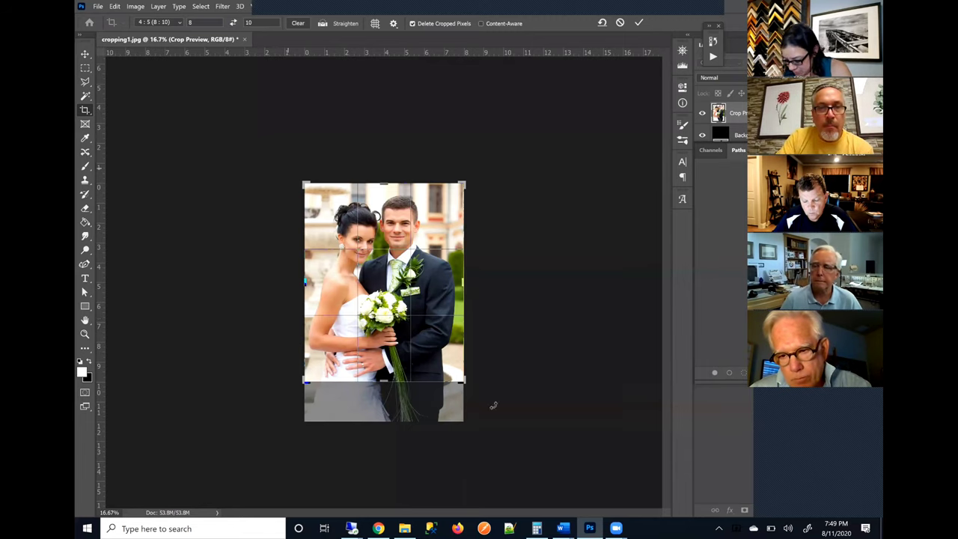
click(86, 57)
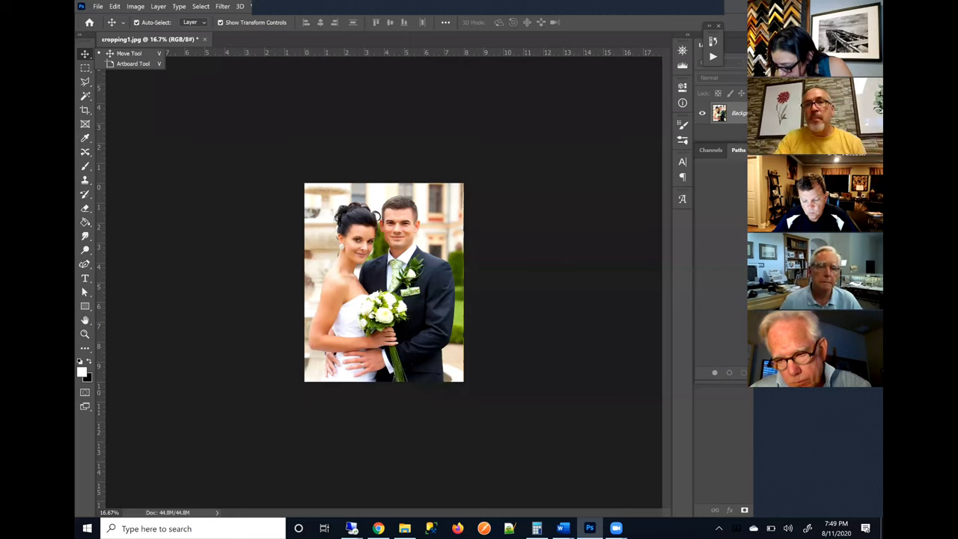
key(Escape)
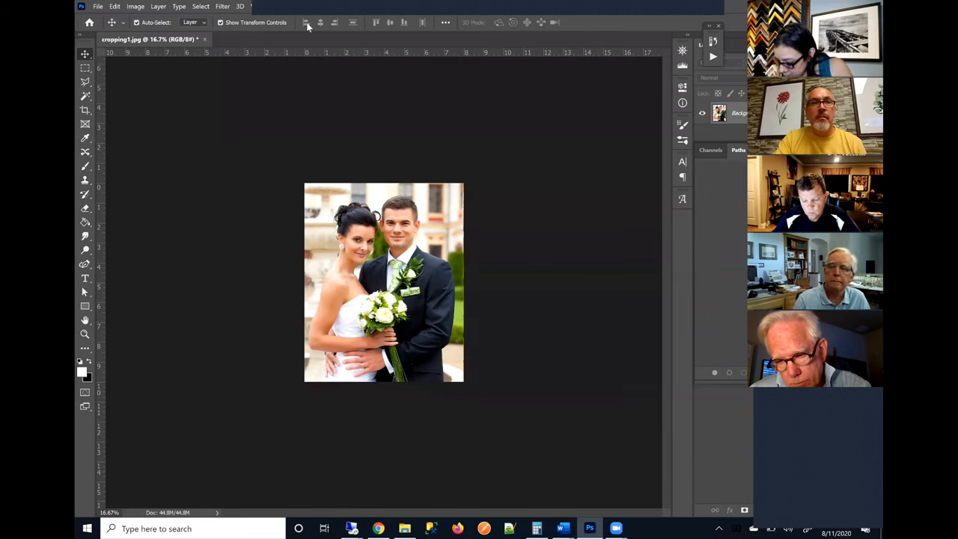
Step: Show the document's History and revert the wedding photo to its Open state, before the image resize and crop
click(281, 9)
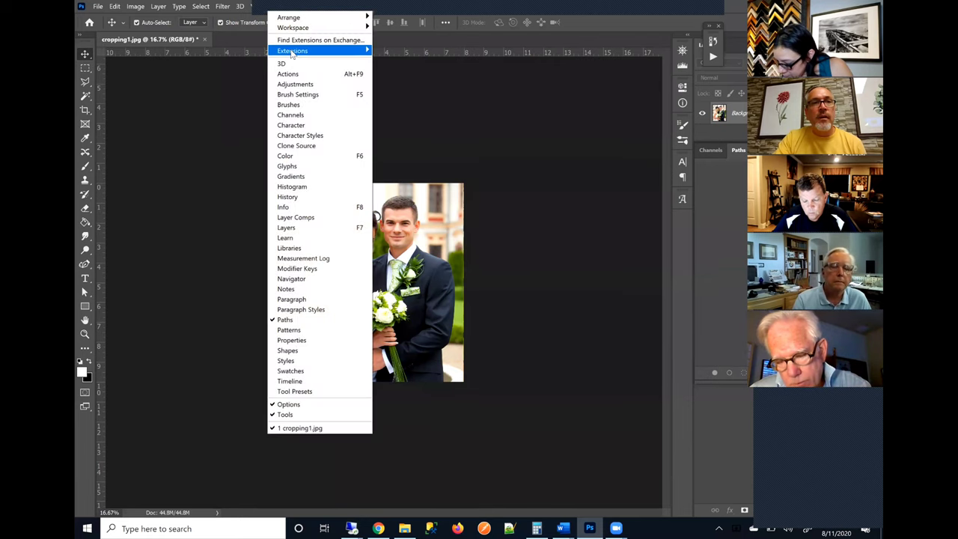
click(293, 11)
click(293, 11)
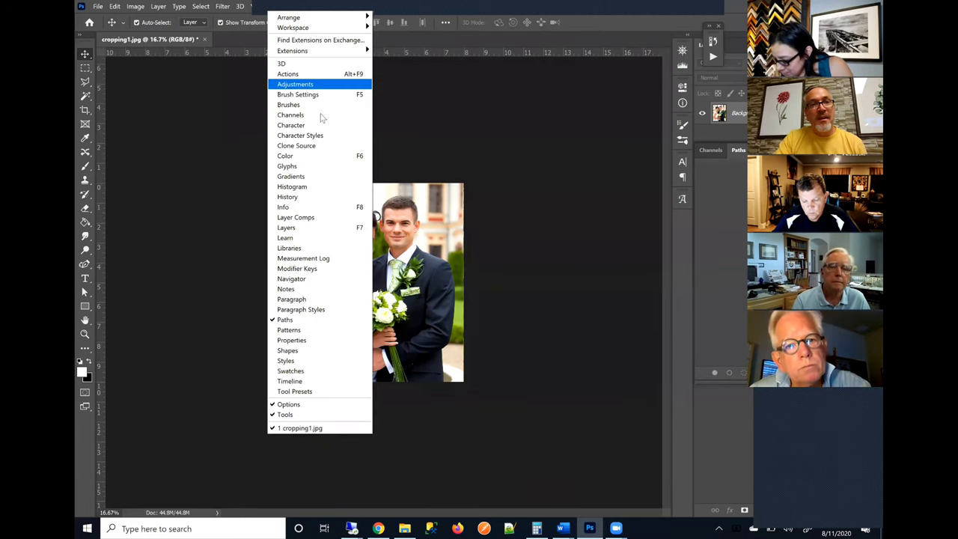
click(312, 197)
click(642, 76)
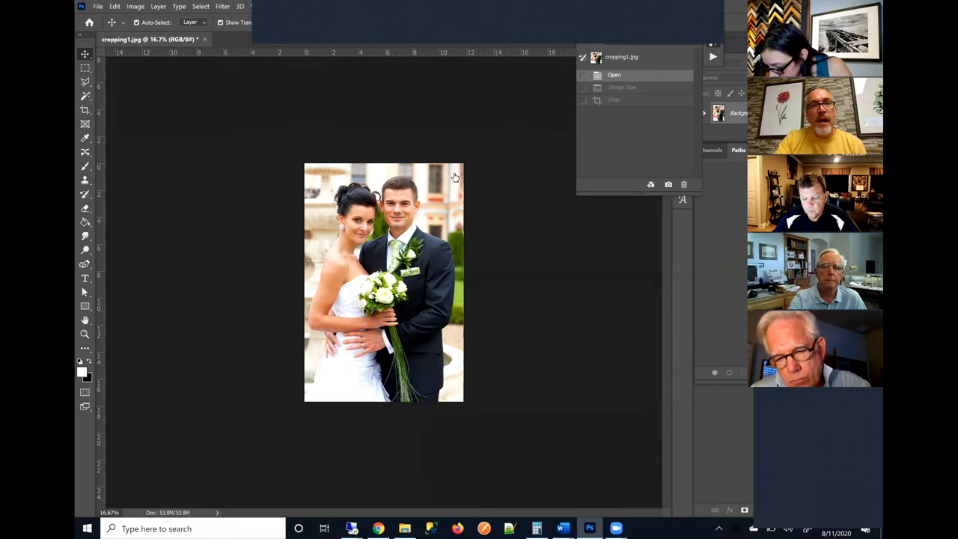
Step: Start a new document and set its size units to inches
key(ctrl+n)
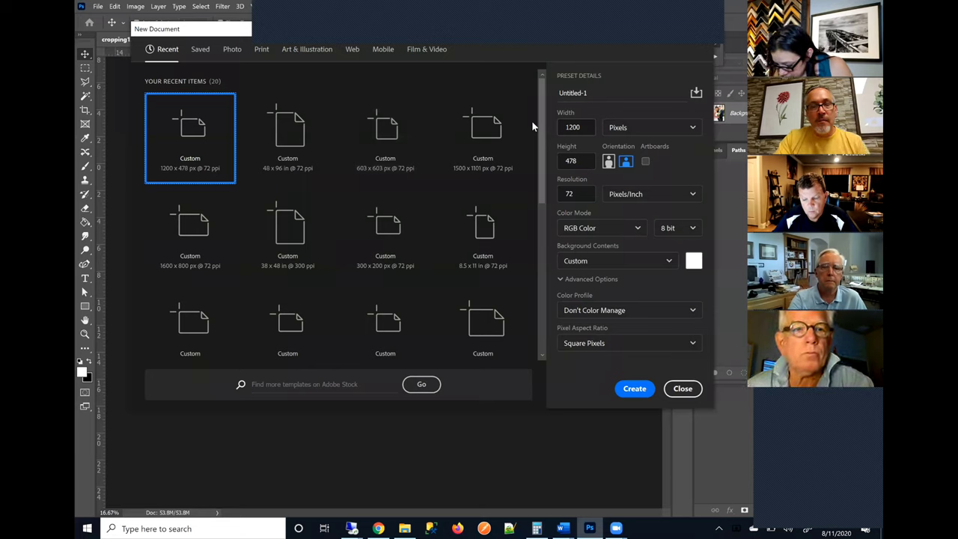
text(8)
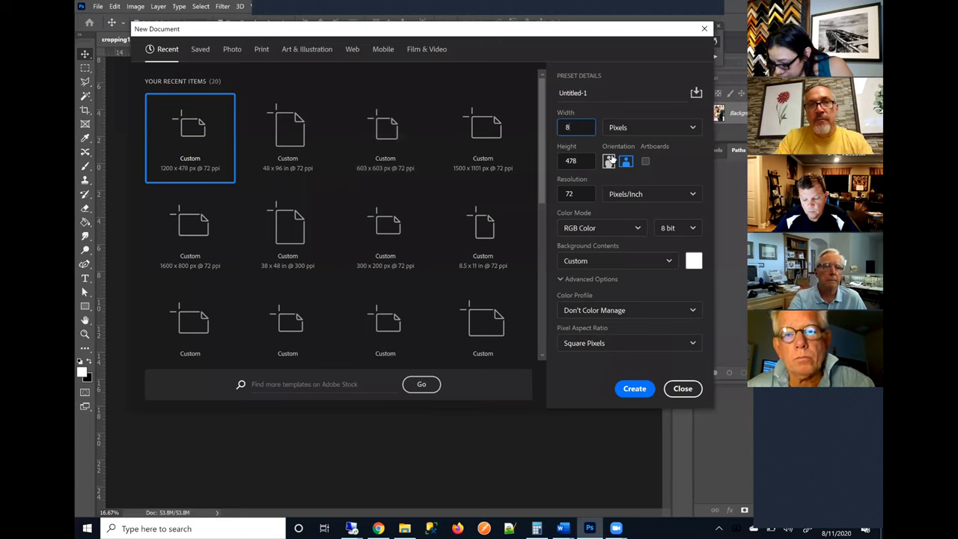
key(Tab)
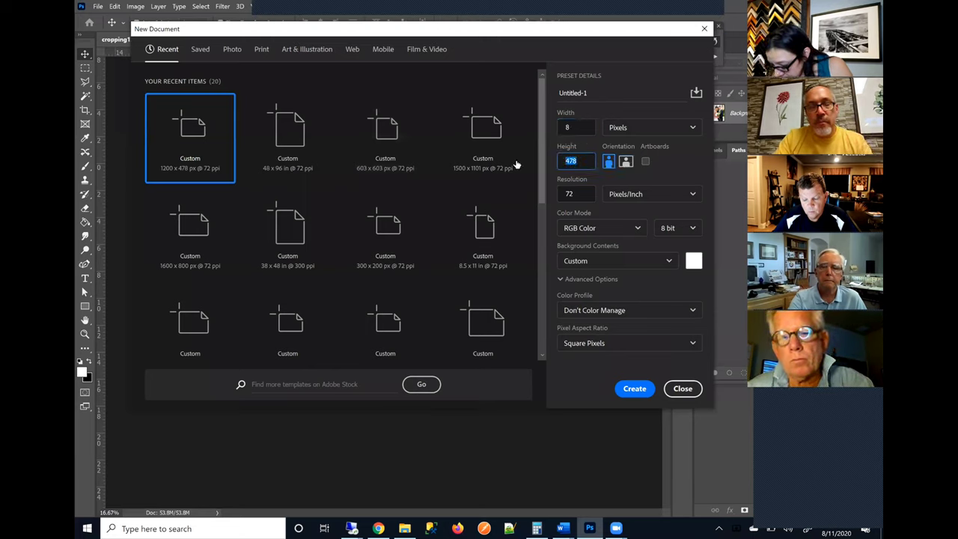
click(674, 133)
click(621, 166)
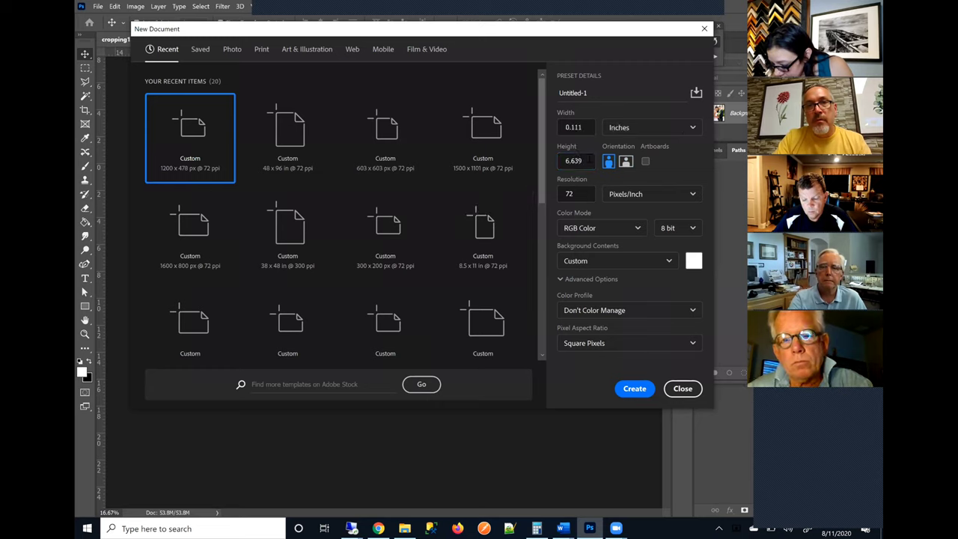
Step: Set the new document to 8 inches wide, 10 inches high and 300 pixels/inch, and create it
click(591, 126)
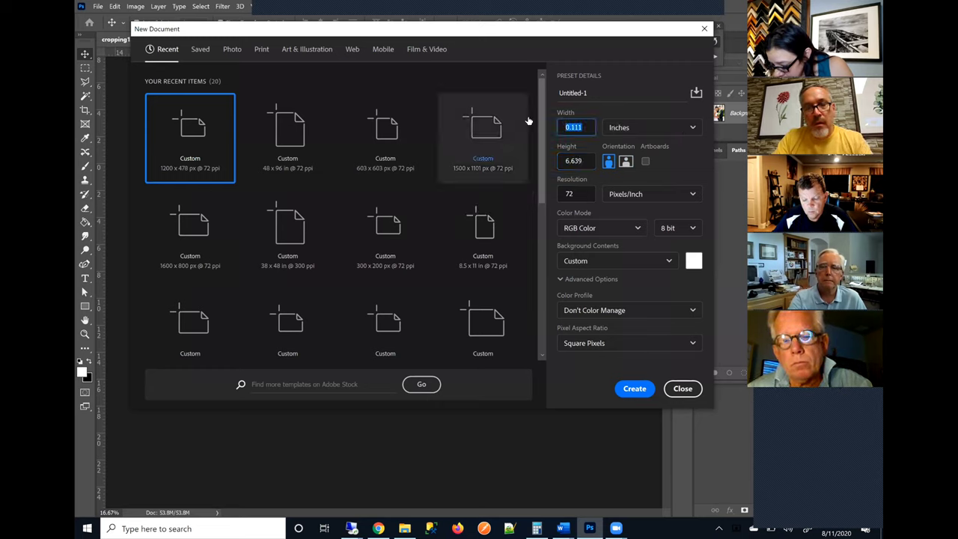
text(8)
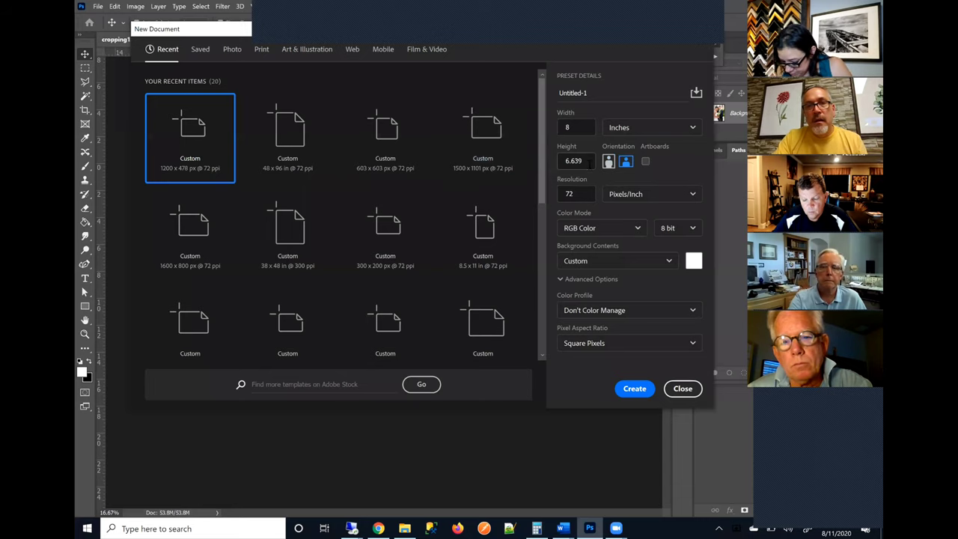
click(590, 162)
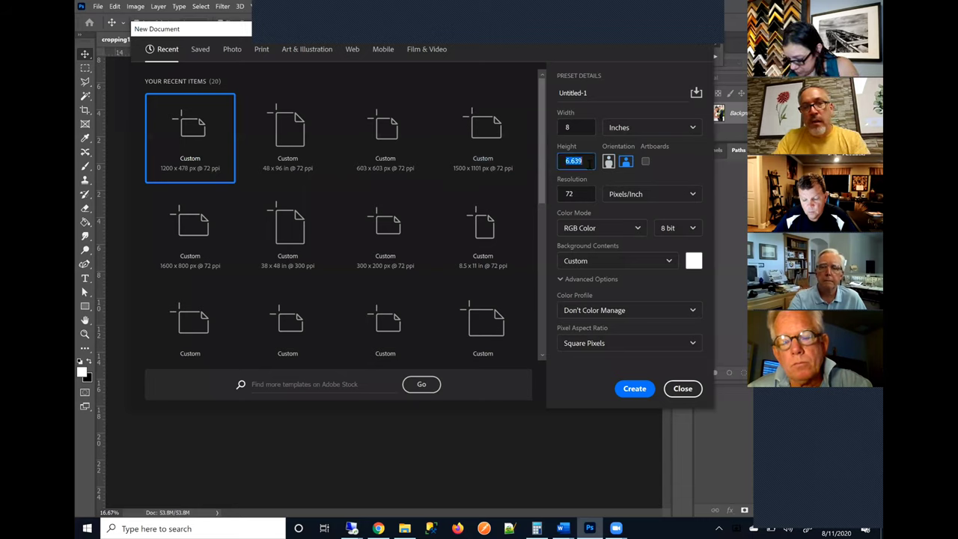
text(10)
key(Tab)
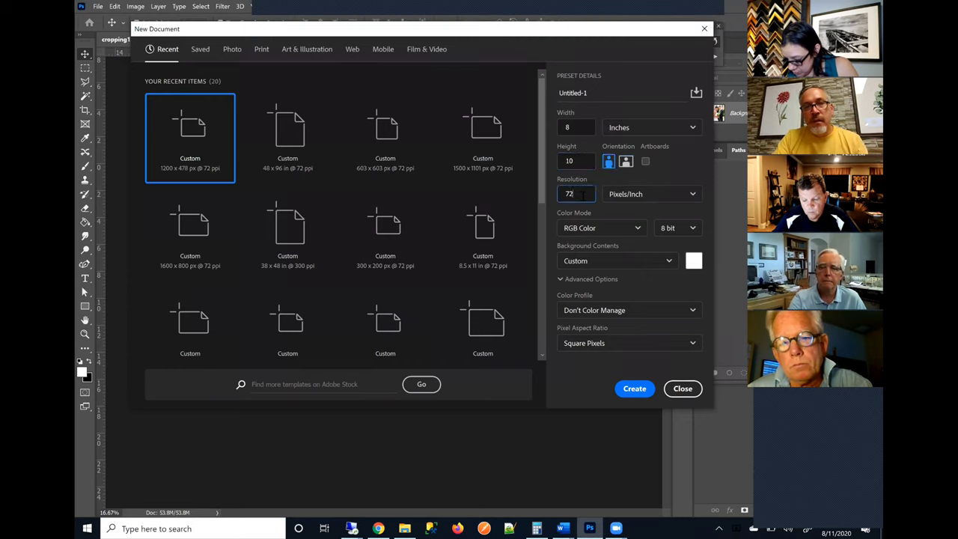
text(3)
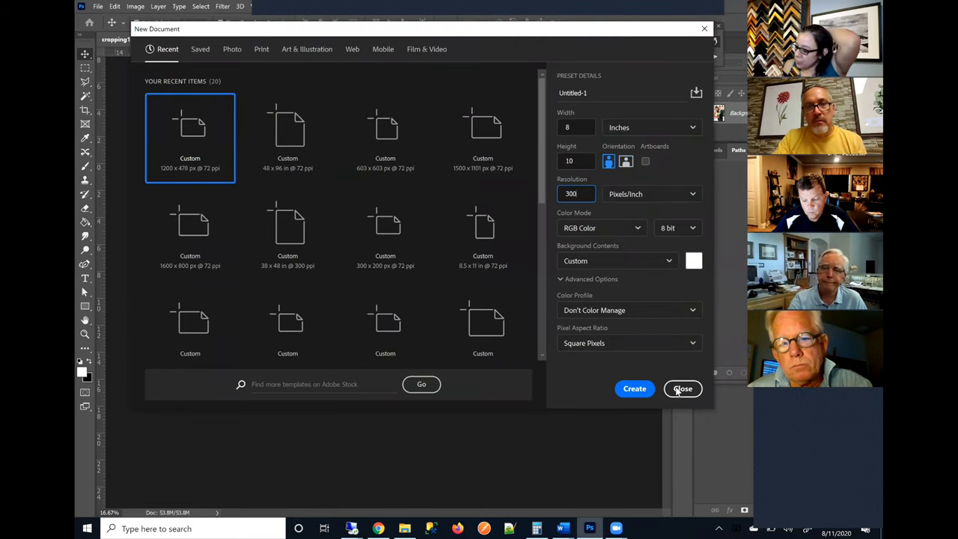
text(00)
key(Return)
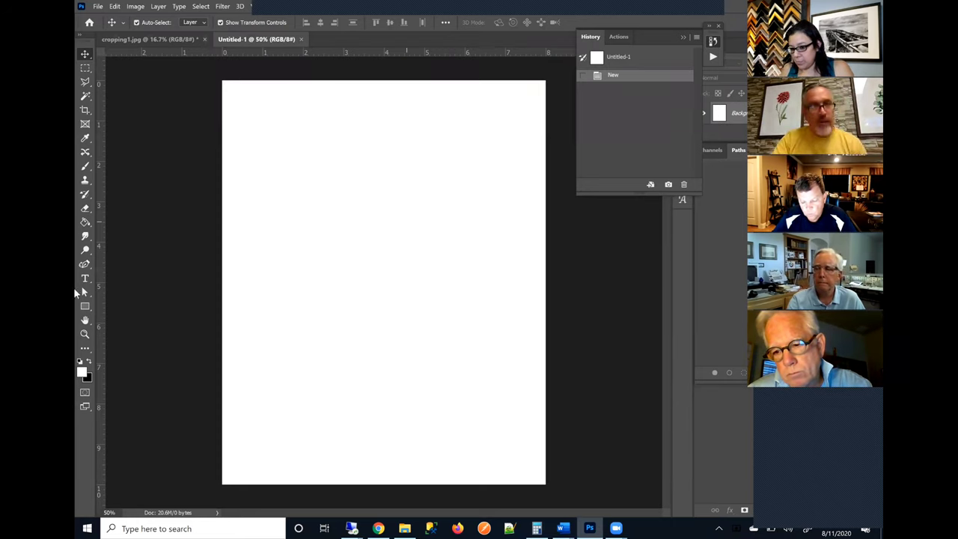
Step: Place cropping1.jpg as an embedded image on the blank canvas, commit the placement and deselect the photo
click(97, 6)
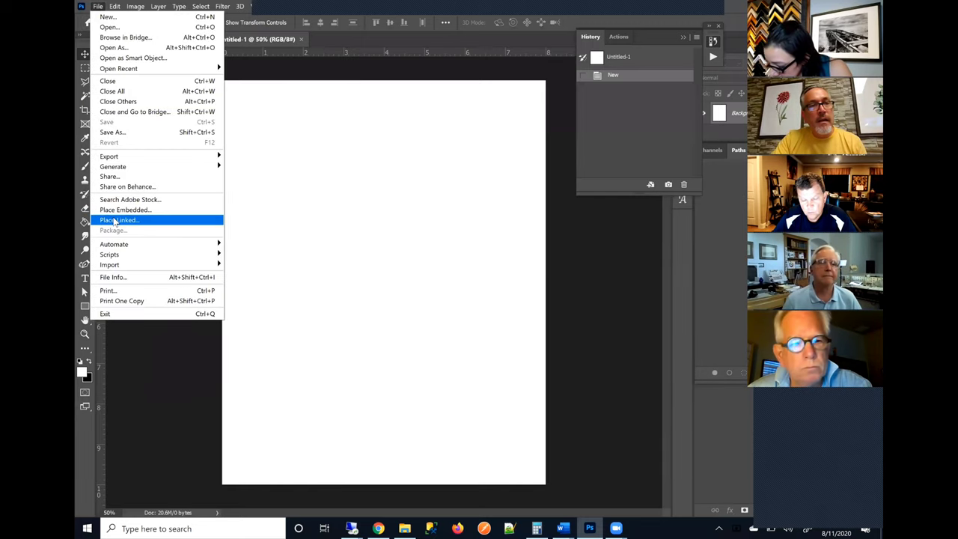
click(428, 222)
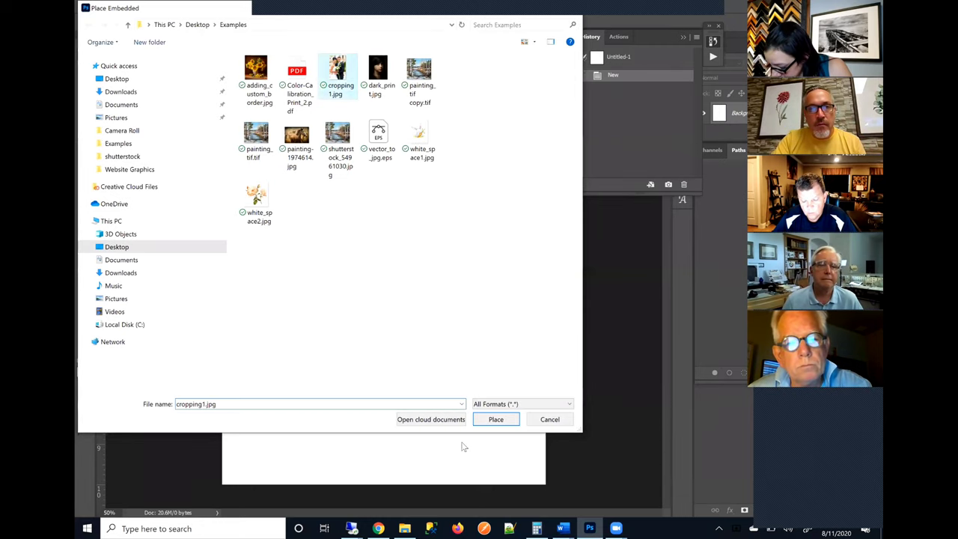
click(496, 420)
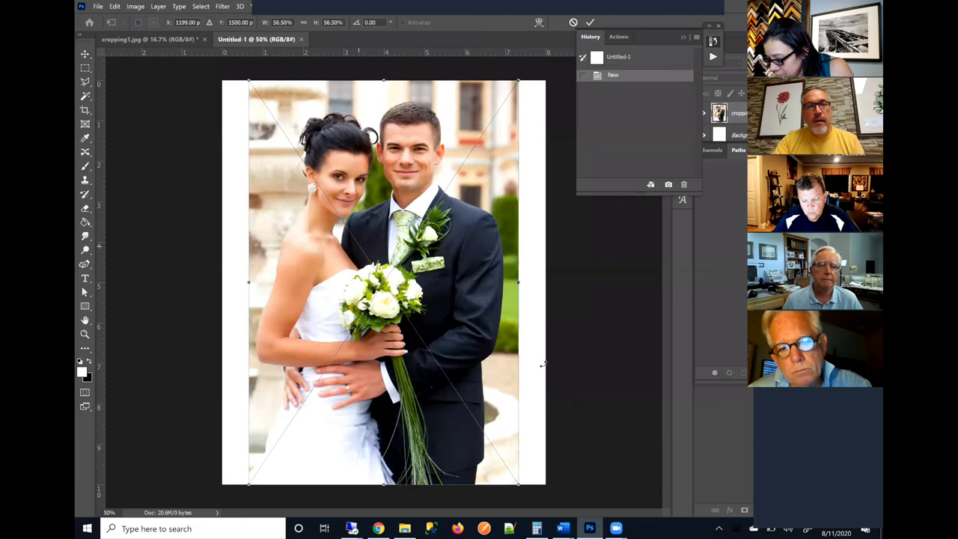
key(Return)
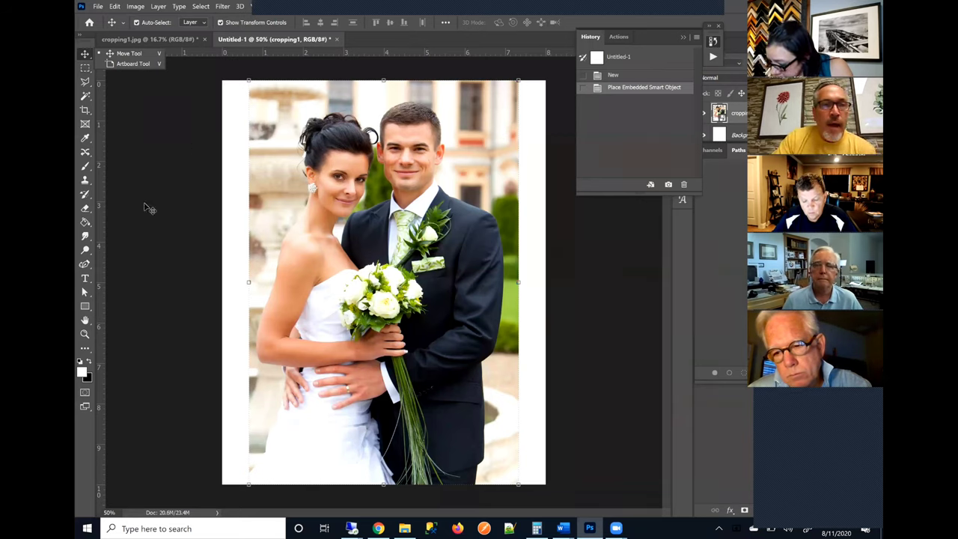
click(234, 166)
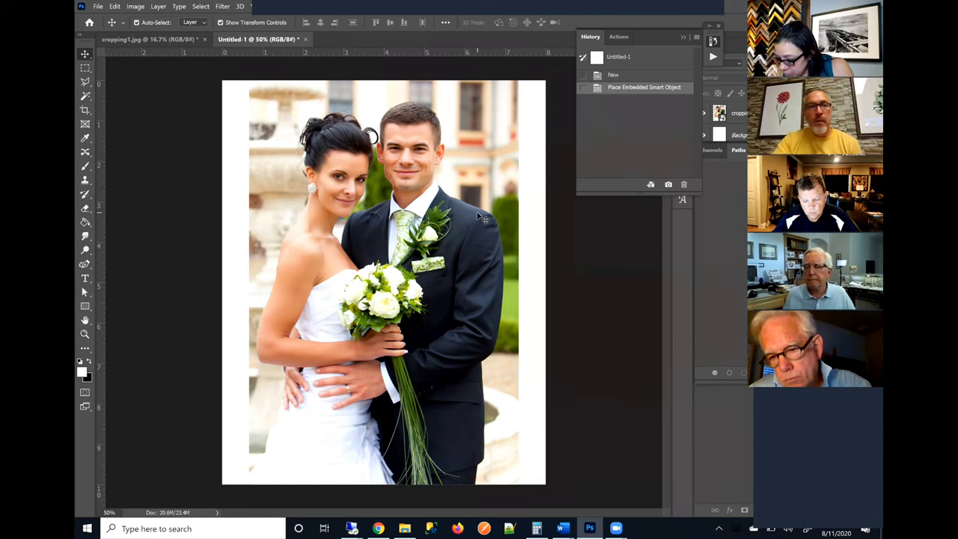
Step: Check the new document's dimensions and resolution in Image Size, leaving them as they are
click(137, 7)
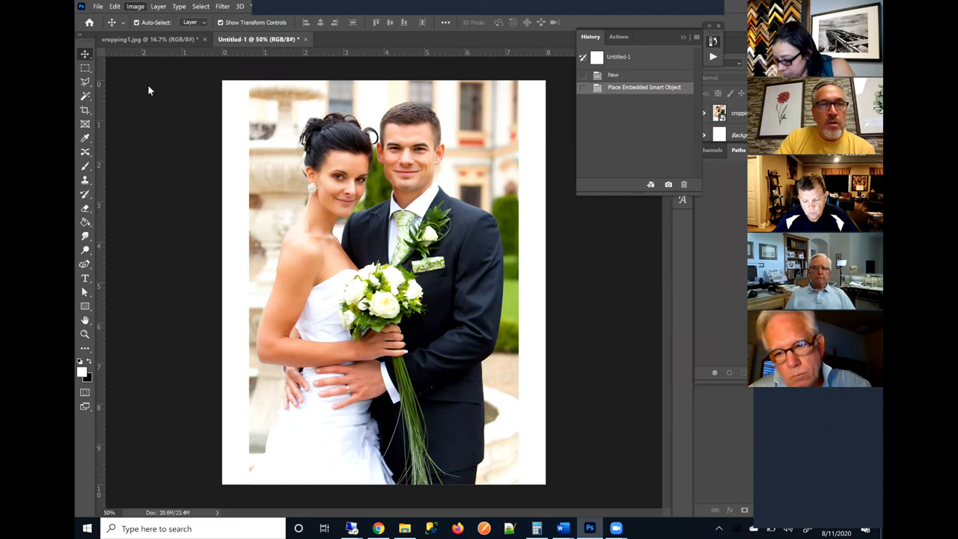
key(Up)
key(Return)
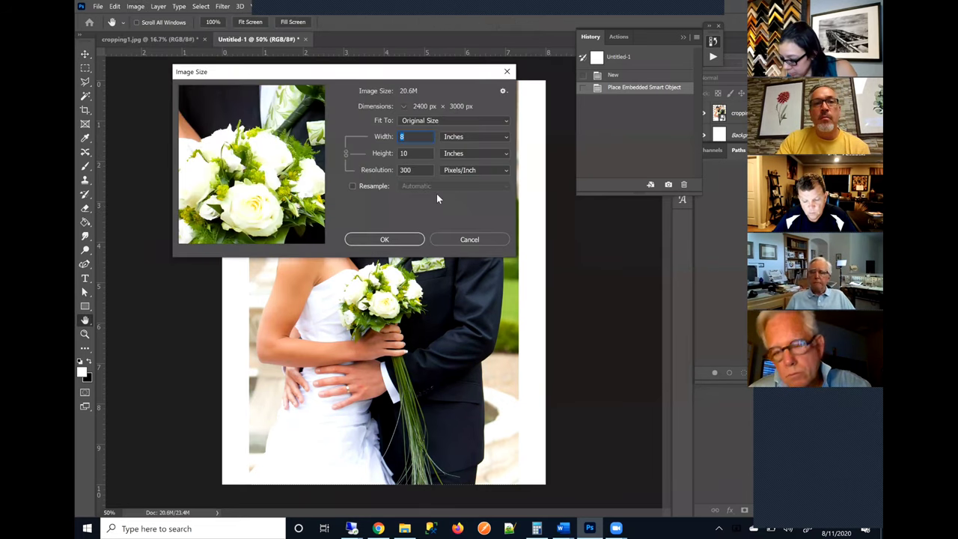
click(470, 243)
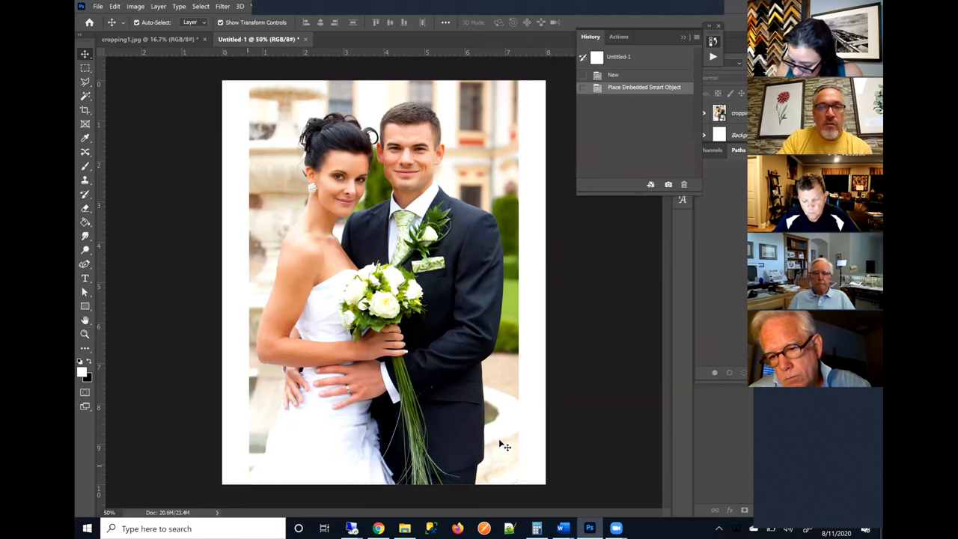
Step: Move the placed photo against the canvas's left edge and add a vertical guide along the photo's right edge
drag(425, 350, 405, 345)
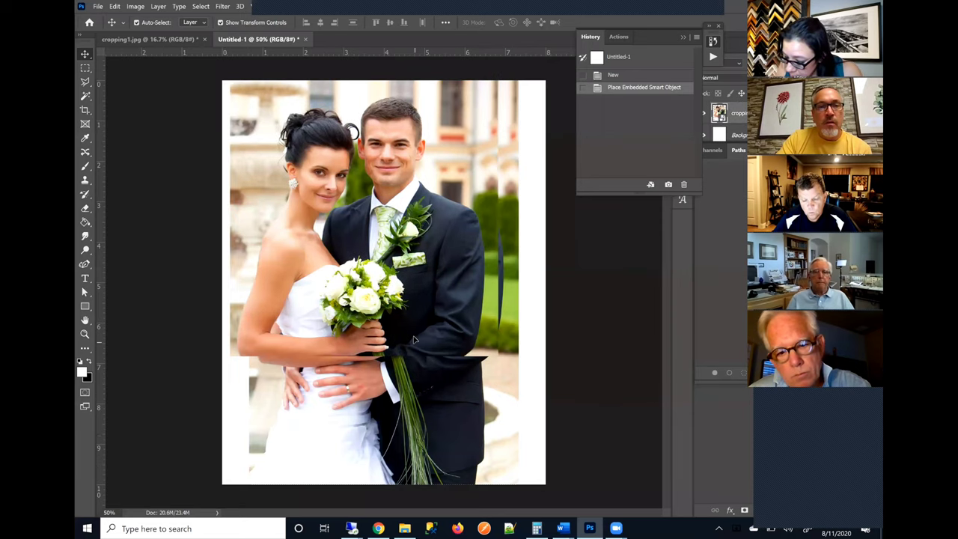
drag(419, 312, 416, 312)
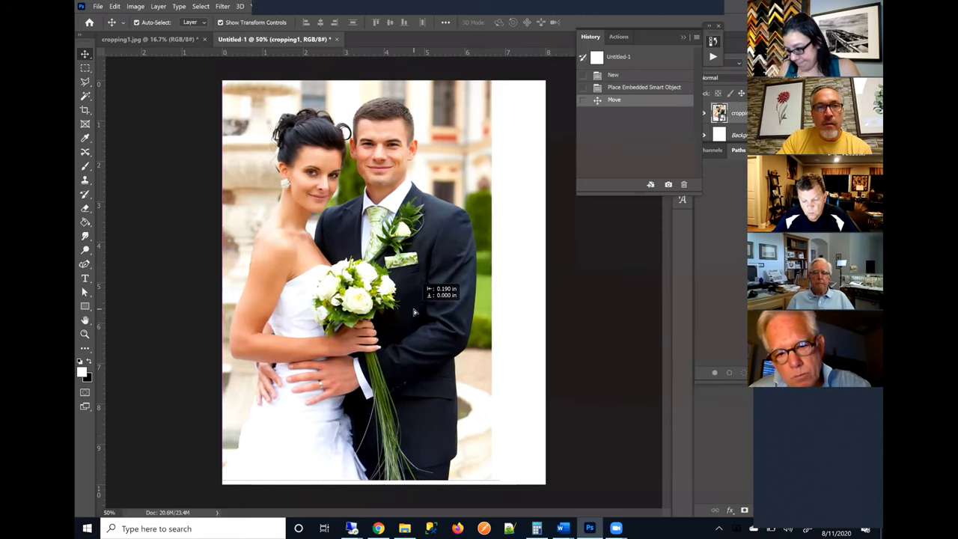
drag(99, 233, 497, 215)
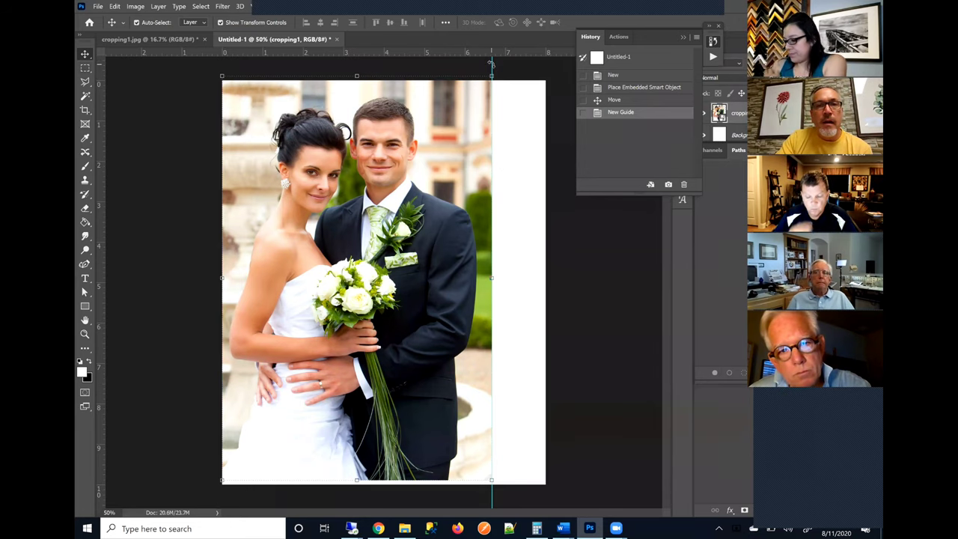
Step: Free-transform the photo to about 52% centred on the canvas, and move the vertical guide past the canvas's right edge
key(ctrl+t)
drag(492, 64, 529, 64)
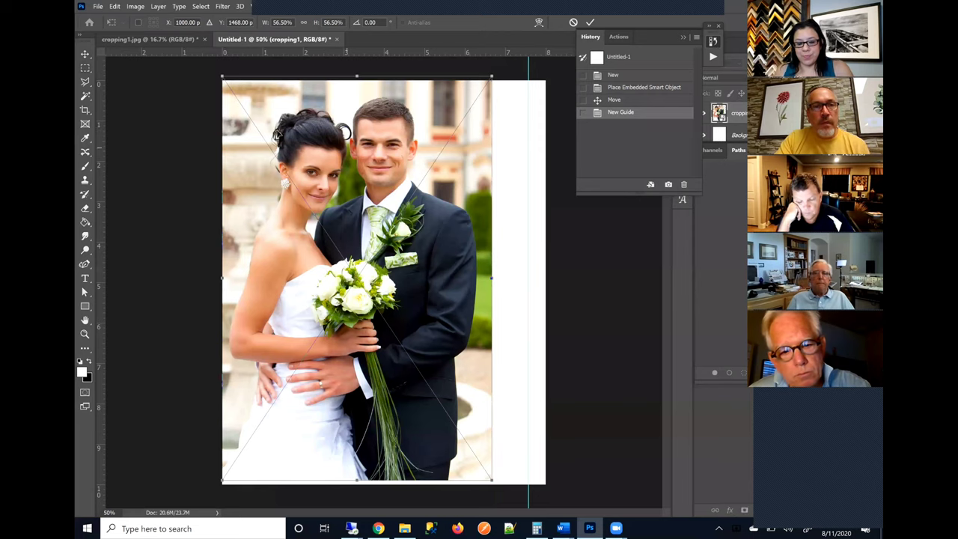
drag(315, 127, 341, 130)
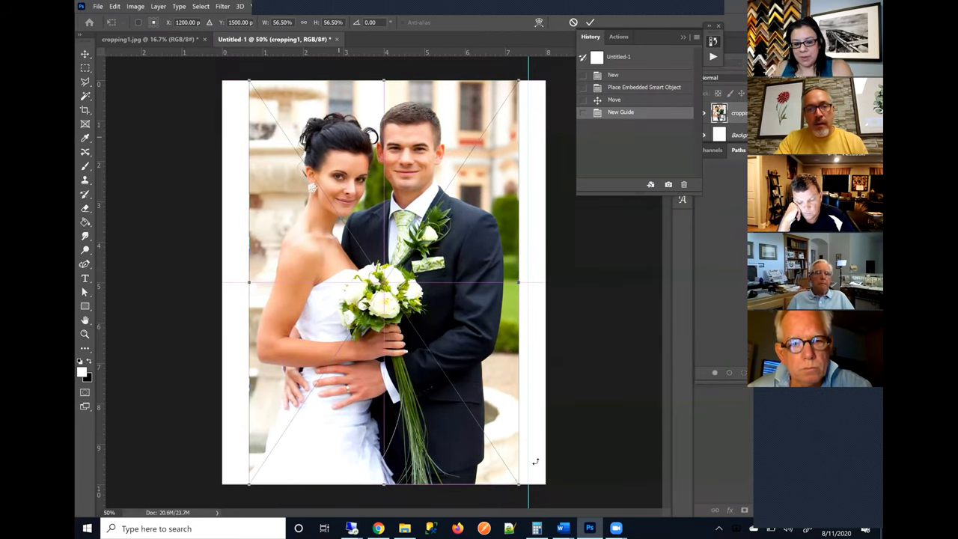
drag(506, 462, 488, 438)
drag(428, 324, 423, 324)
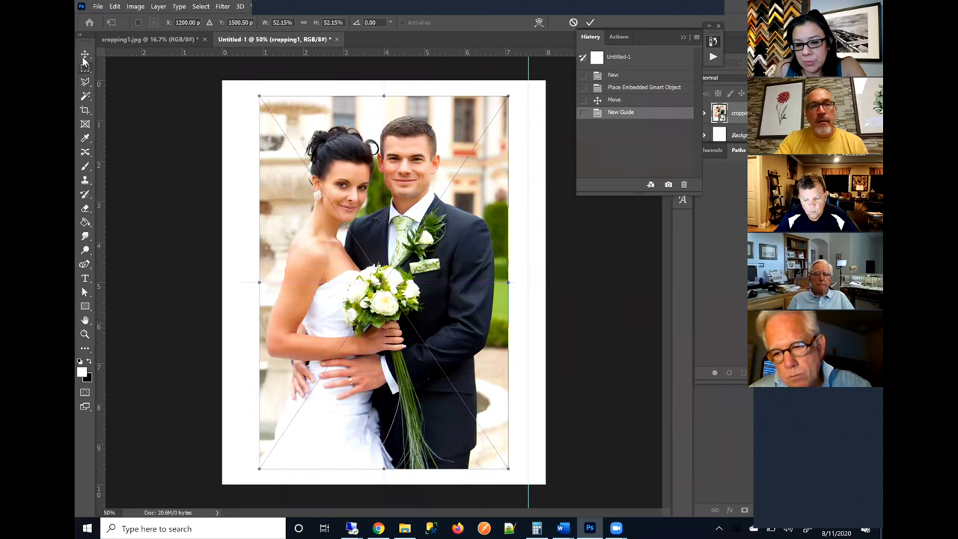
click(84, 58)
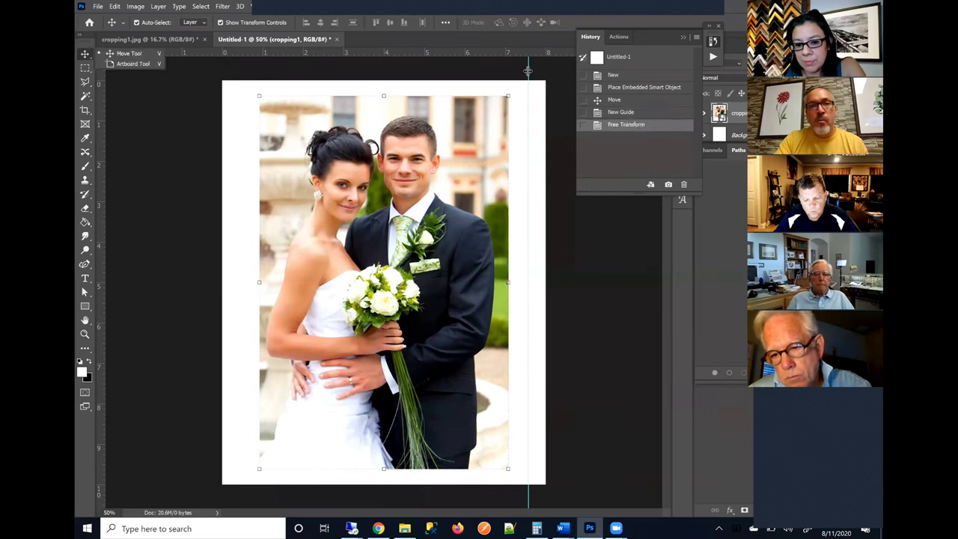
drag(528, 71, 555, 81)
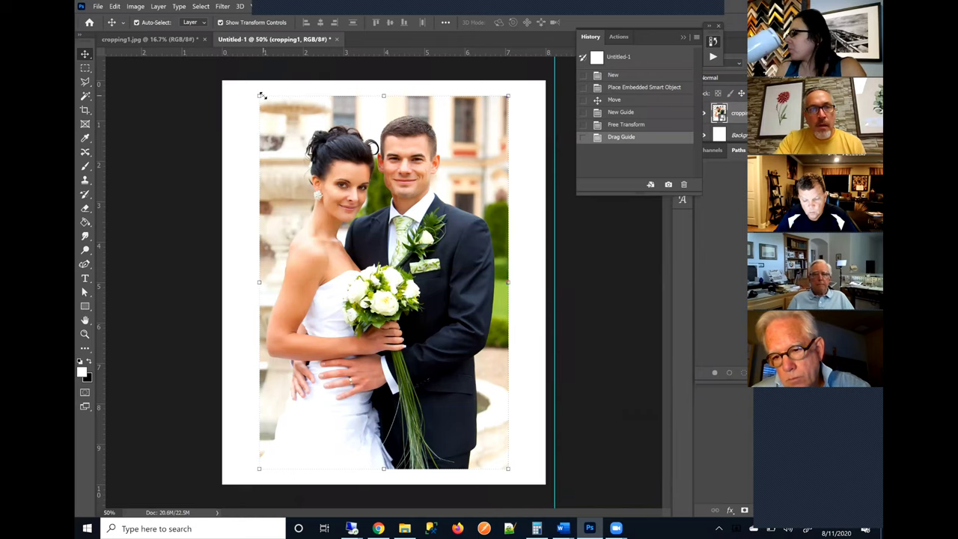
Step: Scale the photo down to about 49% with the Scale transform, keep it centred on the canvas and commit the change
click(158, 7)
mouse_move(136, 7)
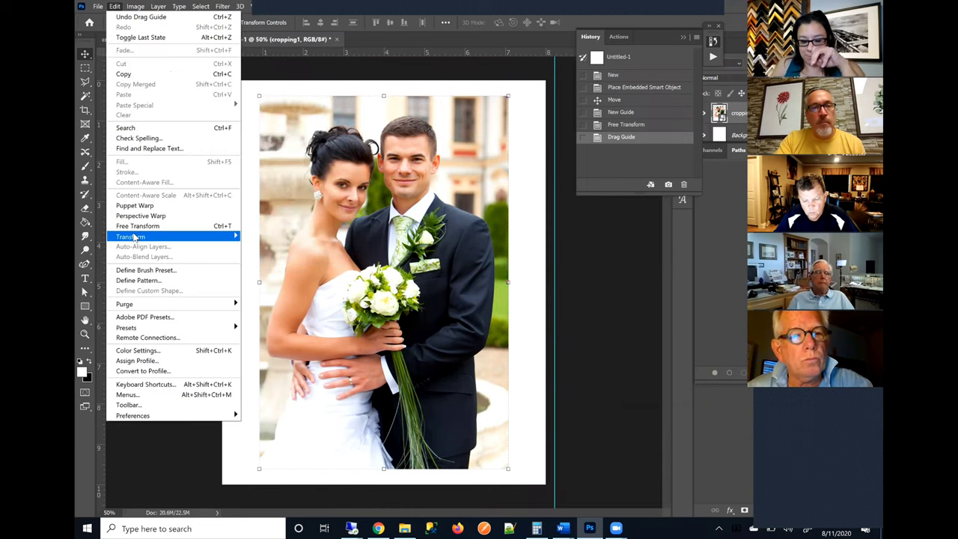
mouse_move(224, 236)
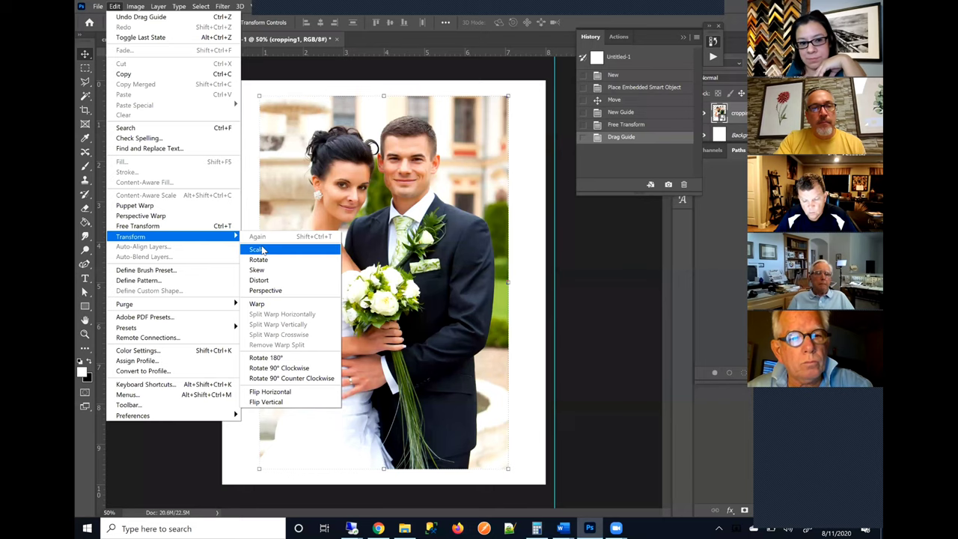
click(257, 249)
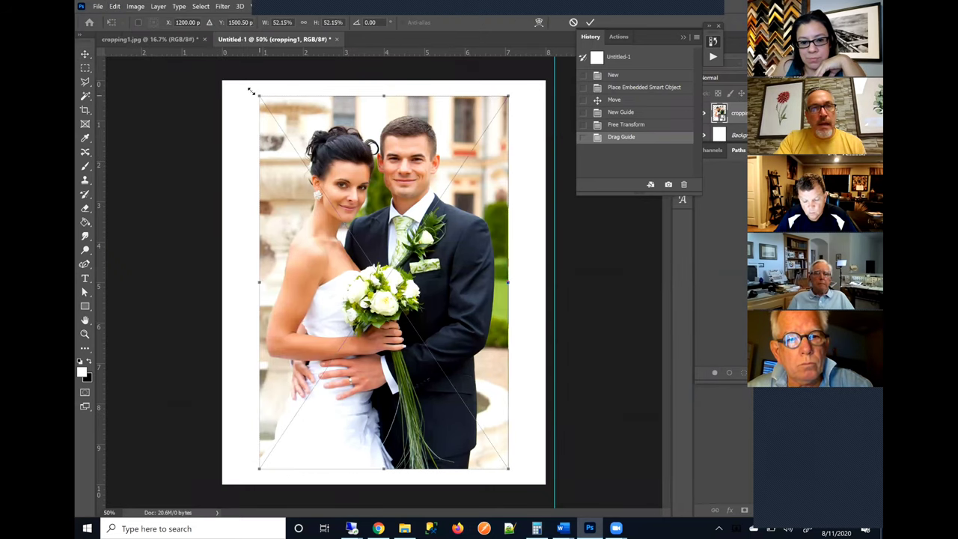
drag(251, 90, 282, 127)
drag(381, 195, 369, 180)
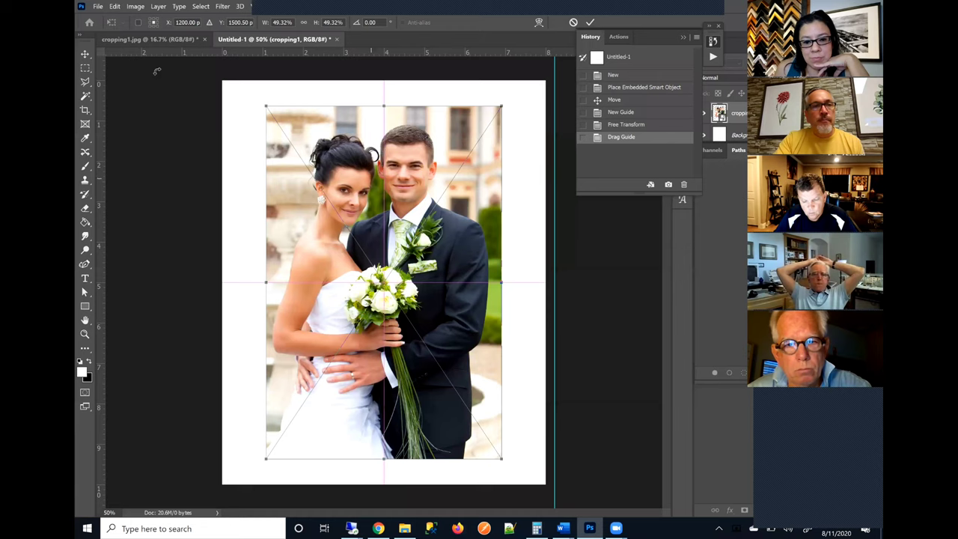
click(93, 57)
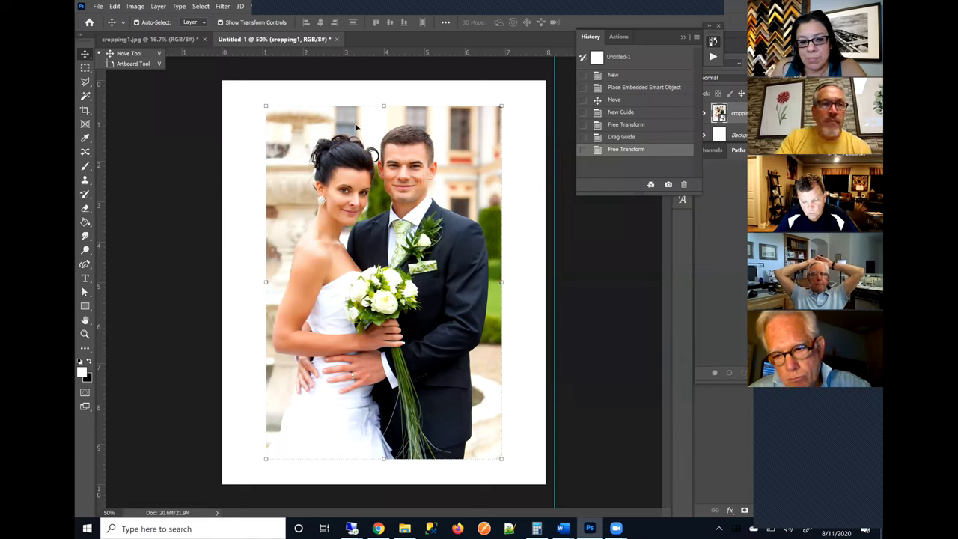
Step: Save the bordered photo as the JPEG Untitled-1.jpg in the Examples folder with quality 5
key(alt+f)
click(132, 131)
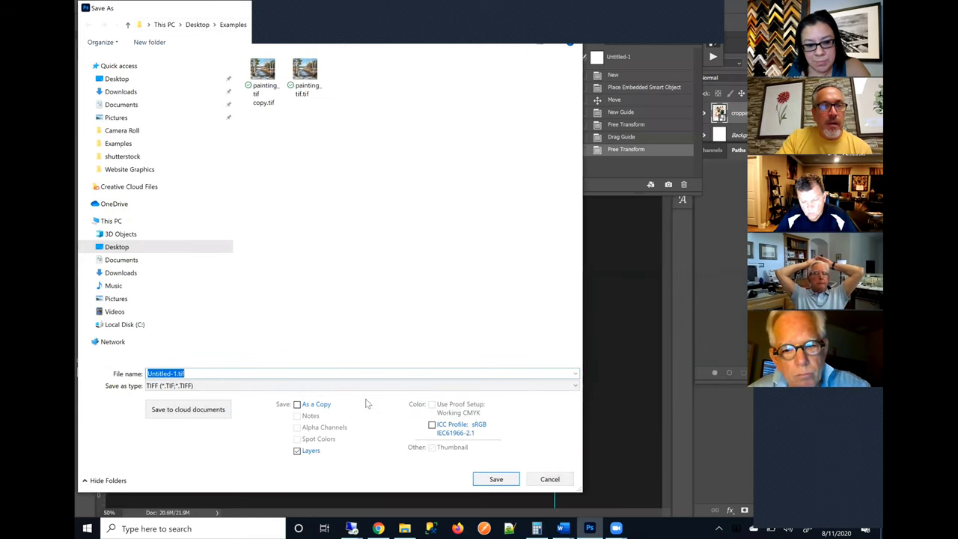
key(Tab)
key(j)
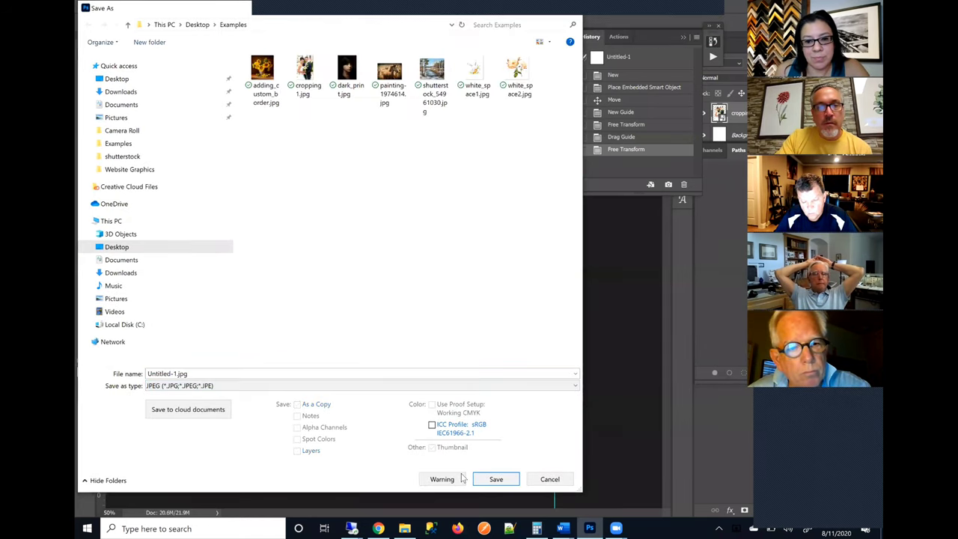
click(496, 479)
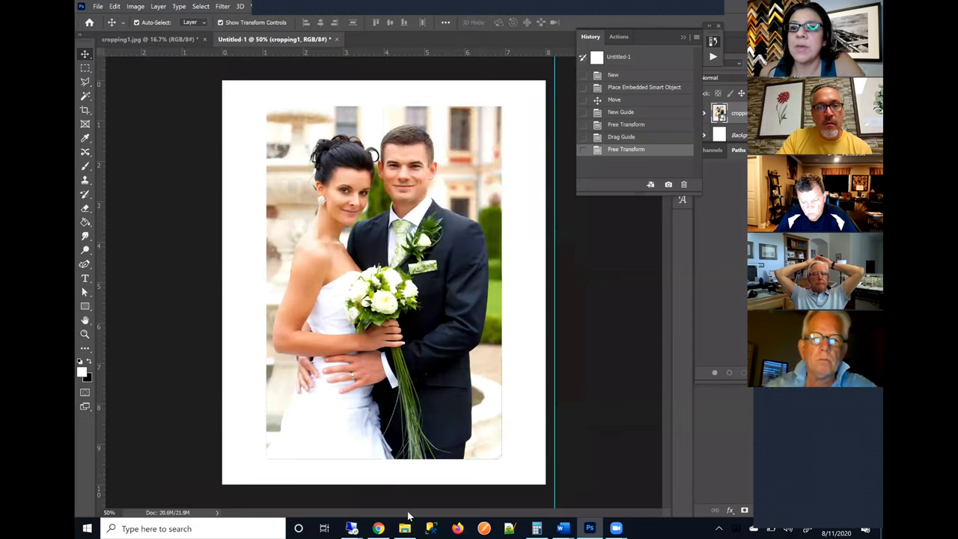
drag(500, 176, 441, 177)
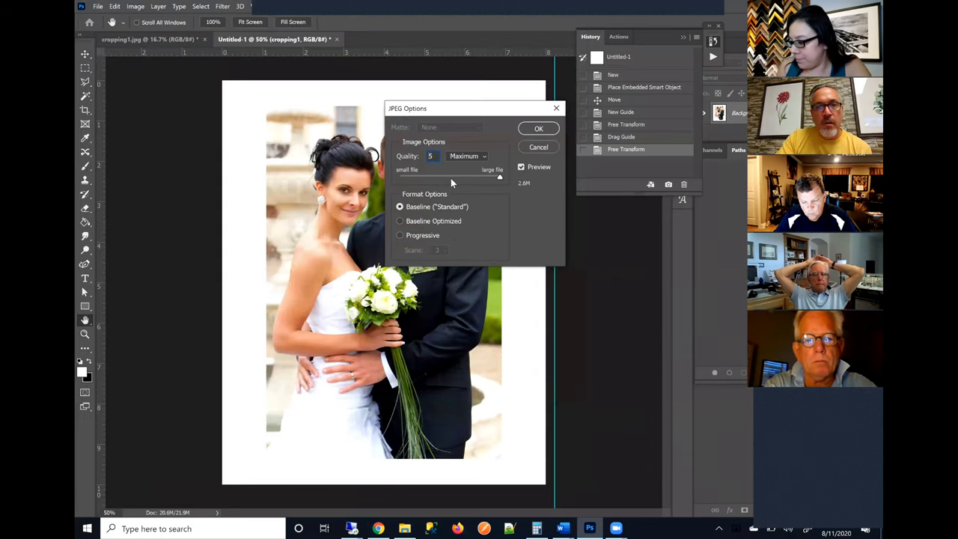
click(536, 129)
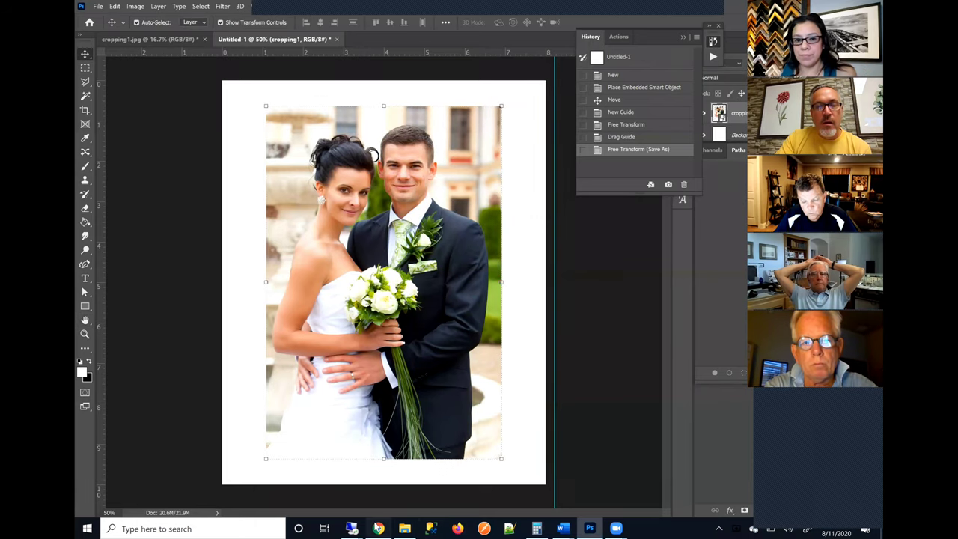
Step: Switch to FinerWorks in Chrome, upload Untitled-1.jpg to the temporary files and start a print from it
click(378, 528)
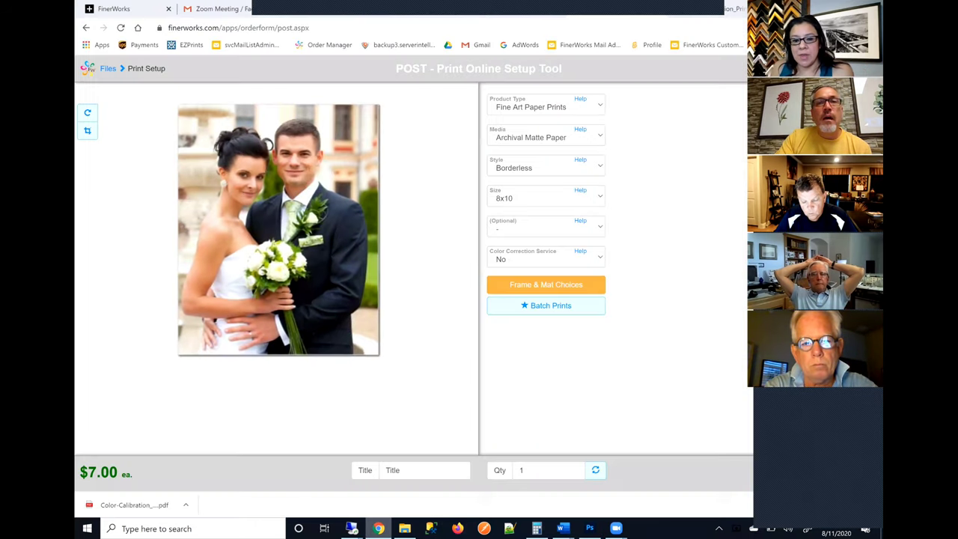
click(108, 68)
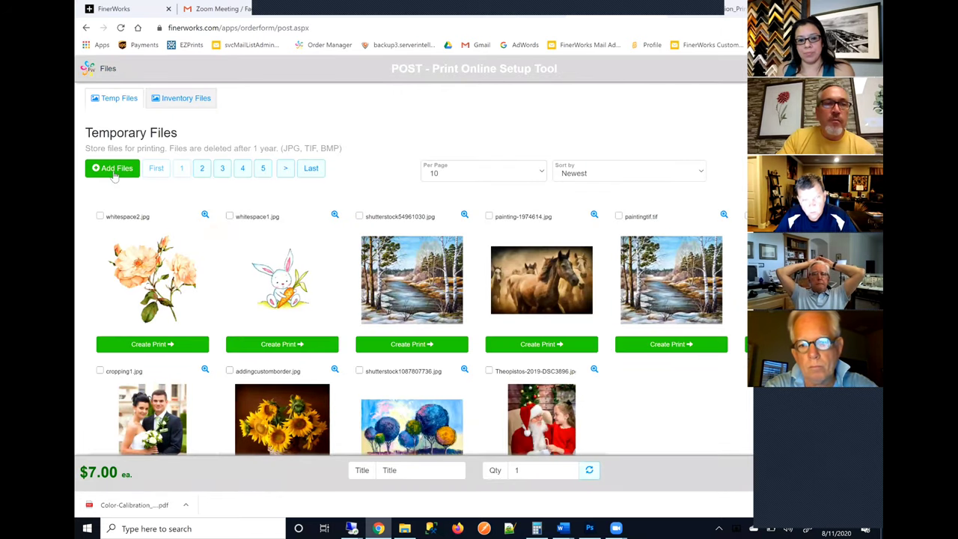
click(110, 172)
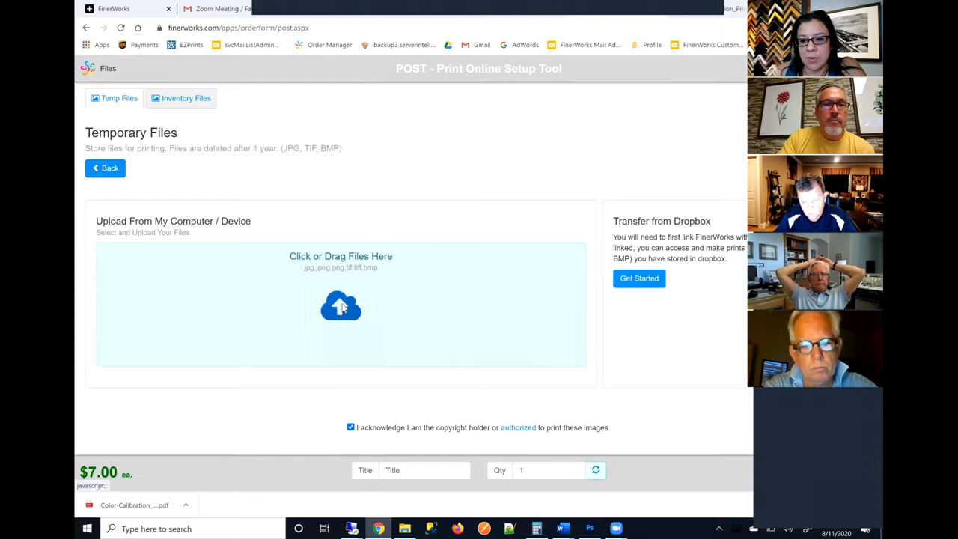
click(378, 225)
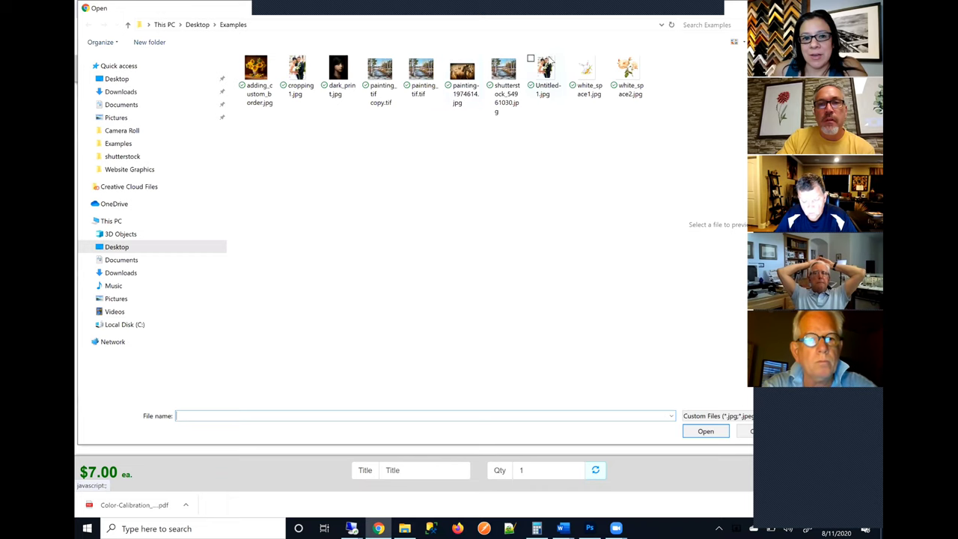
double_click(544, 73)
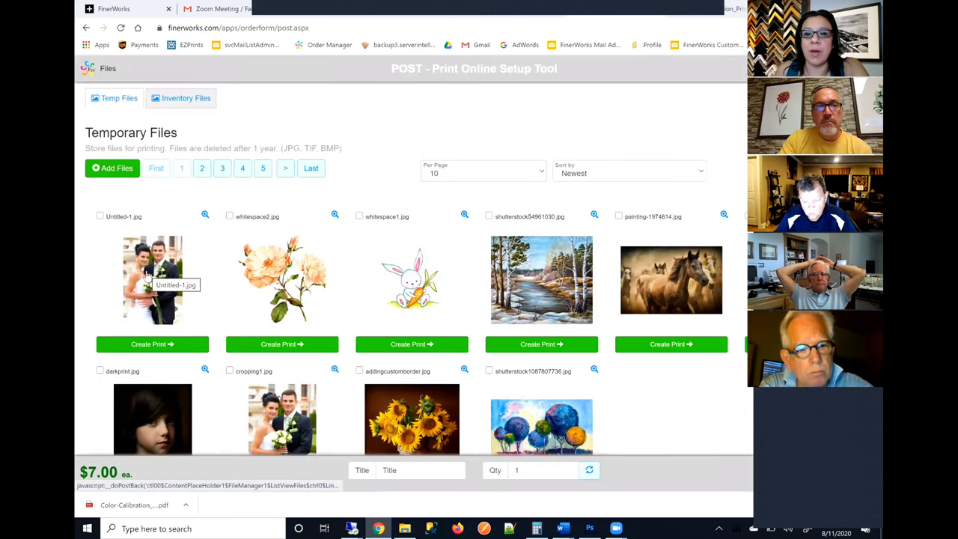
click(201, 261)
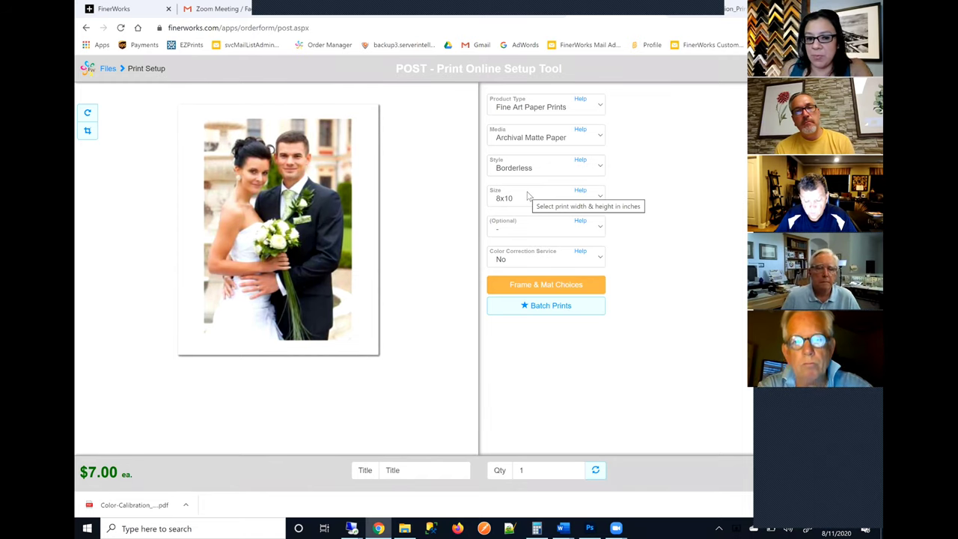
Step: Check the 8x10 print's cropping by shifting the crop box slightly, and return to the print setup
mouse_move(360, 226)
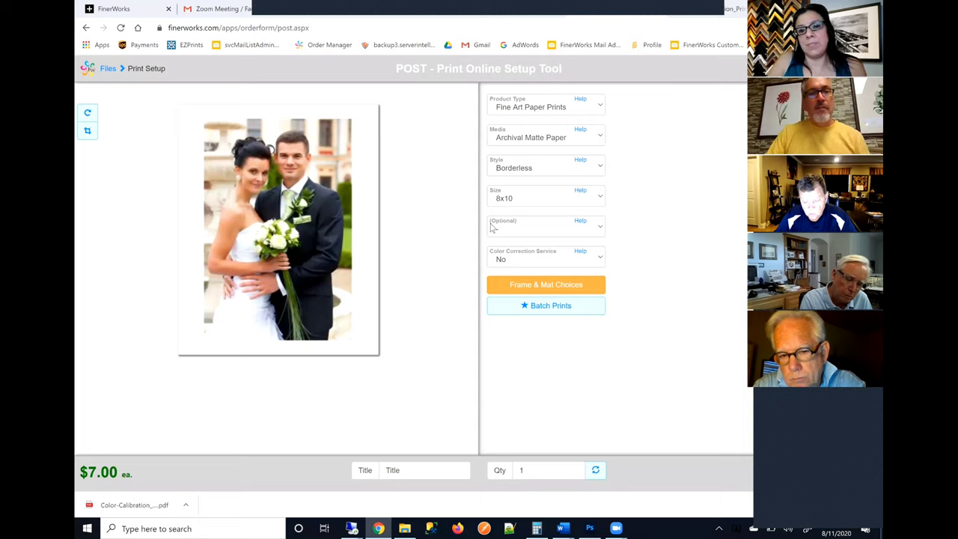
mouse_move(396, 255)
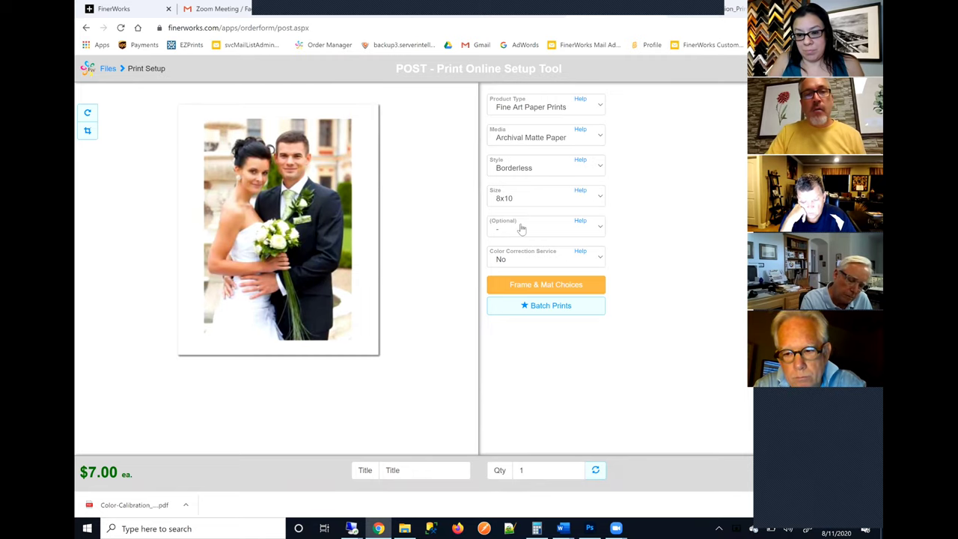
click(301, 202)
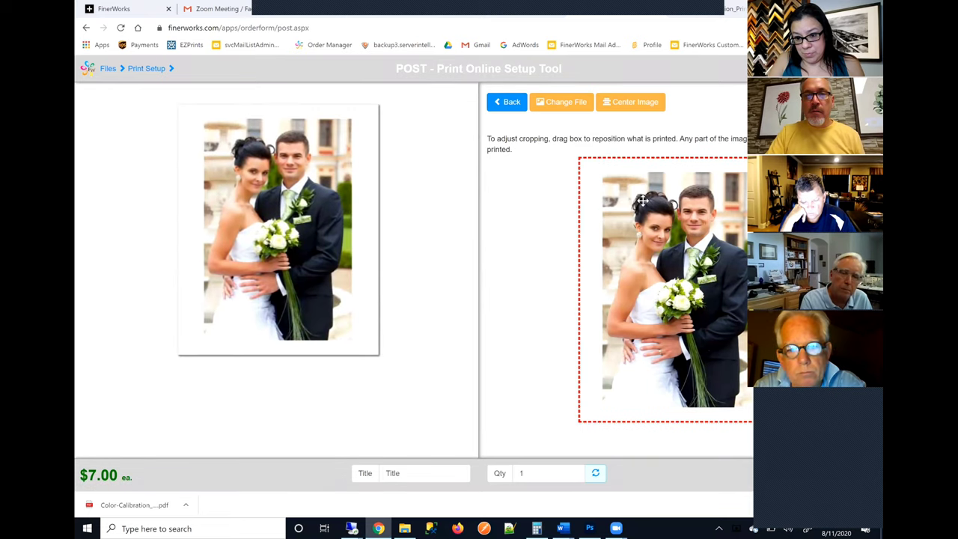
drag(642, 201, 603, 197)
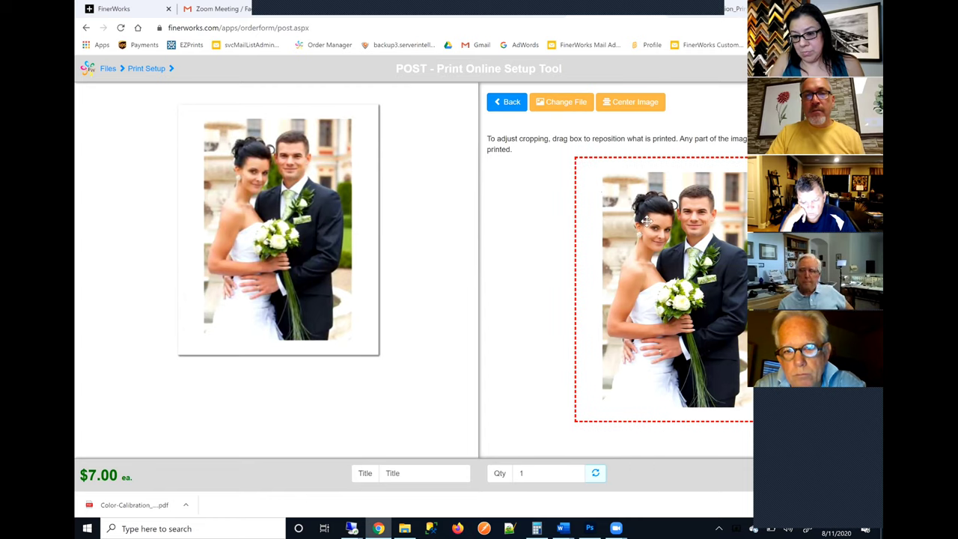
click(507, 115)
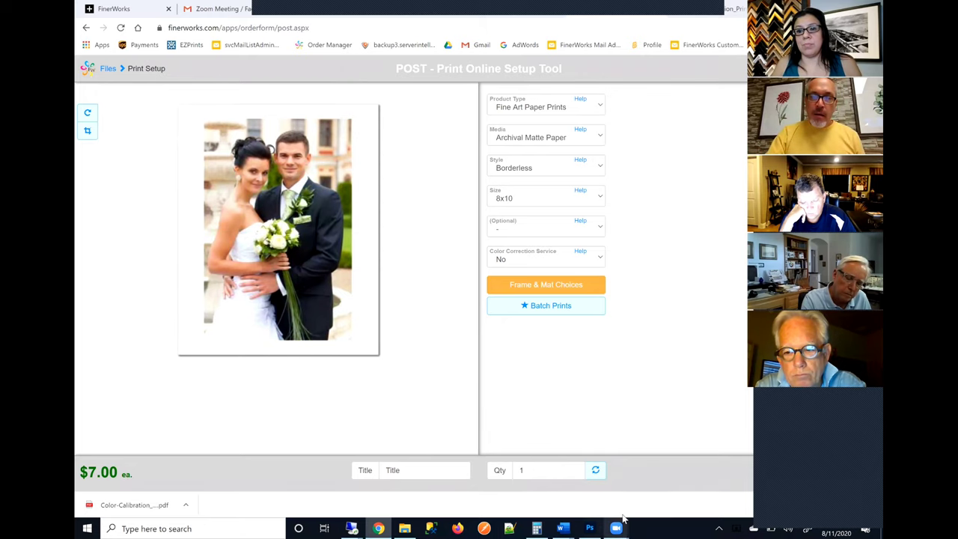
Step: Switch to Photoshop and crop the canvas to a 10 by 10 ratio, positioning the photo just below the crop's upper edge
key(alt+Tab)
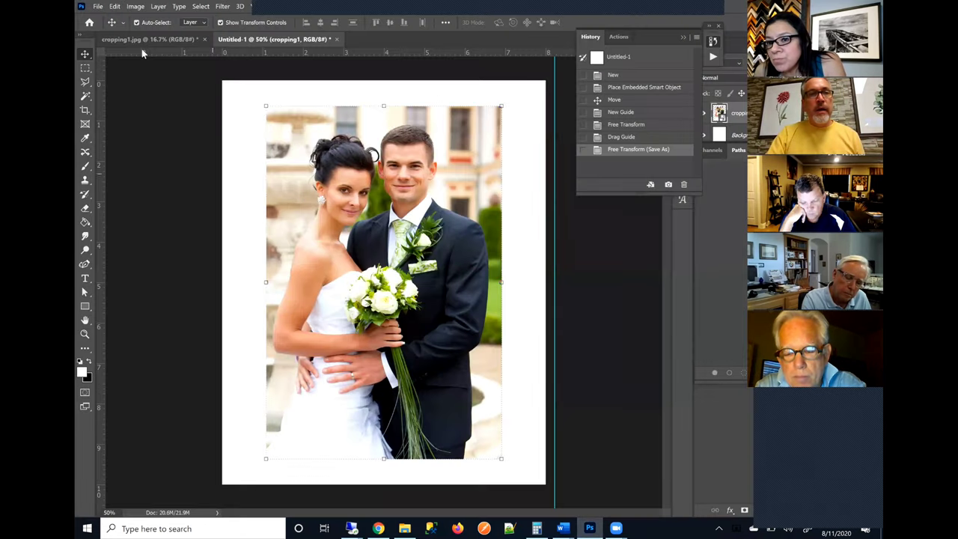
key(c)
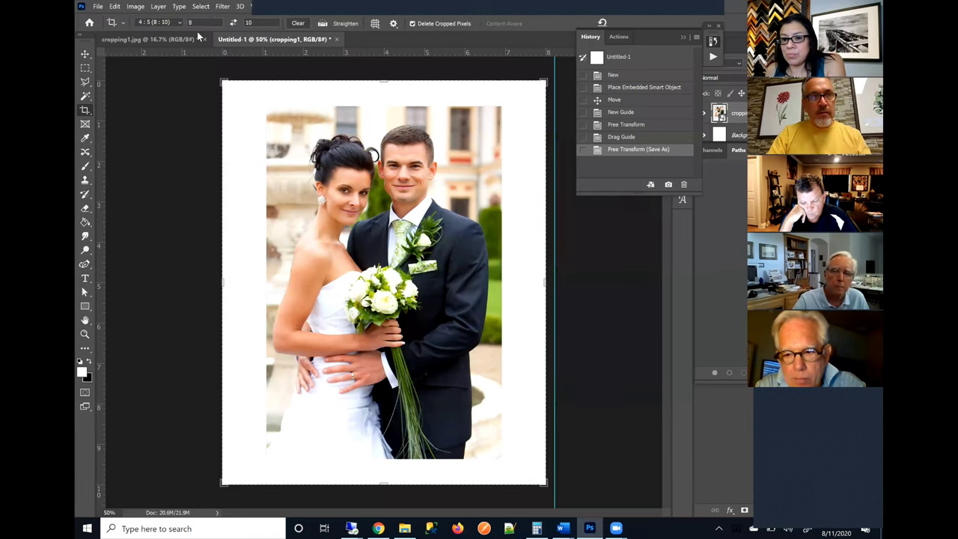
double_click(205, 25)
text(1)
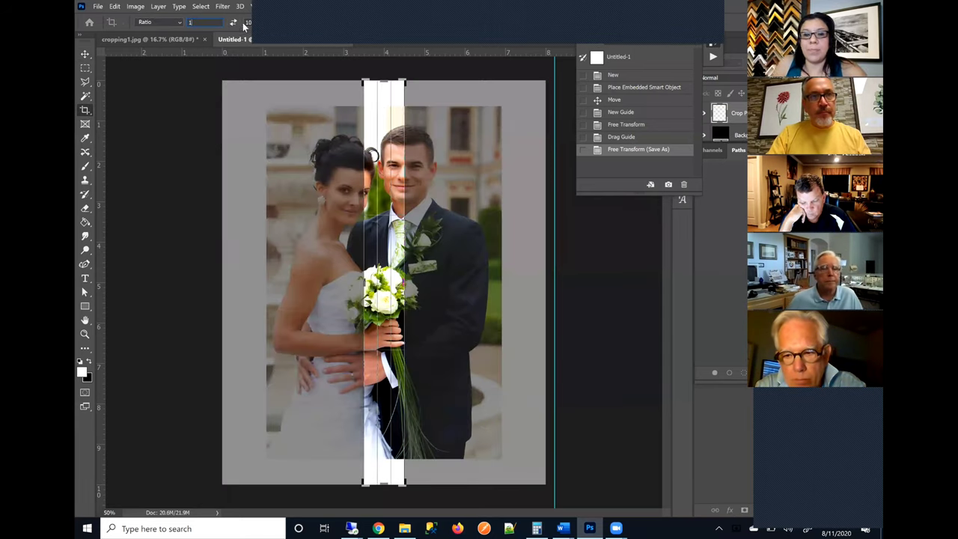
text(0)
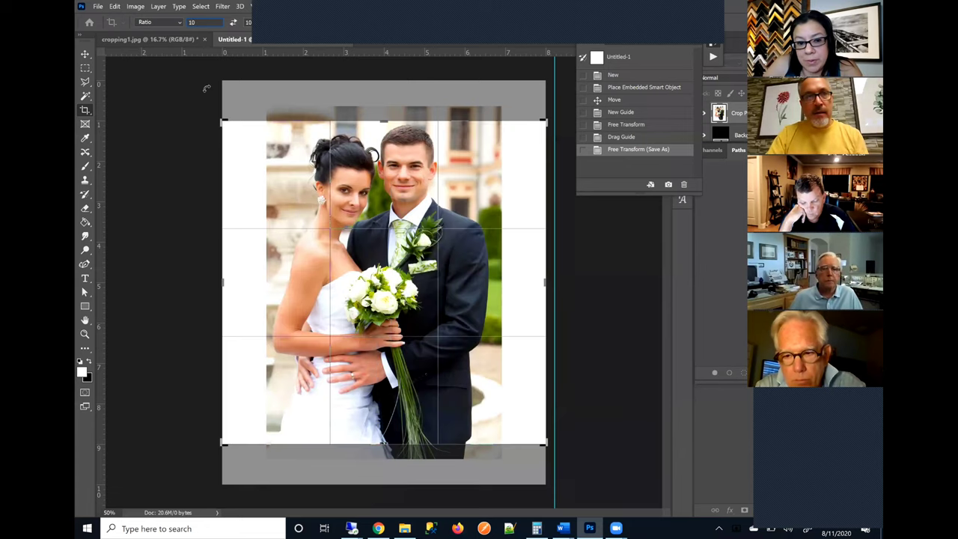
drag(361, 161, 367, 214)
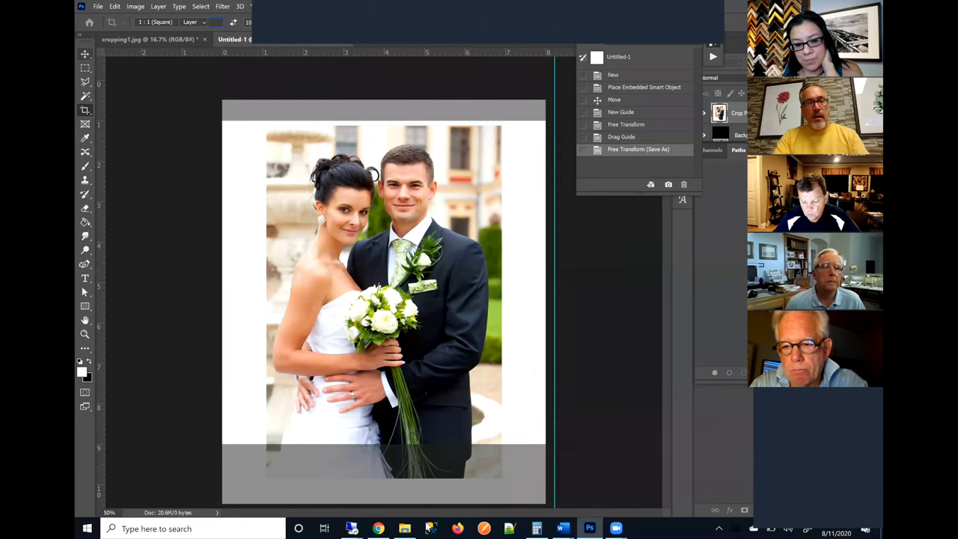
key(v)
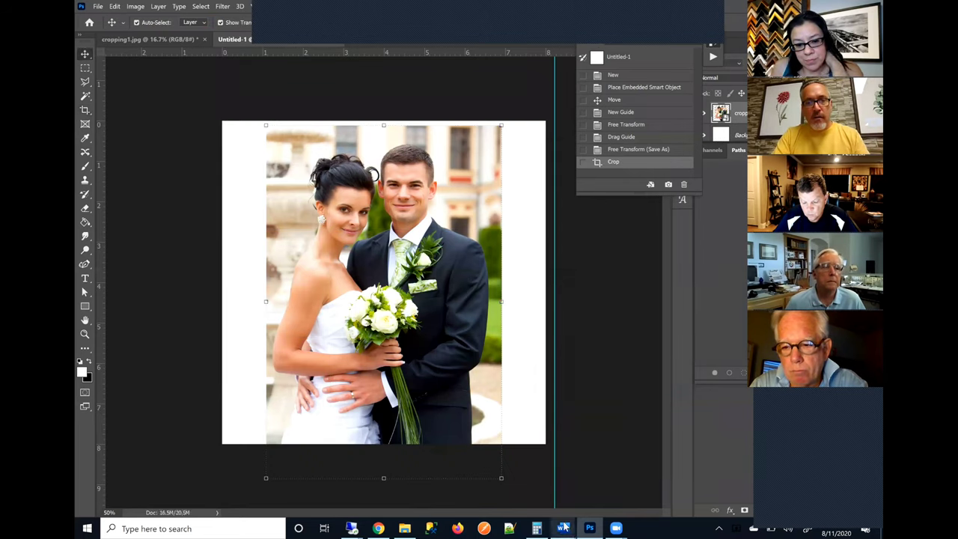
Step: Switch to the Preparing Images for Print outline in Word and place the cursor on the topic about too dark or too bright images
mouse_move(566, 528)
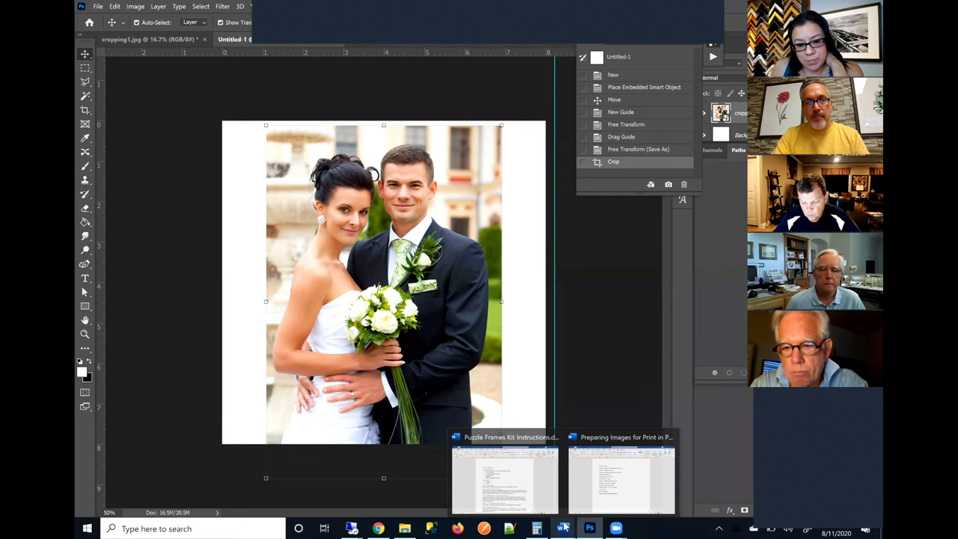
mouse_move(585, 497)
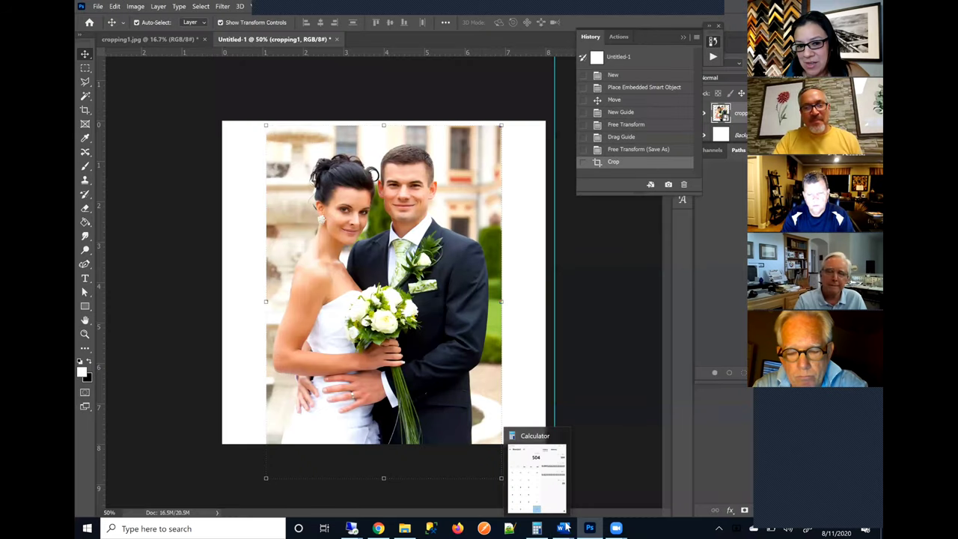
click(620, 474)
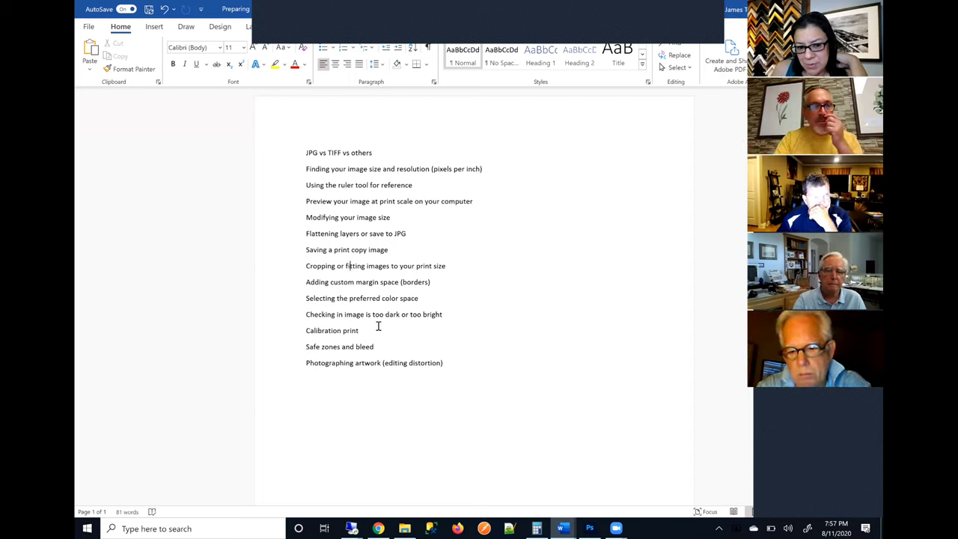
click(308, 314)
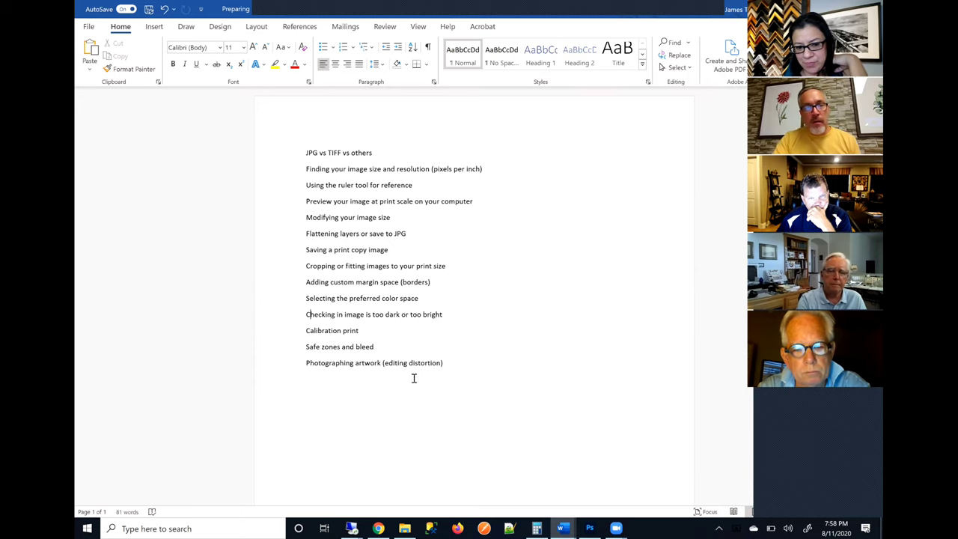
Step: Return to Photoshop and open dark_print.jpg from the Examples folder
click(381, 528)
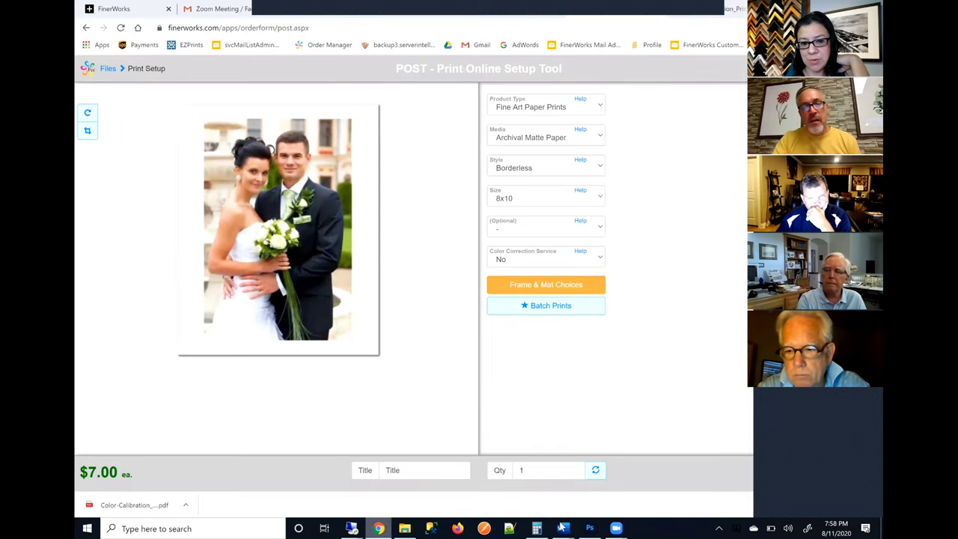
click(589, 528)
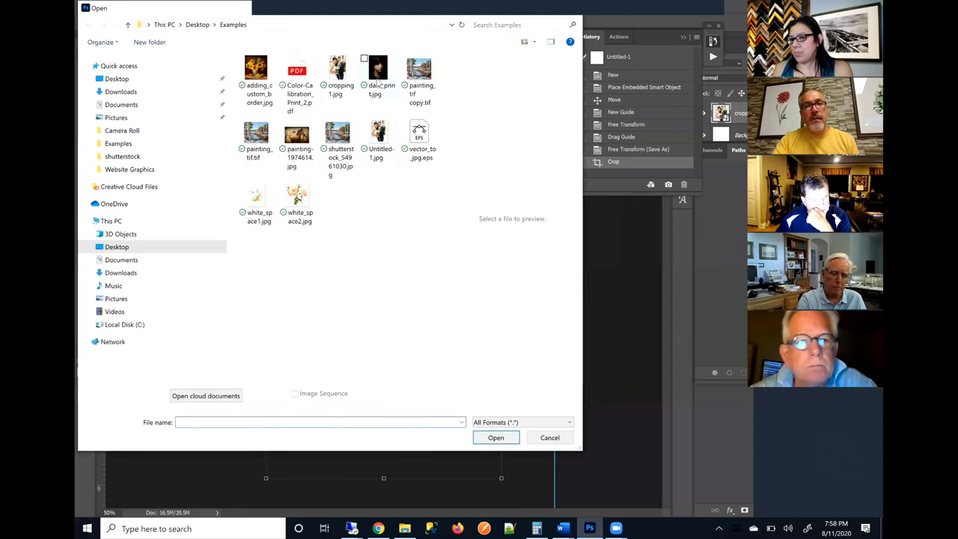
click(378, 78)
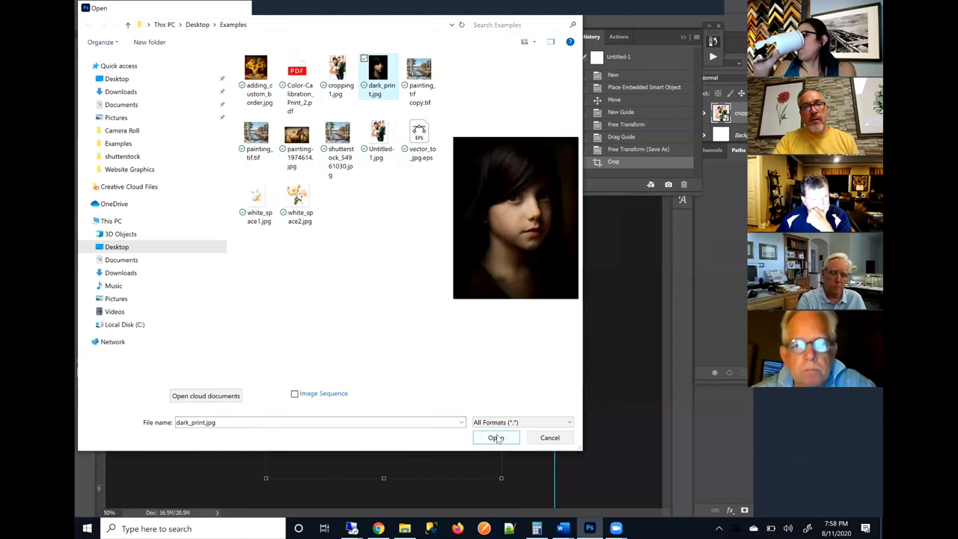
click(496, 438)
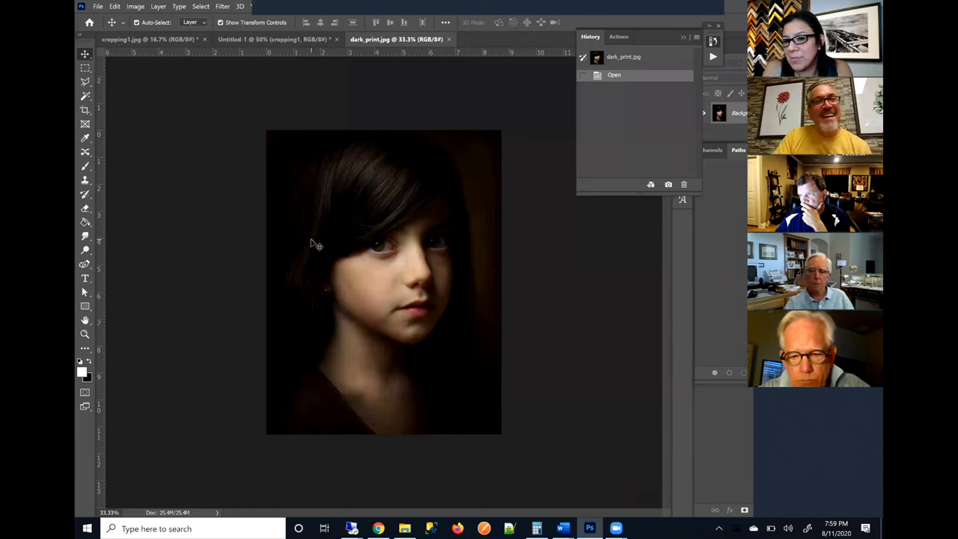
Step: Try brightening the dark portrait in Levels with a white input level of 186 and the Auto correction, and discard the changes
click(135, 6)
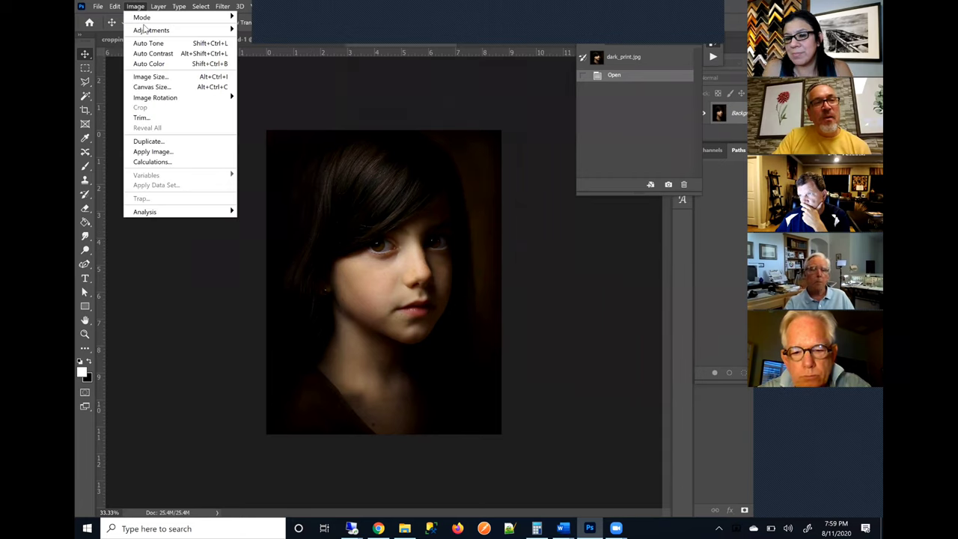
mouse_move(143, 33)
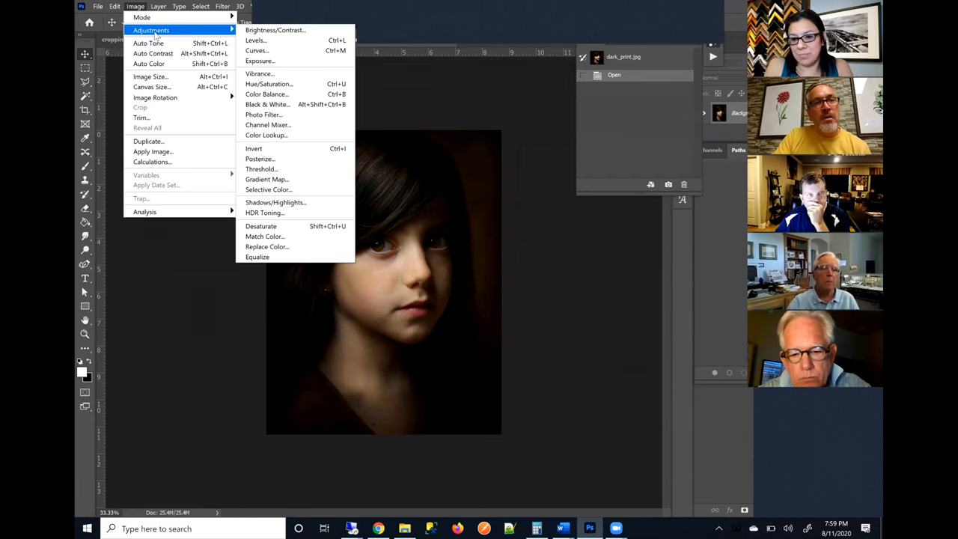
click(255, 40)
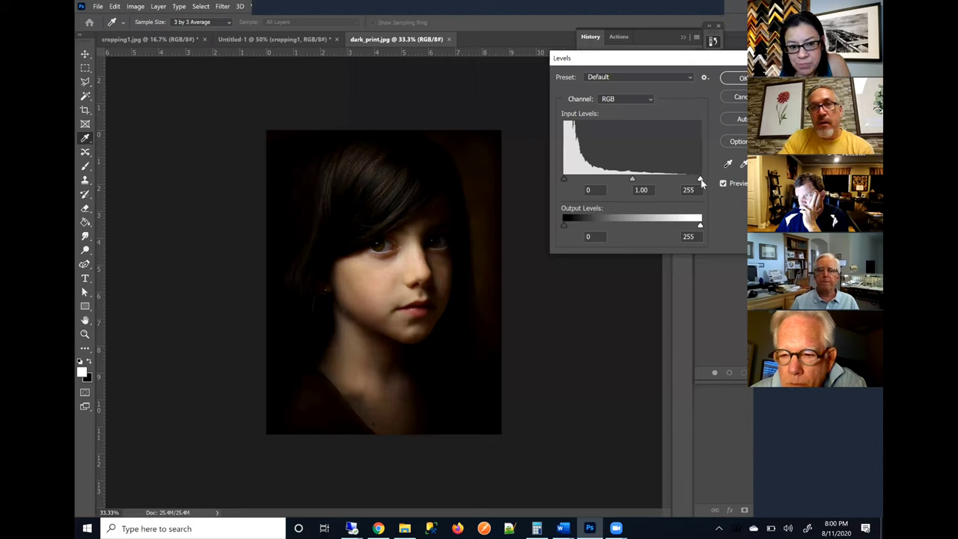
drag(687, 177, 670, 181)
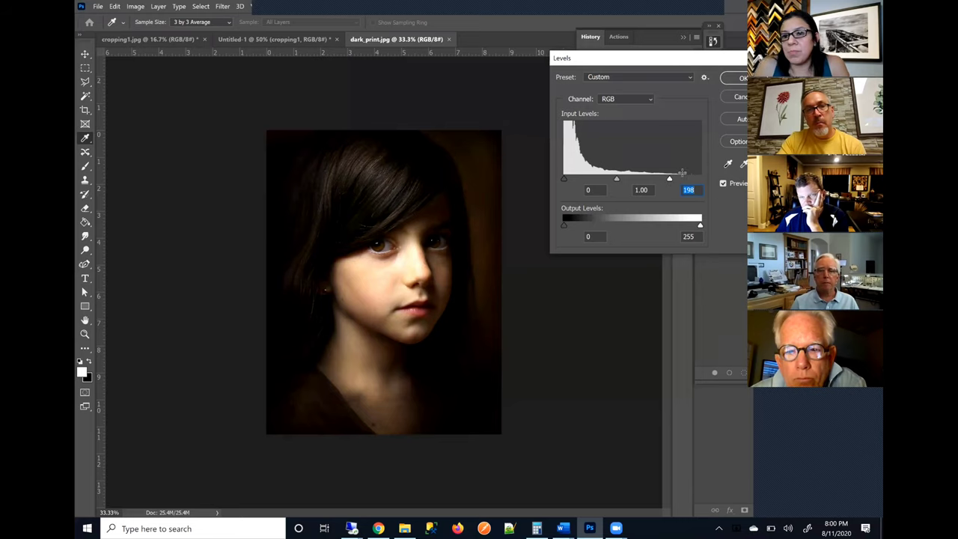
drag(670, 180, 663, 181)
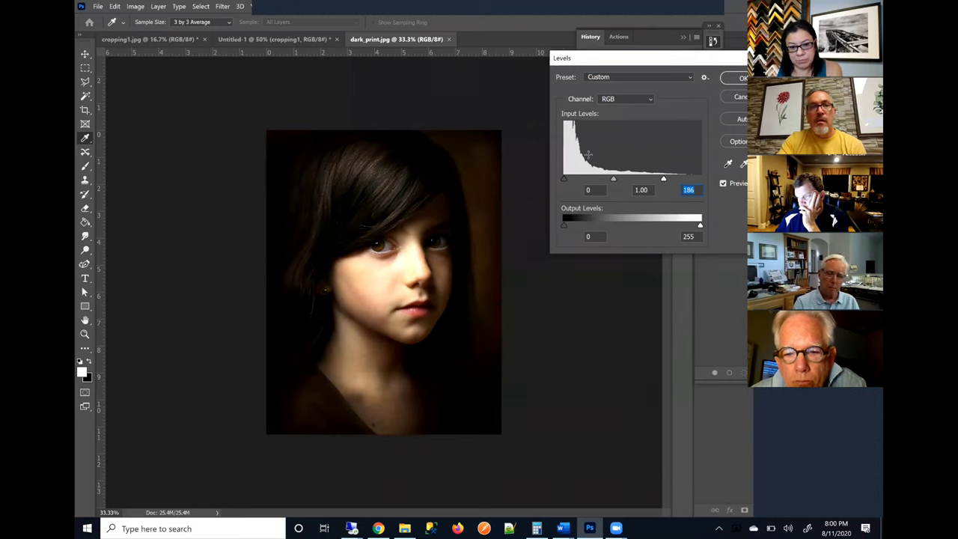
click(613, 179)
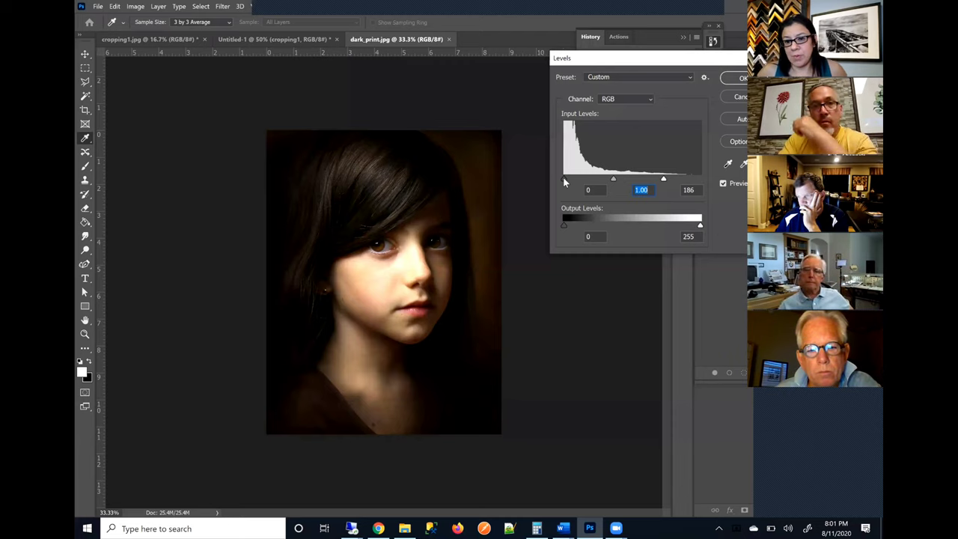
click(742, 121)
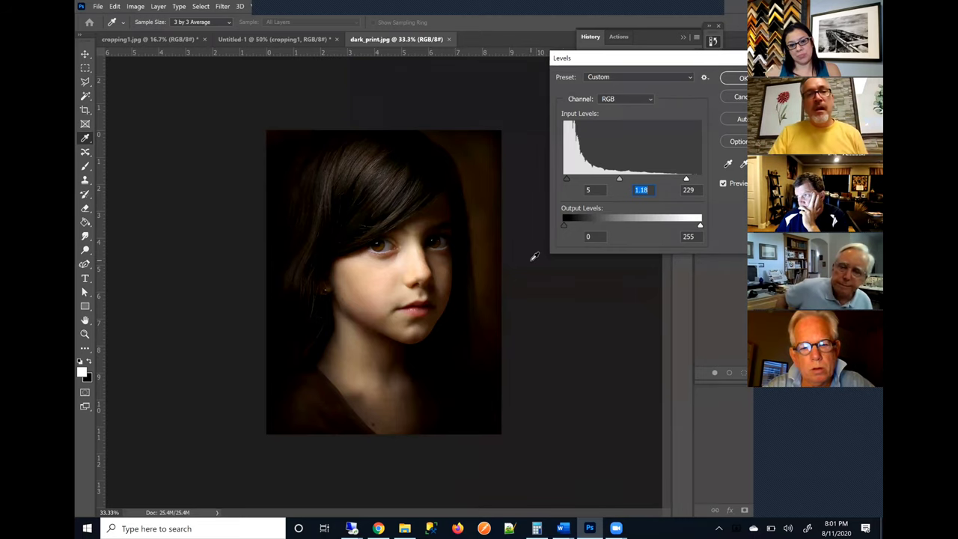
click(739, 97)
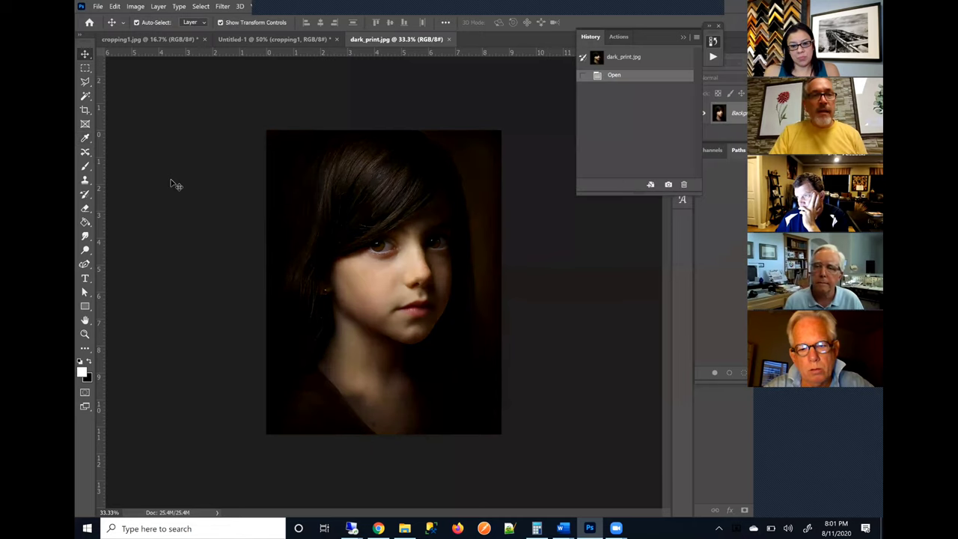
Step: Try lightening the dark portrait's midtones to 1.45 in Levels, and cancel the adjustment
click(136, 6)
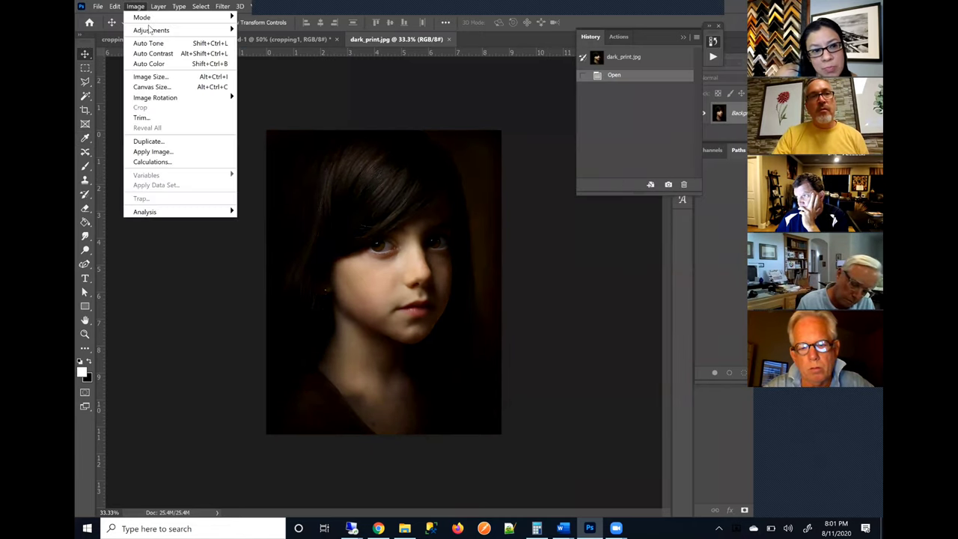
mouse_move(150, 30)
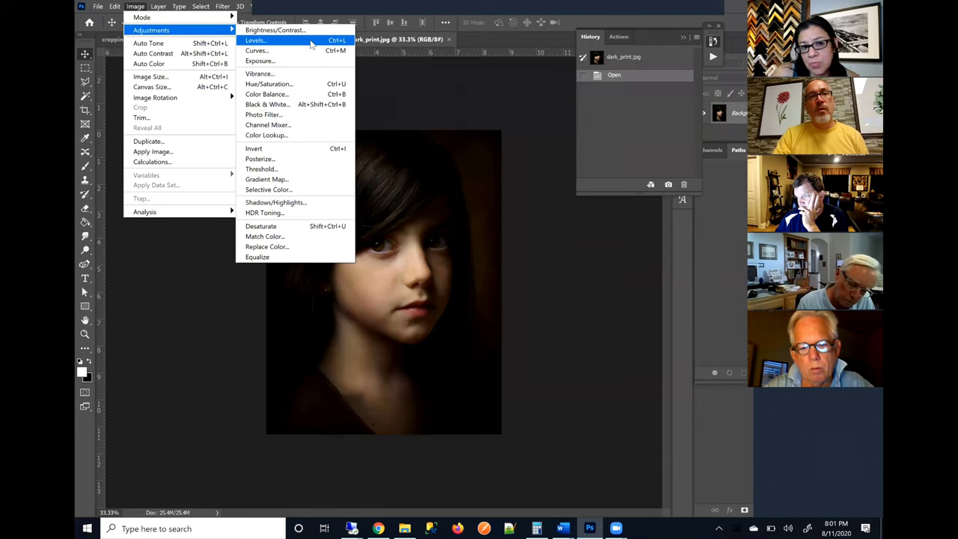
click(311, 42)
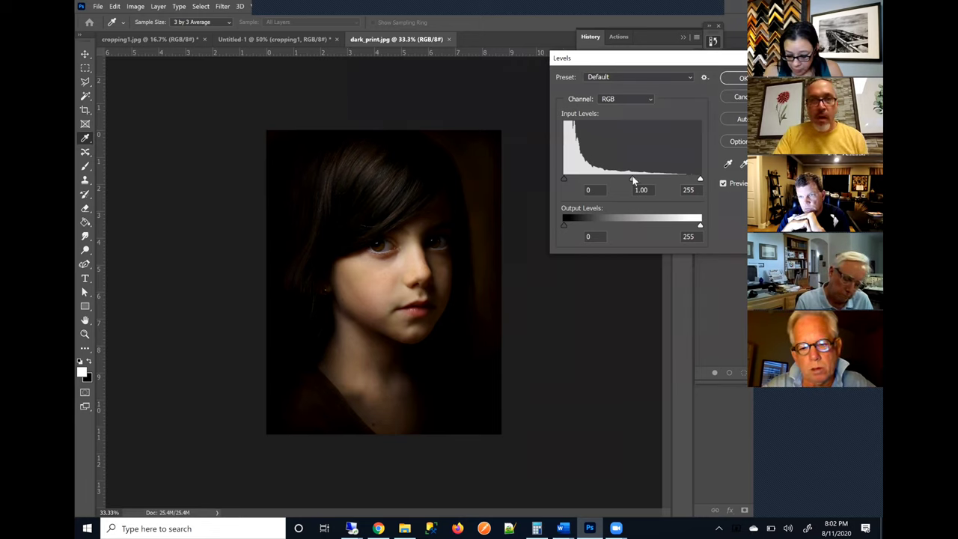
drag(633, 178, 612, 177)
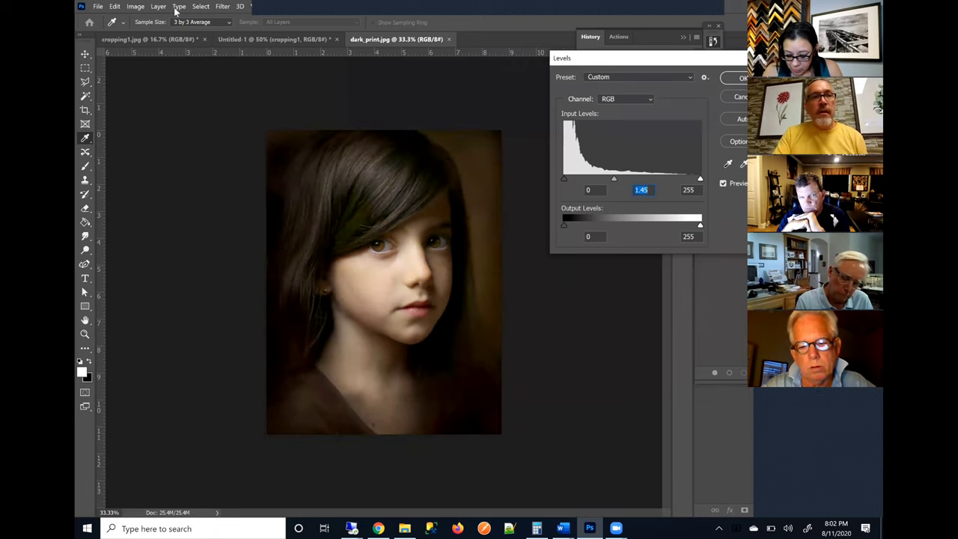
click(142, 6)
key(Escape)
key(Escape)
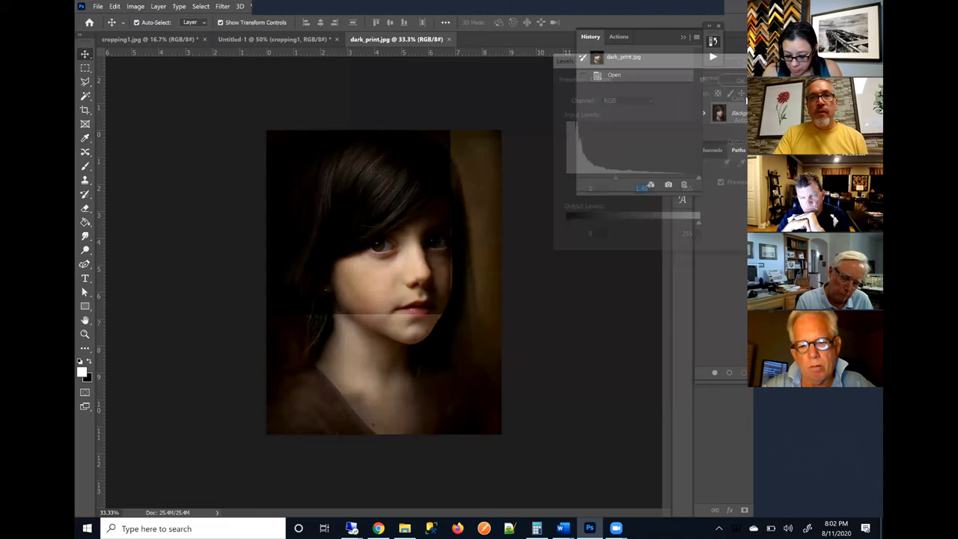
Step: Switch to cropping1.jpg and examine its Levels histogram without changing the photo
click(254, 41)
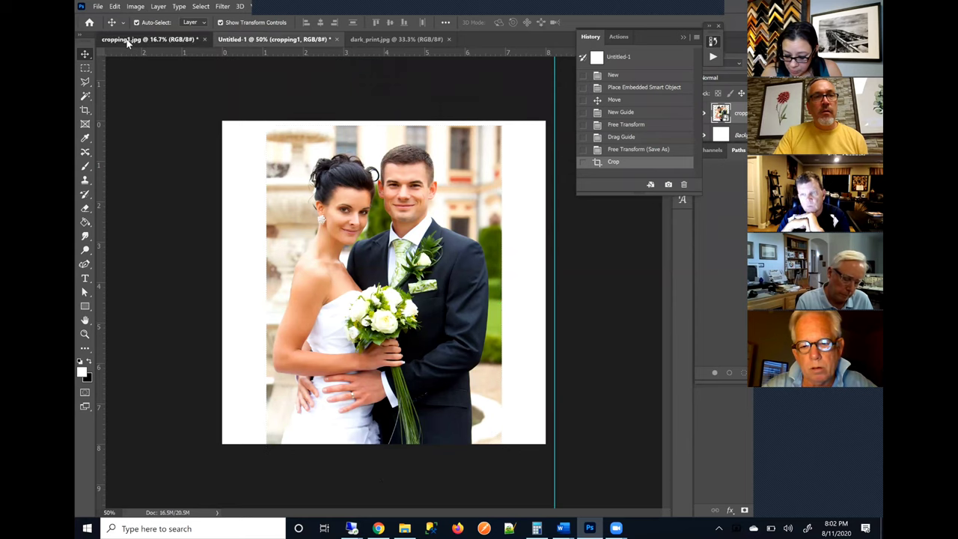
click(171, 41)
click(135, 7)
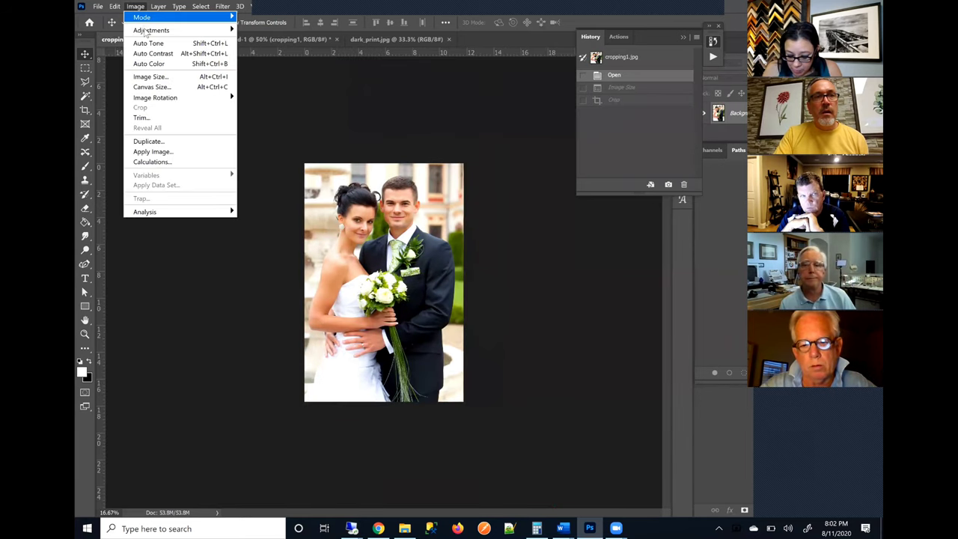
mouse_move(194, 30)
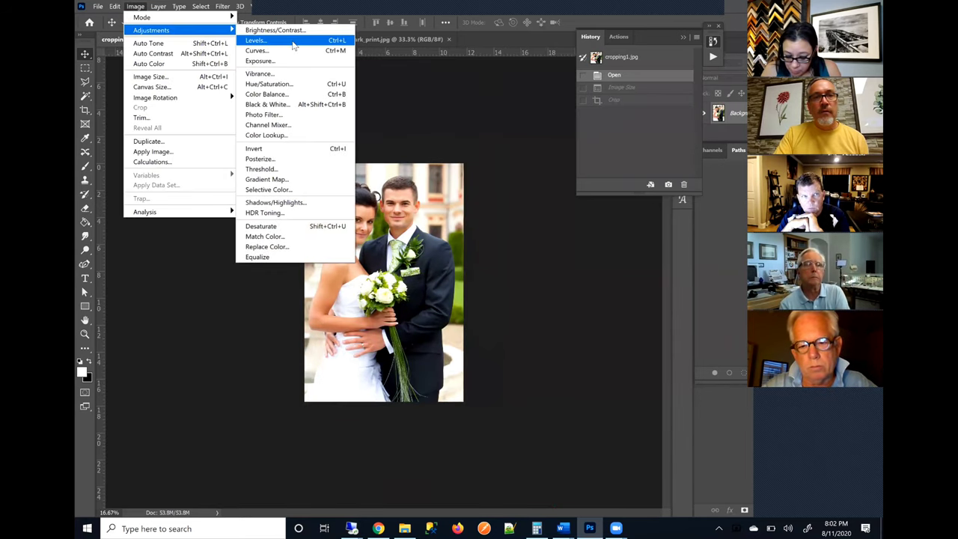
click(293, 43)
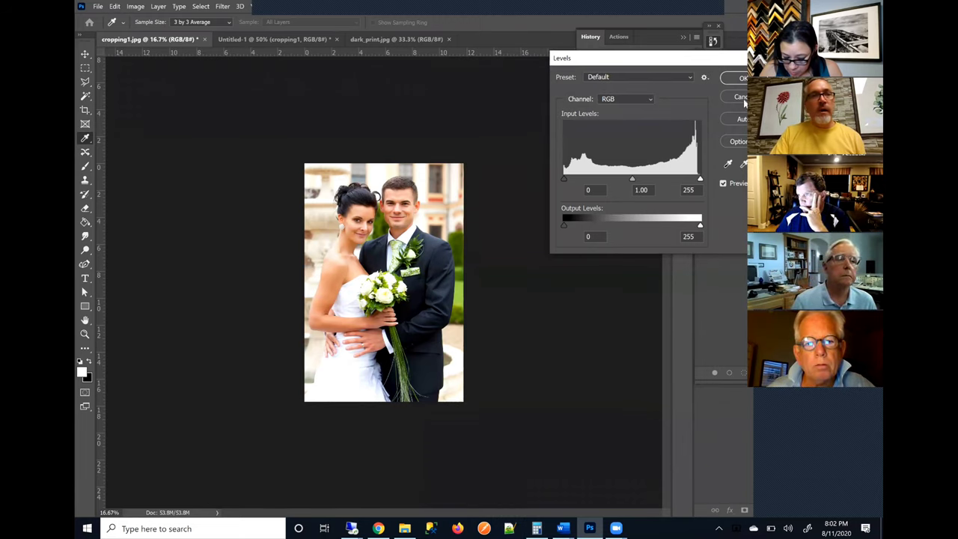
key(Escape)
Step: Darken the wedding photo in Levels with a midtone value of 0.26 and a black input level of 92
click(135, 6)
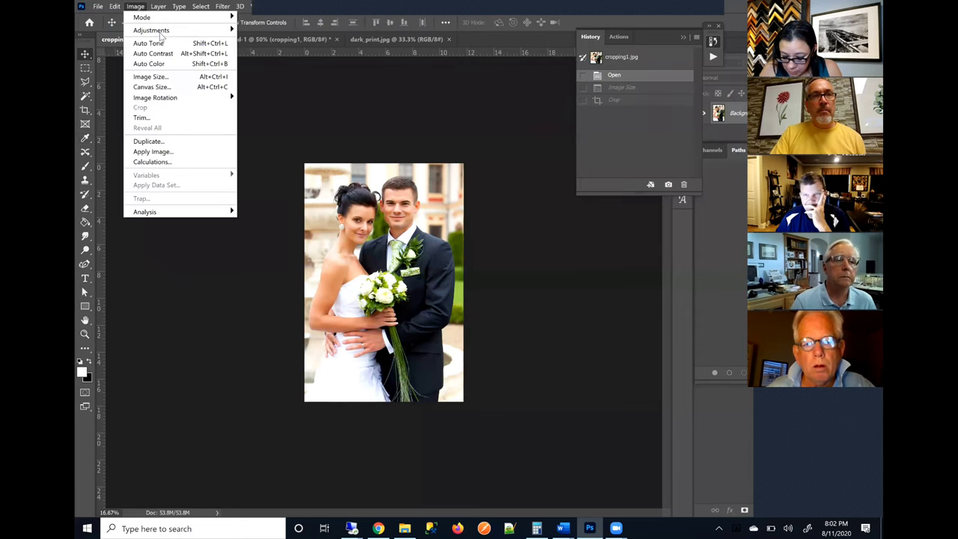
mouse_move(274, 39)
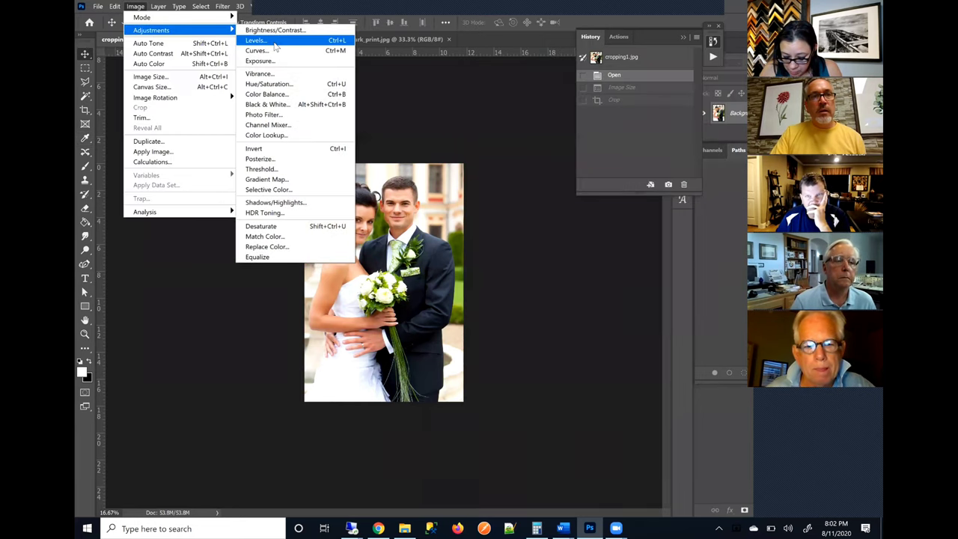
click(274, 41)
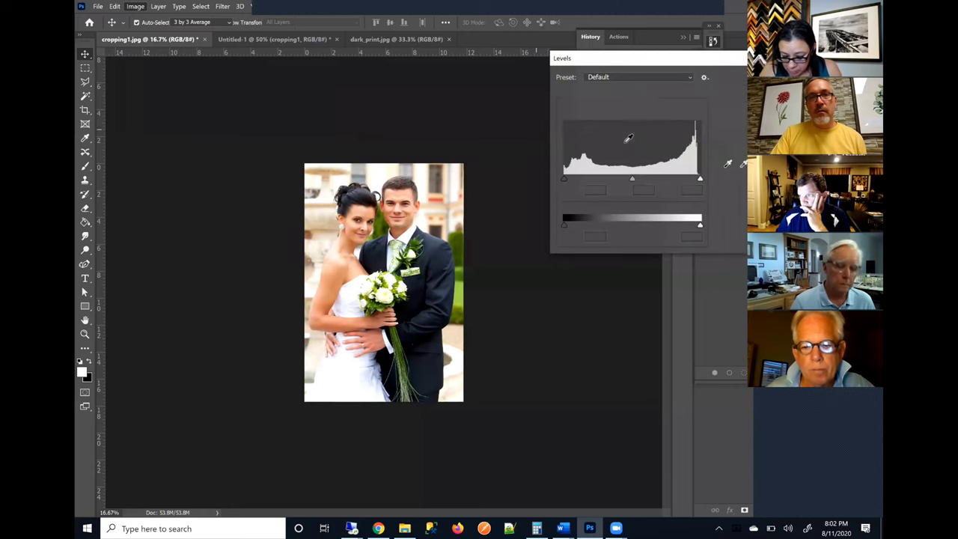
drag(635, 177, 678, 183)
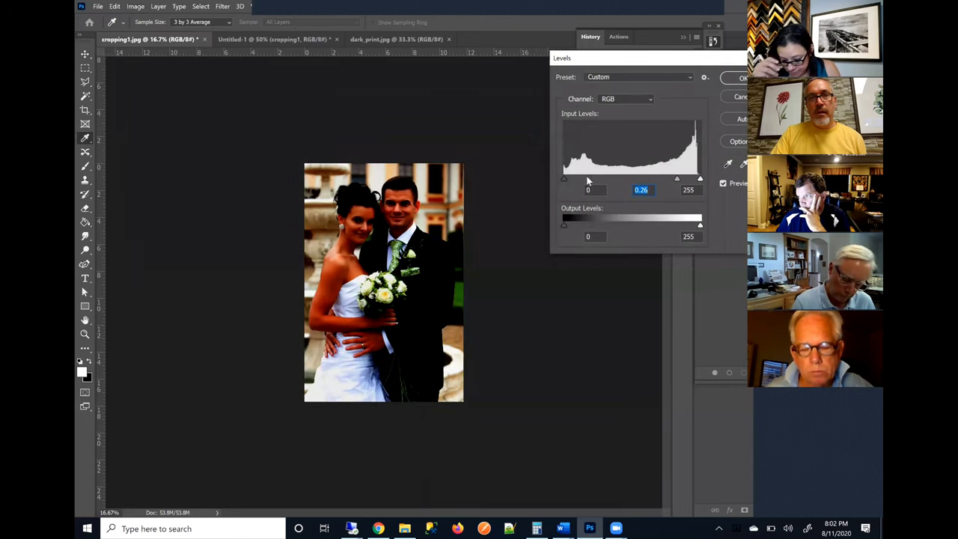
drag(610, 176, 612, 176)
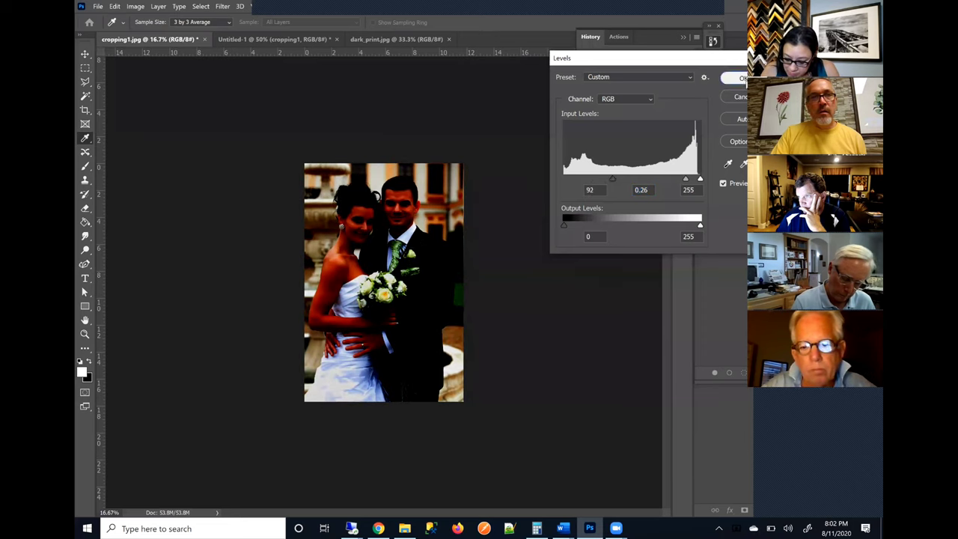
click(741, 78)
Step: Examine the darkened wedding photo's Levels histogram, and restore the photo to its opened state in the history
click(135, 6)
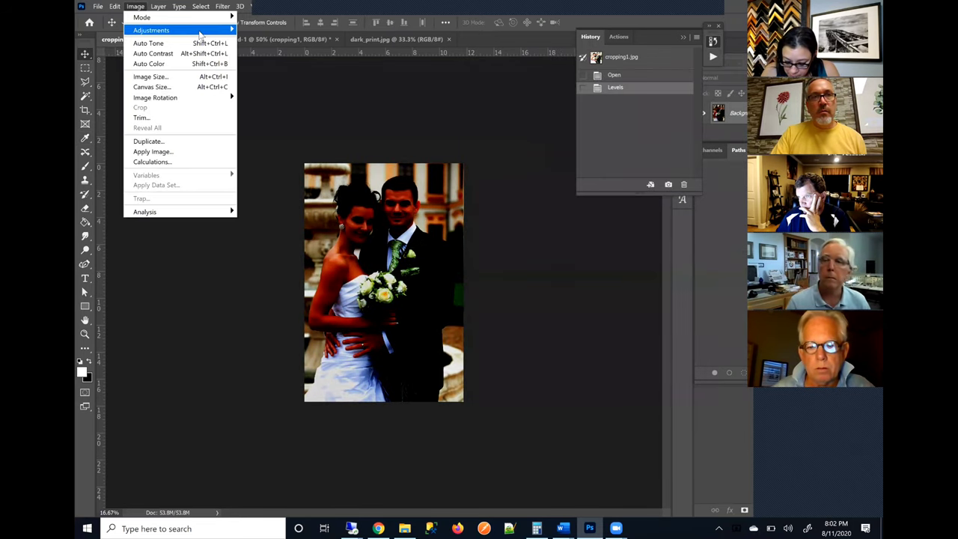
mouse_move(187, 30)
click(296, 42)
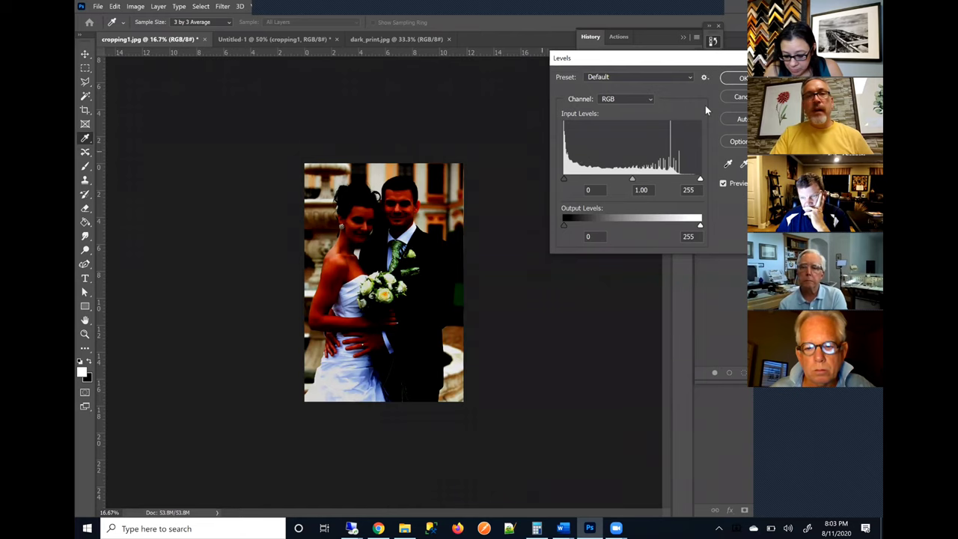
key(Escape)
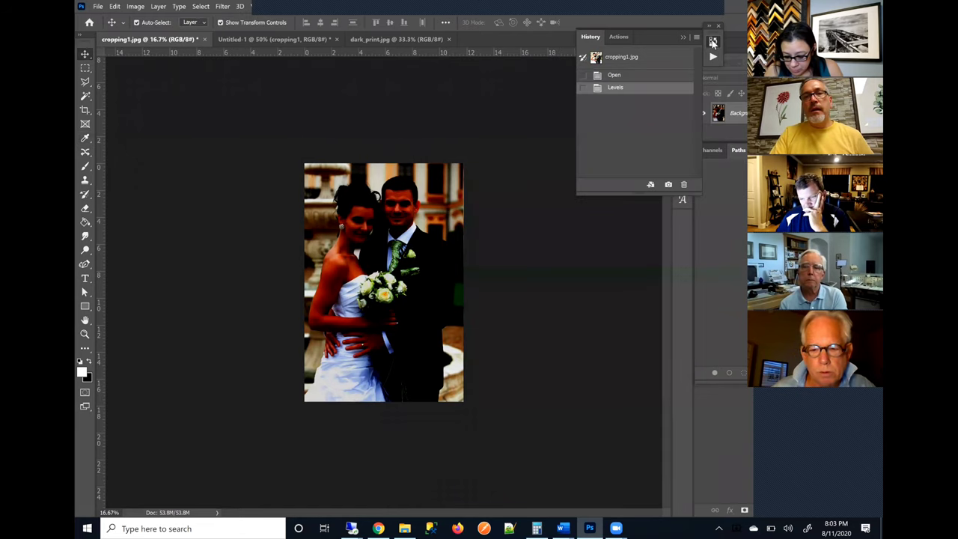
click(712, 42)
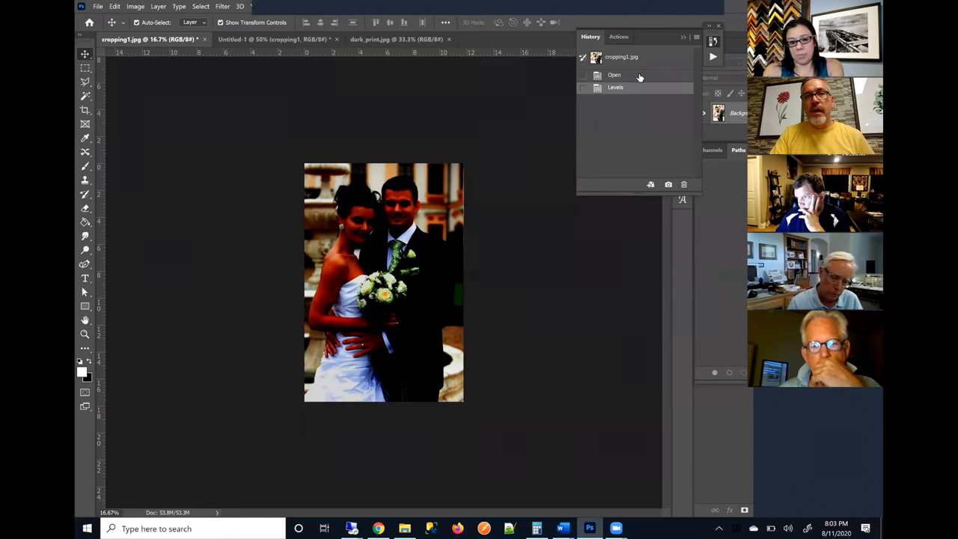
click(615, 75)
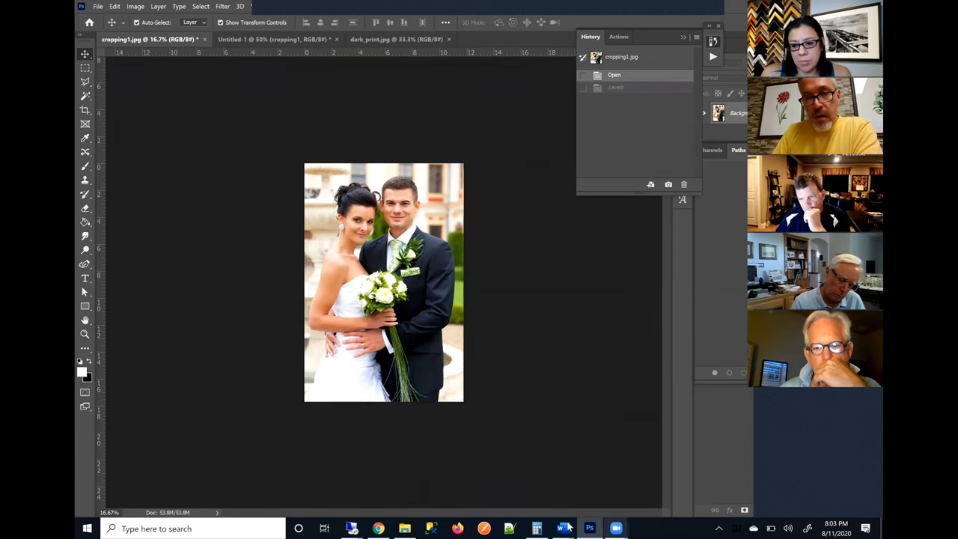
Step: Return to Photoshop after glancing at the Word outline and the print setup, and open adding_custom_border.jpg from the Examples folder
mouse_move(609, 496)
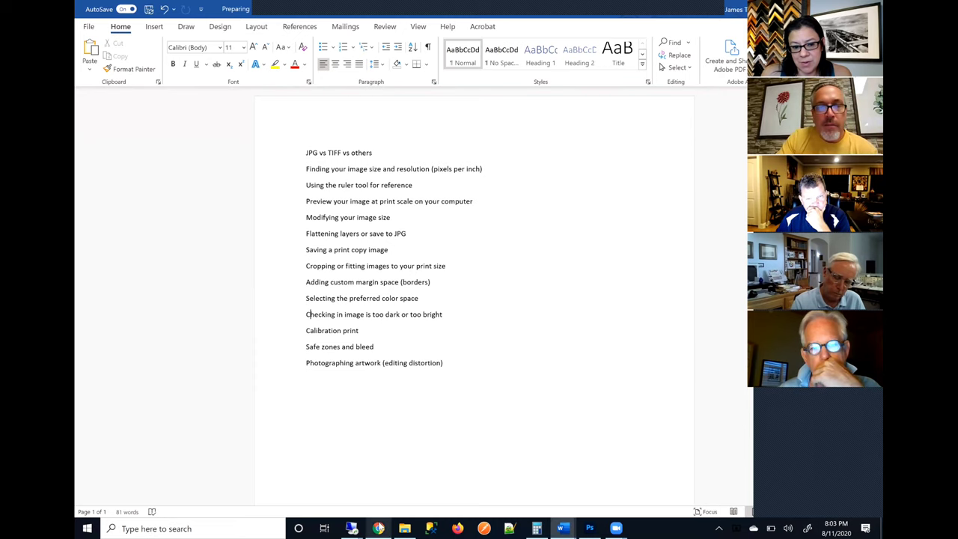
click(382, 527)
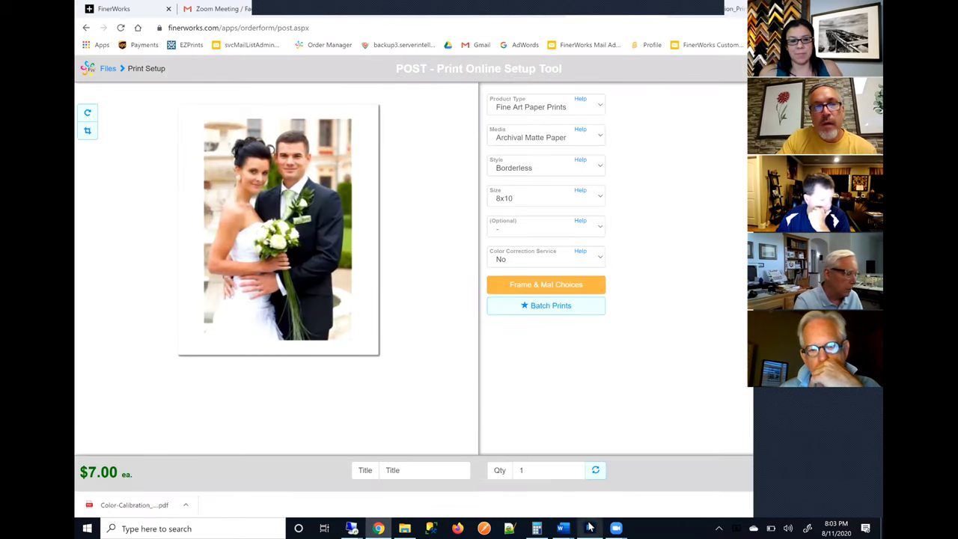
key(alt+Tab)
click(97, 6)
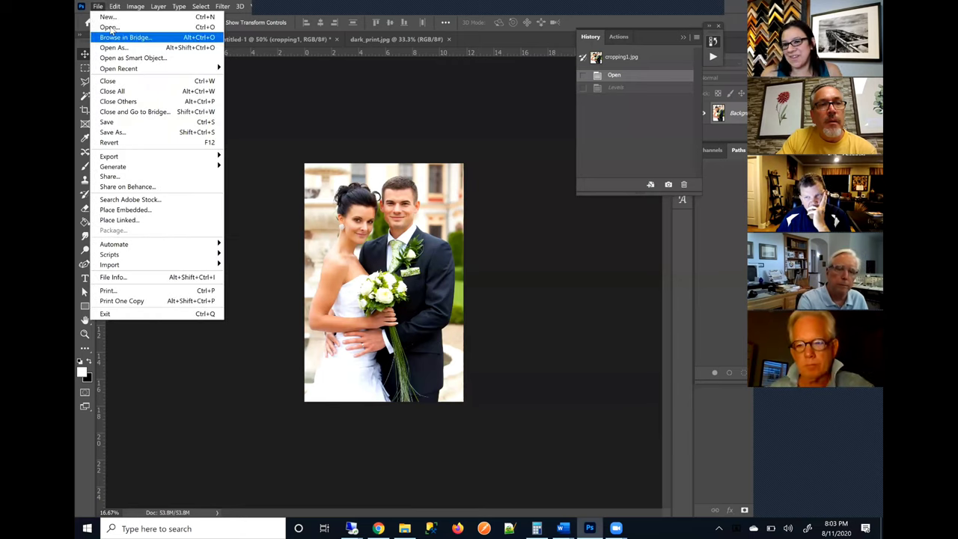
click(110, 27)
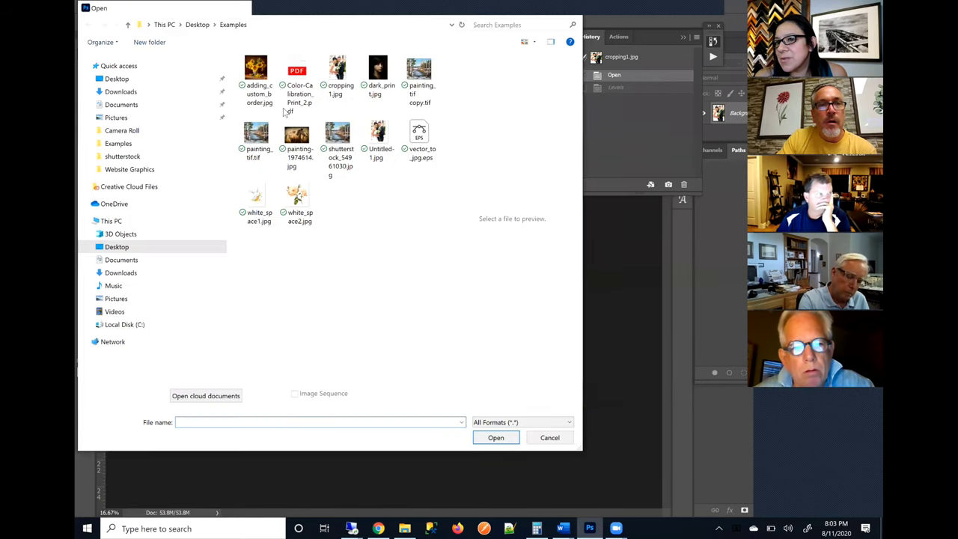
key(Down)
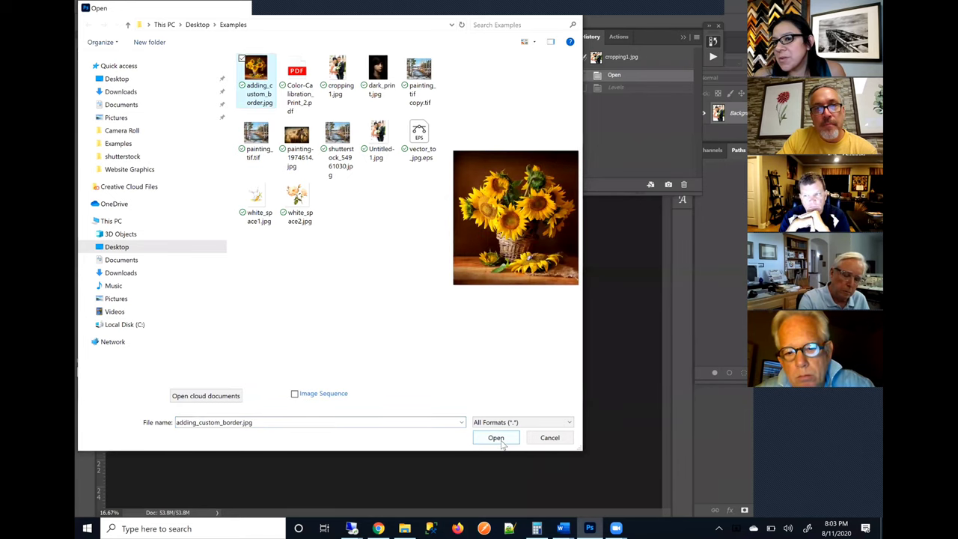
click(497, 436)
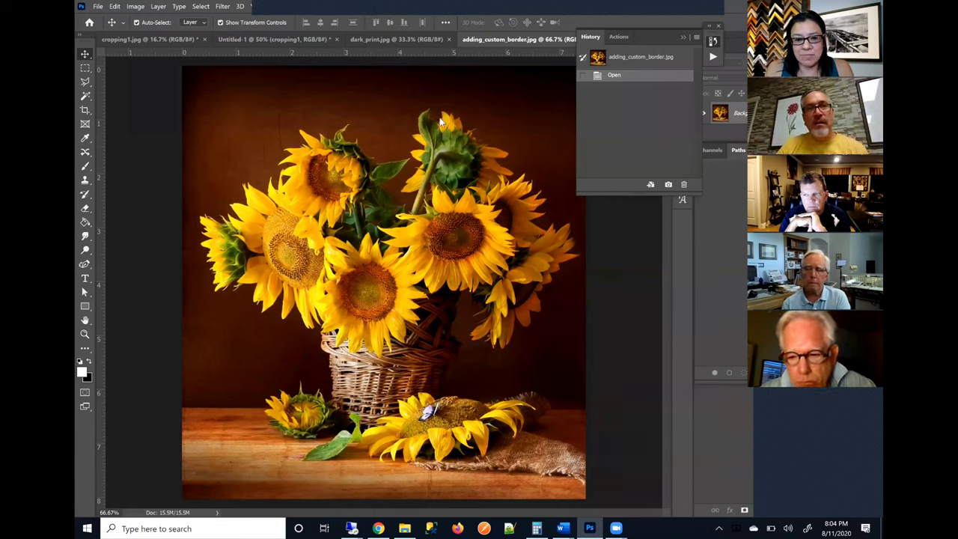
Step: Close dark_print.jpg and the Untitled-1 document without saving the changes
click(452, 38)
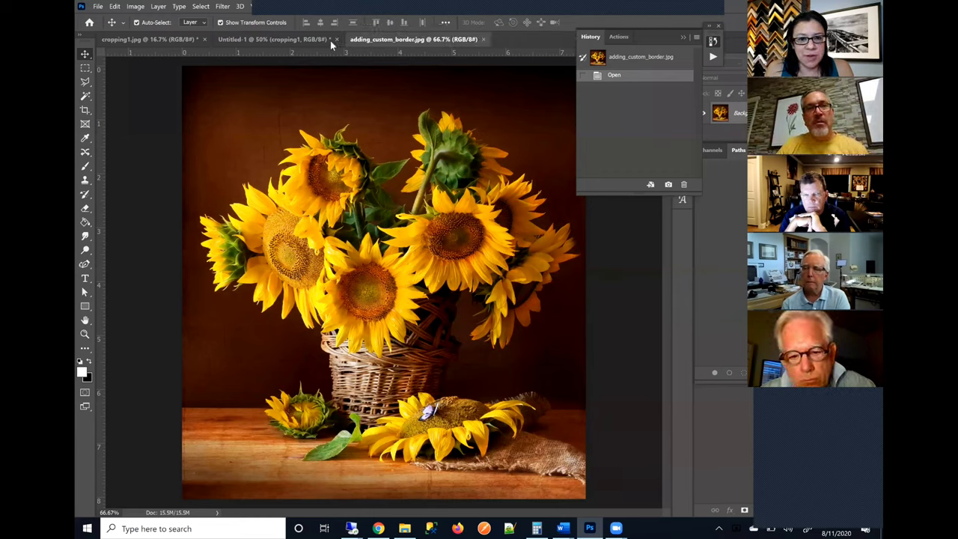
click(328, 39)
key(ctrl+w)
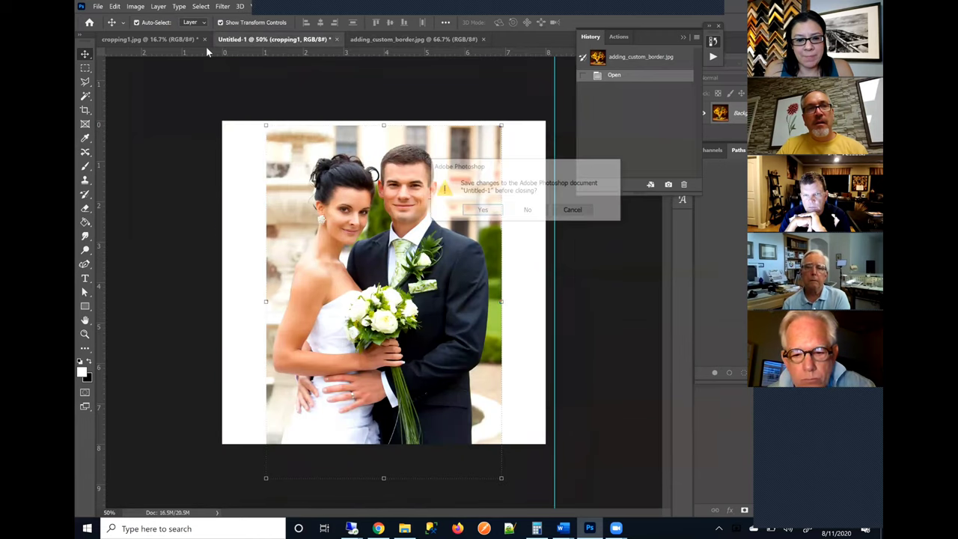
click(528, 212)
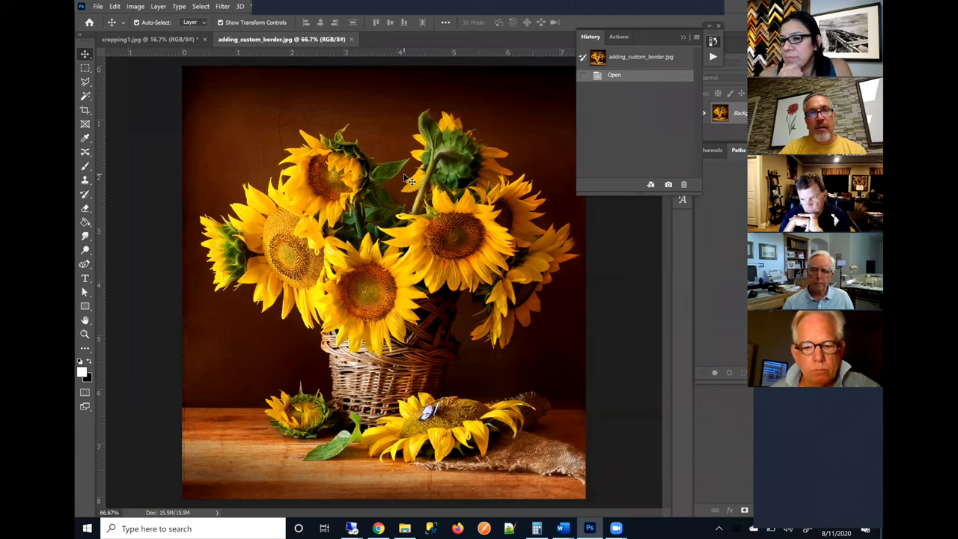
Step: In the browser's print setup, choose the 1" Extra Border Added style for the wedding print and set its size to 8x10
key(alt+Tab)
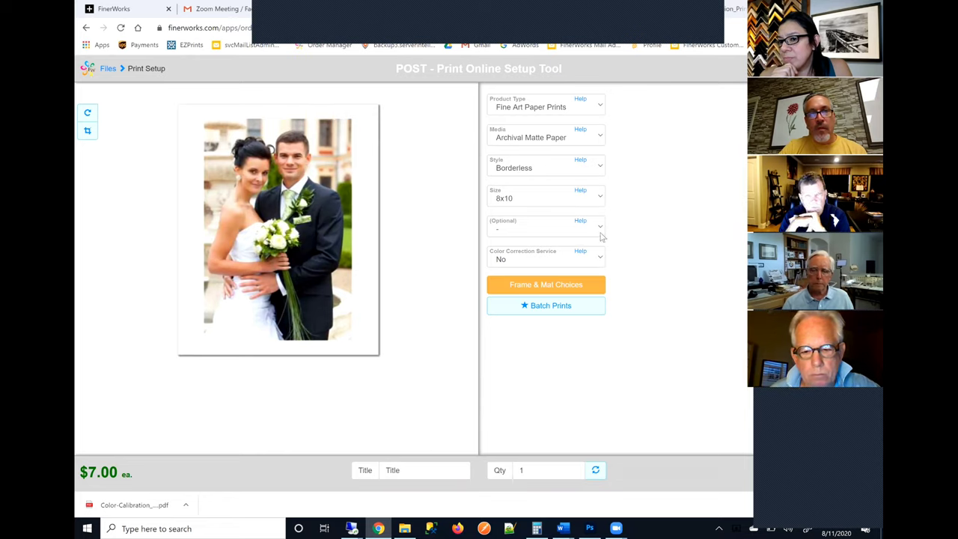
click(539, 198)
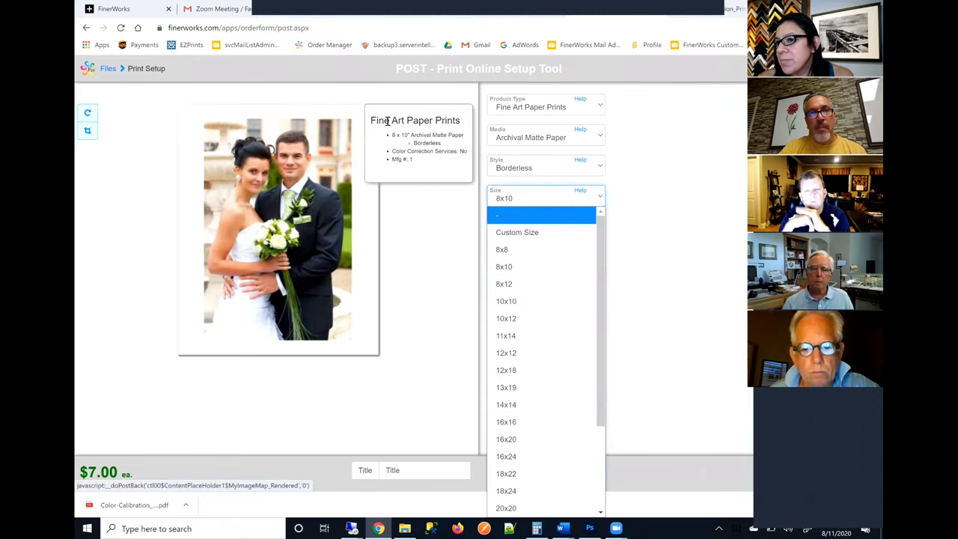
click(542, 169)
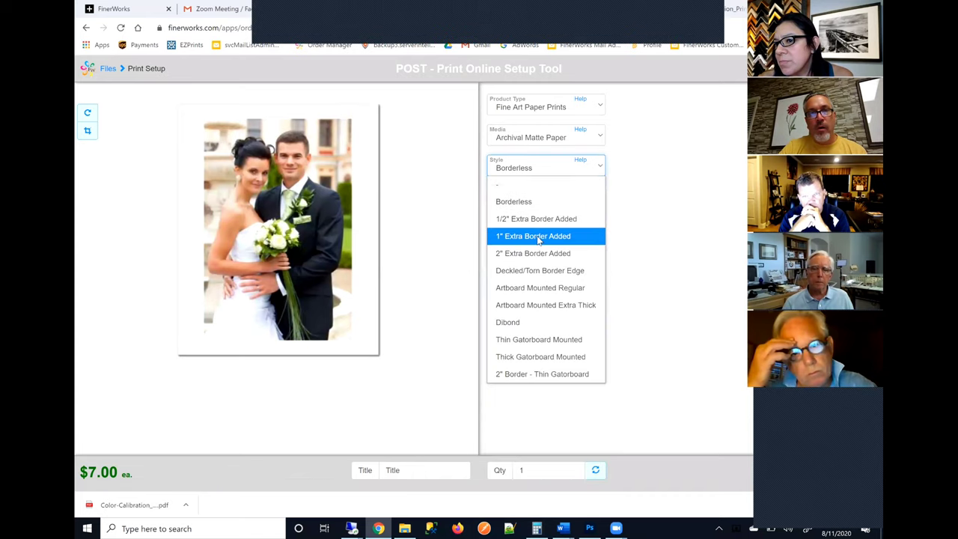
click(534, 235)
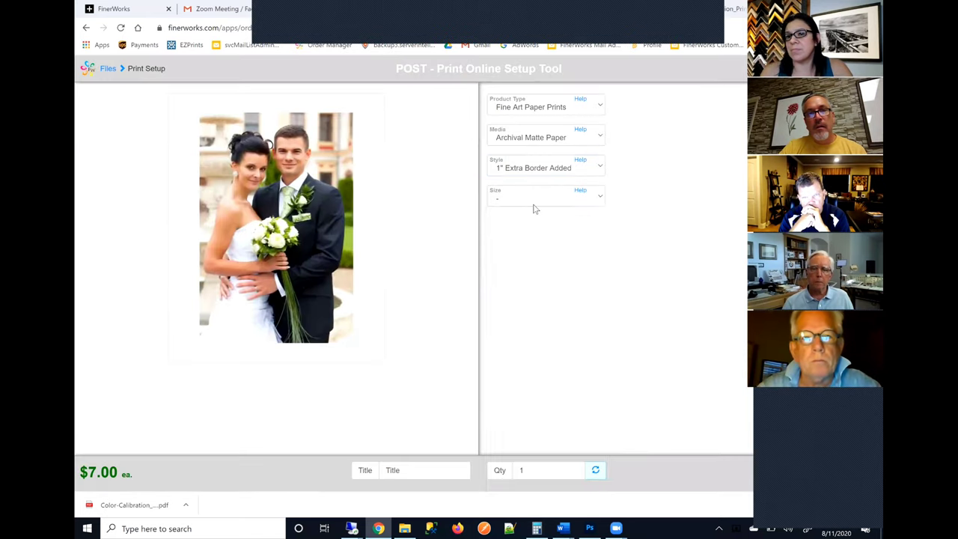
click(534, 200)
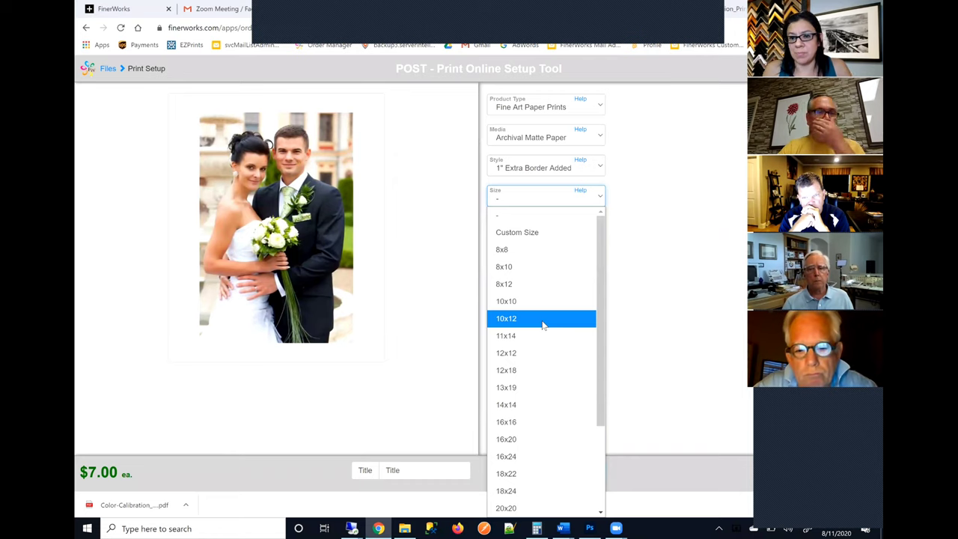
click(542, 320)
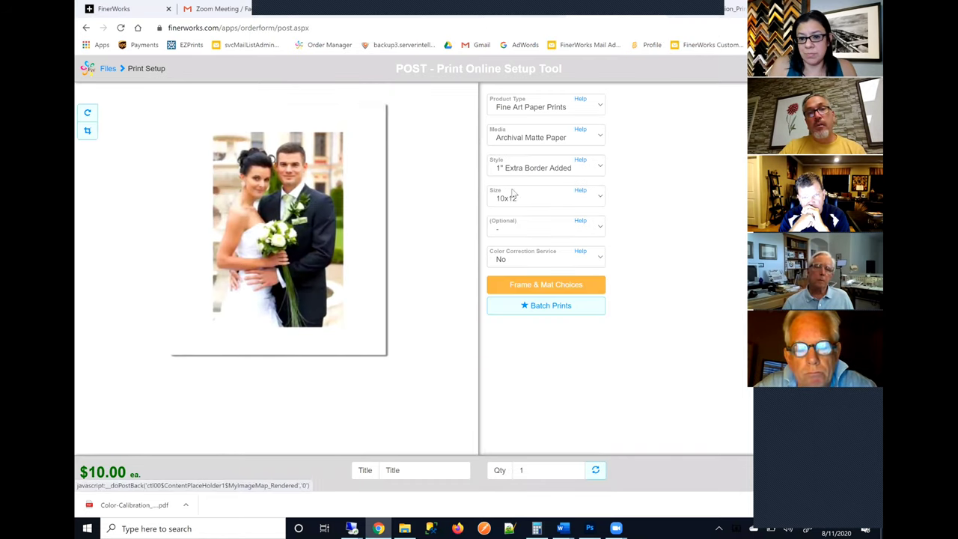
click(582, 194)
click(538, 268)
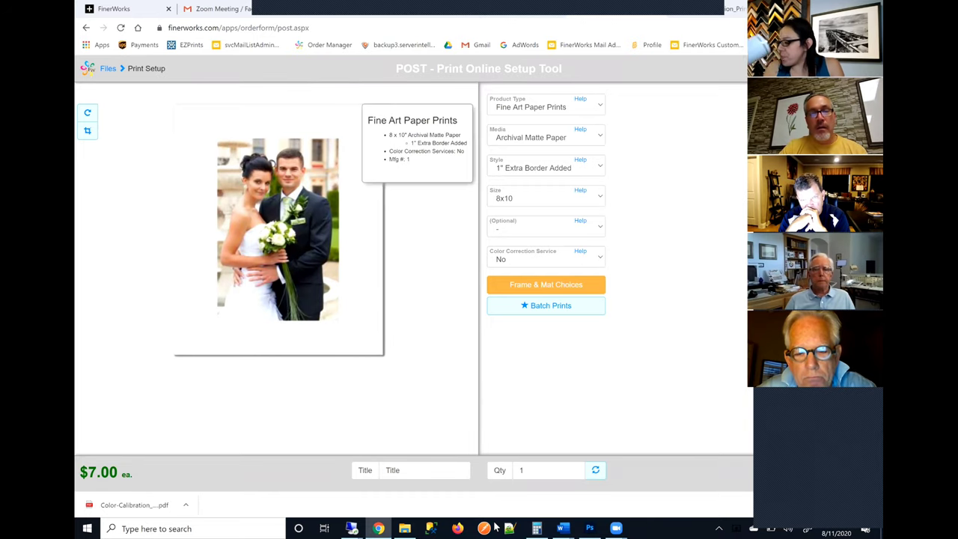
Step: Return to Photoshop and place guides just inside all four edges of the sunflower image to mark an outer border
click(589, 528)
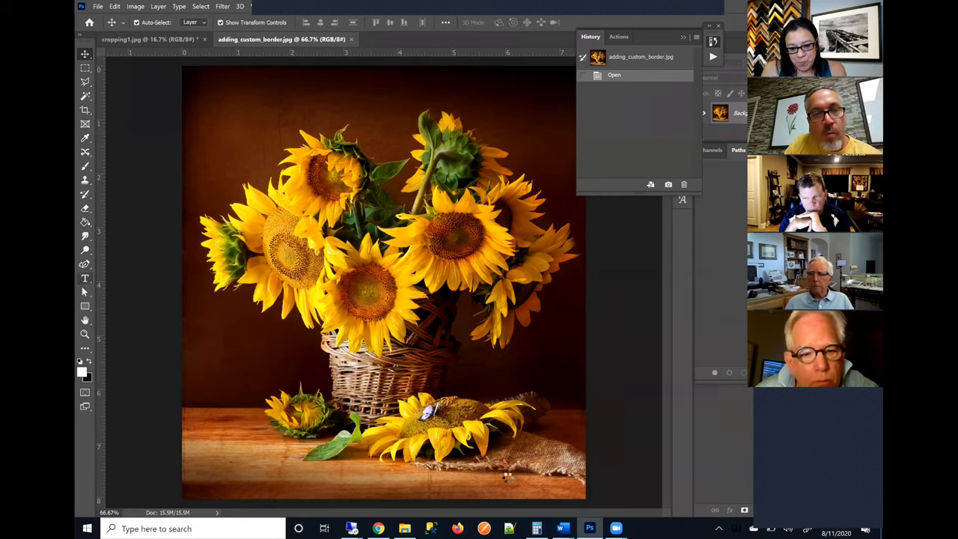
key(t)
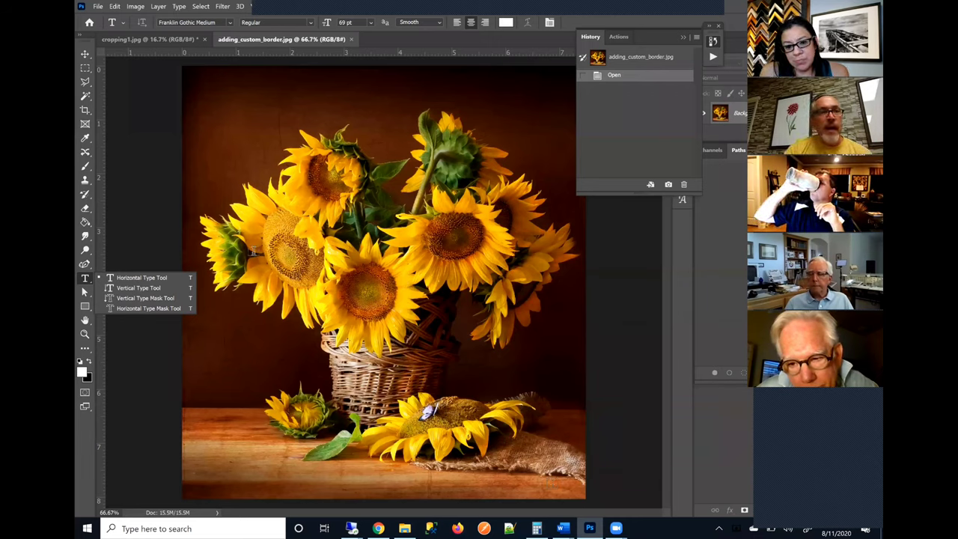
key(v)
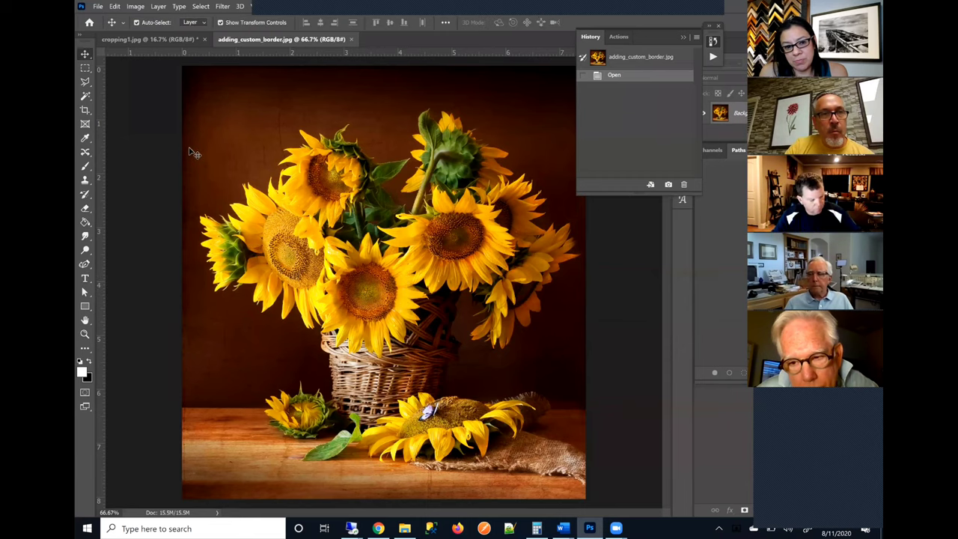
drag(109, 174, 190, 170)
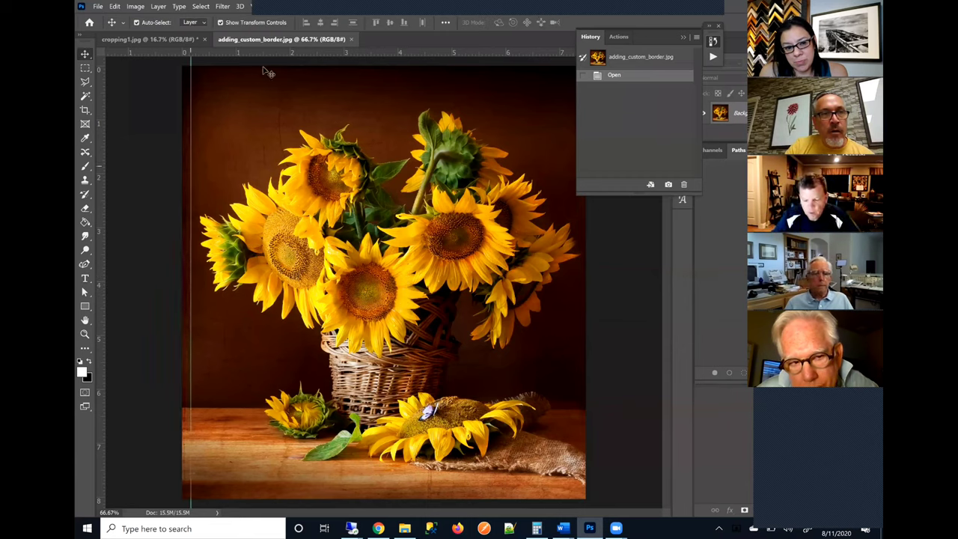
drag(263, 54, 263, 72)
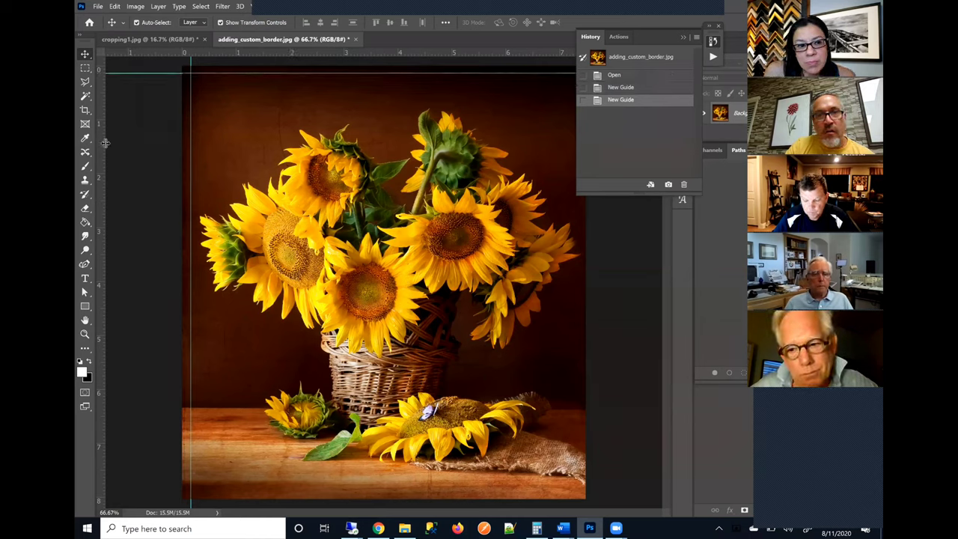
drag(102, 143, 581, 172)
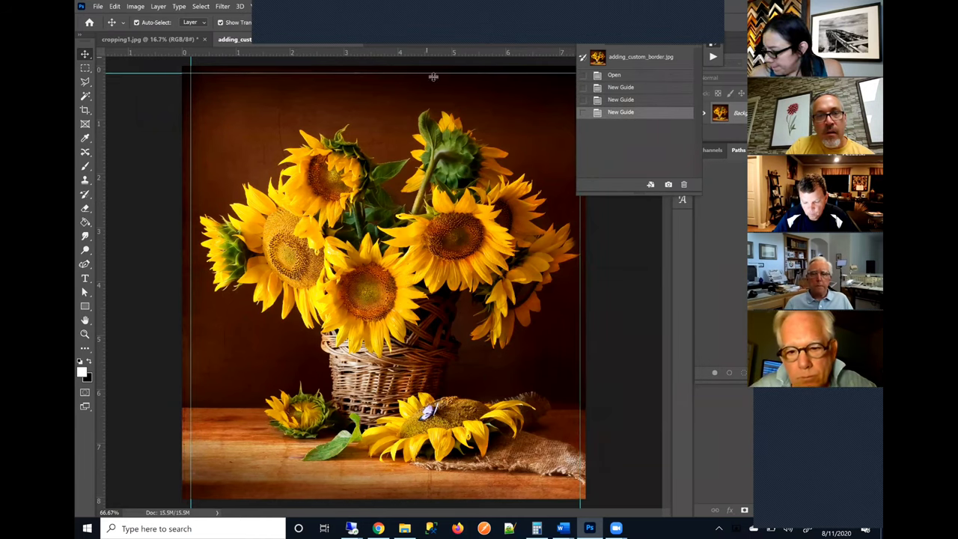
drag(433, 76, 539, 493)
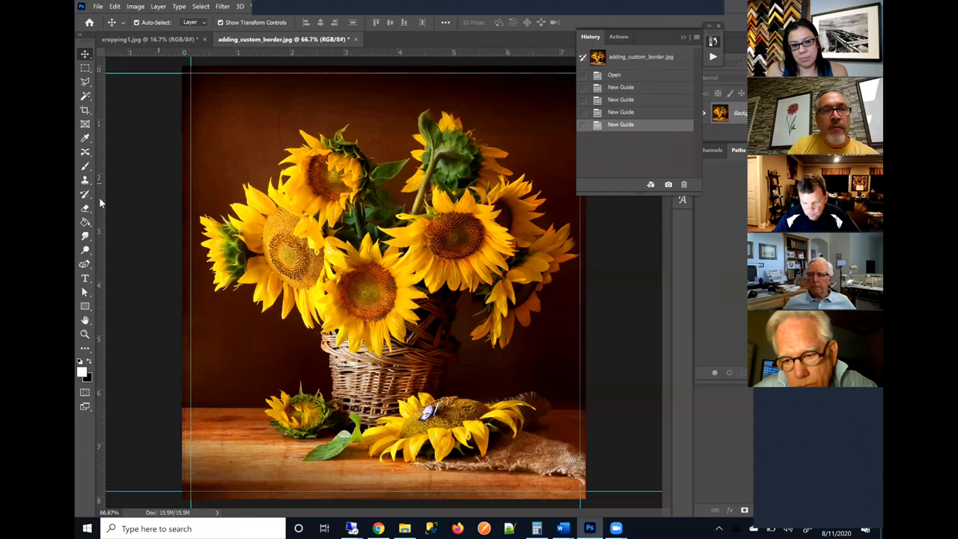
Step: Add a second set of four guides slightly farther inside the sunflower image, and nudge the outer guide along its right edge
drag(99, 197, 216, 215)
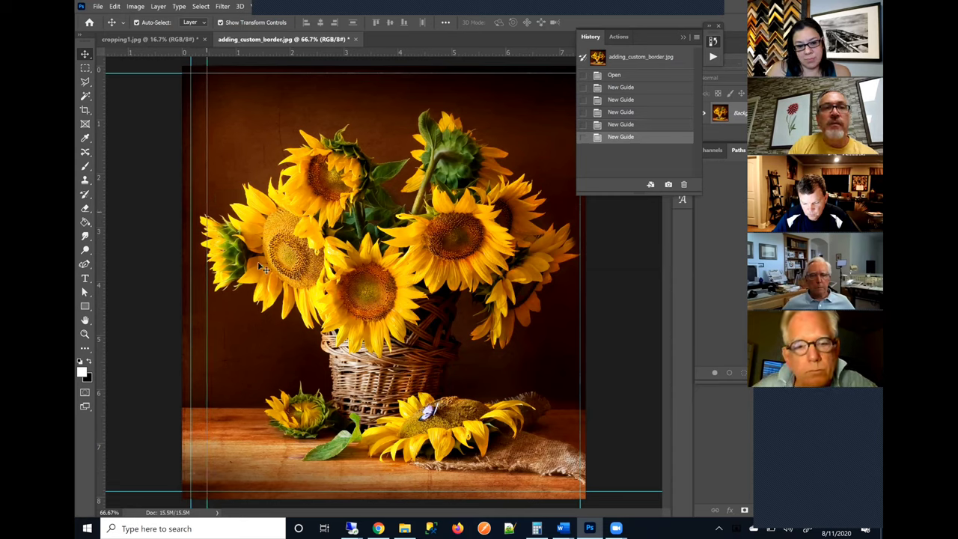
drag(99, 280, 566, 305)
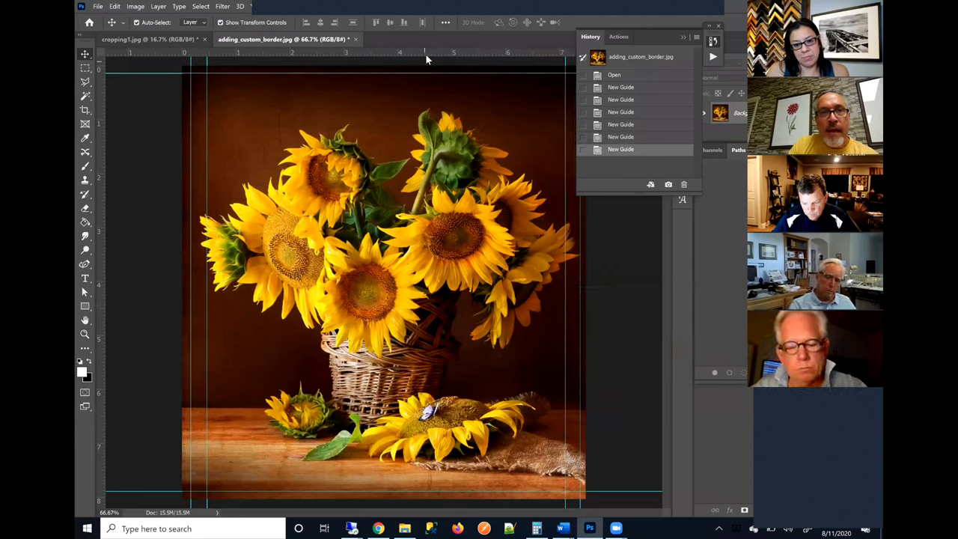
drag(425, 53, 458, 86)
drag(458, 343, 444, 476)
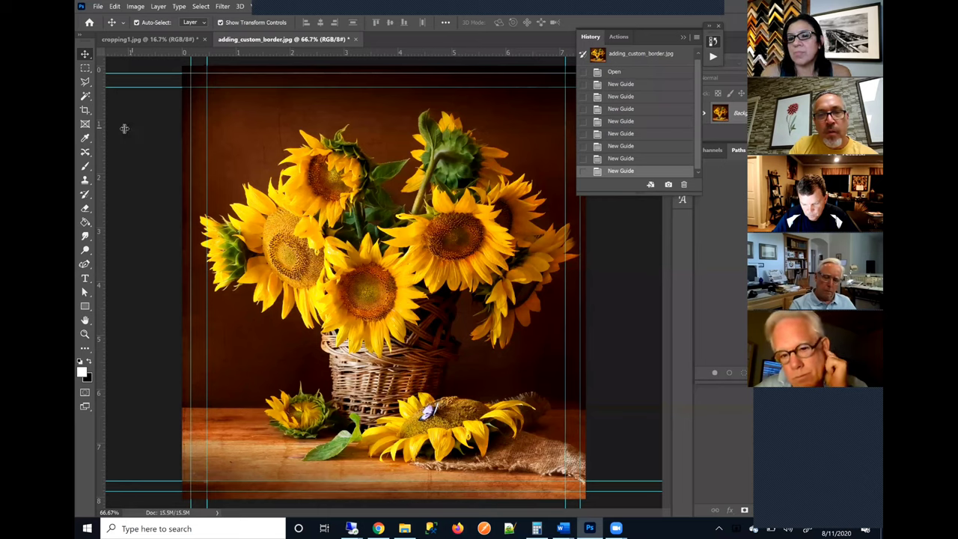
mouse_move(578, 363)
mouse_down()
mouse_move(577, 348)
mouse_move(566, 351)
mouse_up()
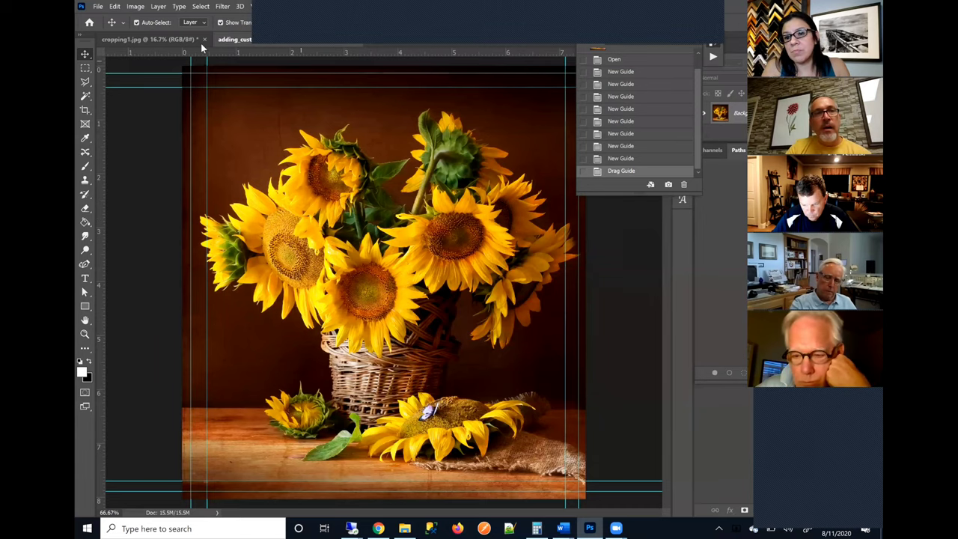
Step: Switch to cropping1.jpg and crop the wedding photo to an 8 by 10 ratio
click(170, 39)
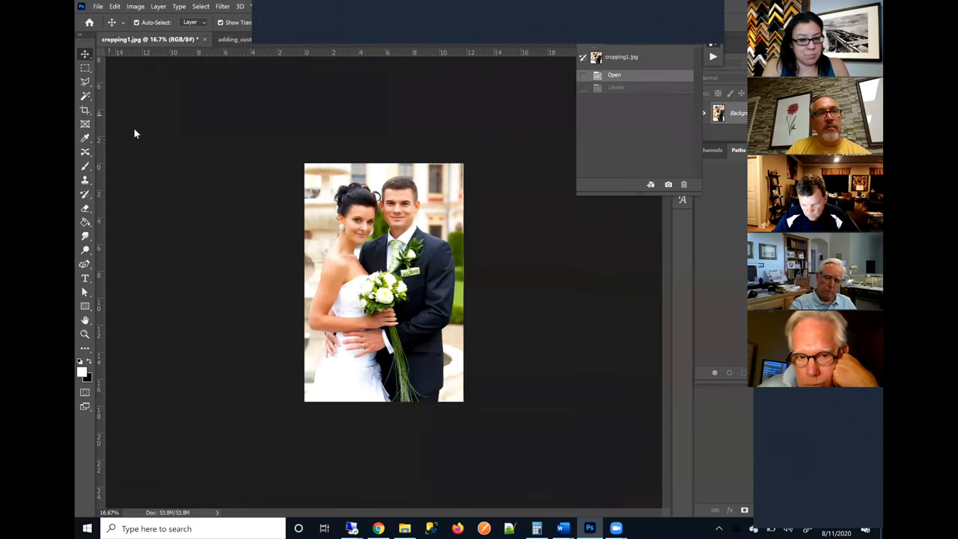
click(85, 112)
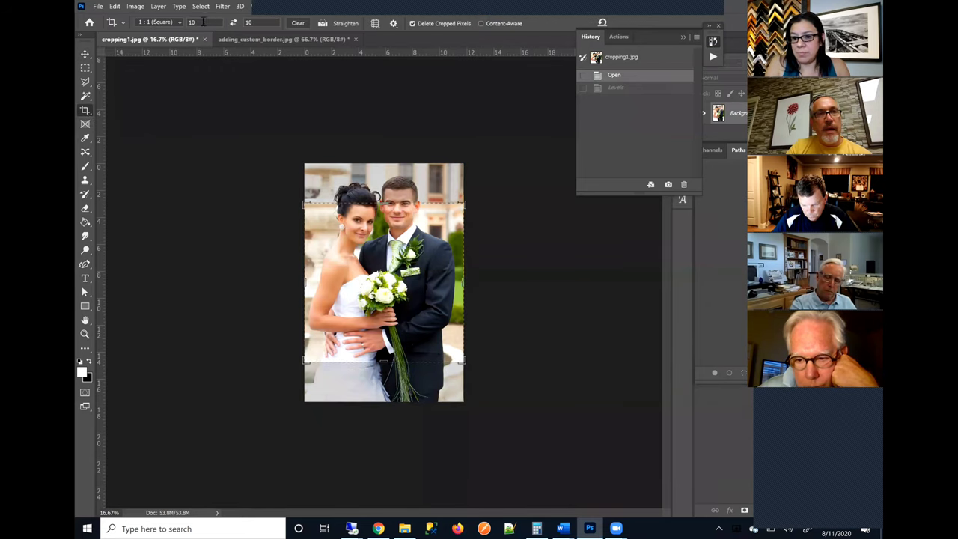
click(193, 22)
text(8)
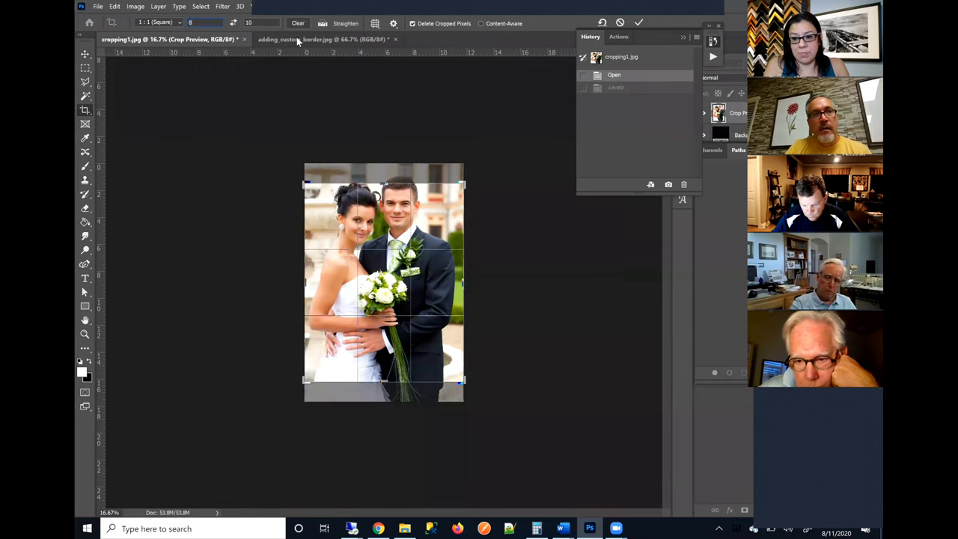
drag(389, 251, 382, 249)
double_click(380, 247)
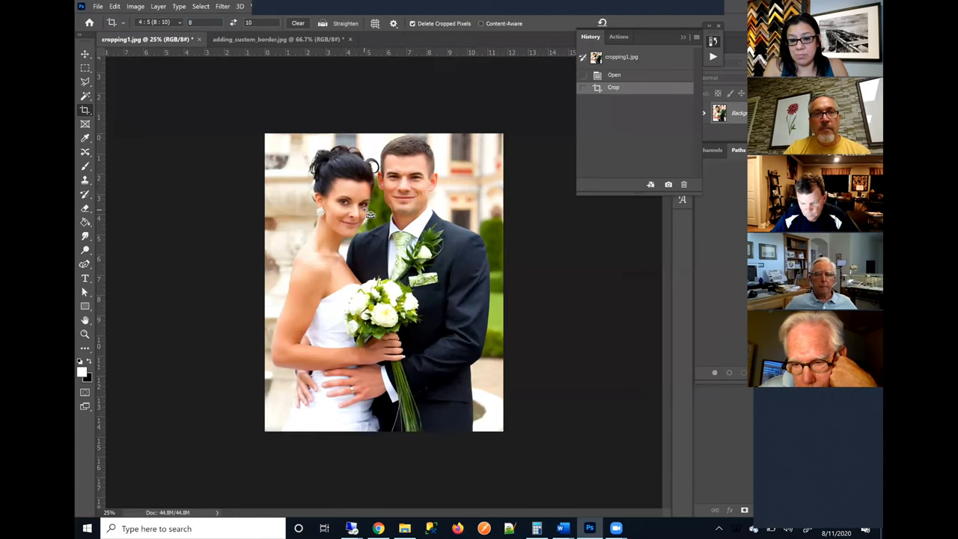
Step: Place guides just inside all four edges of the cropped wedding photo
key(ctrl+plus)
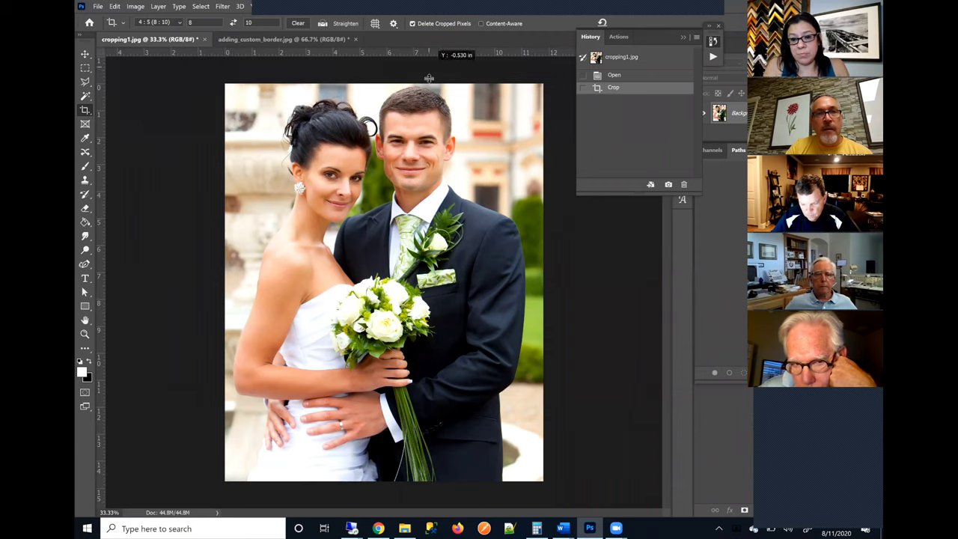
drag(429, 78, 430, 89)
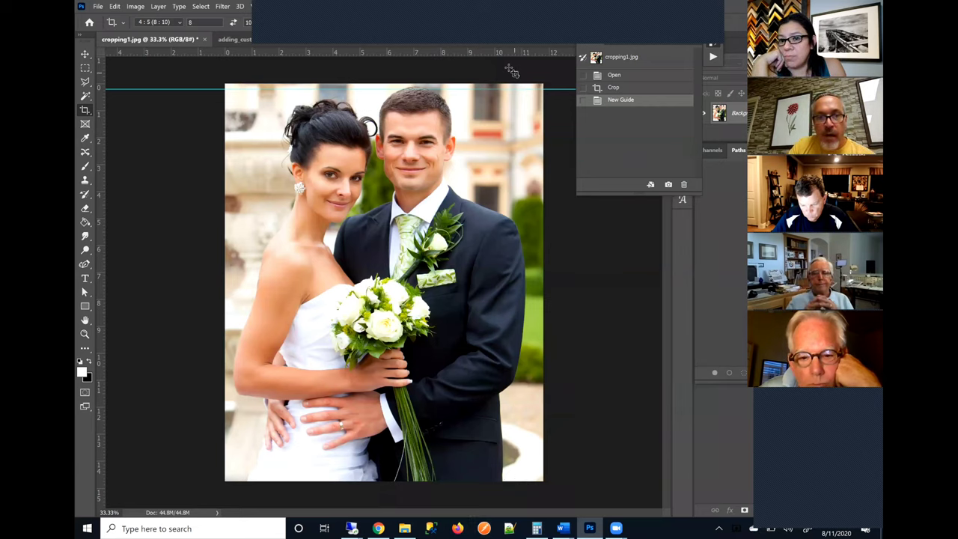
drag(555, 471, 514, 481)
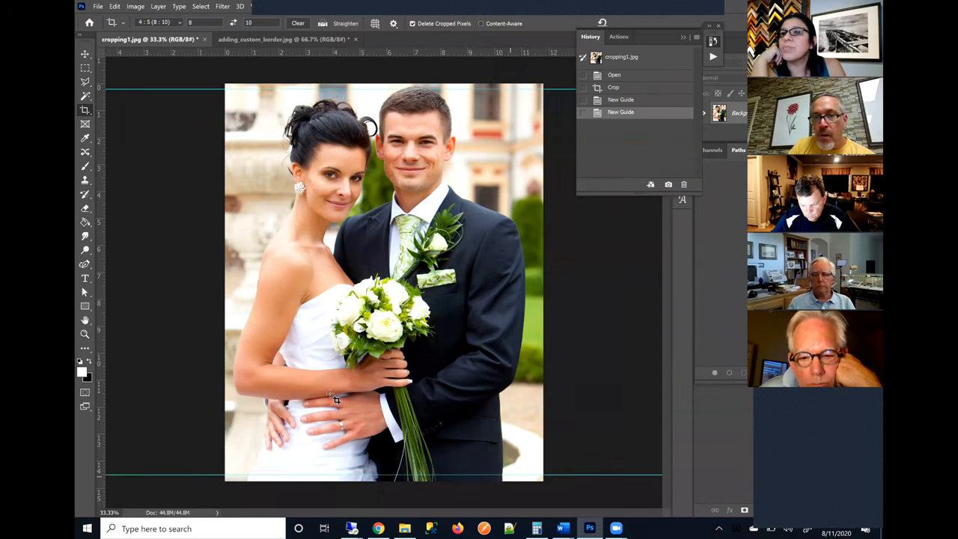
drag(102, 117, 235, 128)
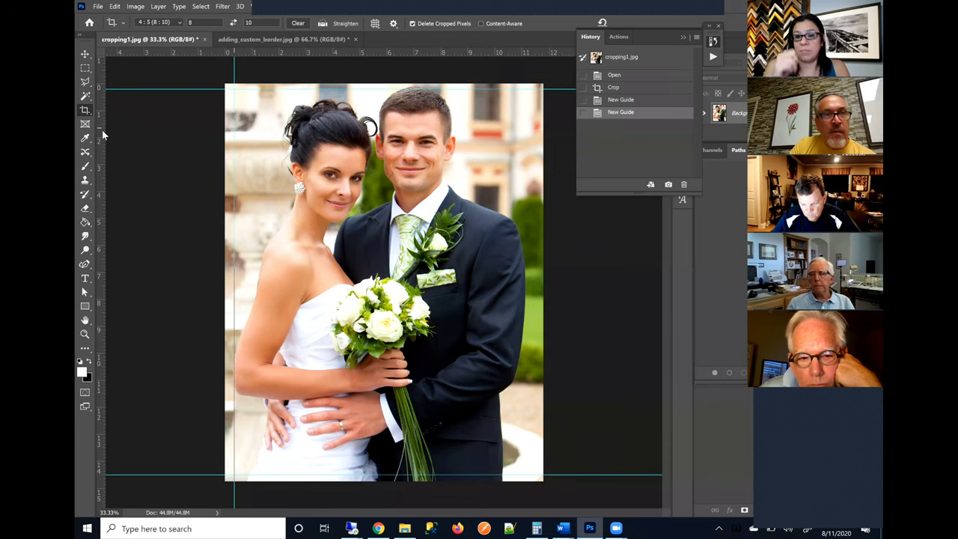
drag(102, 135, 538, 155)
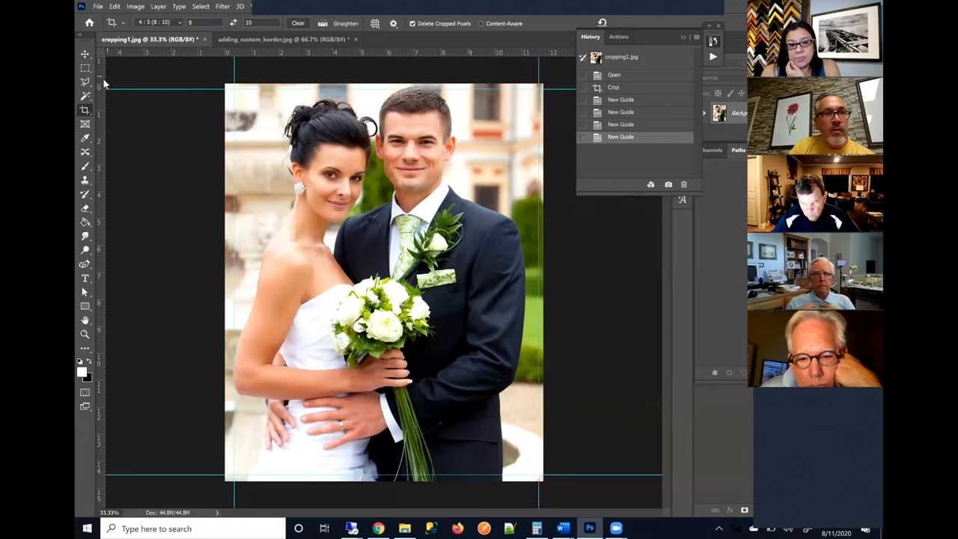
Step: Add a second guide slightly below the wedding photo's upper guide and nudge the right-edge guide inward, keeping the Background layer locked
click(85, 54)
drag(102, 102, 338, 91)
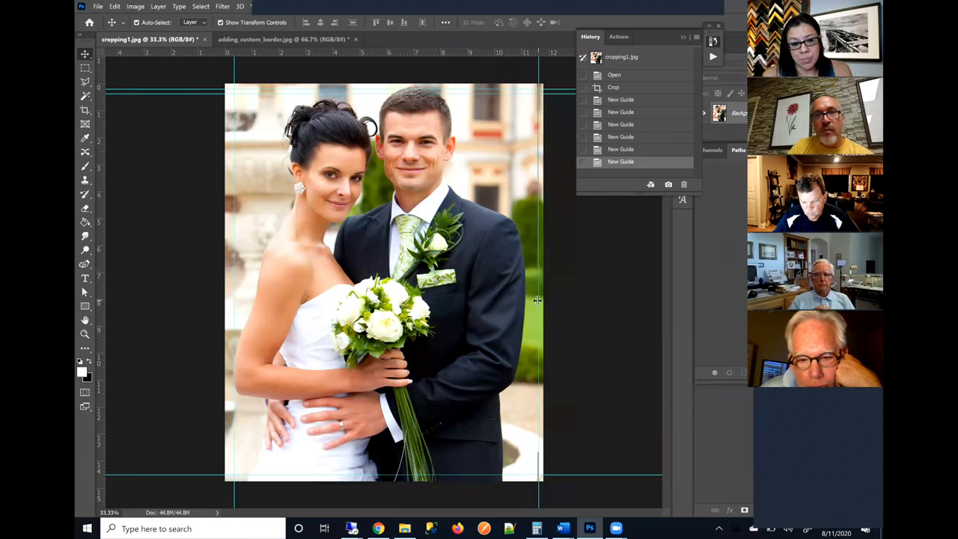
drag(538, 301, 536, 359)
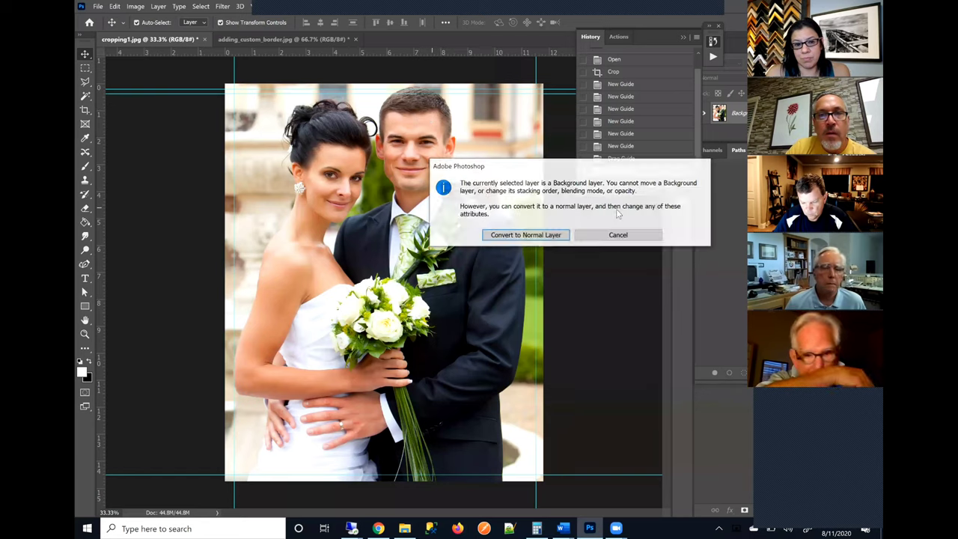
click(611, 234)
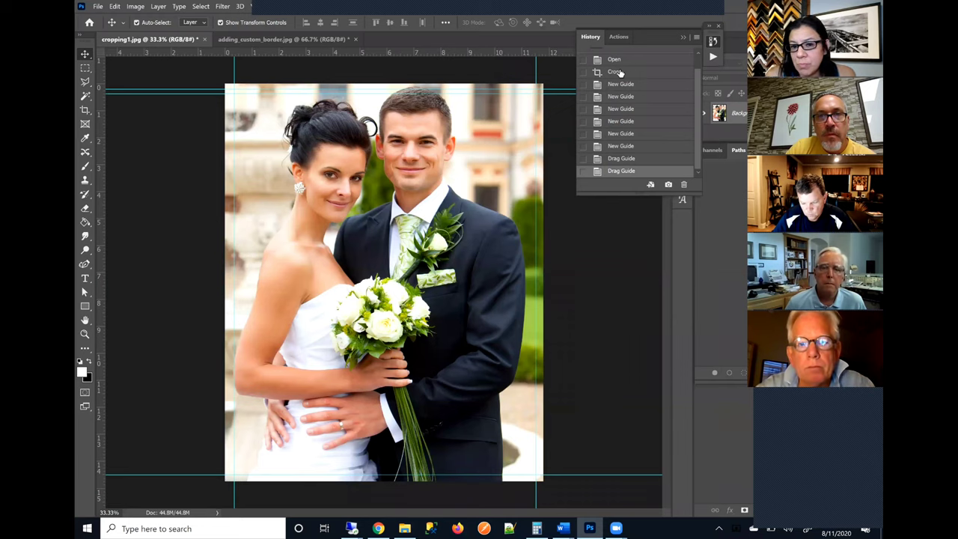
Step: Restore the wedding photo to its opened state in the history, discarding the crop and guides
click(619, 72)
click(614, 59)
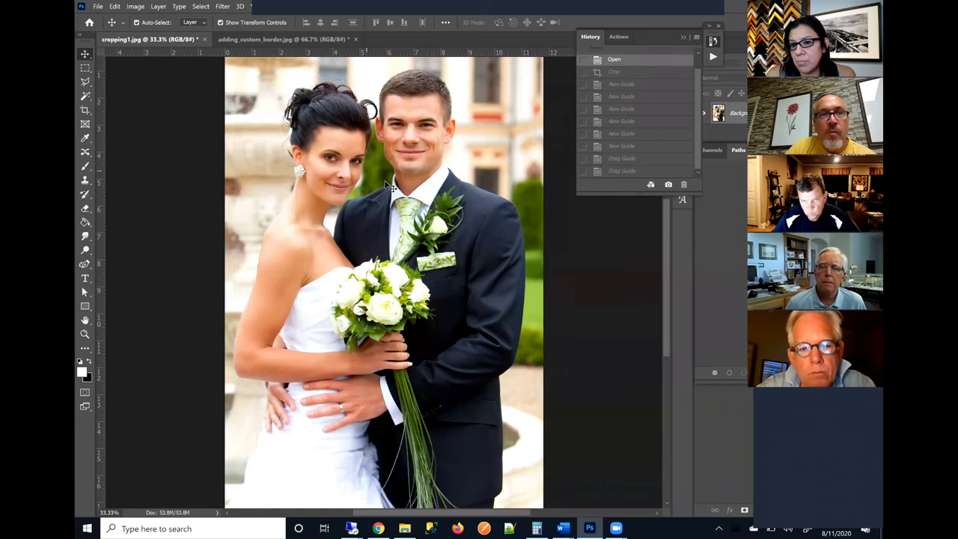
scroll(281, 187, up, 3)
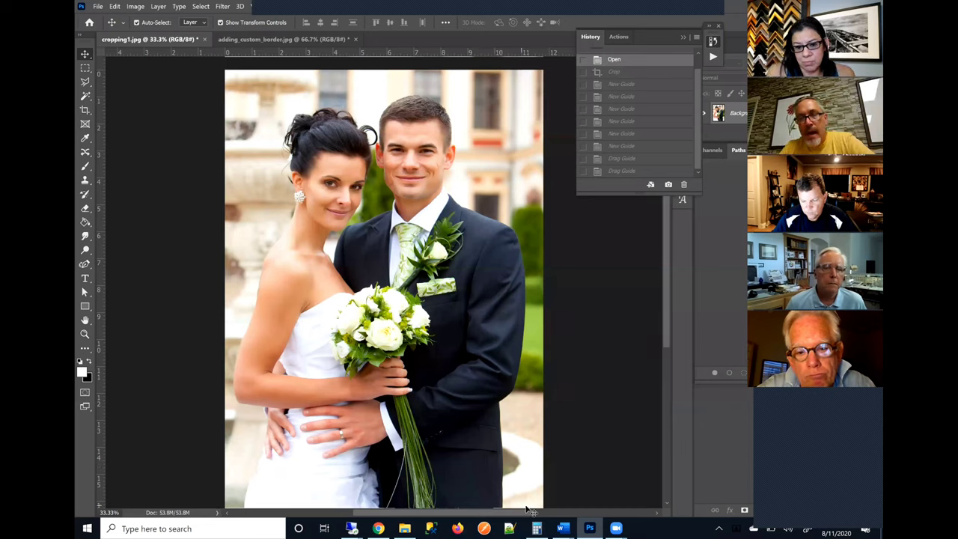
Step: Review the topic outline in the Preparing Images for Print document in Word and return to Photoshop
mouse_move(605, 528)
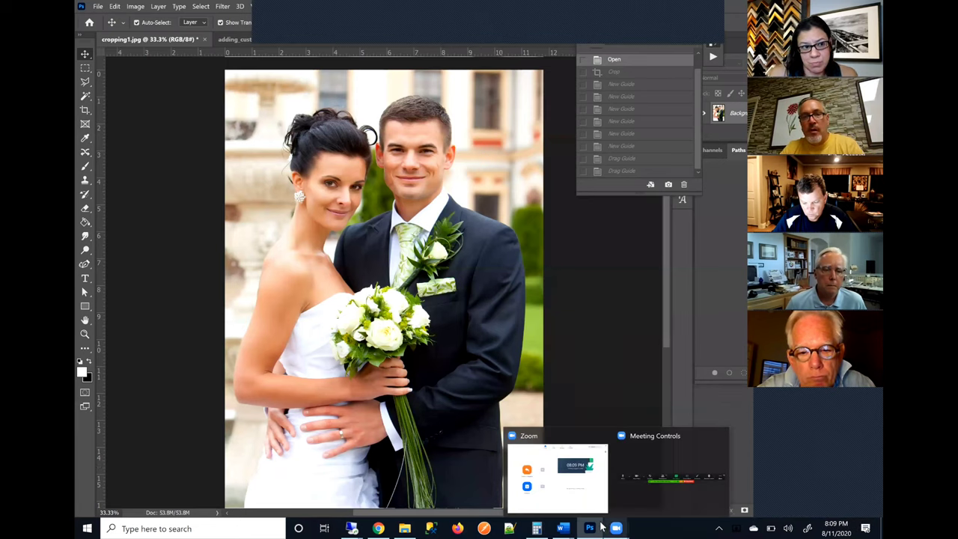
mouse_move(561, 528)
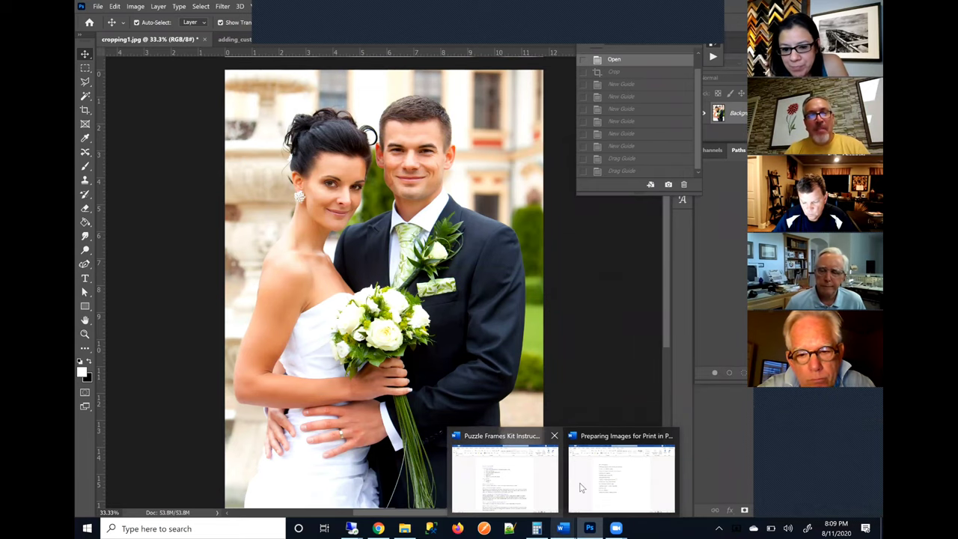
mouse_move(581, 488)
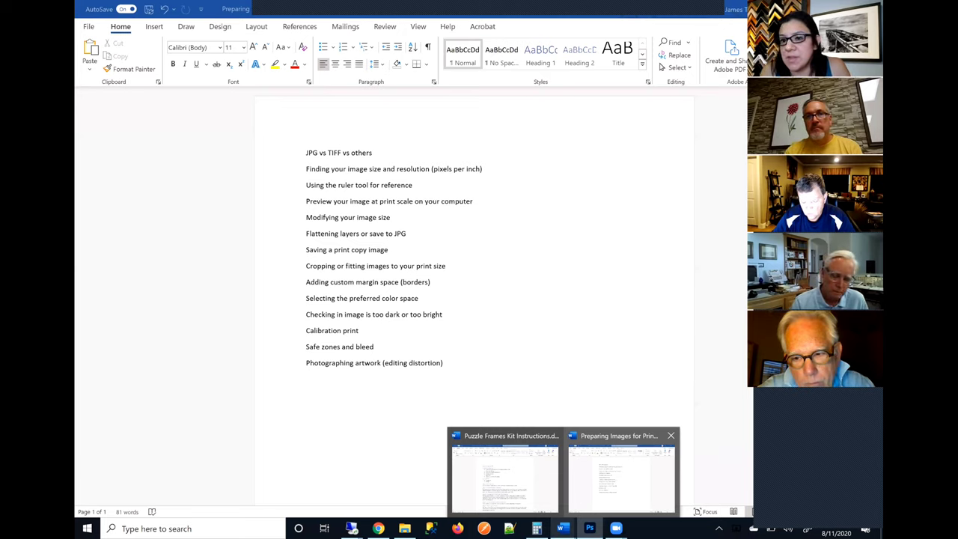
click(589, 529)
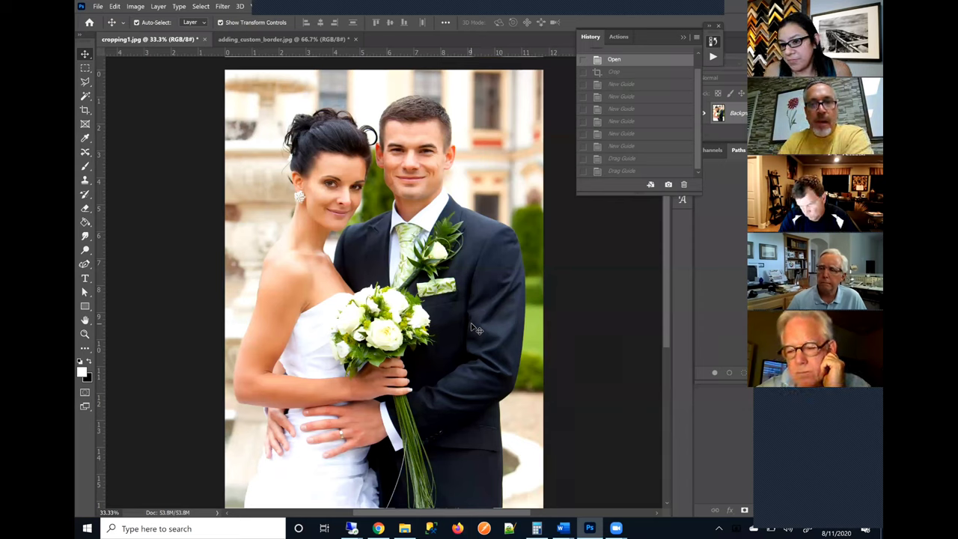
Step: Open the winter river painting painting_tif copy.tif from the Examples folder on the Desktop
click(96, 7)
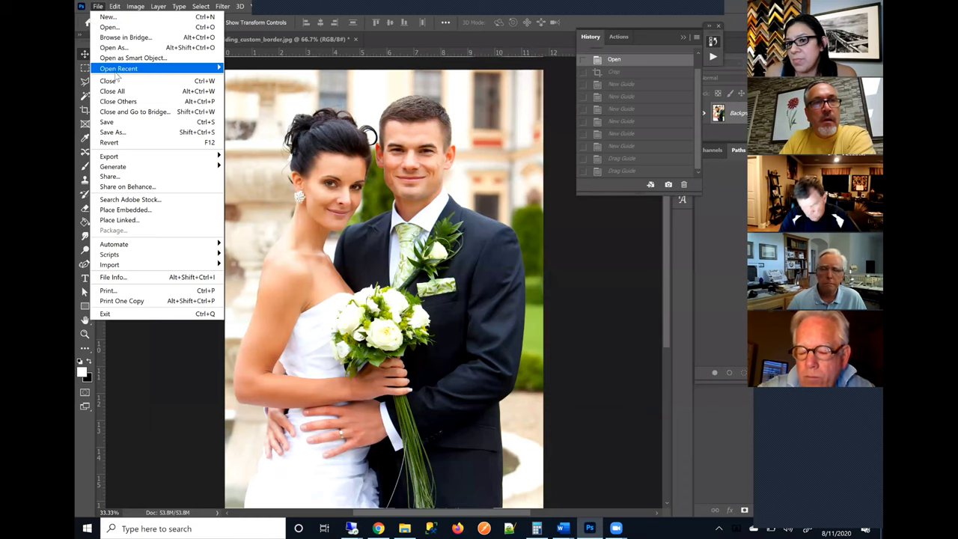
click(159, 29)
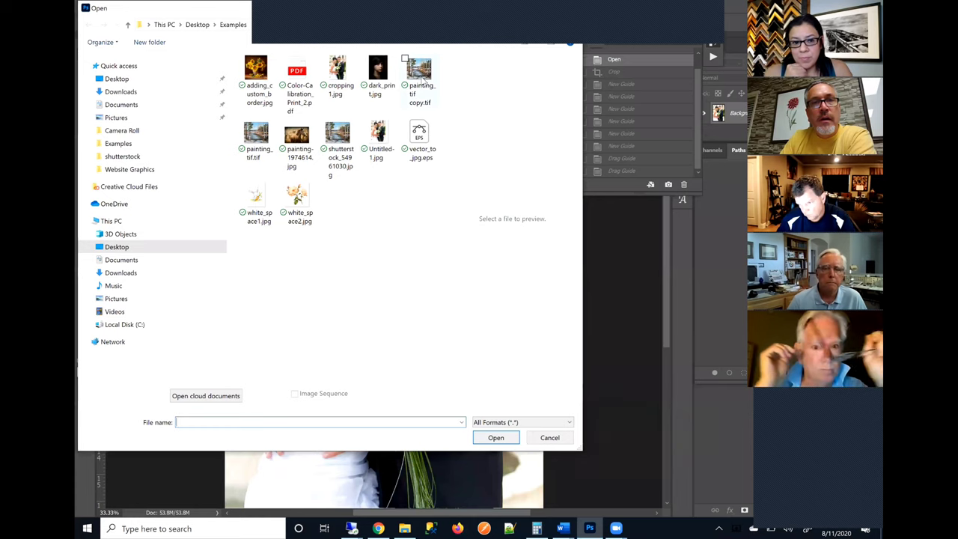
double_click(419, 75)
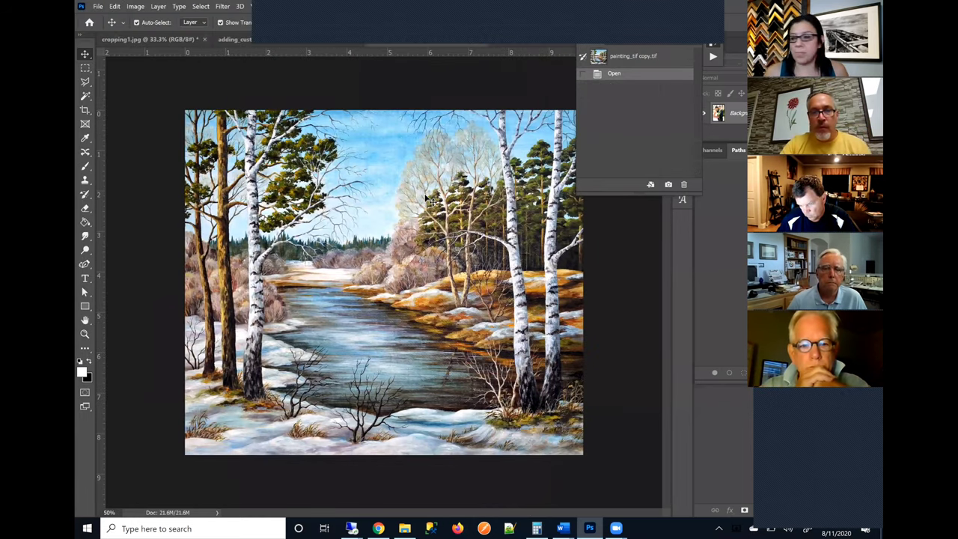
key(ctrl+plus)
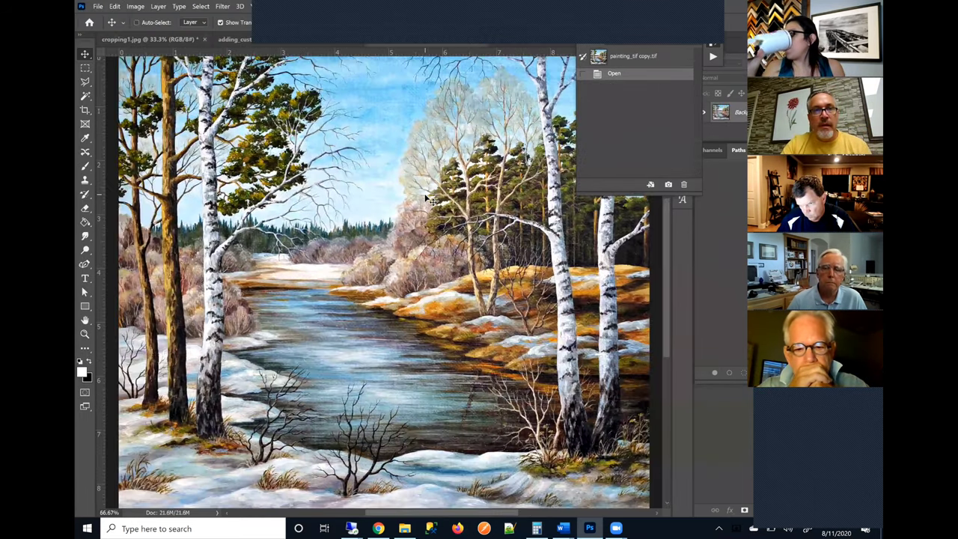
key(ctrl+plus)
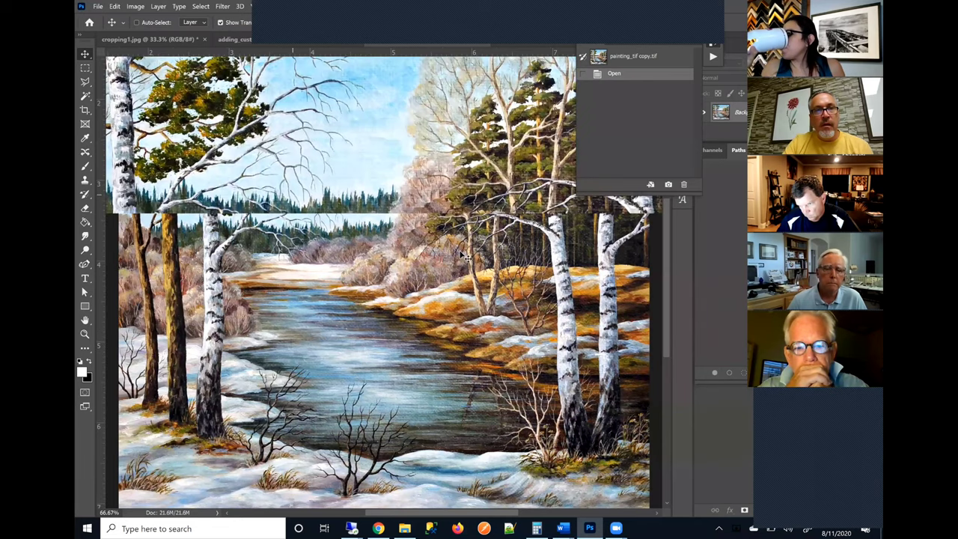